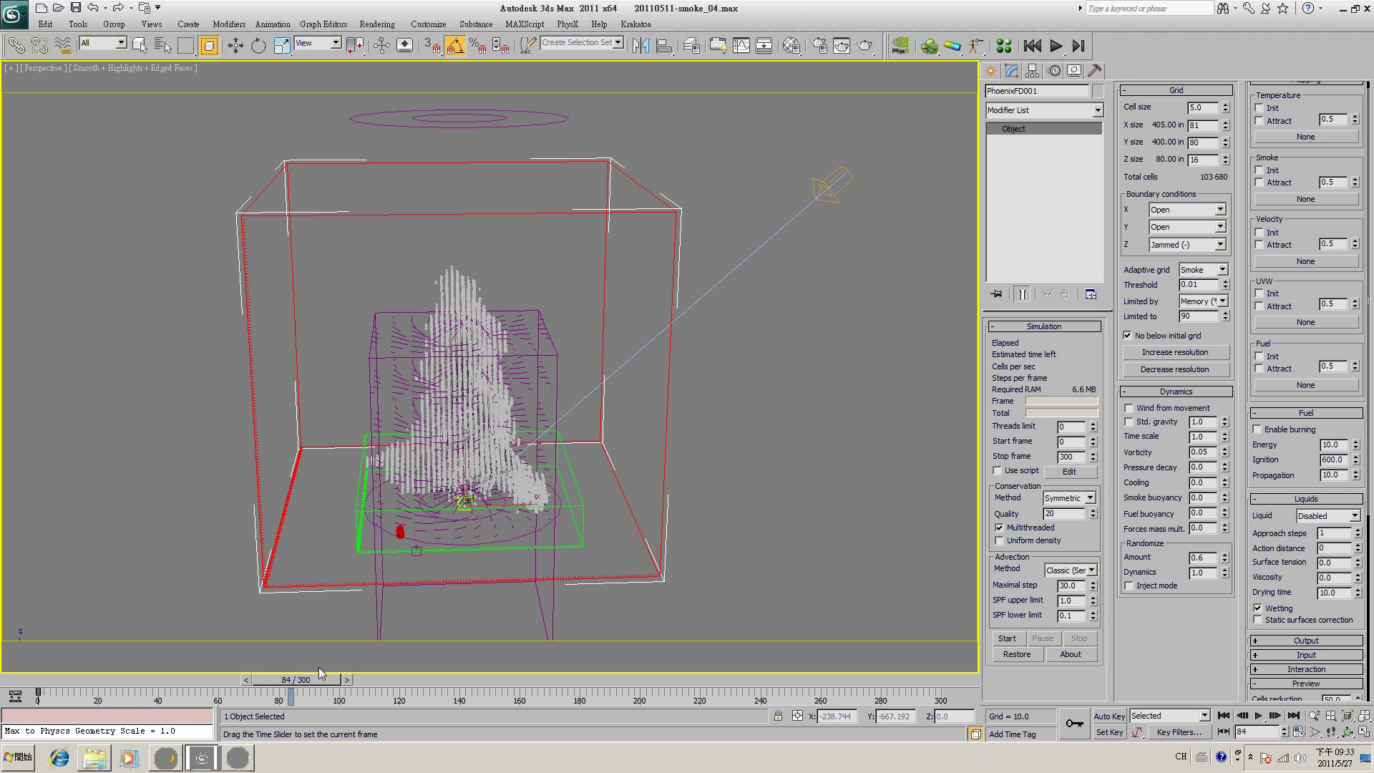
- Open the sample scene nuke.max from the C: drive search results
{"action": "key", "text": "w"}
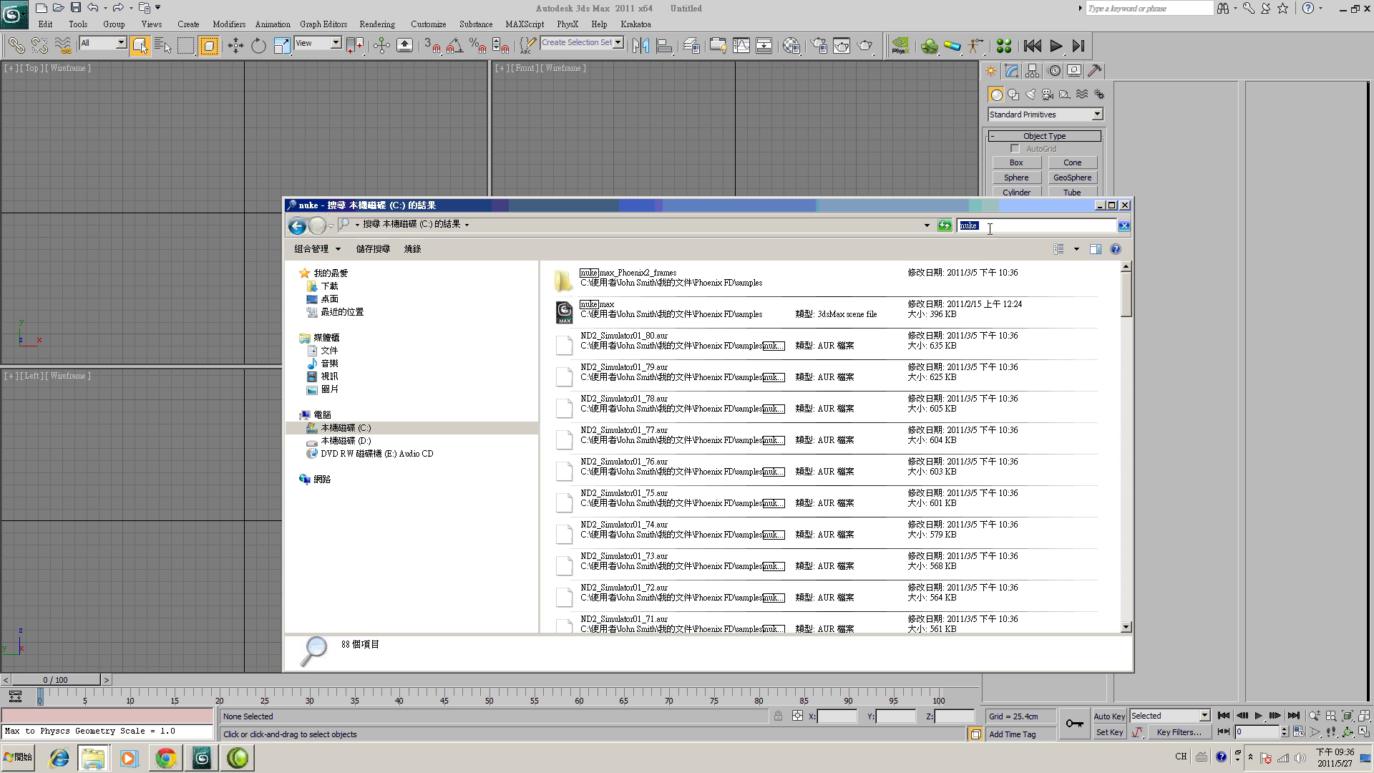
{"action": "left_click", "coordinate": [694, 320]}
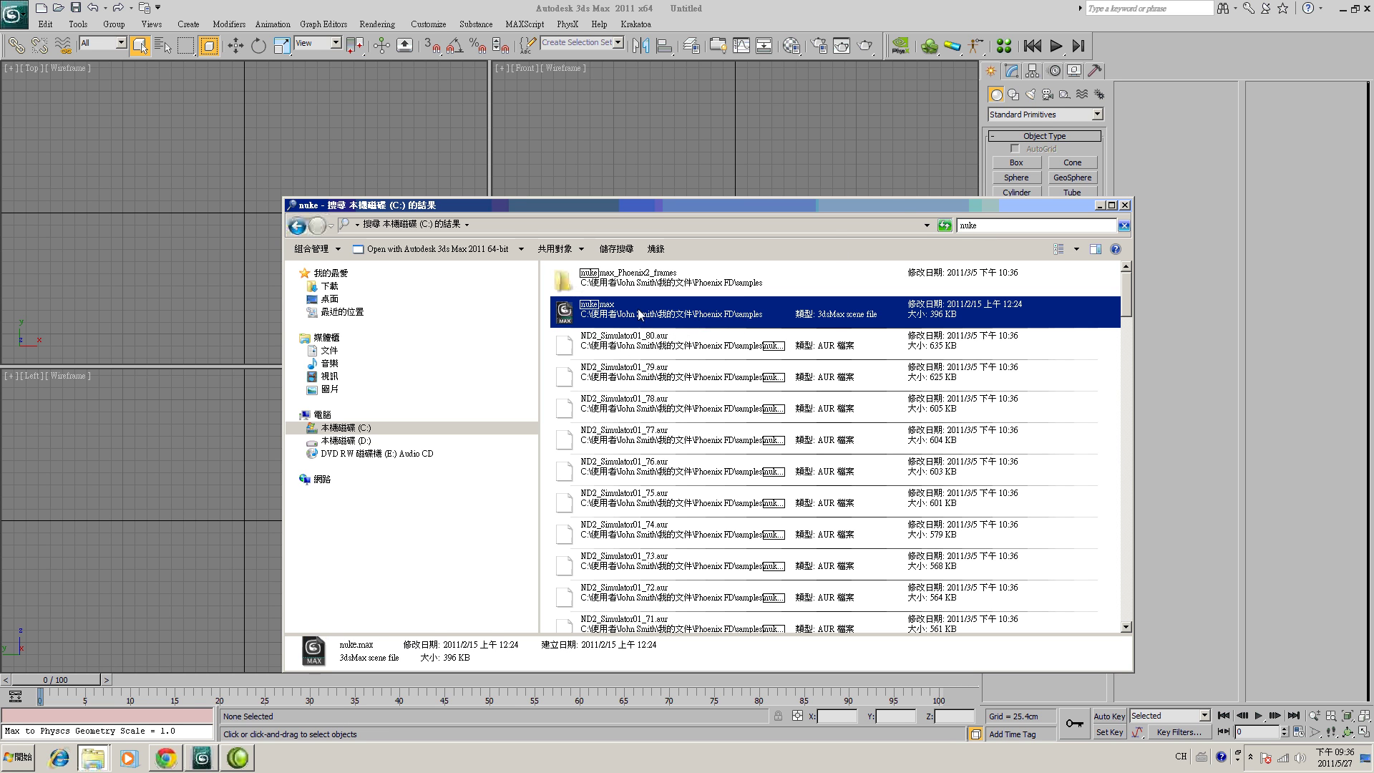
{"action": "double_click", "coordinate": [830, 323]}
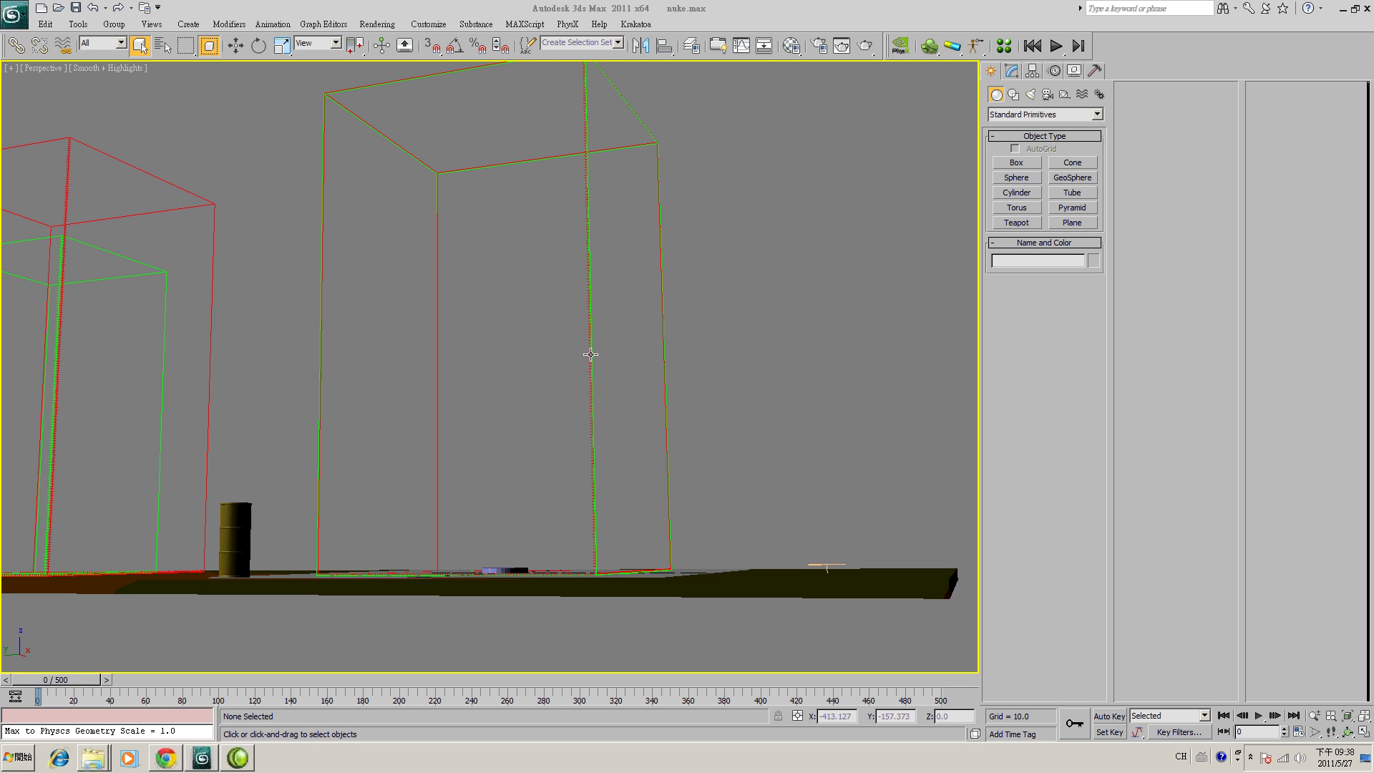
- Select the tall simulator box and include its rendering settings along with the simulation settings in the template
{"action": "left_click", "coordinate": [590, 354]}
{"action": "left_click", "coordinate": [1016, 78]}
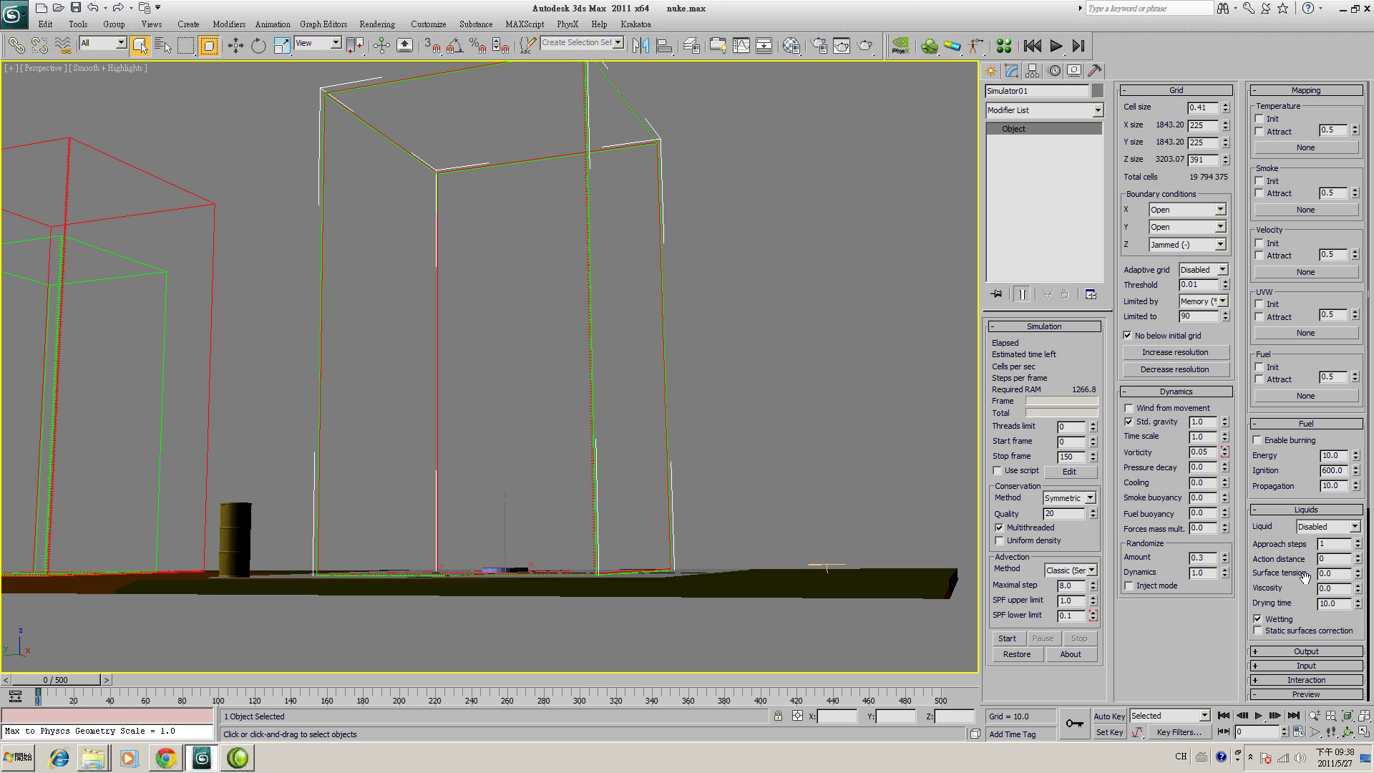
{"action": "scroll", "coordinate": [1301, 577], "scroll_direction": "down", "scroll_amount": 1}
{"action": "scroll", "coordinate": [1301, 577], "scroll_direction": "down", "scroll_amount": 5}
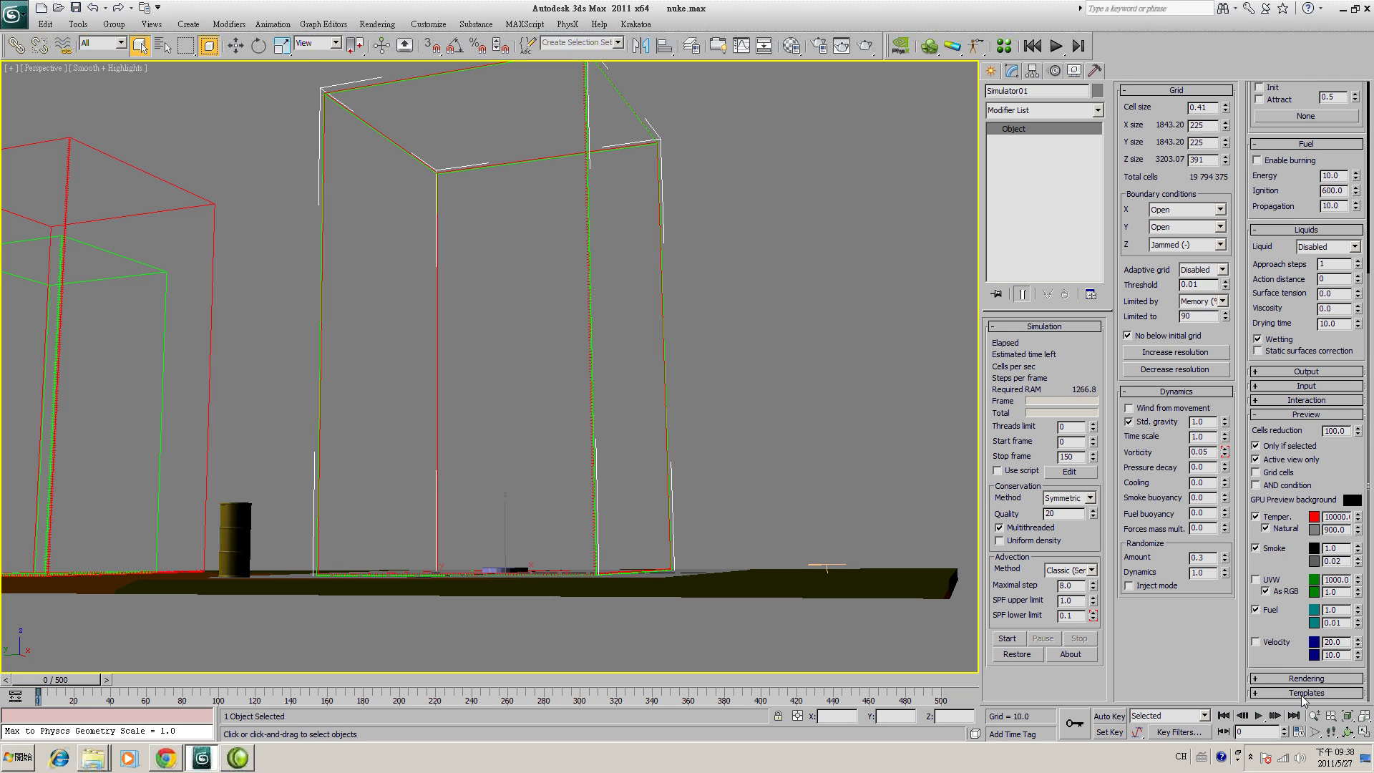
{"action": "scroll", "coordinate": [1304, 687], "scroll_direction": "down", "scroll_amount": 1}
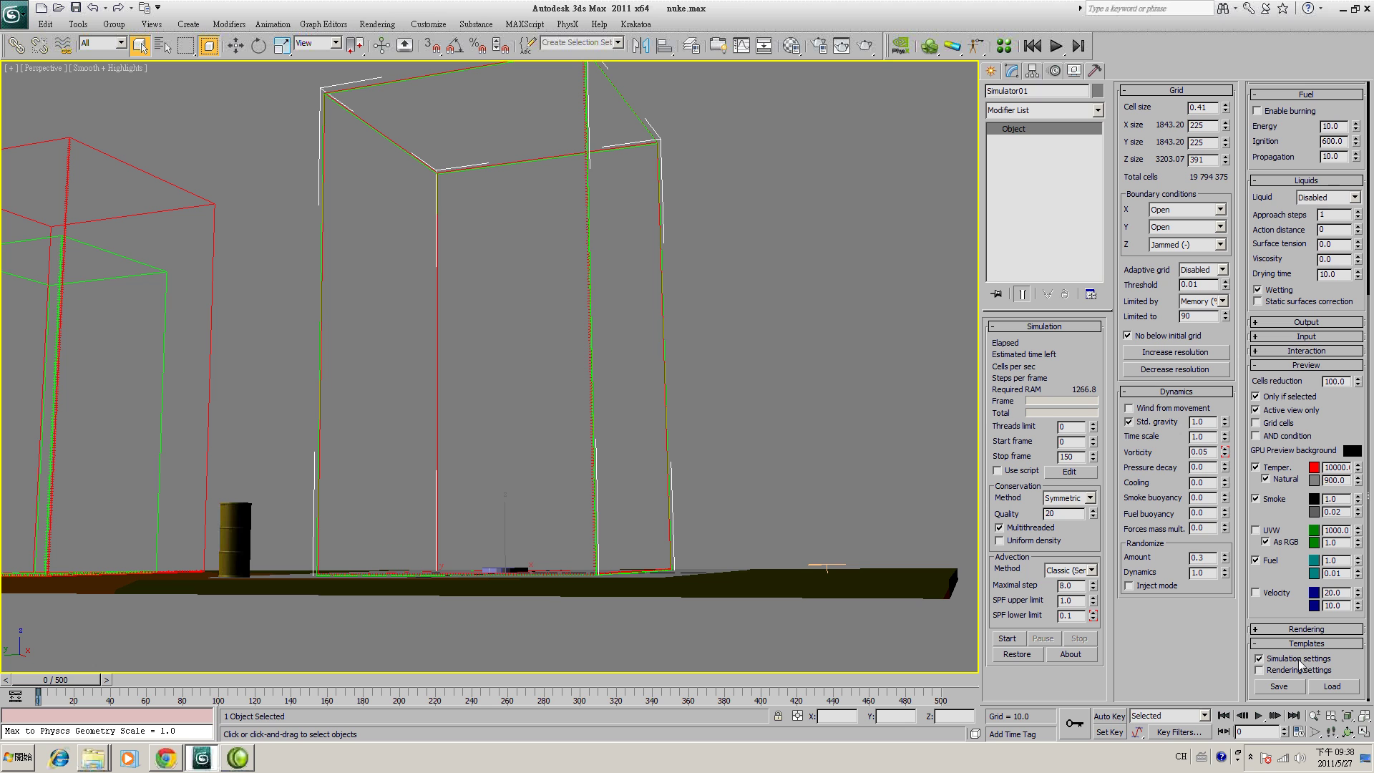
{"action": "left_click", "coordinate": [1277, 671]}
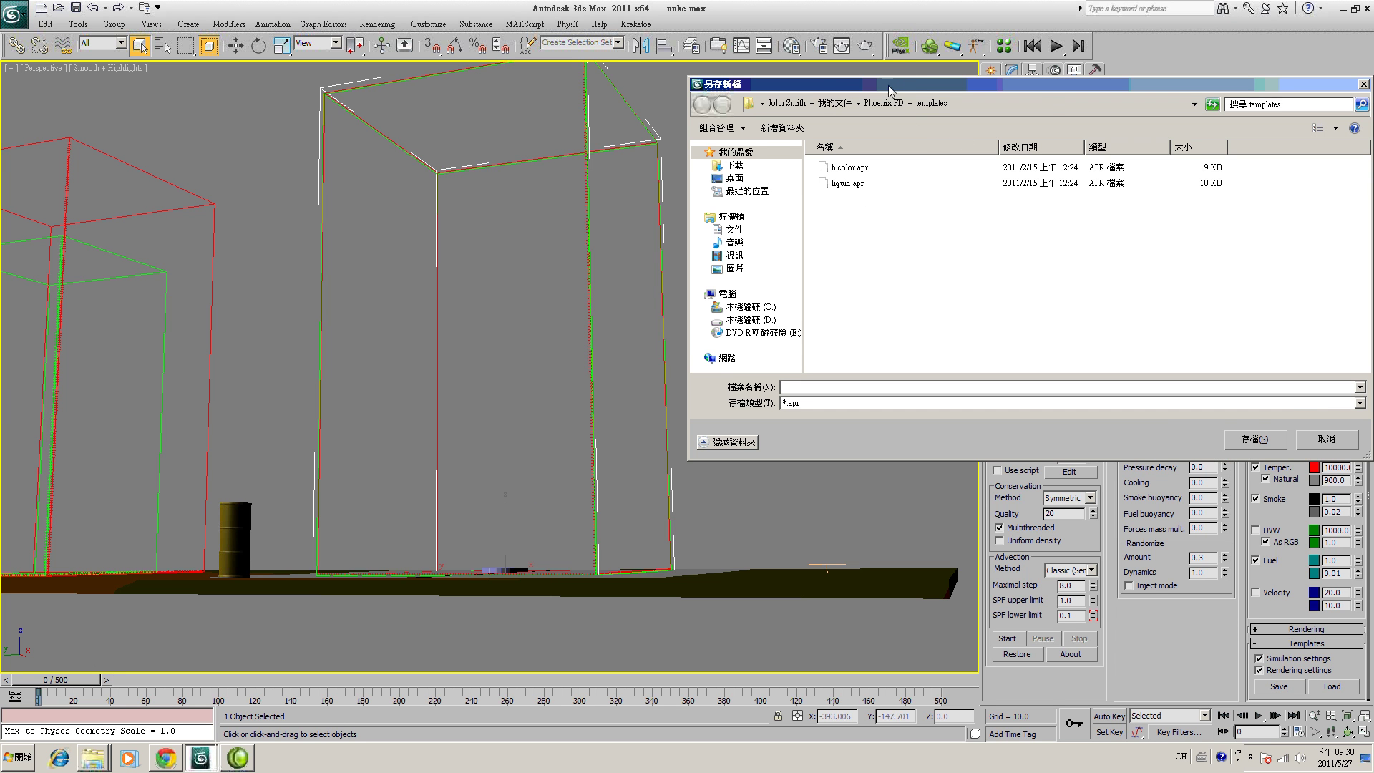
- Set the C: drive as the location for saving the simulator's settings template
{"action": "left_click", "coordinate": [430, 321]}
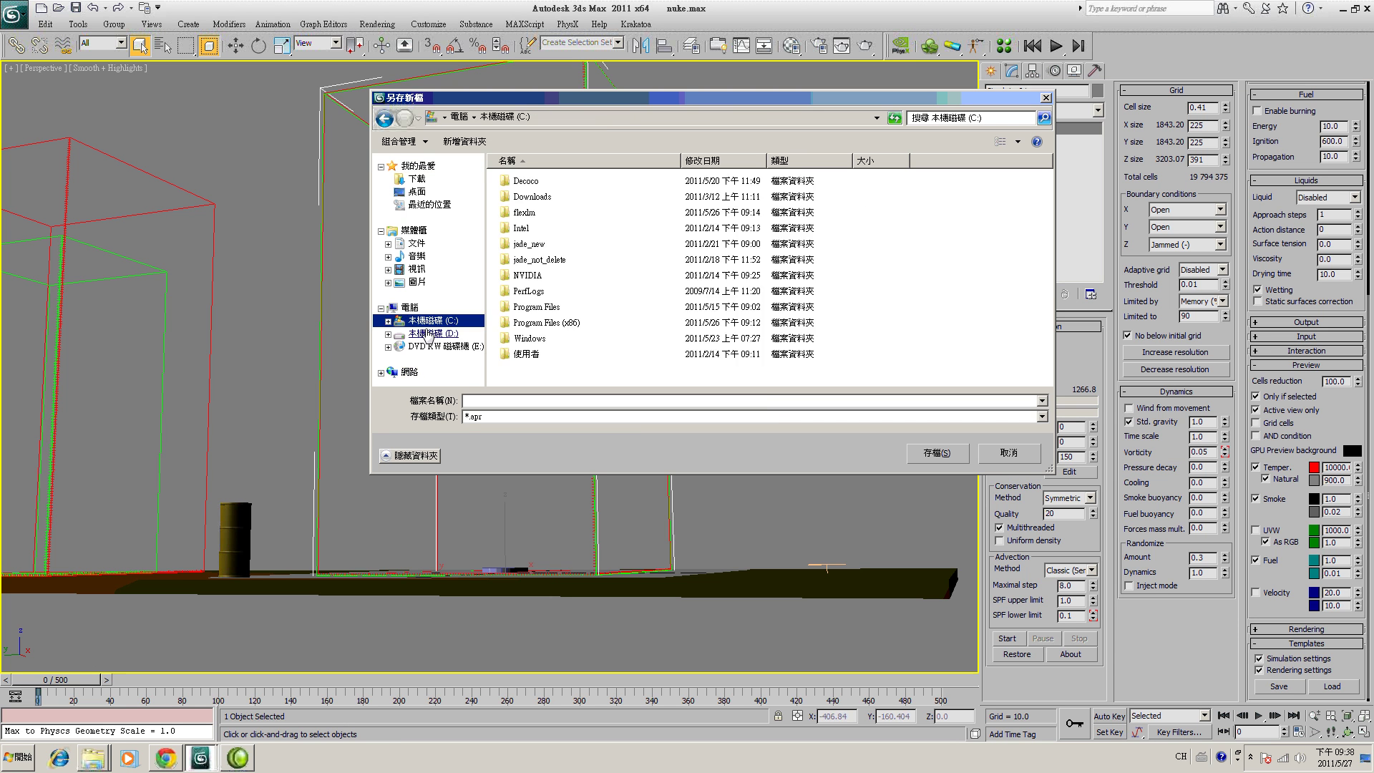
{"action": "left_click", "coordinate": [427, 333]}
{"action": "left_click", "coordinate": [433, 321]}
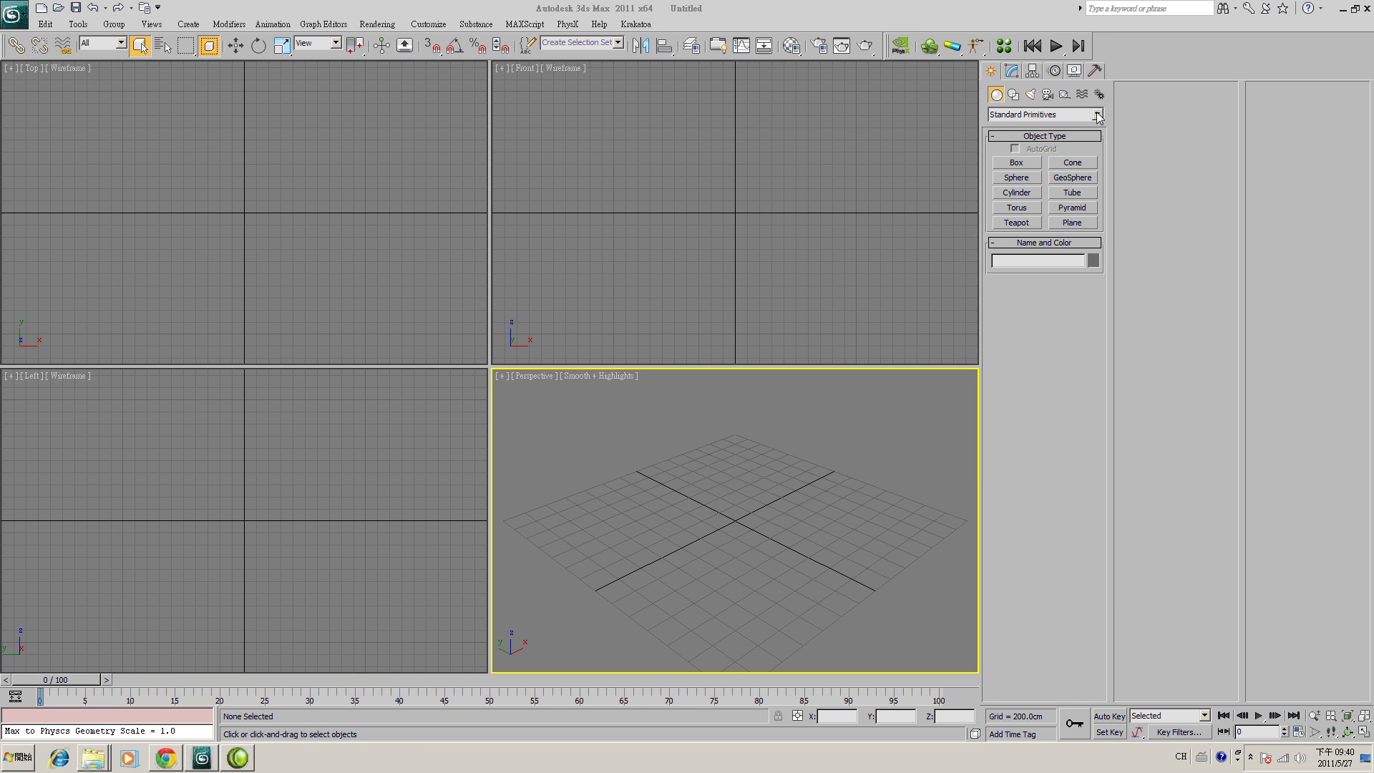
- Draw a small plane primitive near the centre of the grid in the maximized perspective view
{"action": "left_click", "coordinate": [1364, 731]}
{"action": "left_click", "coordinate": [1073, 115]}
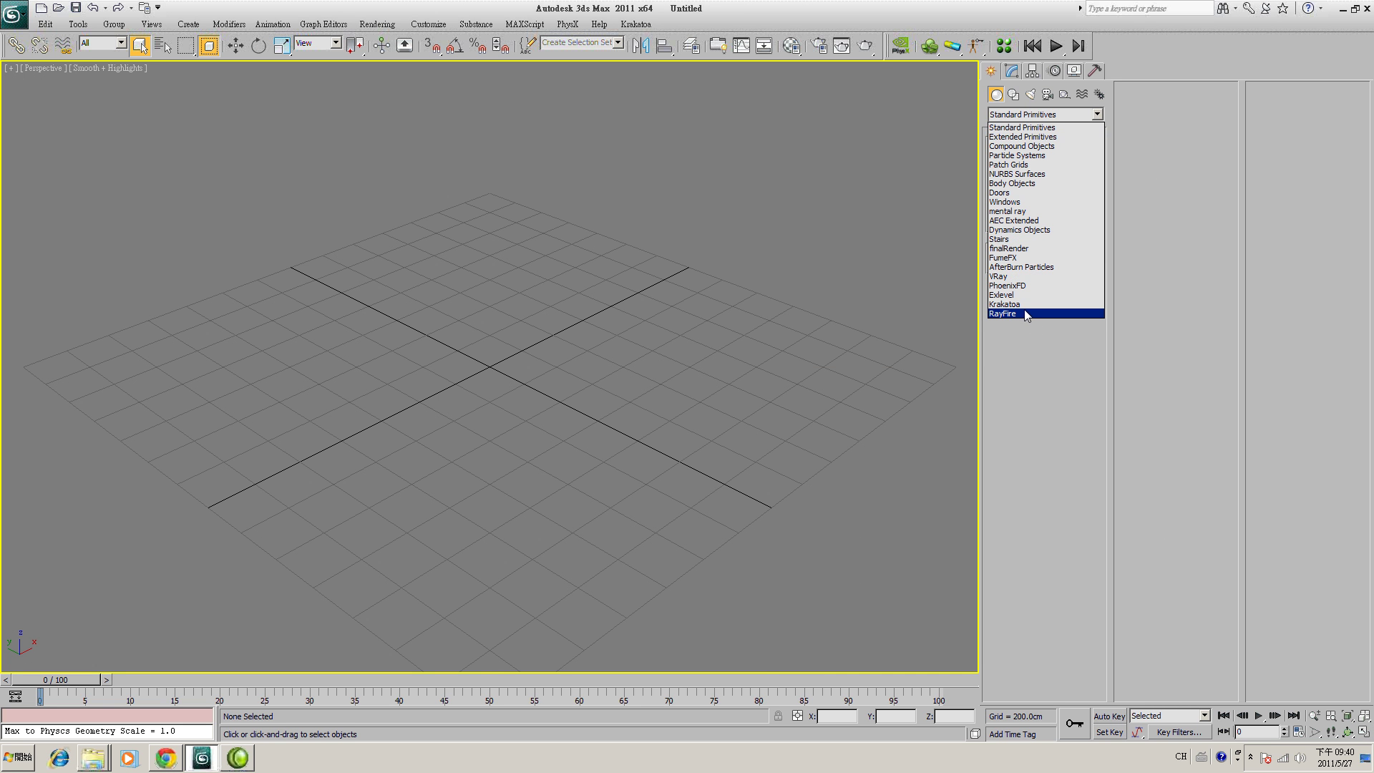
{"action": "left_click", "coordinate": [1016, 311]}
{"action": "left_click", "coordinate": [1070, 114]}
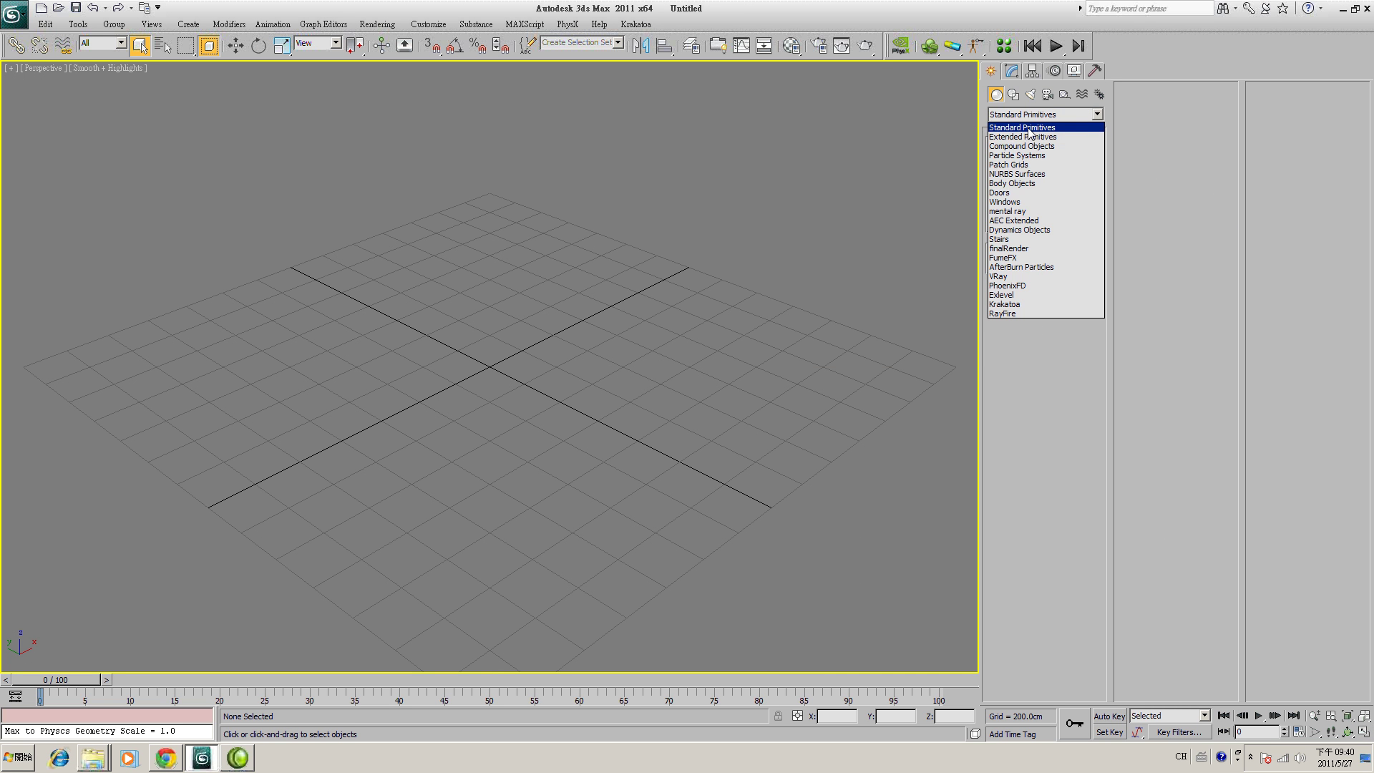
{"action": "left_click", "coordinate": [1059, 123]}
{"action": "left_click", "coordinate": [1073, 223]}
{"action": "mouse_move", "coordinate": [491, 363]}
{"action": "left_mouse_down"}
{"action": "mouse_move", "coordinate": [507, 395]}
{"action": "mouse_move", "coordinate": [505, 379]}
{"action": "left_mouse_up"}
{"action": "right_click", "coordinate": [525, 410]}
{"action": "scroll", "coordinate": [577, 411], "scroll_direction": "up", "scroll_amount": 5}
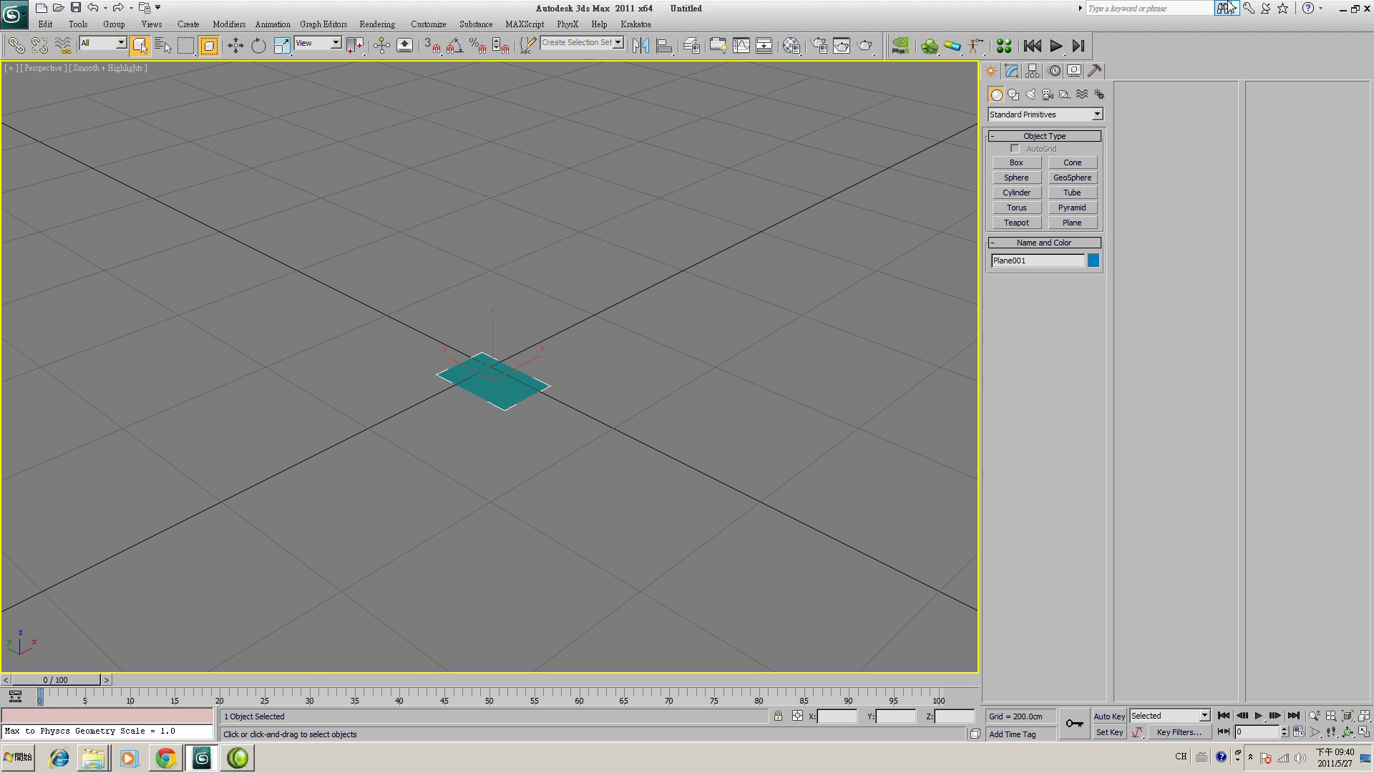
- Set the plane's length to 20 cm and its width to 19.8 cm
{"action": "left_click", "coordinate": [1030, 72]}
{"action": "double_click", "coordinate": [1070, 345]}
{"action": "type", "text": "20"}
{"action": "key", "text": "Tab"}
{"action": "type", "text": "20"}
{"action": "key", "text": "Return"}
{"action": "scroll", "coordinate": [728, 438], "scroll_direction": "down", "scroll_amount": 1}
{"action": "scroll", "coordinate": [726, 441], "scroll_direction": "up", "scroll_amount": 4}
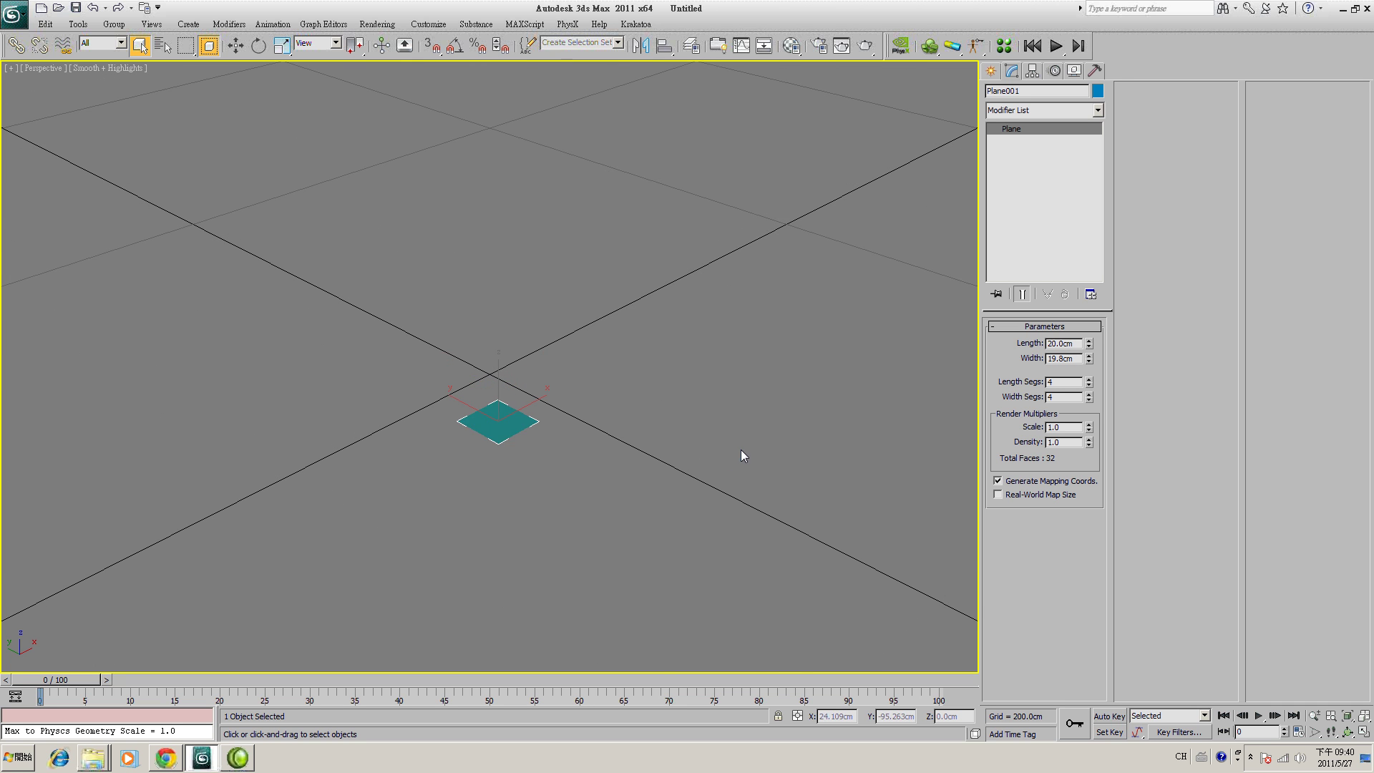
- Raise the plane above the grid to a height of about 95.6 cm
{"action": "scroll", "coordinate": [737, 455], "scroll_direction": "down", "scroll_amount": 5}
{"action": "scroll", "coordinate": [731, 461], "scroll_direction": "up", "scroll_amount": 2}
{"action": "left_click", "coordinate": [235, 45]}
{"action": "left_click_drag", "start_coordinate": [491, 333], "coordinate": [490, 298]}
{"action": "middle_click_drag", "start_coordinate": [885, 361], "coordinate": [873, 378]}
- Draw a PhoenixFD simulator box about 600 × 560 cm and 880 cm high on the grid near the plane
{"action": "left_click", "coordinate": [991, 71]}
{"action": "left_click", "coordinate": [1098, 114]}
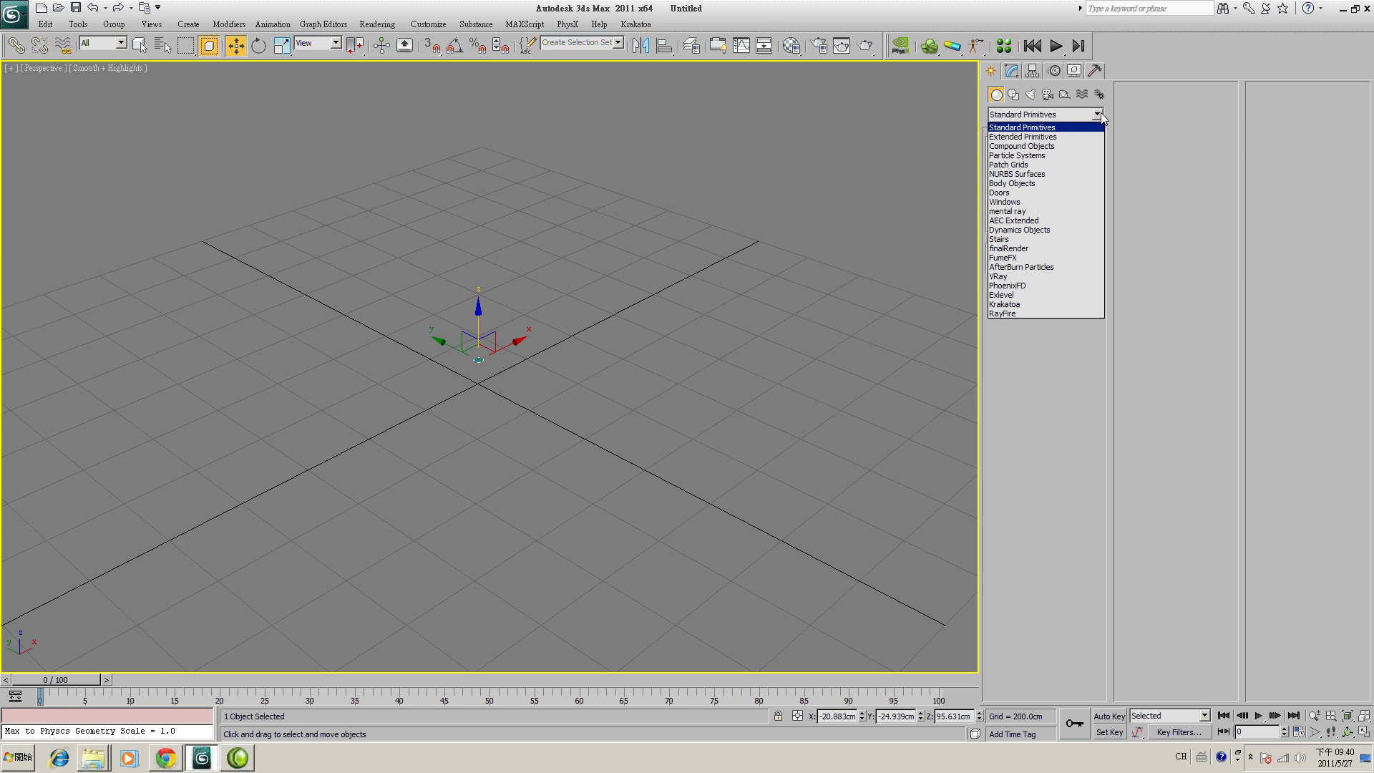
{"action": "left_click", "coordinate": [1074, 286]}
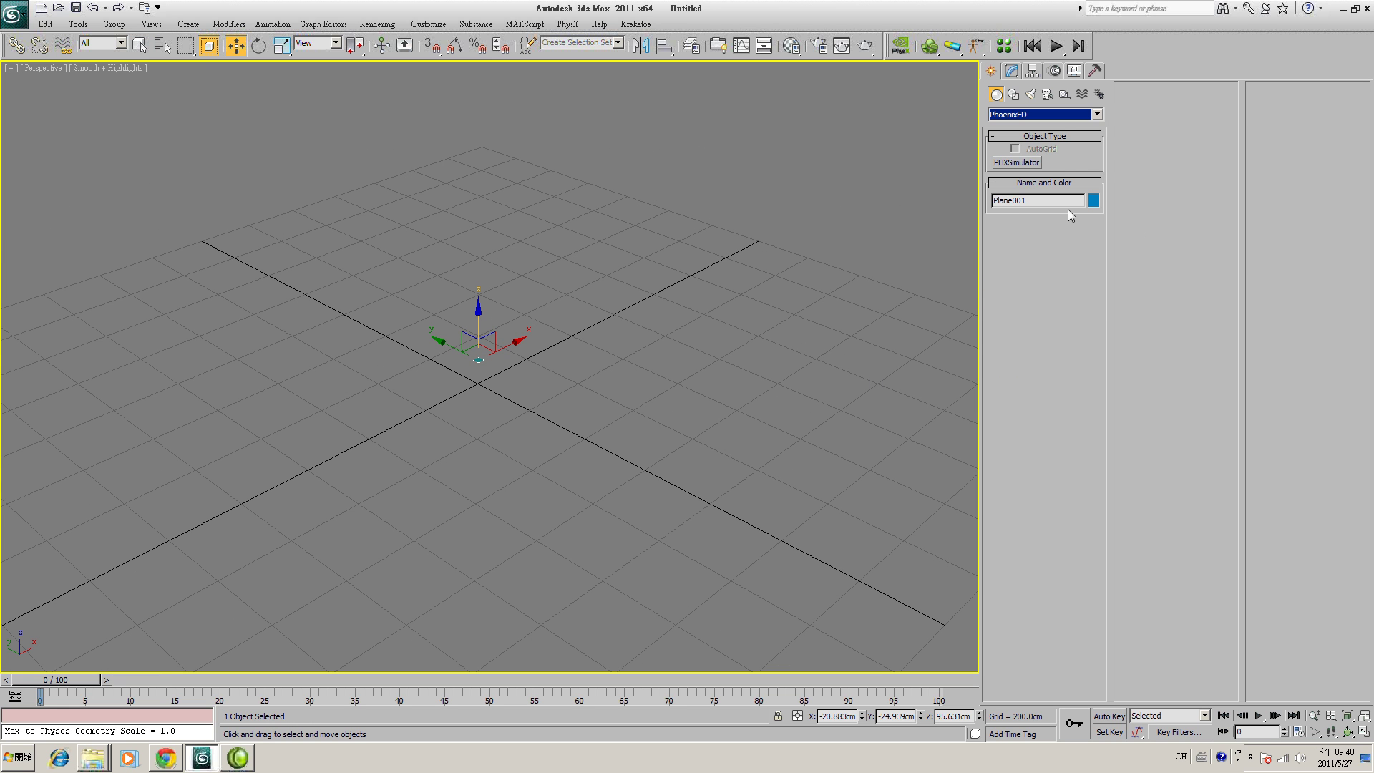
{"action": "left_click", "coordinate": [1016, 162]}
{"action": "left_click_drag", "start_coordinate": [474, 387], "coordinate": [454, 583]}
{"action": "left_click", "coordinate": [473, 228]}
{"action": "right_click", "coordinate": [715, 448]}
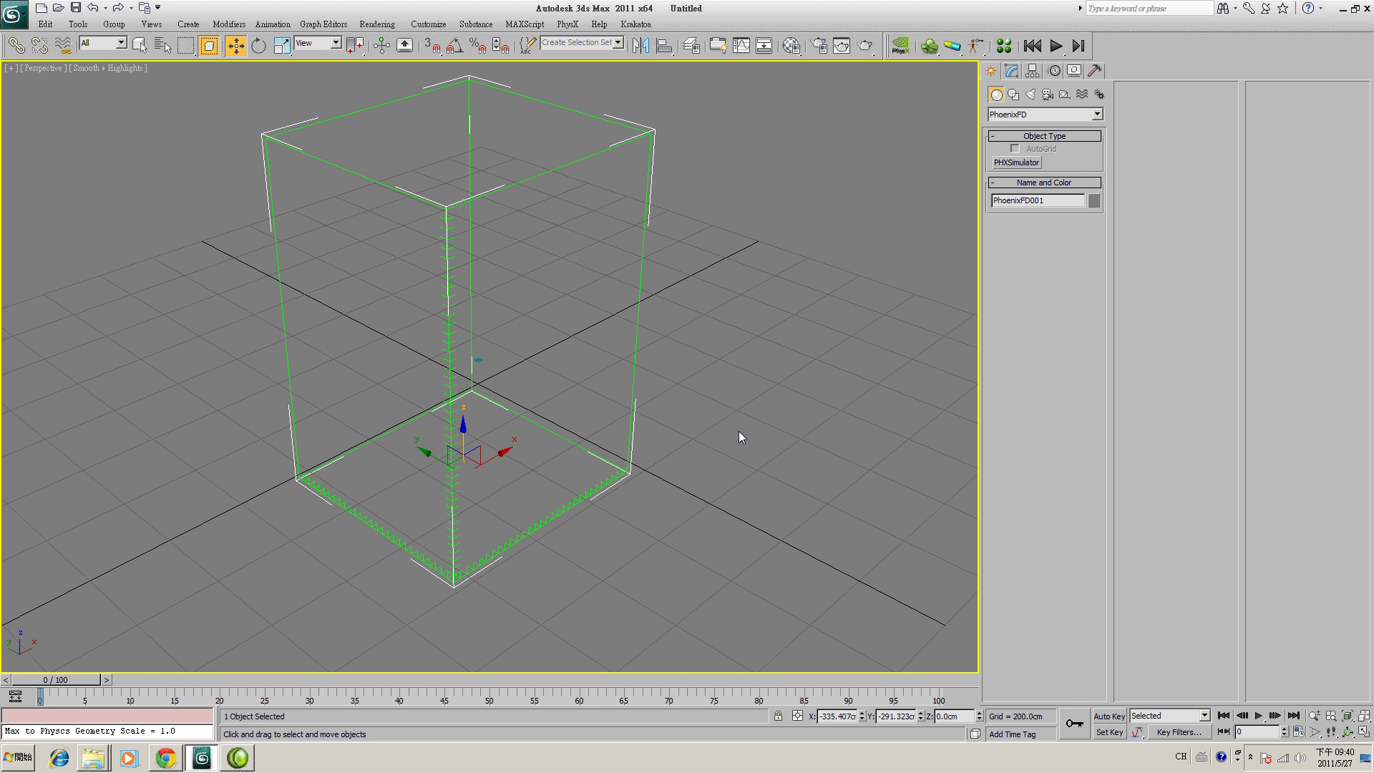
- Move the simulator box across the grid so it surrounds the plane, at about X -74.7 cm and Y -18.5 cm
{"action": "middle_click_drag", "start_coordinate": [683, 454], "coordinate": [700, 425]}
{"action": "left_click_drag", "start_coordinate": [486, 433], "coordinate": [485, 357]}
{"action": "scroll", "coordinate": [629, 438], "scroll_direction": "up", "scroll_amount": 2}
{"action": "middle_click_drag", "start_coordinate": [681, 365], "coordinate": [628, 482]}
{"action": "scroll", "coordinate": [628, 481], "scroll_direction": "down", "scroll_amount": 2}
- Load the settings template stored on the C: drive into the new simulator
{"action": "left_click", "coordinate": [1348, 731]}
{"action": "left_click_drag", "start_coordinate": [387, 515], "coordinate": [566, 372]}
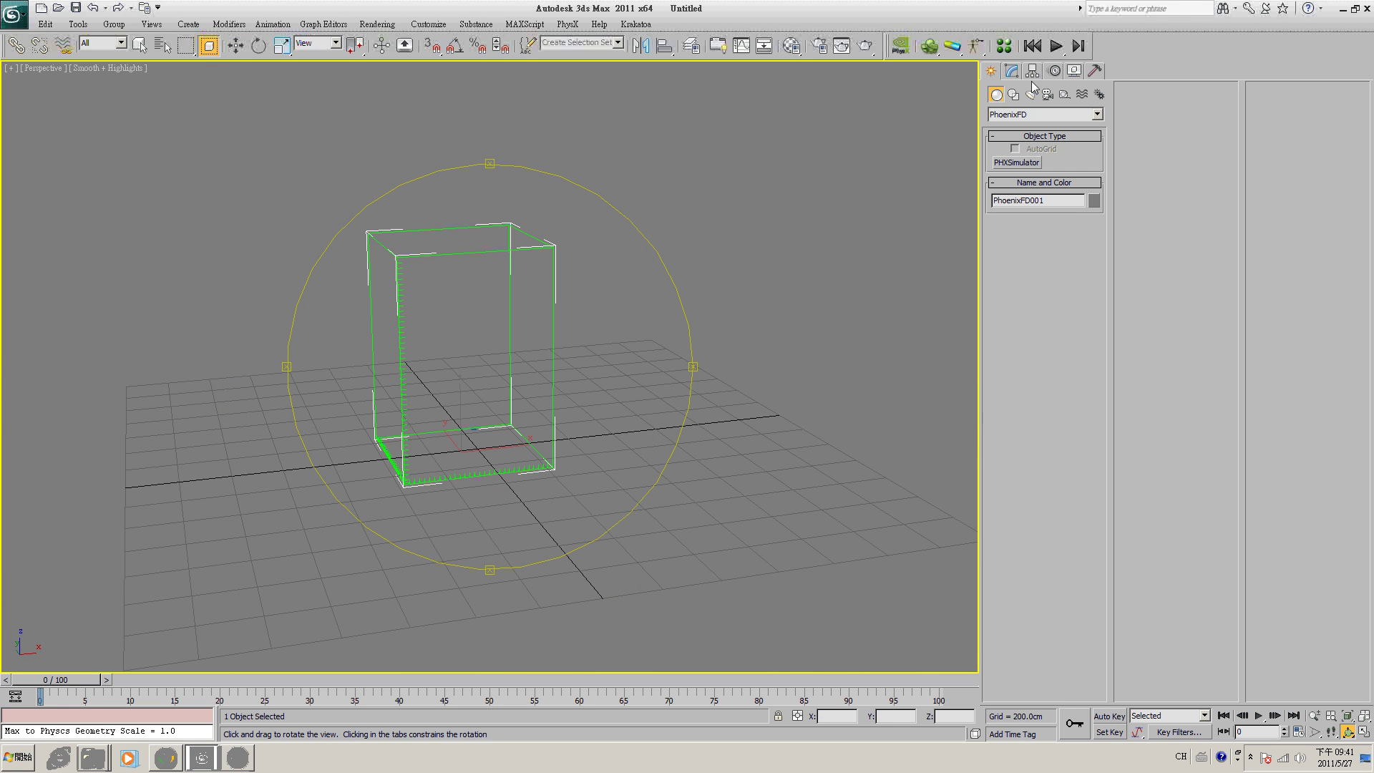
{"action": "left_click", "coordinate": [1012, 71]}
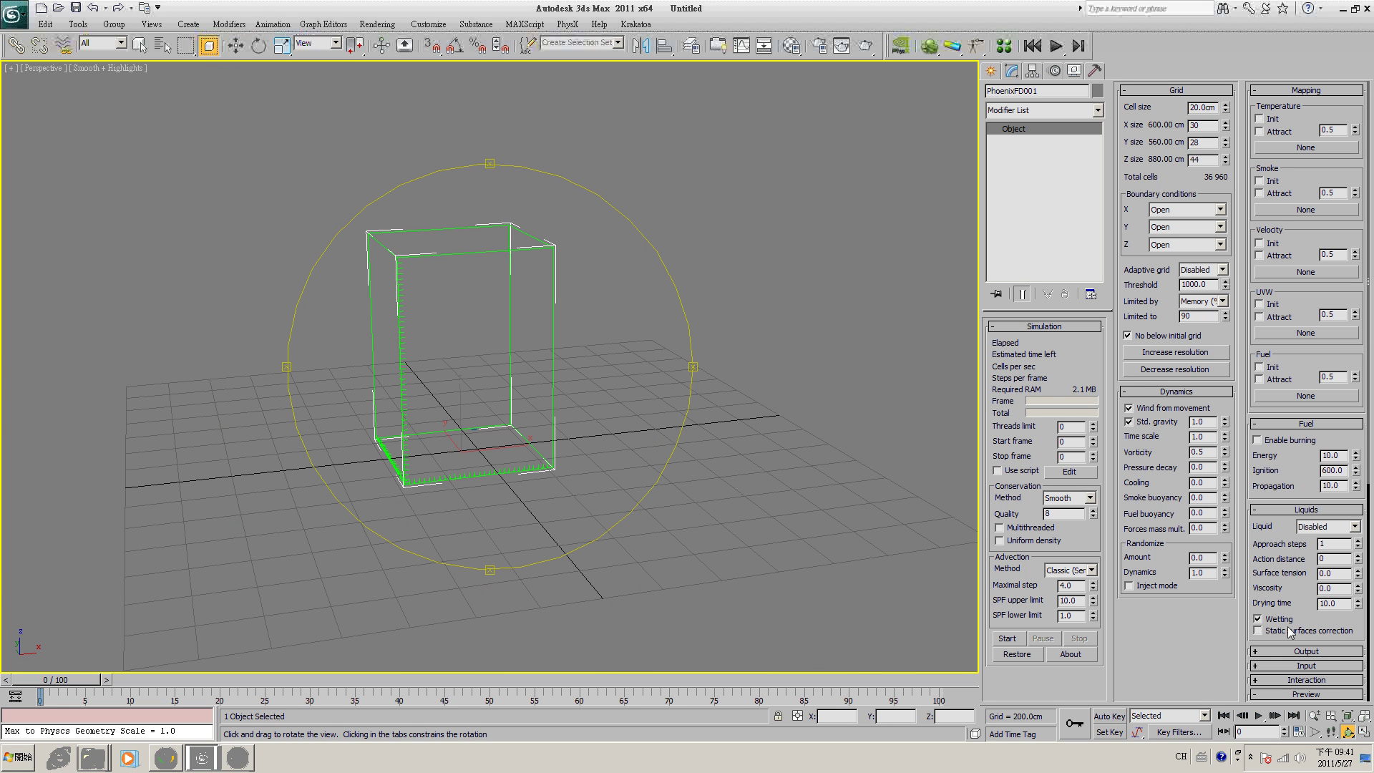
{"action": "left_click_drag", "start_coordinate": [1311, 610], "coordinate": [1301, 277]}
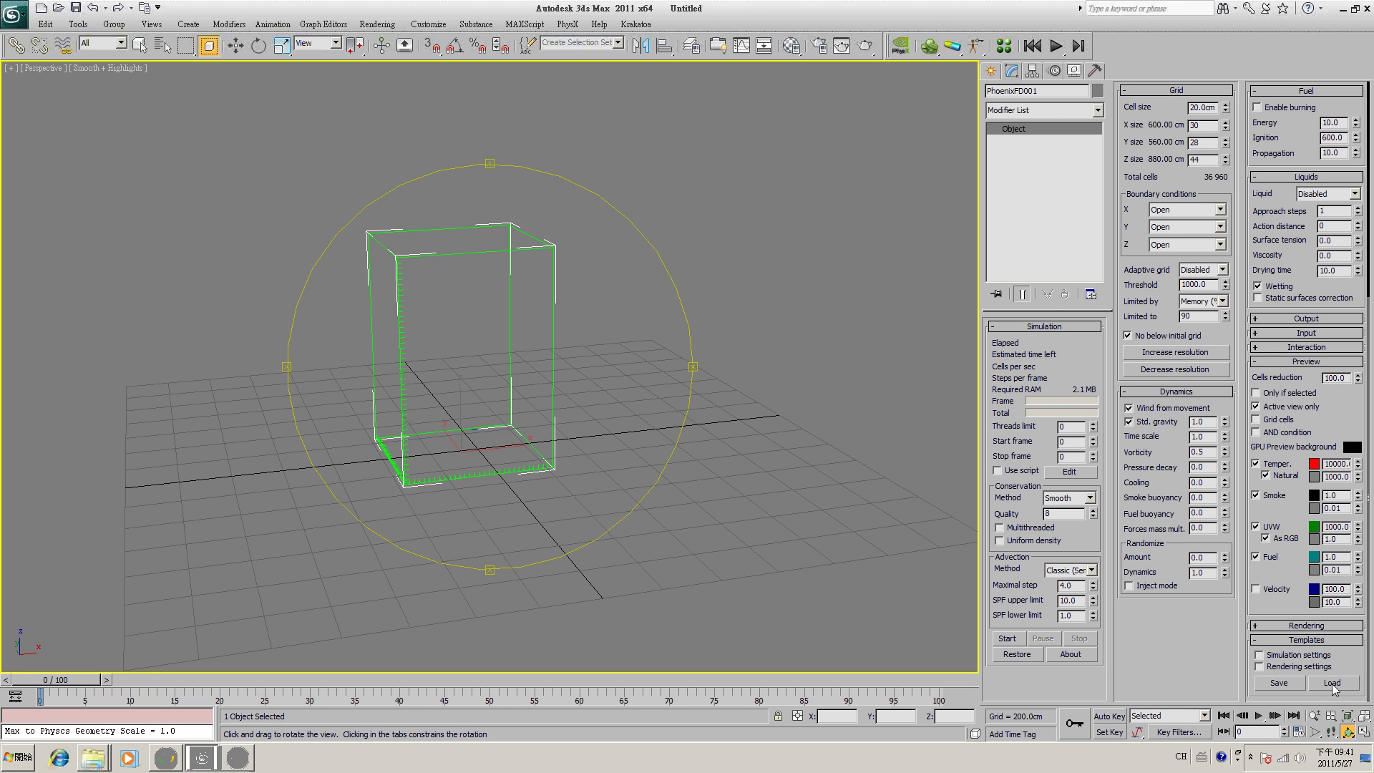
{"action": "left_click", "coordinate": [1355, 685]}
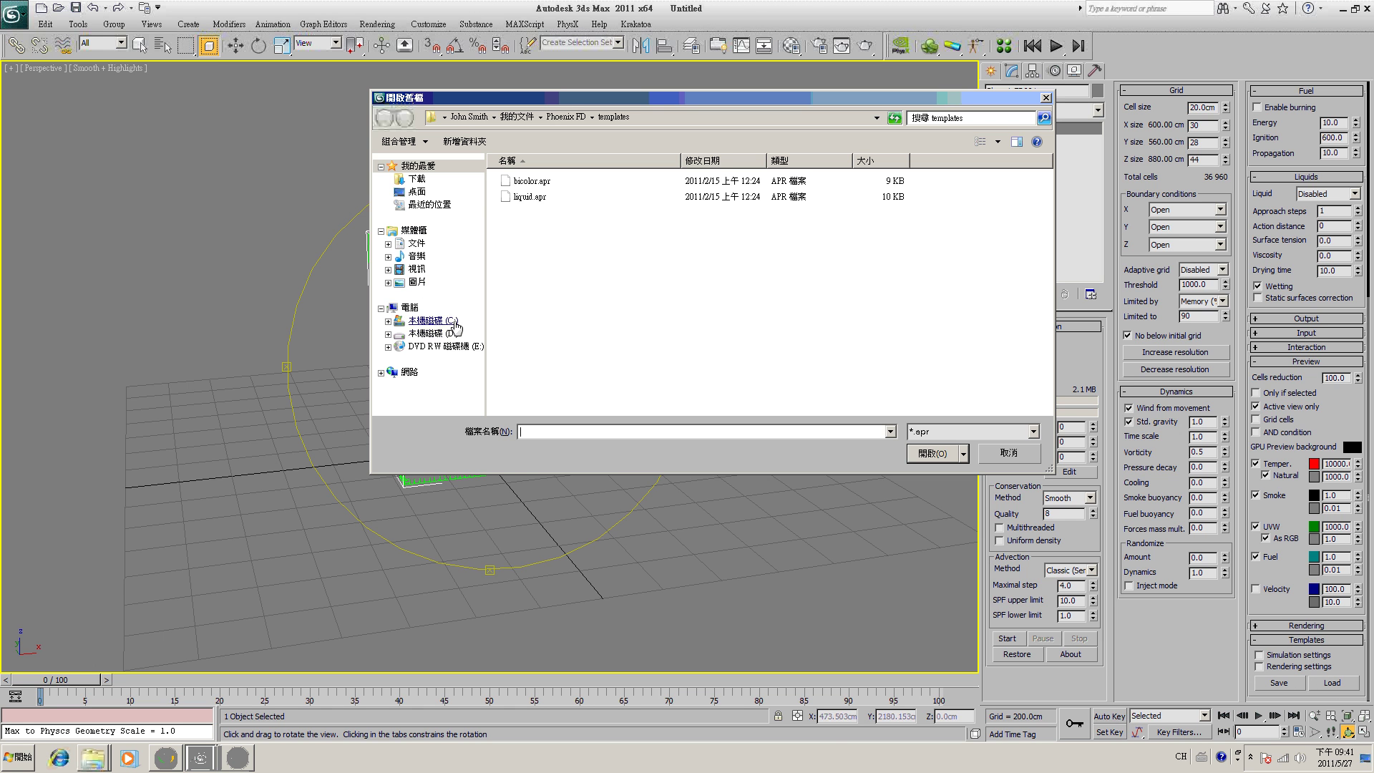
{"action": "left_click", "coordinate": [430, 321]}
{"action": "double_click", "coordinate": [528, 183]}
{"action": "left_click", "coordinate": [534, 182]}
{"action": "left_click", "coordinate": [930, 453]}
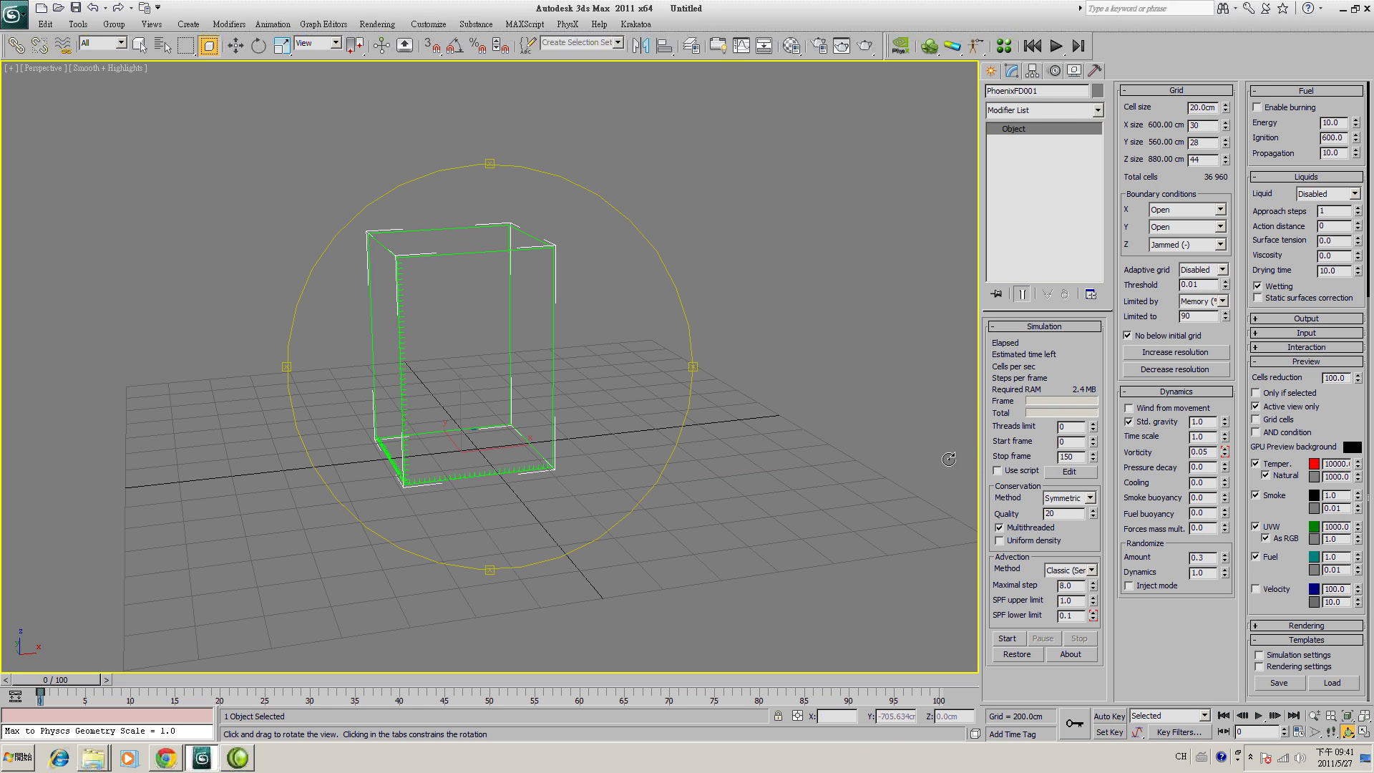
- Raise the simulator box slightly to a height of about 18 cm, then deselect it
{"action": "left_click_drag", "start_coordinate": [762, 455], "coordinate": [389, 306]}
{"action": "left_click", "coordinate": [235, 46]}
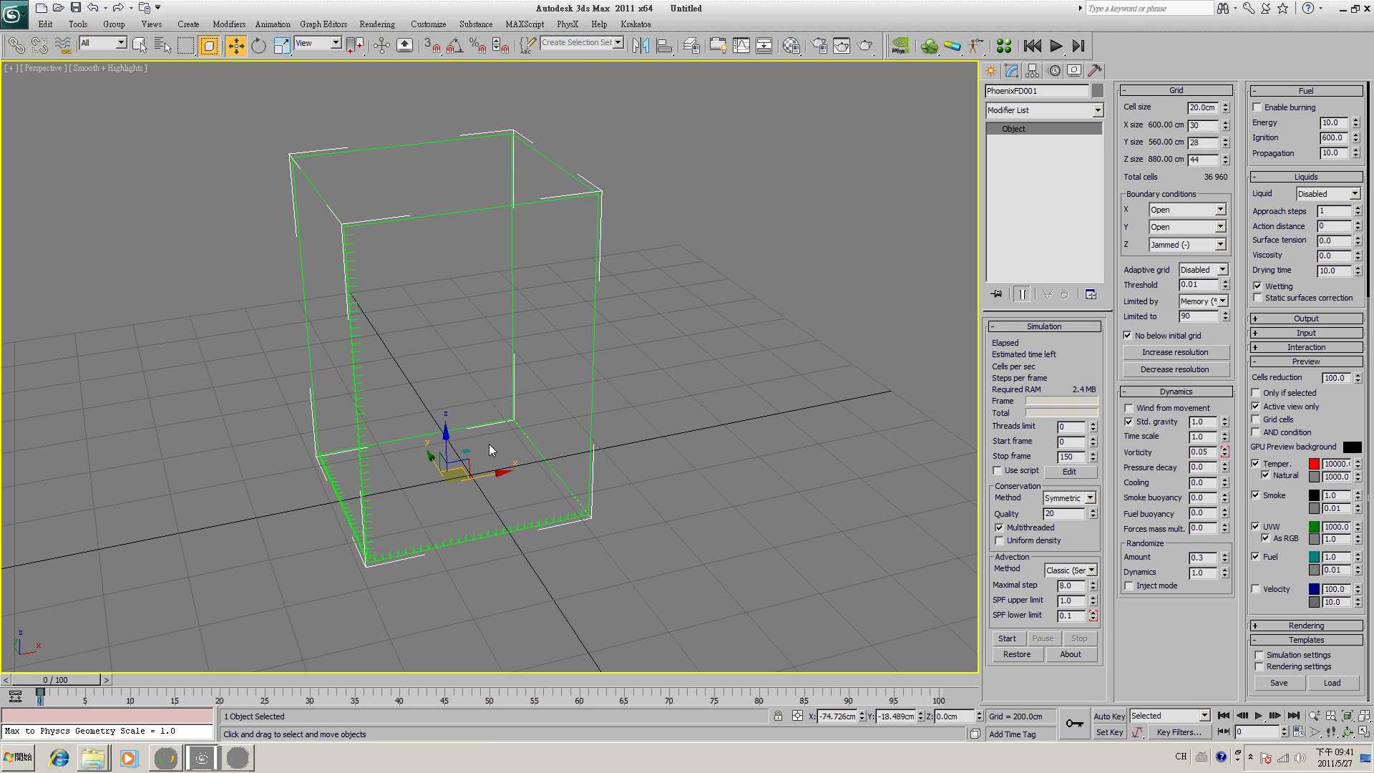
{"action": "left_click_drag", "start_coordinate": [453, 448], "coordinate": [453, 442]}
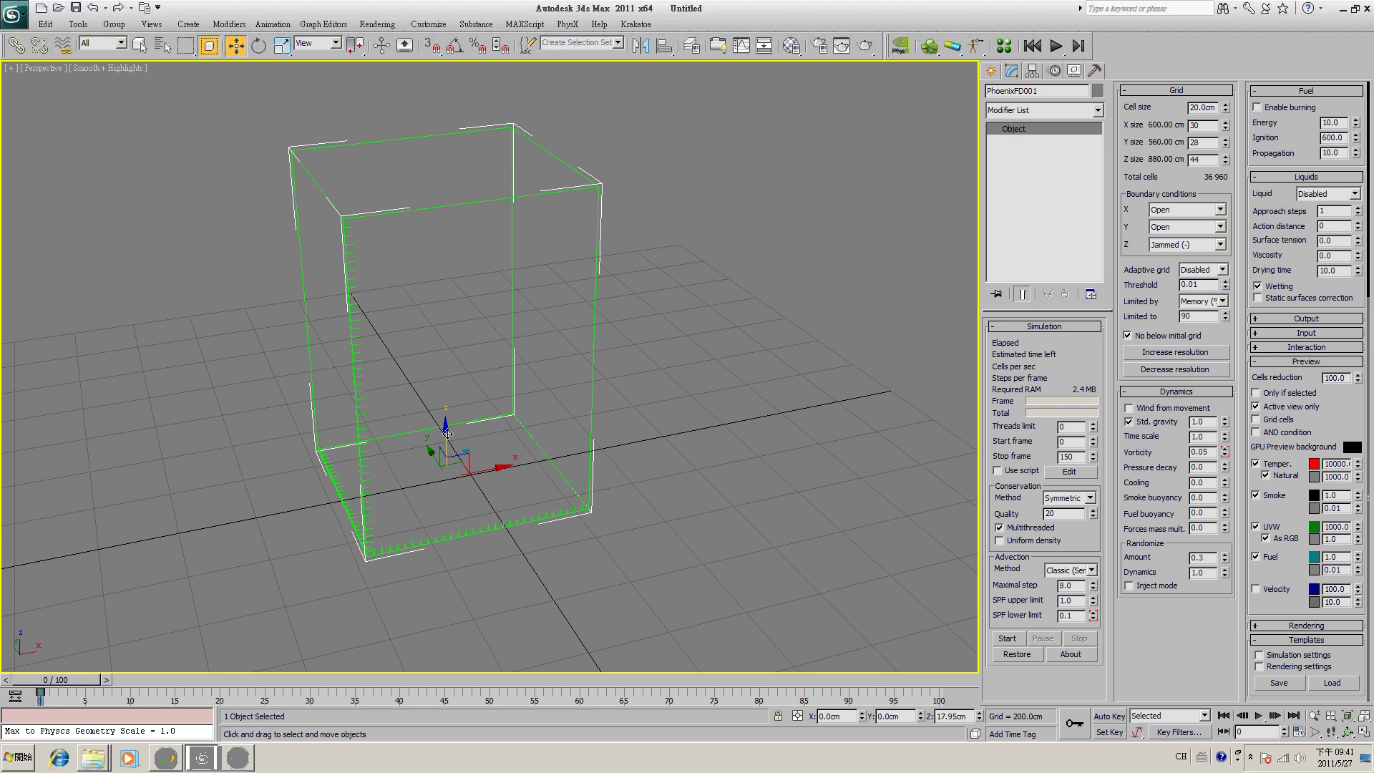
{"action": "left_click", "coordinate": [822, 483]}
{"action": "left_click", "coordinate": [1083, 95]}
{"action": "left_click", "coordinate": [996, 94]}
{"action": "left_click", "coordinate": [1097, 114]}
{"action": "left_click", "coordinate": [1039, 310]}
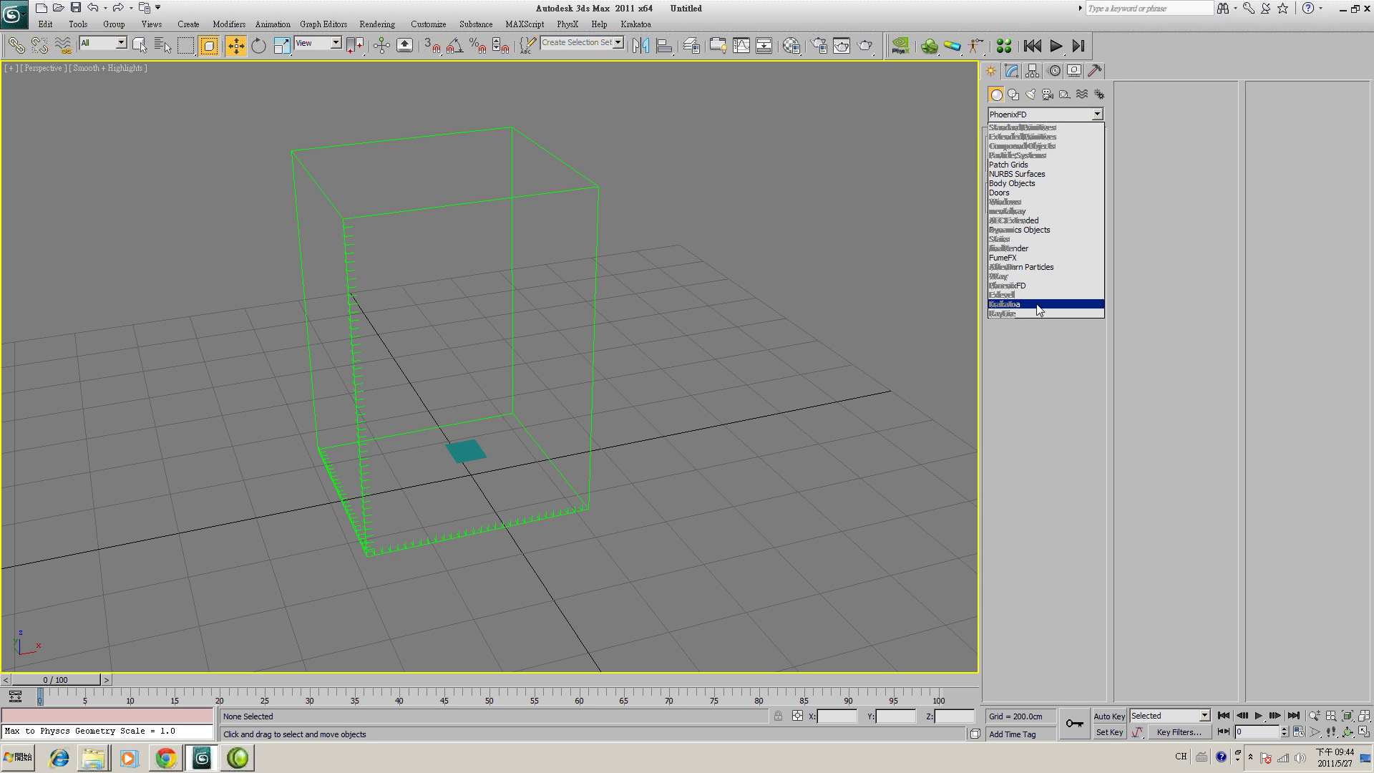
{"action": "left_click", "coordinate": [1230, 100]}
{"action": "left_click", "coordinate": [1094, 116]}
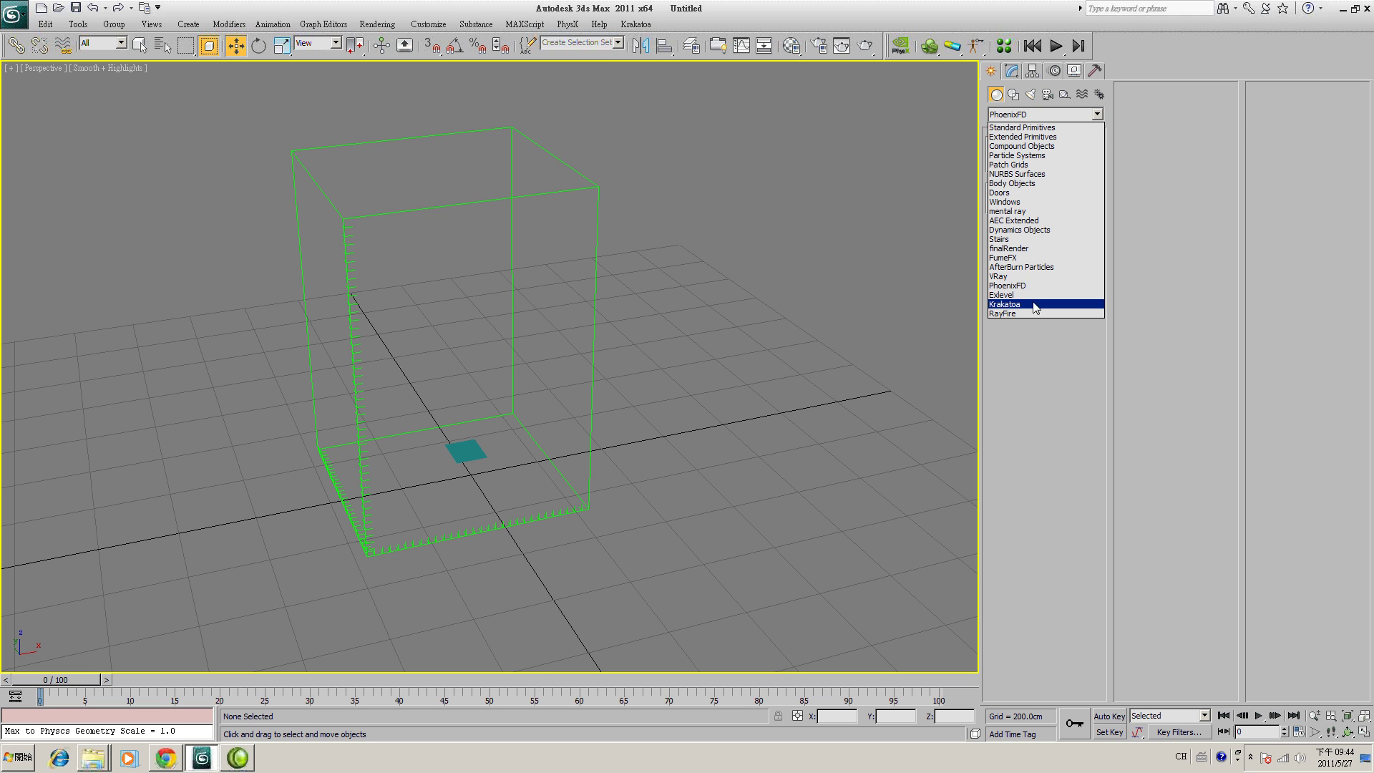
{"action": "left_click", "coordinate": [1161, 161]}
- Place a PHXSource helper from the PhoenixFD helpers on the grid beside the simulator box
{"action": "left_click", "coordinate": [1066, 98]}
{"action": "left_click", "coordinate": [1097, 115]}
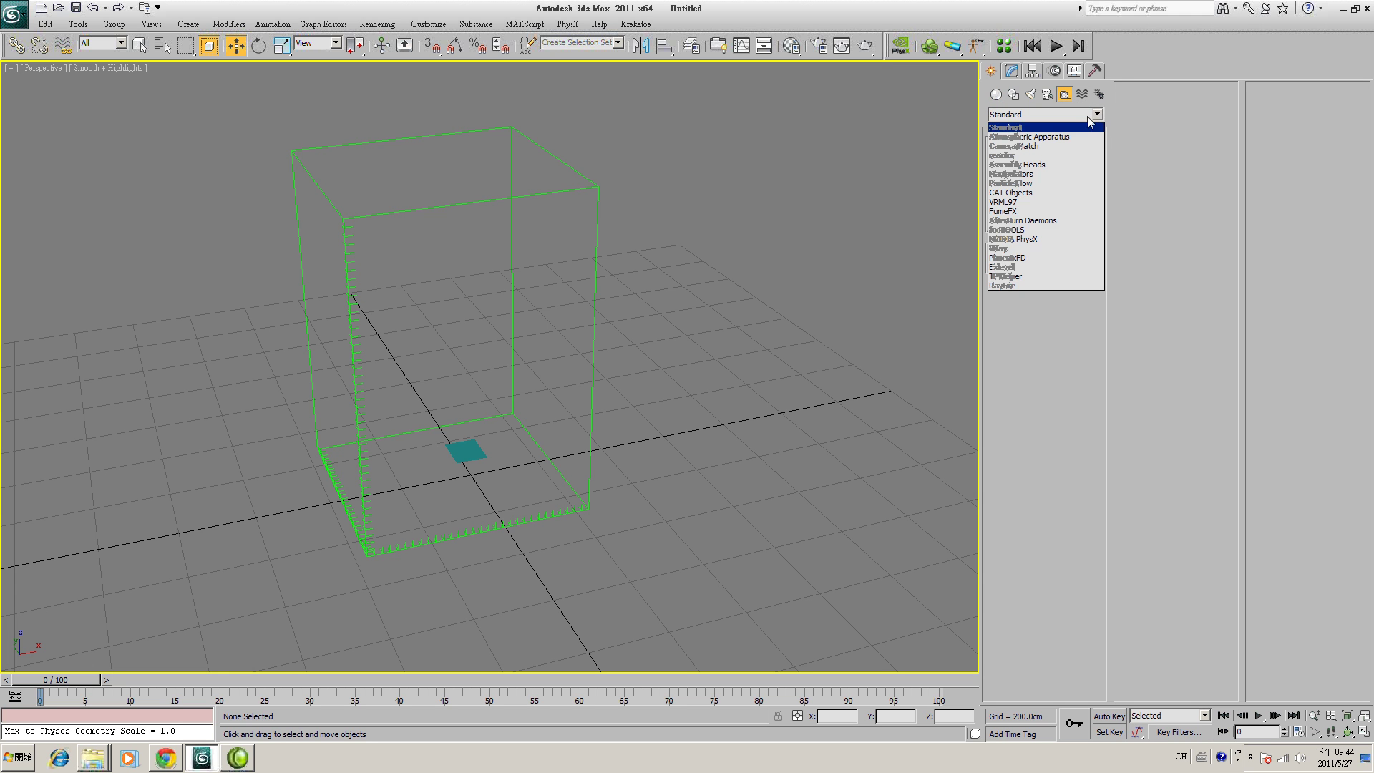
{"action": "left_click", "coordinate": [1035, 259]}
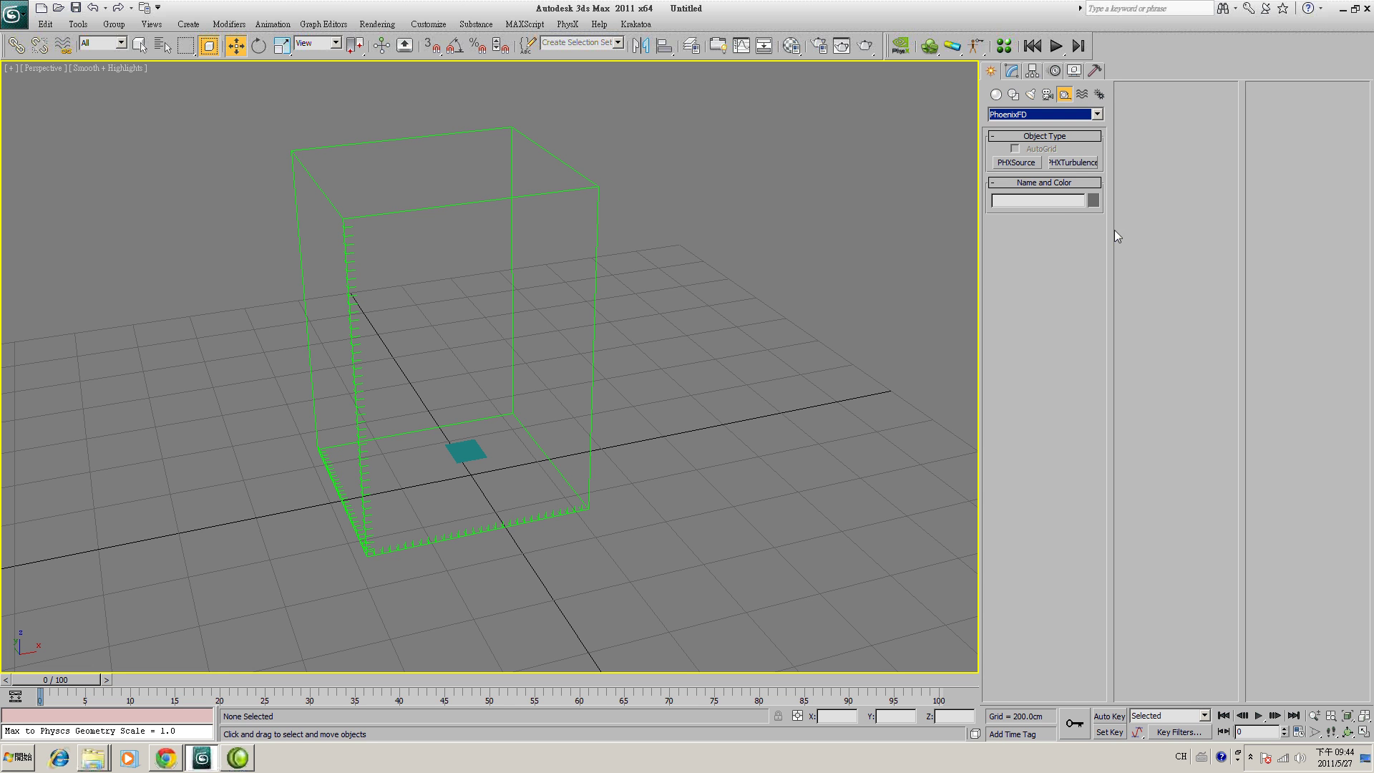
{"action": "left_click", "coordinate": [1016, 162]}
{"action": "left_click", "coordinate": [722, 452]}
{"action": "left_click_drag", "start_coordinate": [724, 467], "coordinate": [723, 458]}
{"action": "right_click", "coordinate": [723, 458]}
- Add the small plane to the Phoenix source's associated nodes
{"action": "left_click", "coordinate": [1012, 73]}
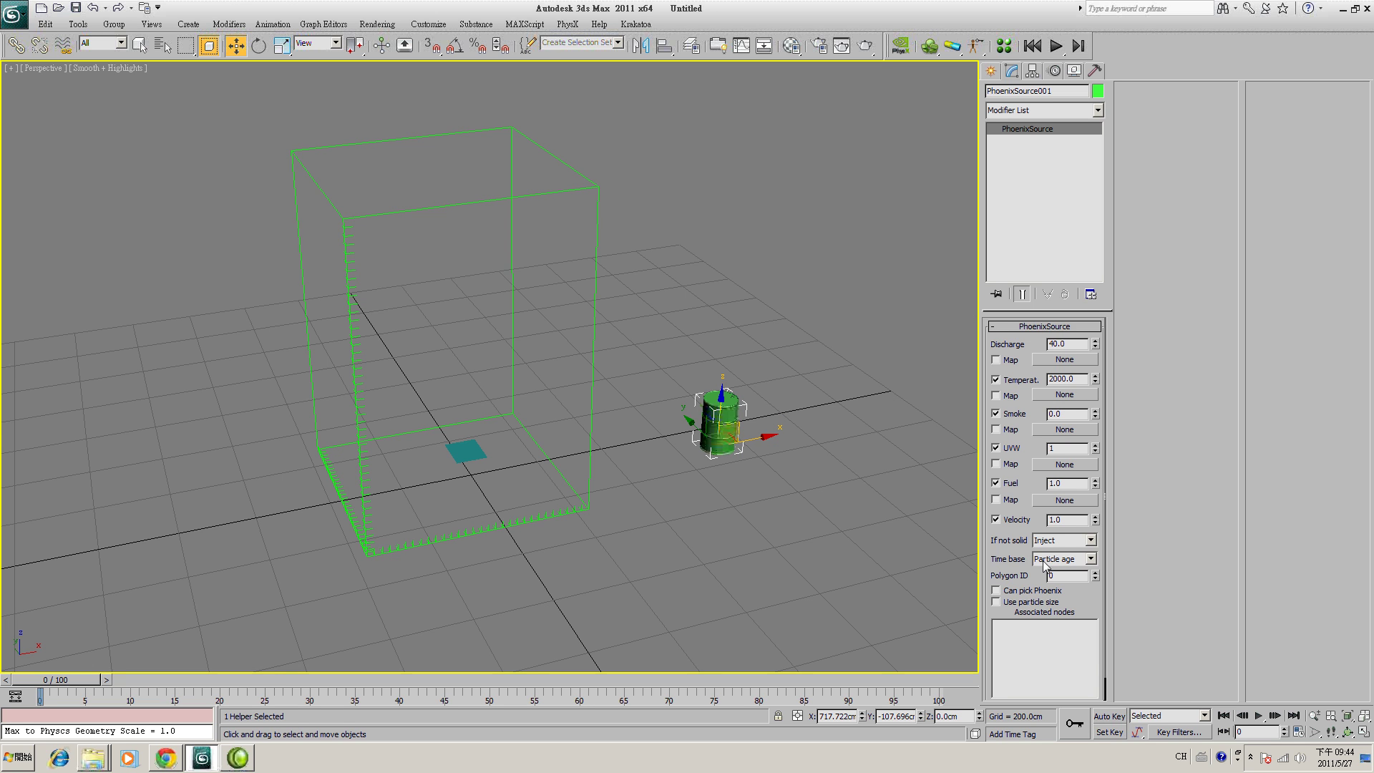
{"action": "left_click_drag", "start_coordinate": [1096, 597], "coordinate": [1092, 487]}
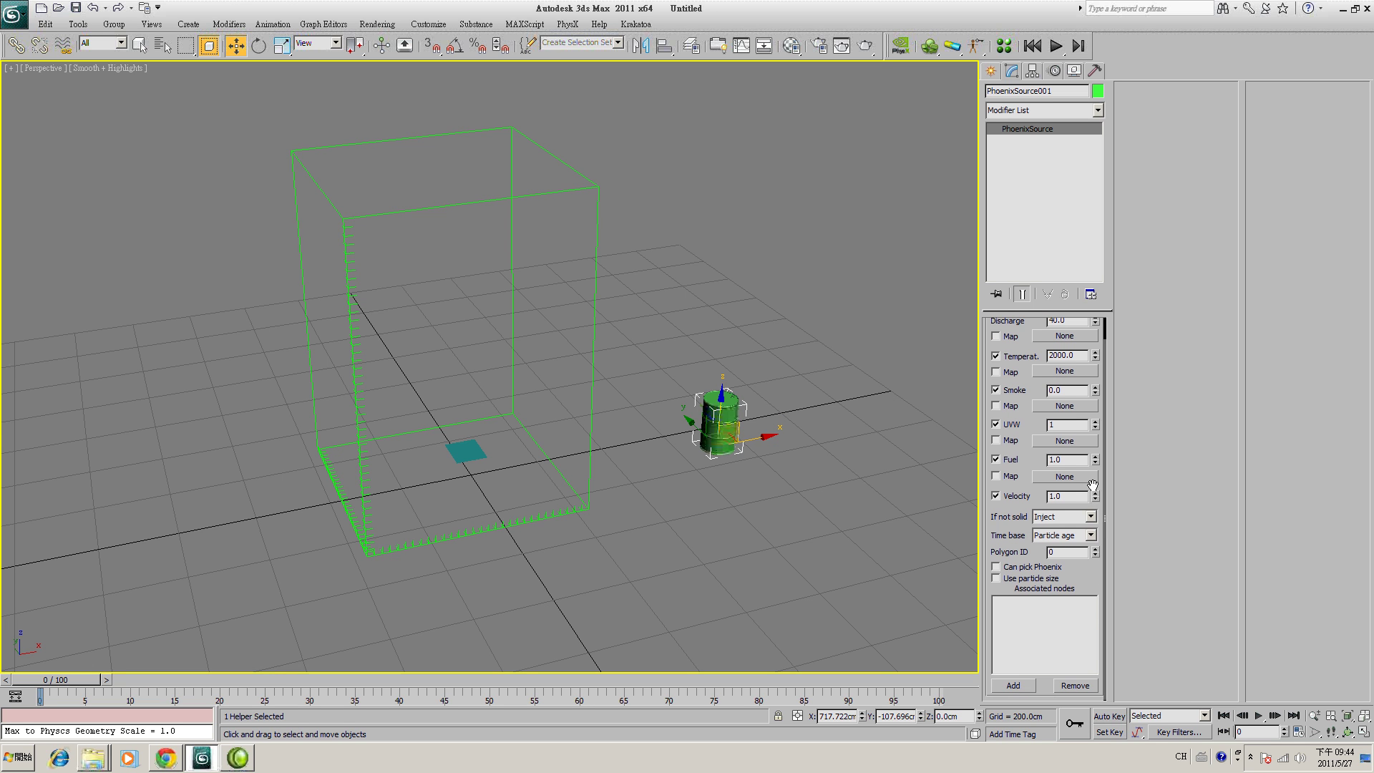
{"action": "left_click", "coordinate": [1021, 689]}
{"action": "left_click", "coordinate": [474, 458]}
{"action": "left_click", "coordinate": [614, 472]}
{"action": "left_click", "coordinate": [587, 449]}
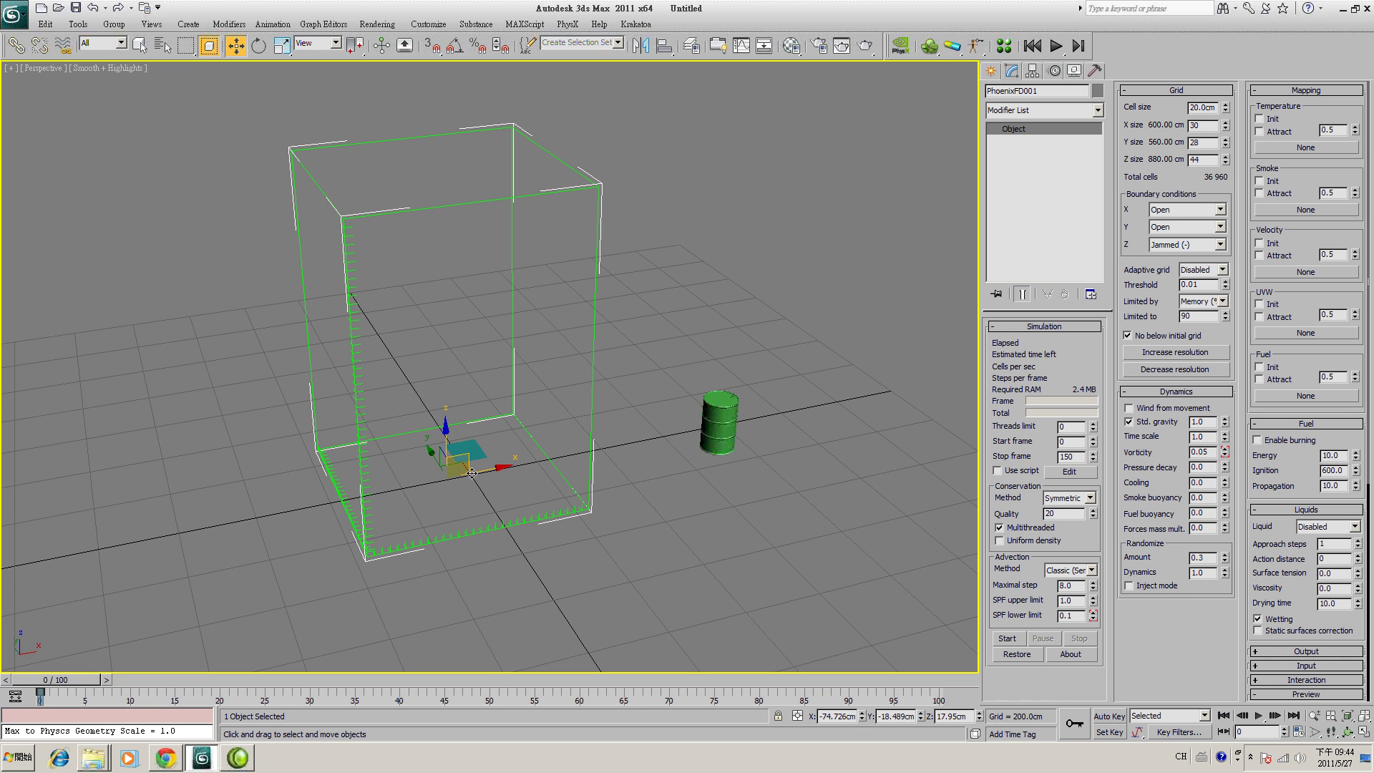
{"action": "scroll", "coordinate": [679, 457], "scroll_direction": "up", "scroll_amount": 3}
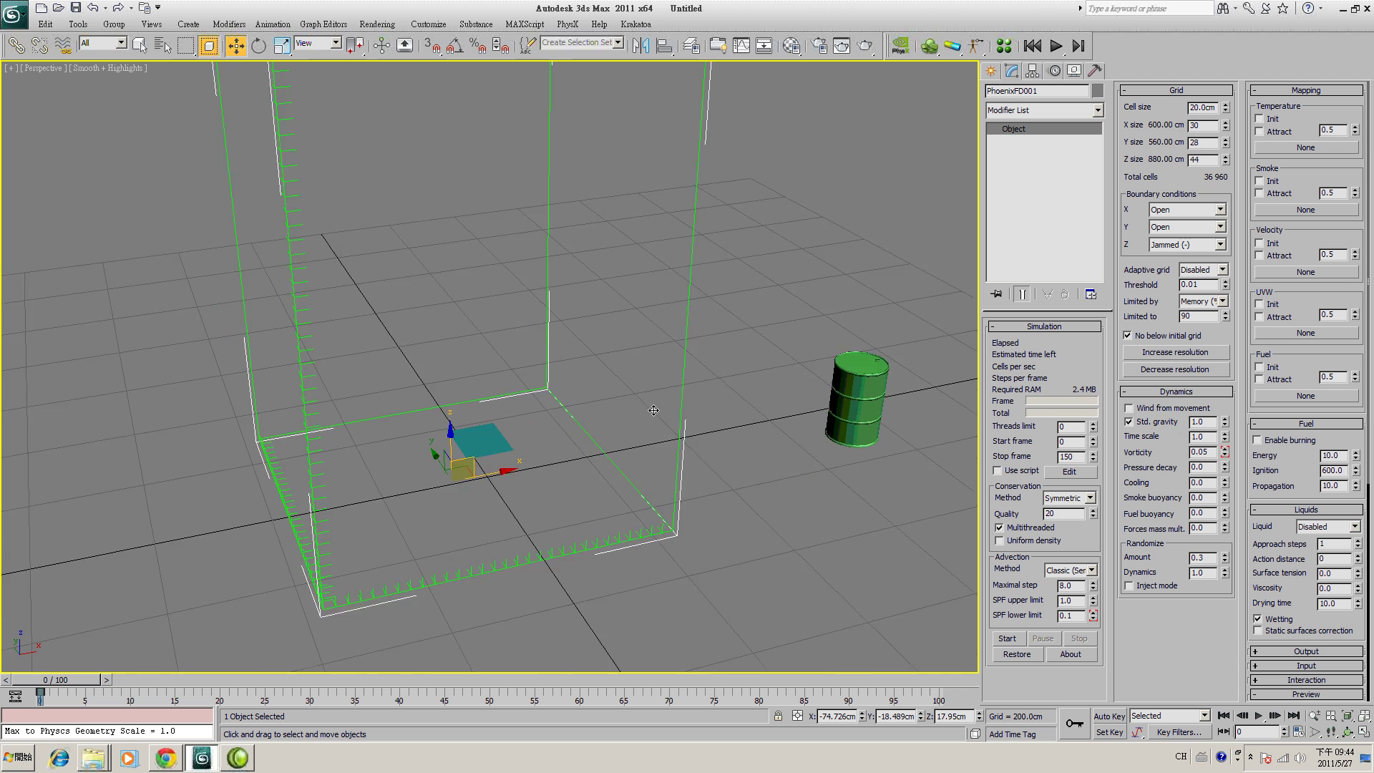
{"action": "scroll", "coordinate": [646, 414], "scroll_direction": "down", "scroll_amount": 6}
{"action": "scroll", "coordinate": [542, 432], "scroll_direction": "up", "scroll_amount": 4}
{"action": "scroll", "coordinate": [547, 449], "scroll_direction": "up", "scroll_amount": 2}
- Select the Phoenix source and set its Smoke value to 5
{"action": "left_click", "coordinate": [698, 363]}
{"action": "left_click", "coordinate": [866, 401]}
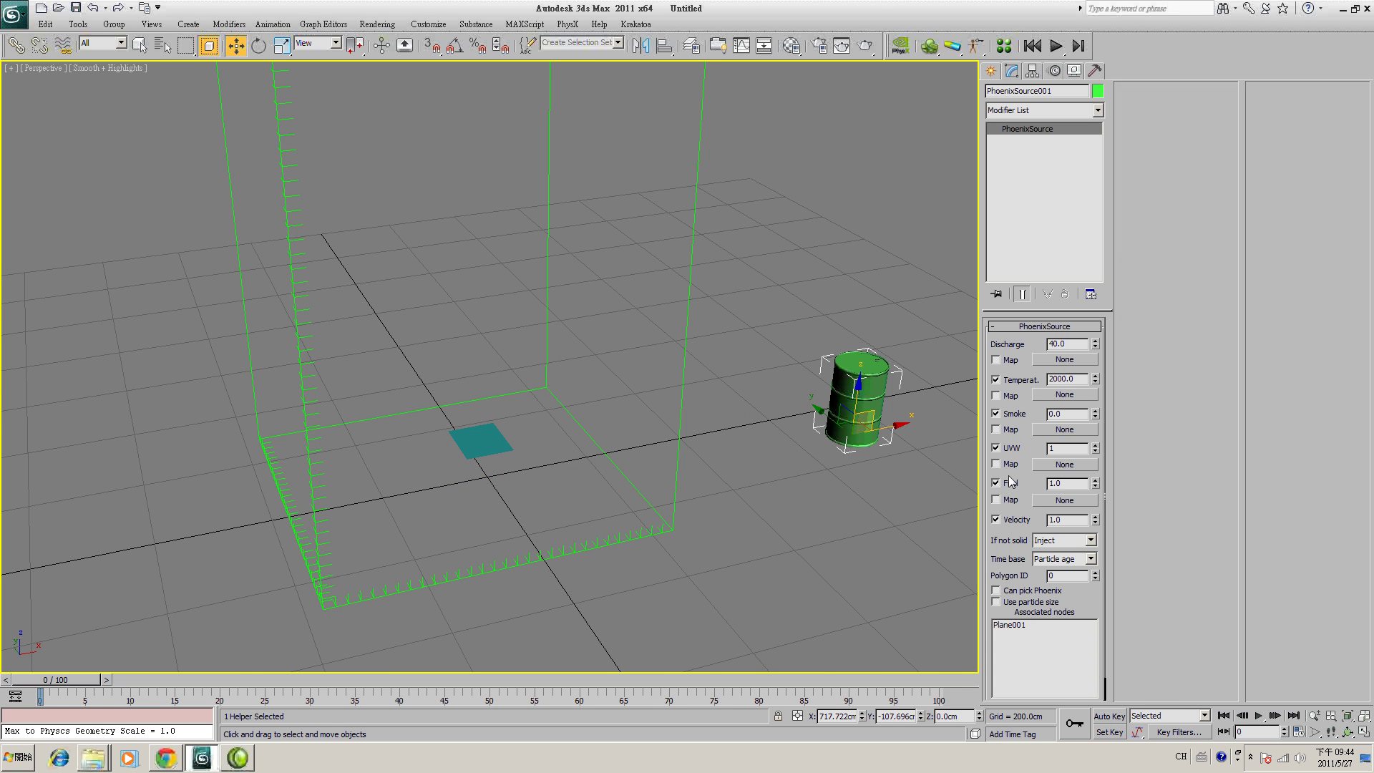
{"action": "left_click", "coordinate": [1081, 413]}
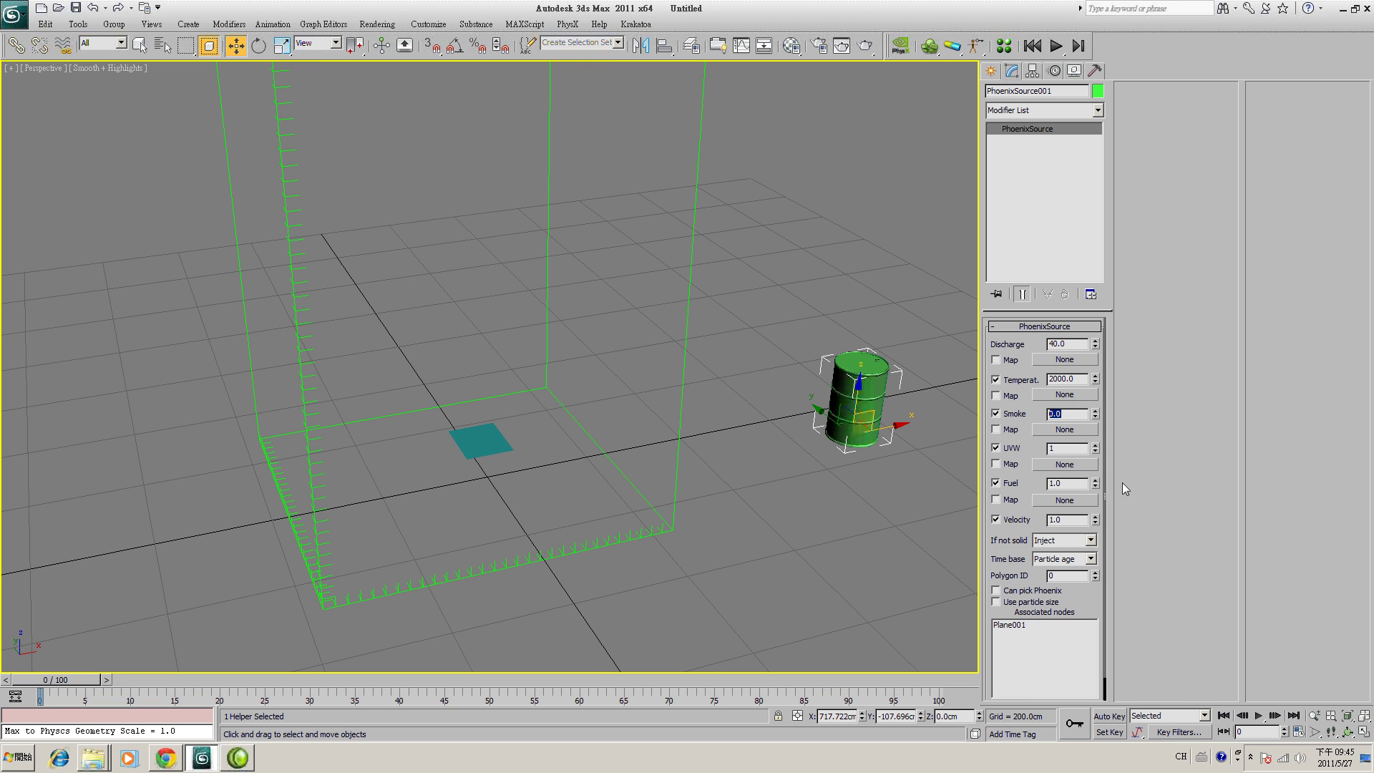
{"action": "double_click", "coordinate": [1078, 415]}
{"action": "type", "text": "5"}
{"action": "key", "text": "Return"}
- Select the Phoenix simulator box and start its simulation
{"action": "scroll", "coordinate": [497, 387], "scroll_direction": "down", "scroll_amount": 3}
{"action": "scroll", "coordinate": [607, 422], "scroll_direction": "down", "scroll_amount": 3}
{"action": "left_click", "coordinate": [547, 415]}
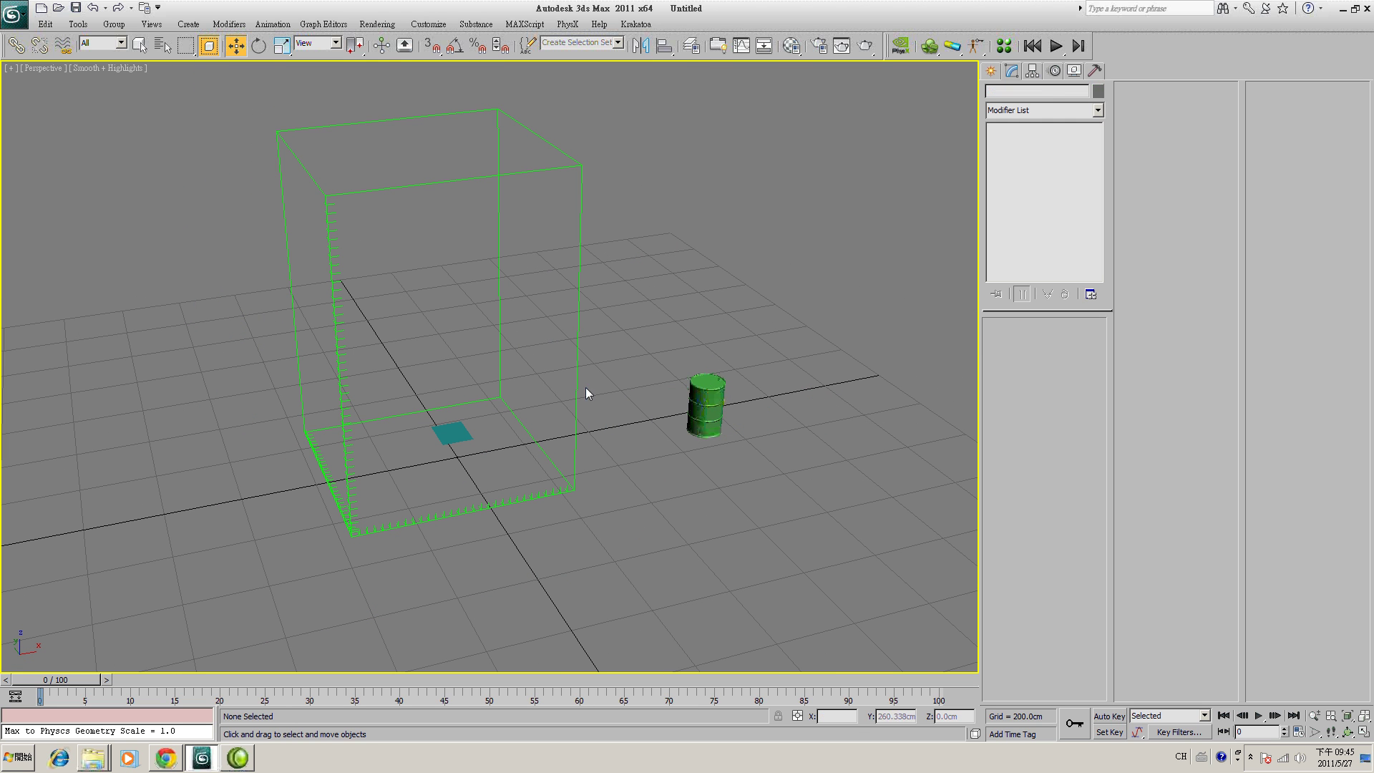
{"action": "left_click", "coordinate": [574, 381]}
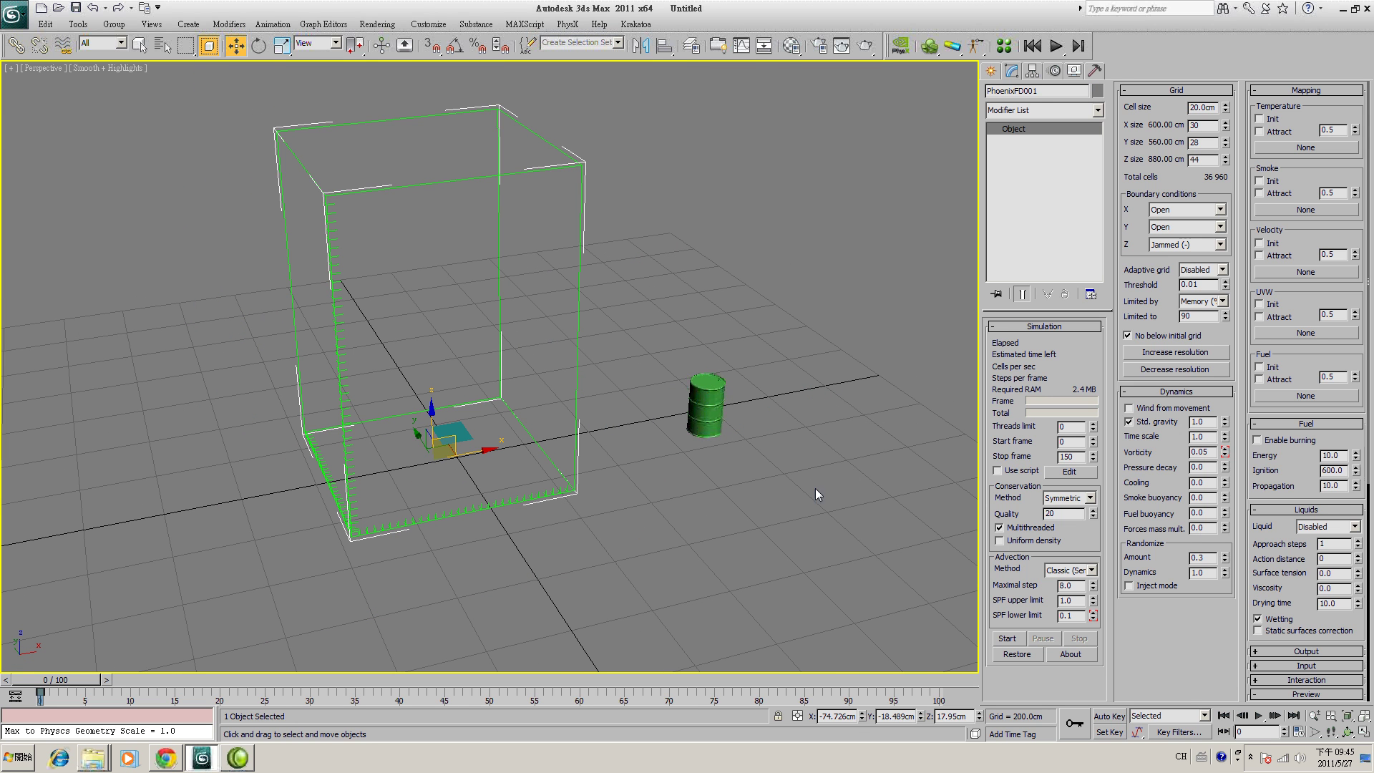
{"action": "scroll", "coordinate": [838, 501], "scroll_direction": "up", "scroll_amount": 5}
{"action": "scroll", "coordinate": [856, 513], "scroll_direction": "down", "scroll_amount": 2}
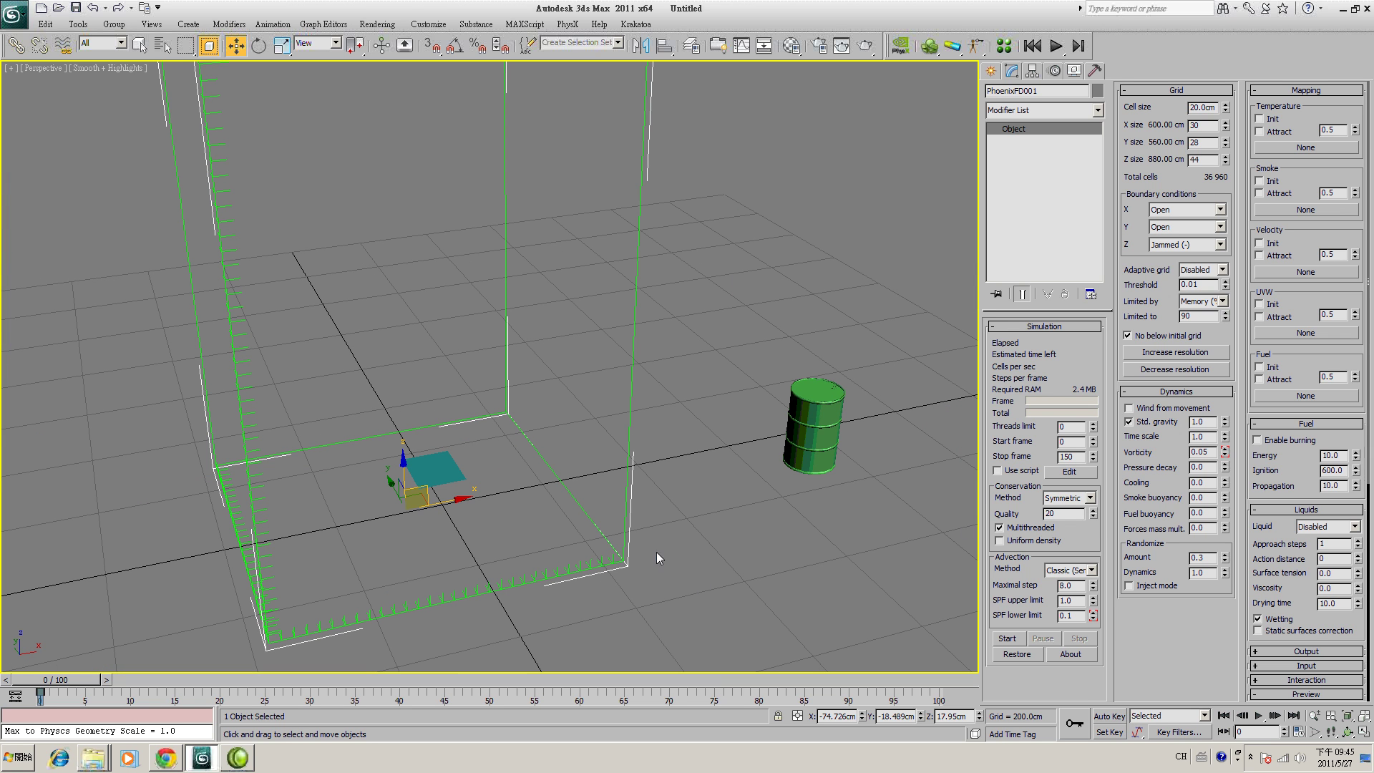
{"action": "left_click", "coordinate": [1014, 643]}
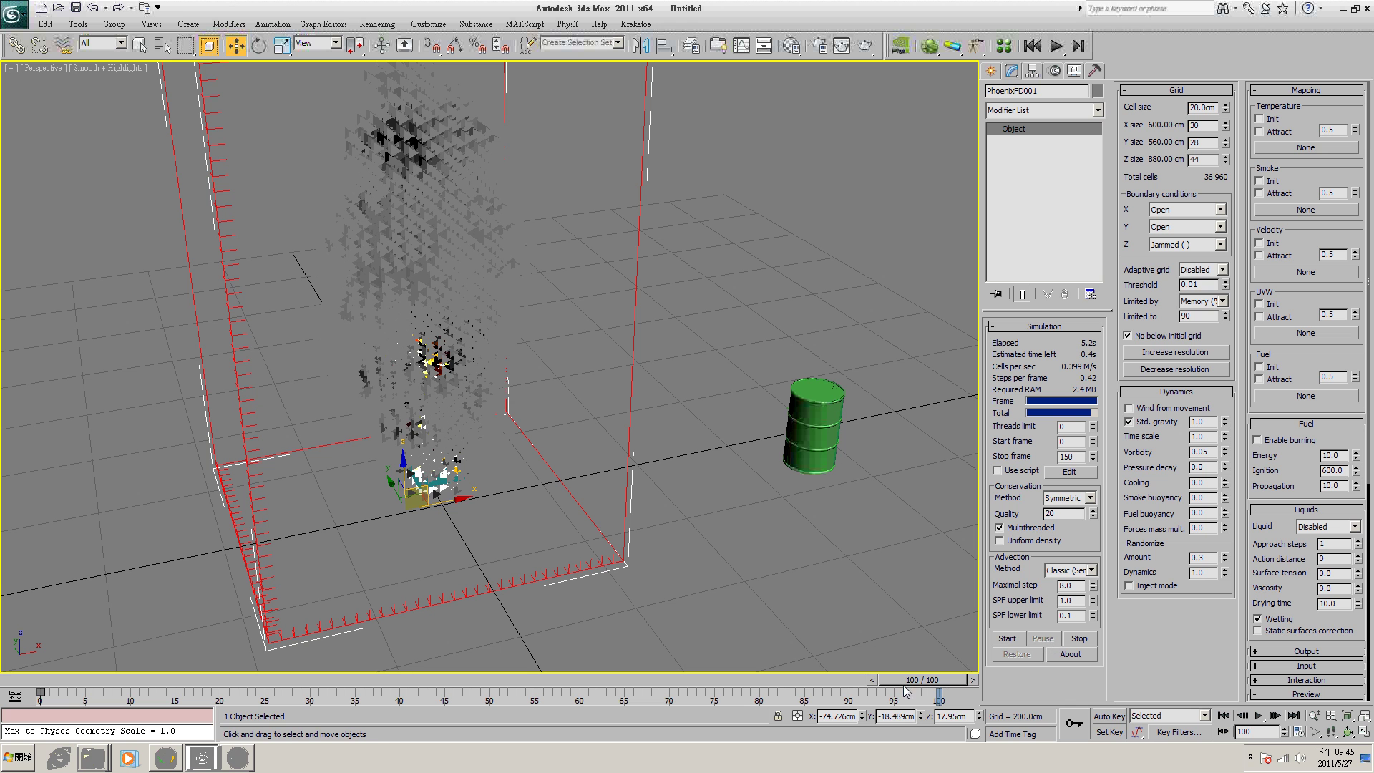
- Scrub through the simulated frames and examine the rising smoke from different angles
{"action": "left_click_drag", "start_coordinate": [910, 689], "coordinate": [662, 689]}
{"action": "left_click", "coordinate": [1347, 732]}
{"action": "left_click_drag", "start_coordinate": [523, 494], "coordinate": [431, 421]}
{"action": "scroll", "coordinate": [519, 420], "scroll_direction": "down", "scroll_amount": 3}
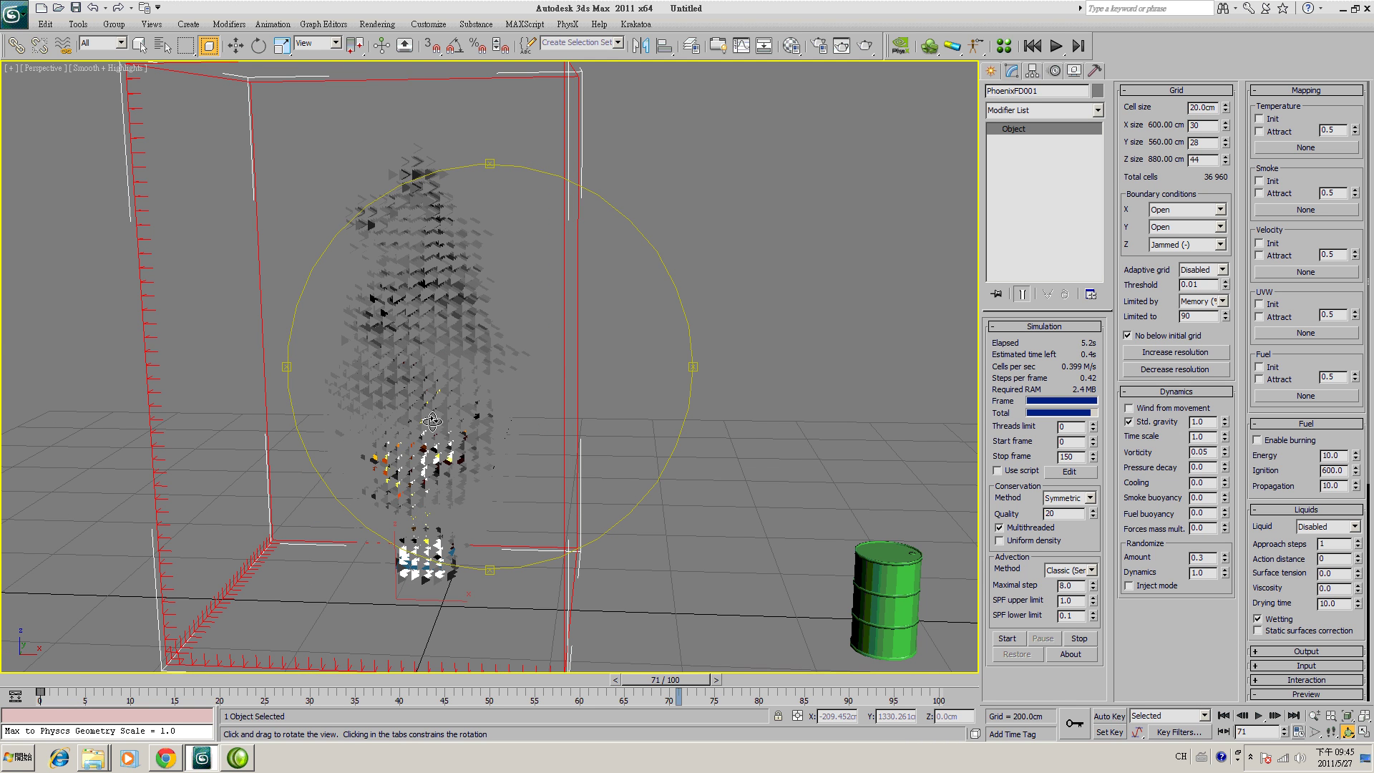
{"action": "left_click_drag", "start_coordinate": [643, 680], "coordinate": [545, 716]}
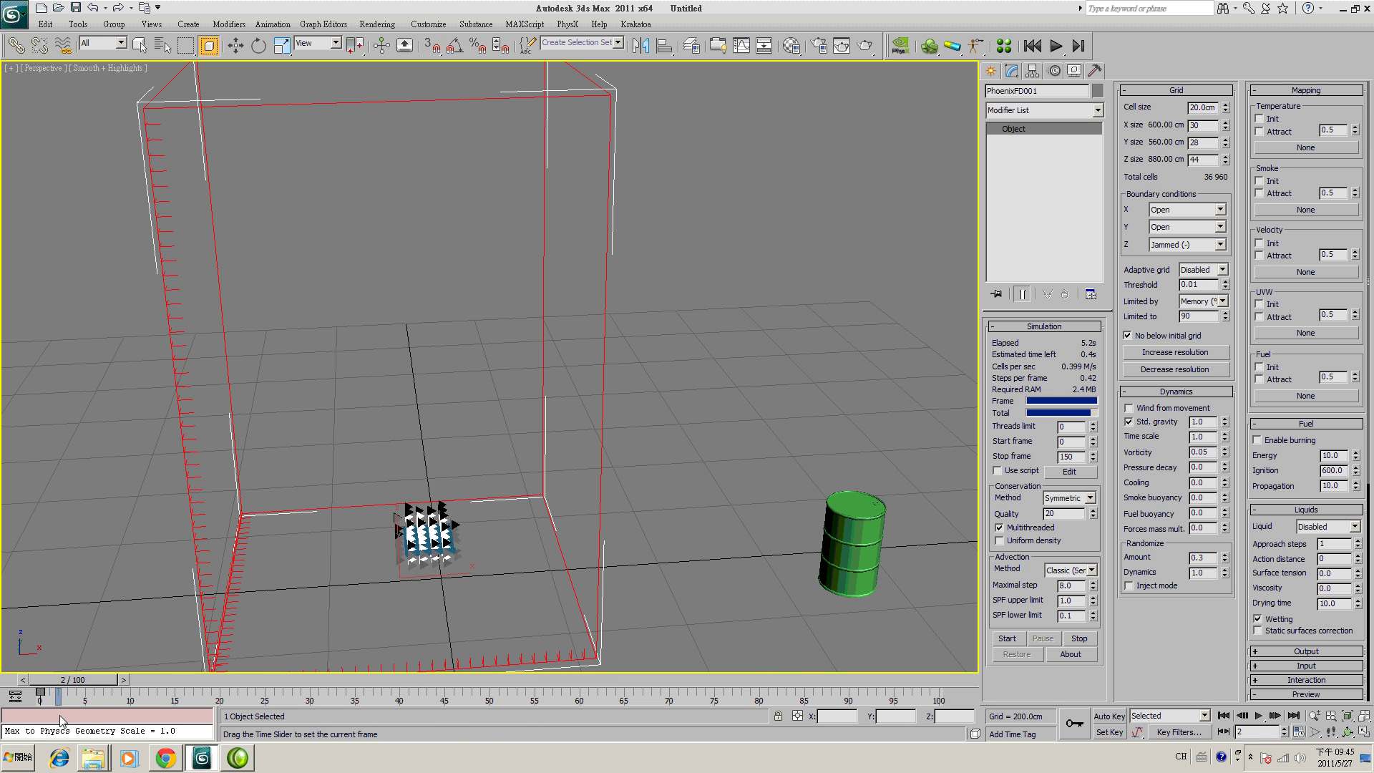
{"action": "left_click_drag", "start_coordinate": [62, 721], "coordinate": [620, 716]}
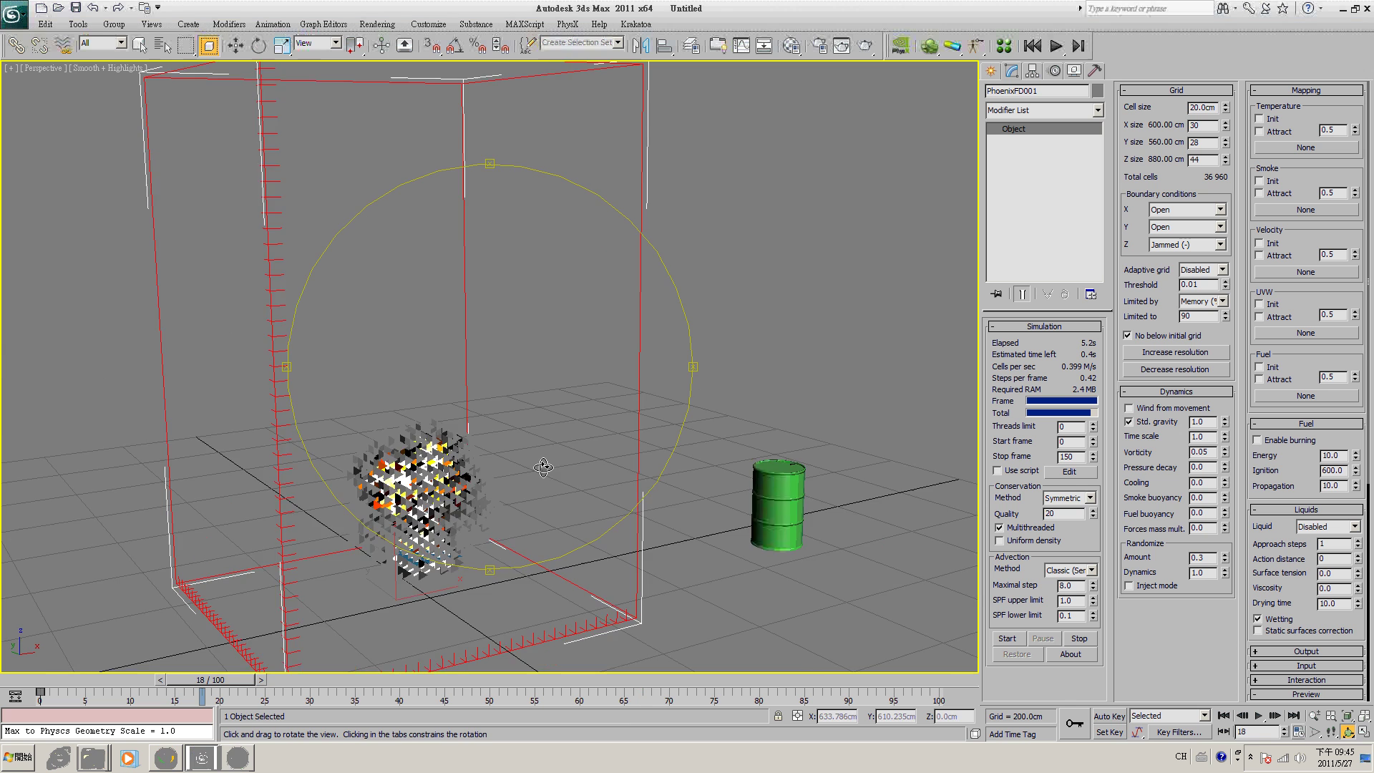
{"action": "left_click_drag", "start_coordinate": [546, 466], "coordinate": [608, 466]}
{"action": "scroll", "coordinate": [608, 466], "scroll_direction": "down", "scroll_amount": 3}
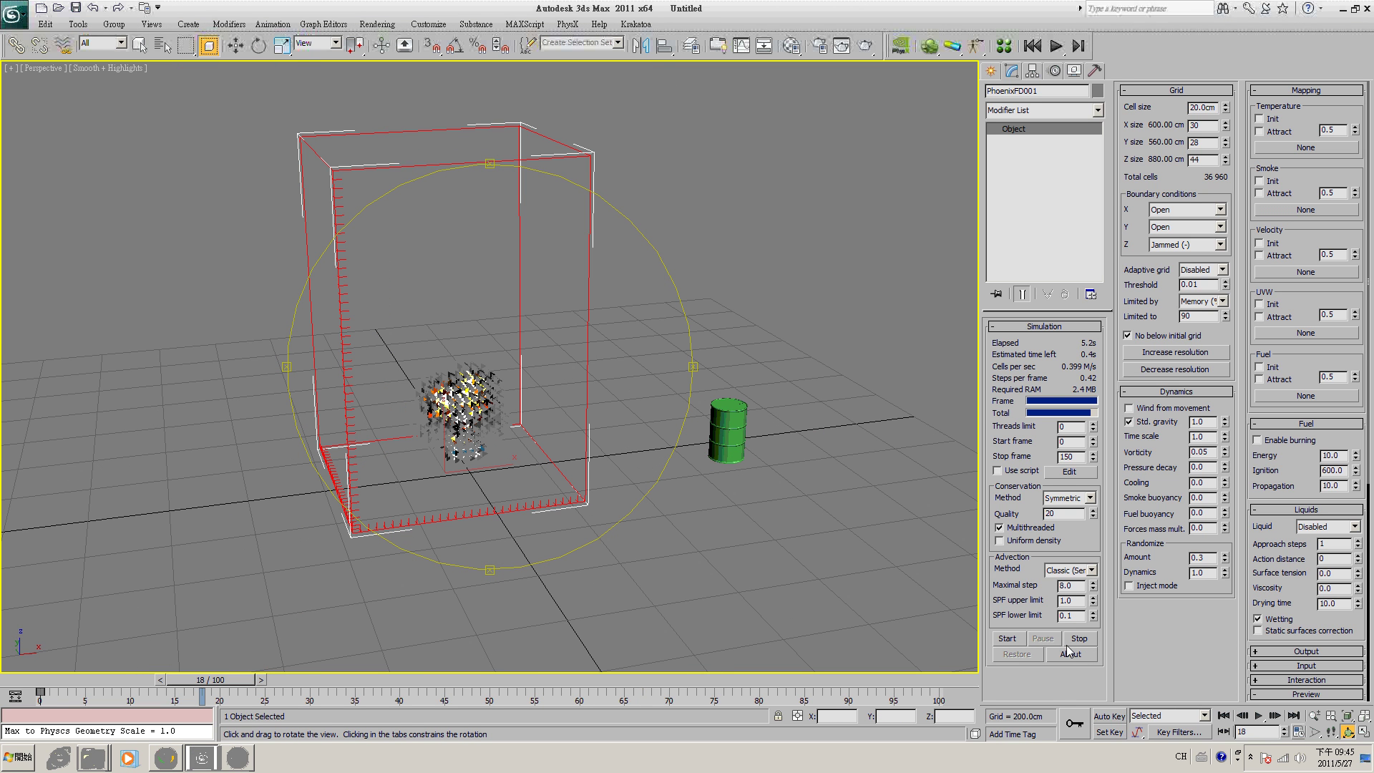
- Switch to Chrome, view the Force Viewer and Spiral Gravity plugin pages, and return to 3ds Max
{"action": "left_click", "coordinate": [164, 760]}
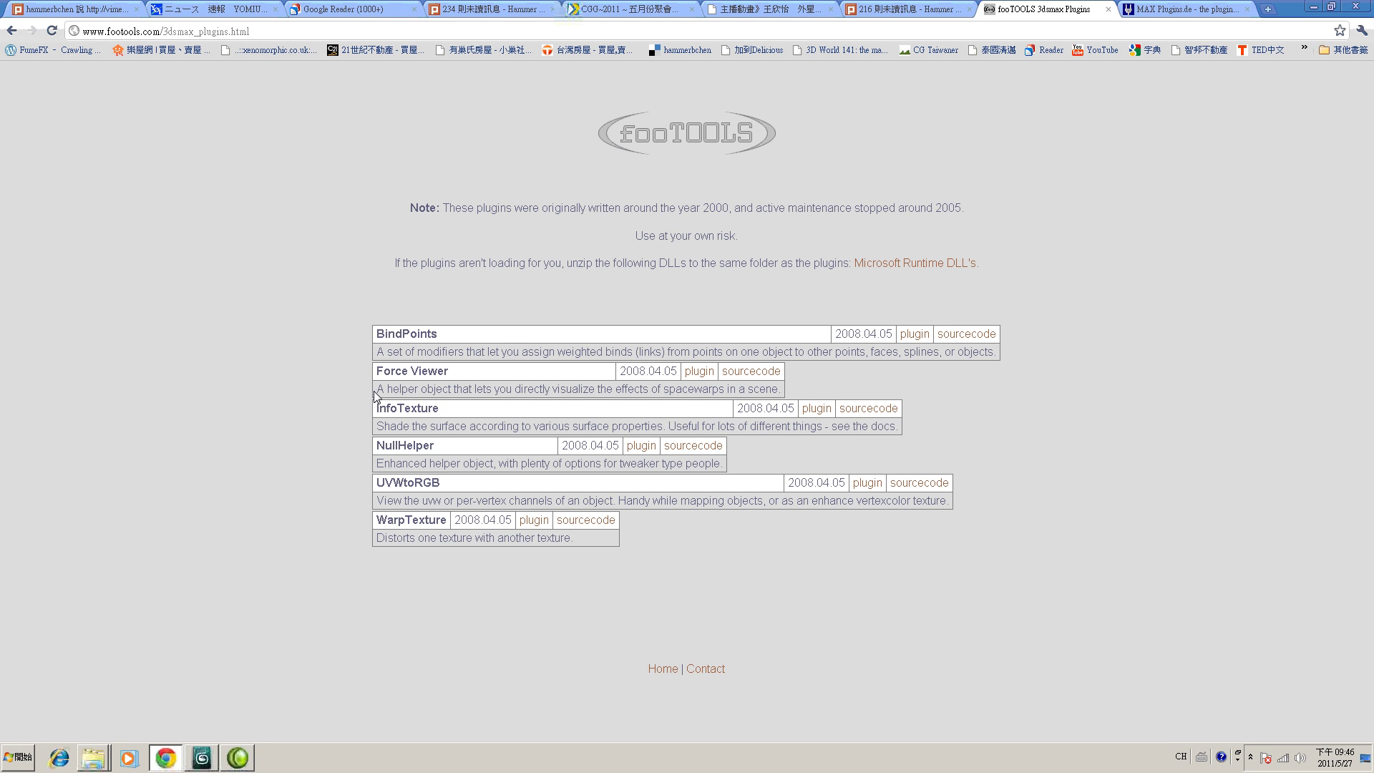
{"action": "left_click_drag", "start_coordinate": [381, 391], "coordinate": [1132, 392]}
{"action": "left_click", "coordinate": [1188, 8]}
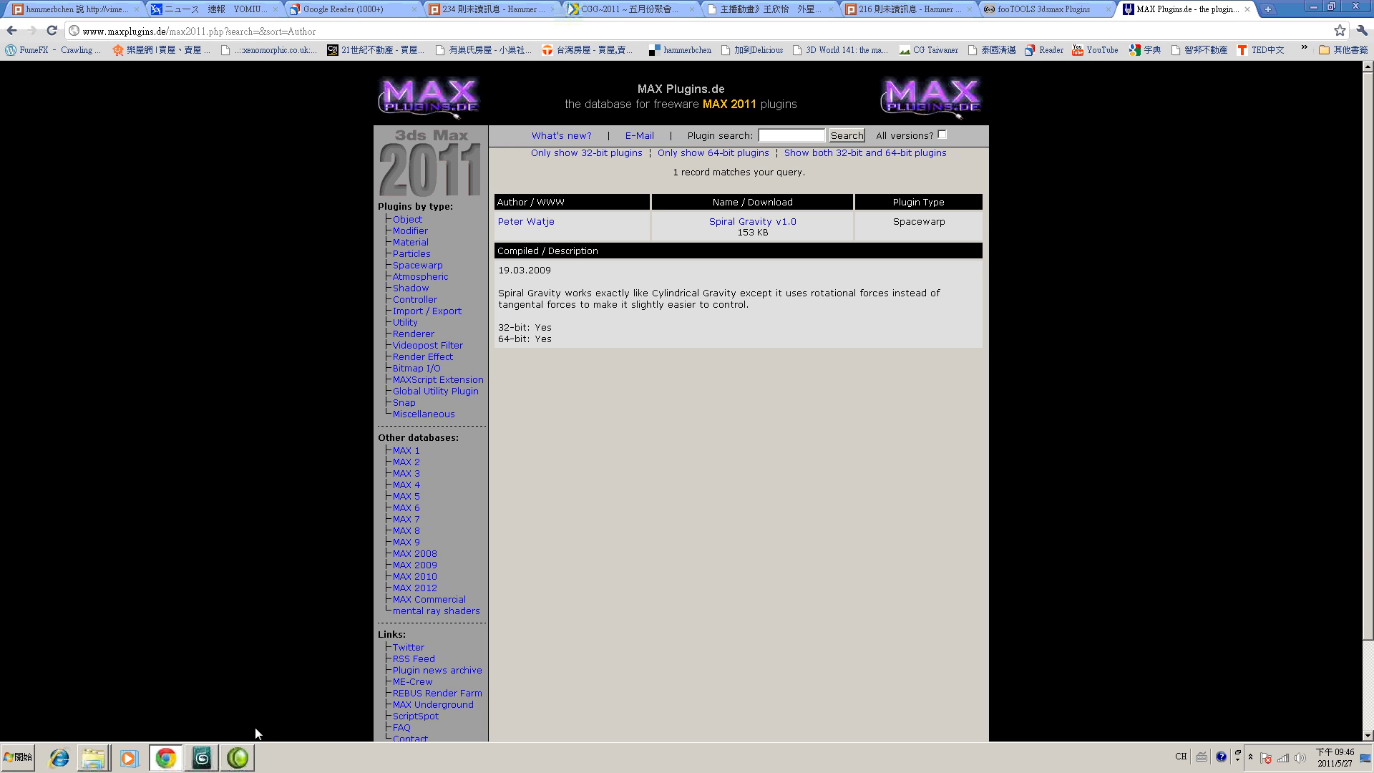
{"action": "left_click", "coordinate": [217, 758]}
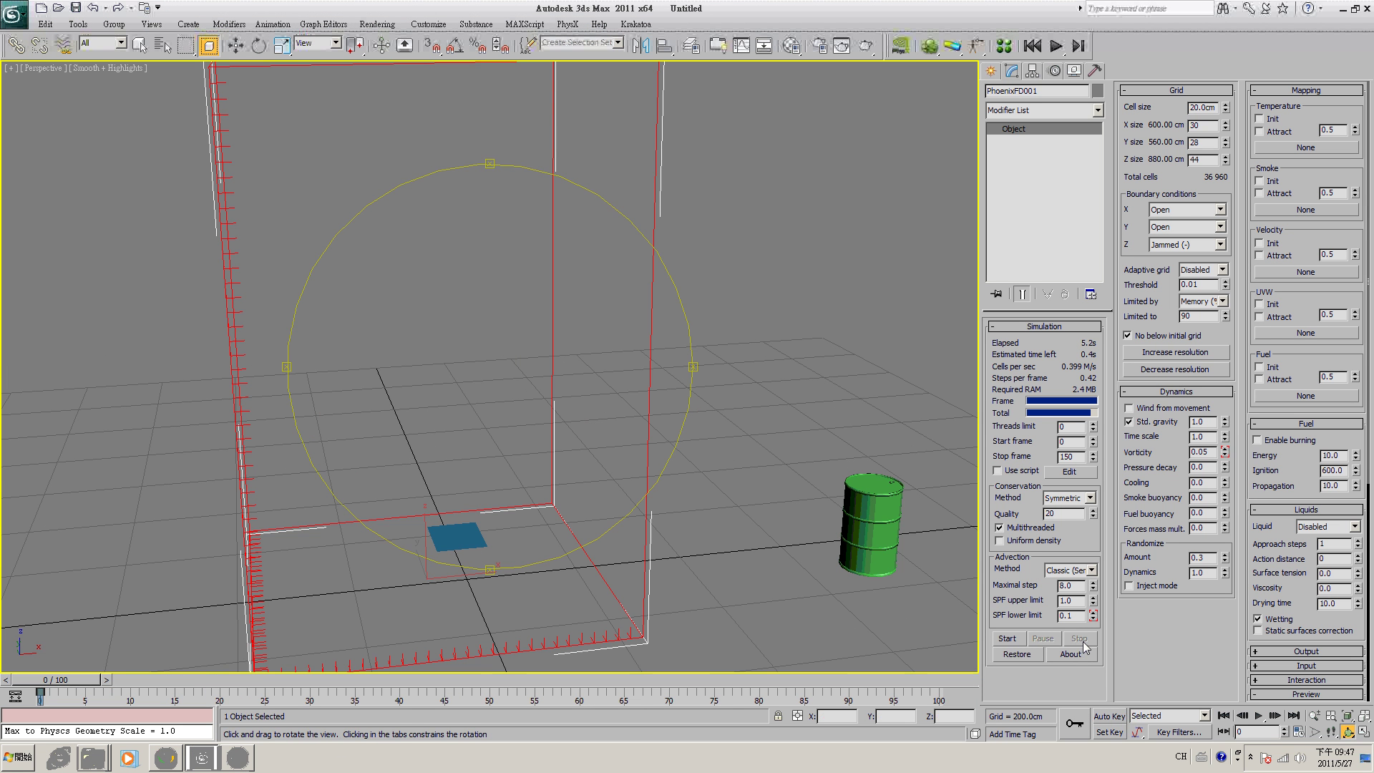
- Create a SpiralGravity space warp around the emitter plane, with inner radius about 7.6, outer radius about 14.5 and height about 65.5
{"action": "left_click_drag", "start_coordinate": [362, 308], "coordinate": [1027, 356]}
{"action": "left_click", "coordinate": [991, 70]}
{"action": "left_click_drag", "start_coordinate": [501, 408], "coordinate": [559, 427]}
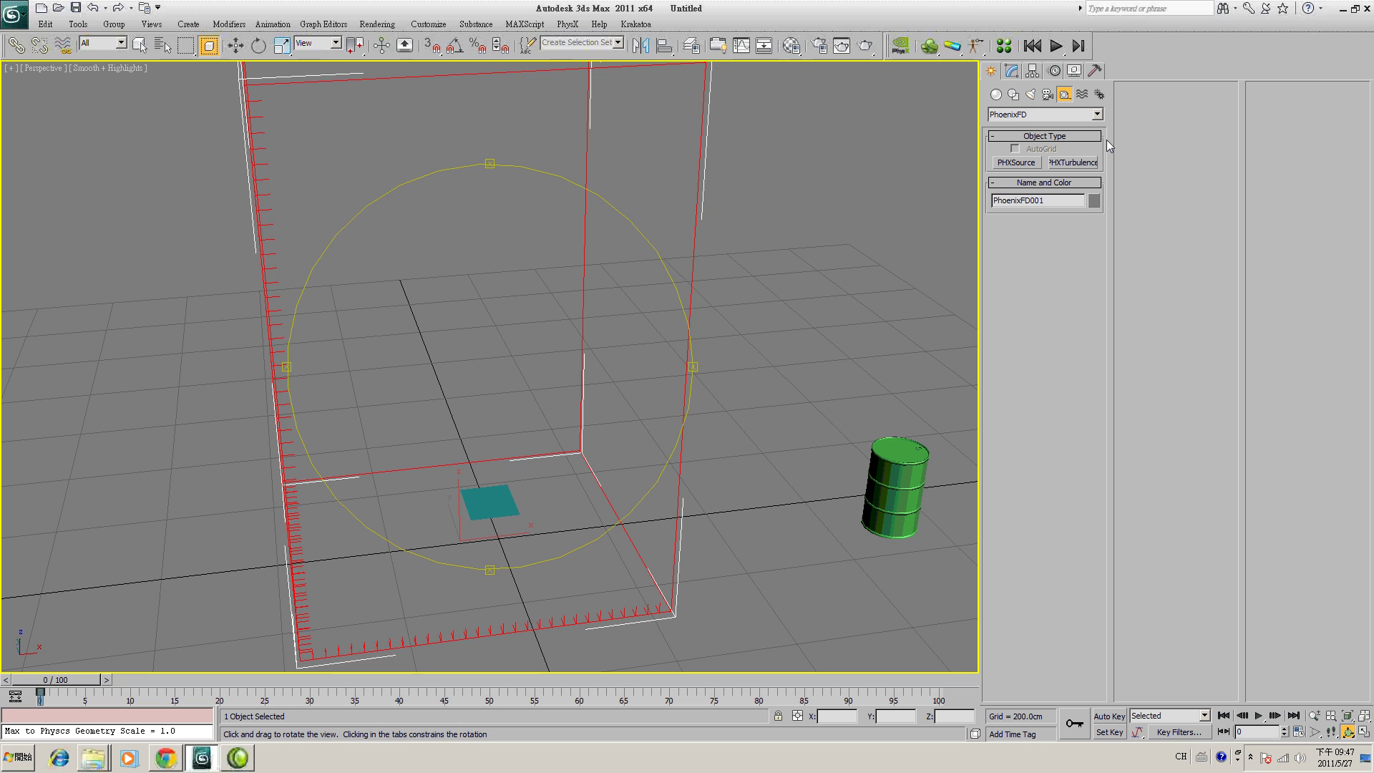
{"action": "left_click", "coordinate": [1082, 95]}
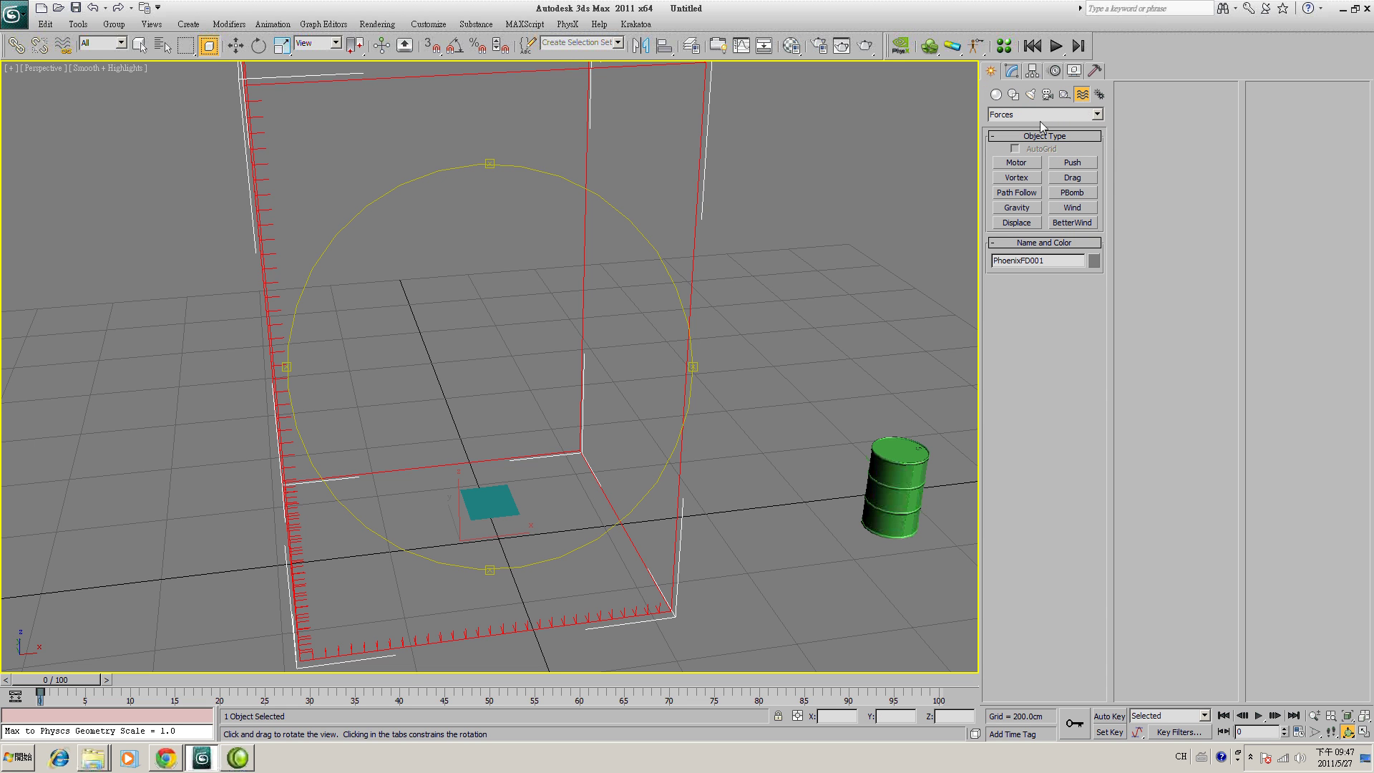
{"action": "left_click", "coordinate": [1096, 115]}
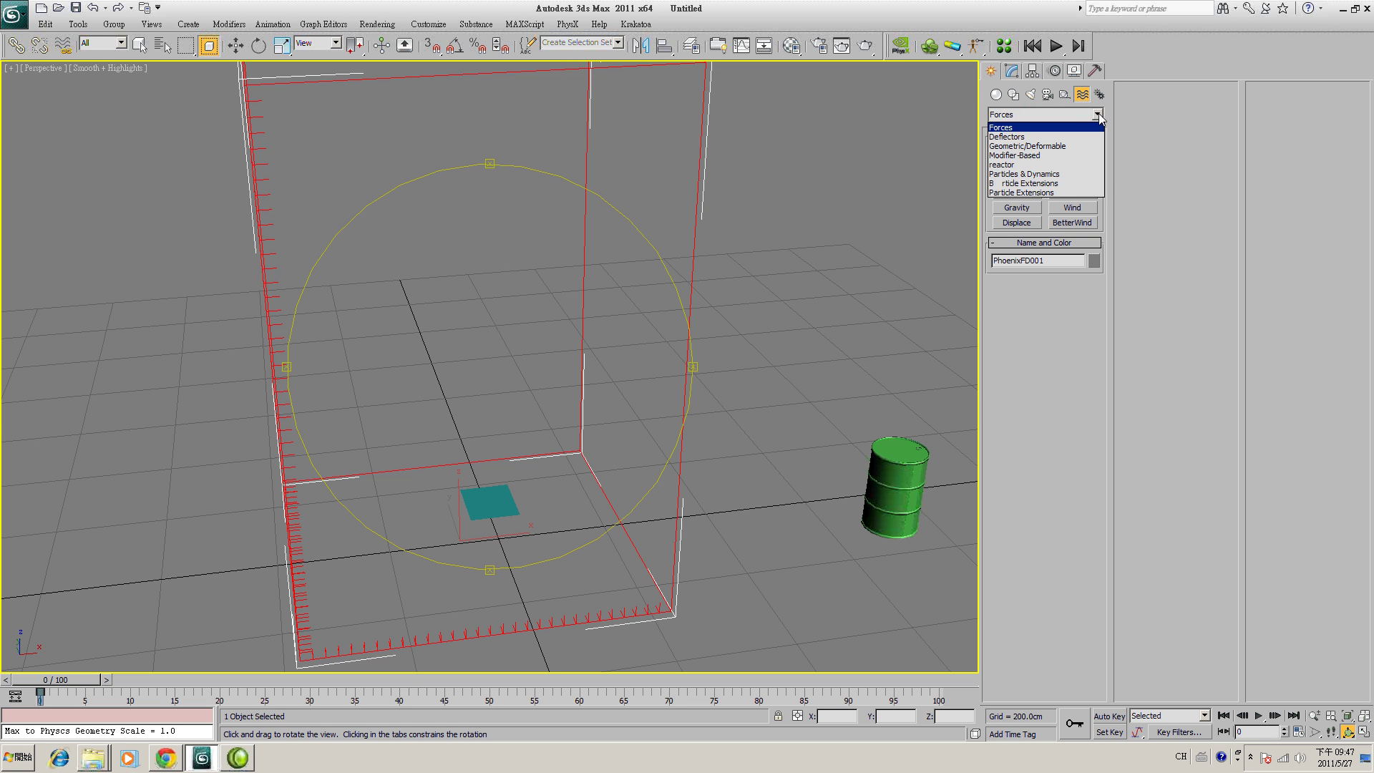
{"action": "left_click", "coordinate": [1057, 193]}
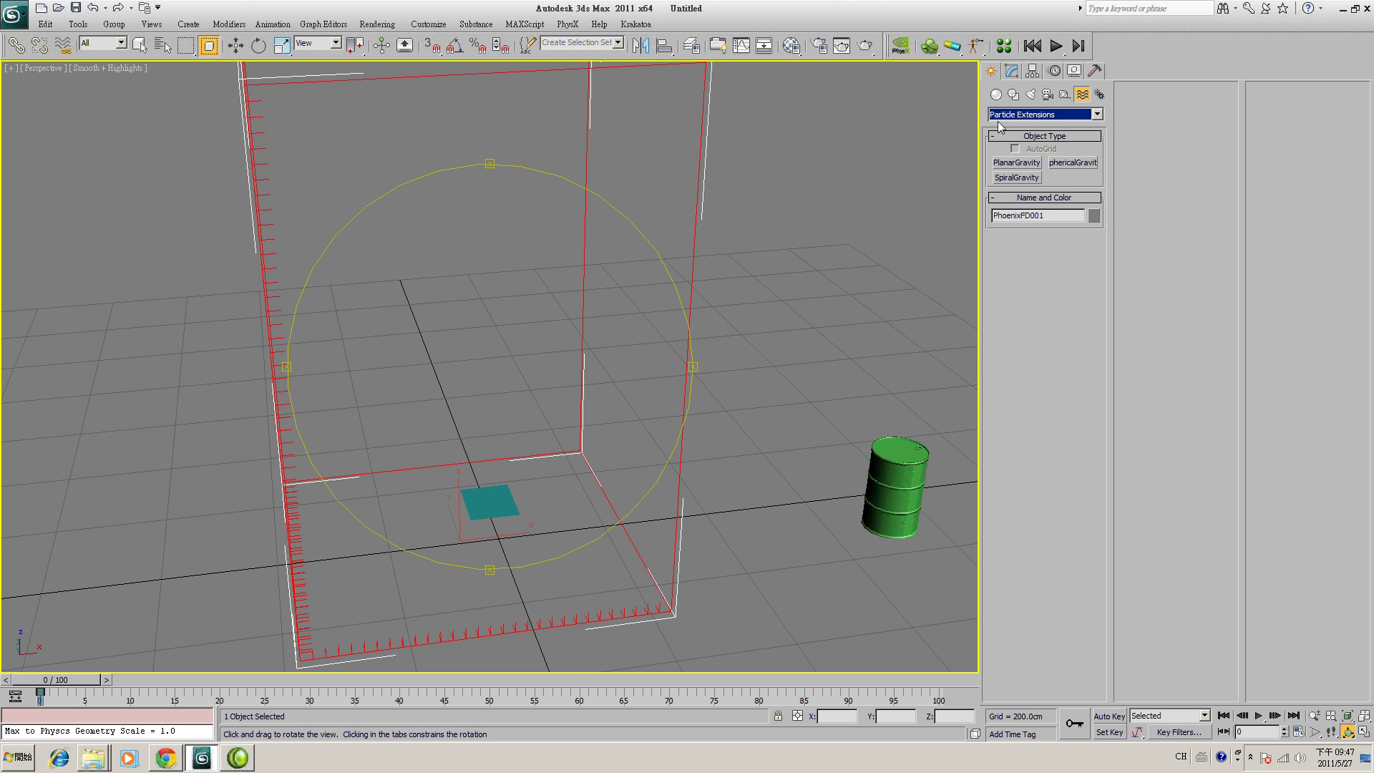
{"action": "left_click", "coordinate": [1031, 179]}
{"action": "scroll", "coordinate": [576, 467], "scroll_direction": "down", "scroll_amount": 4}
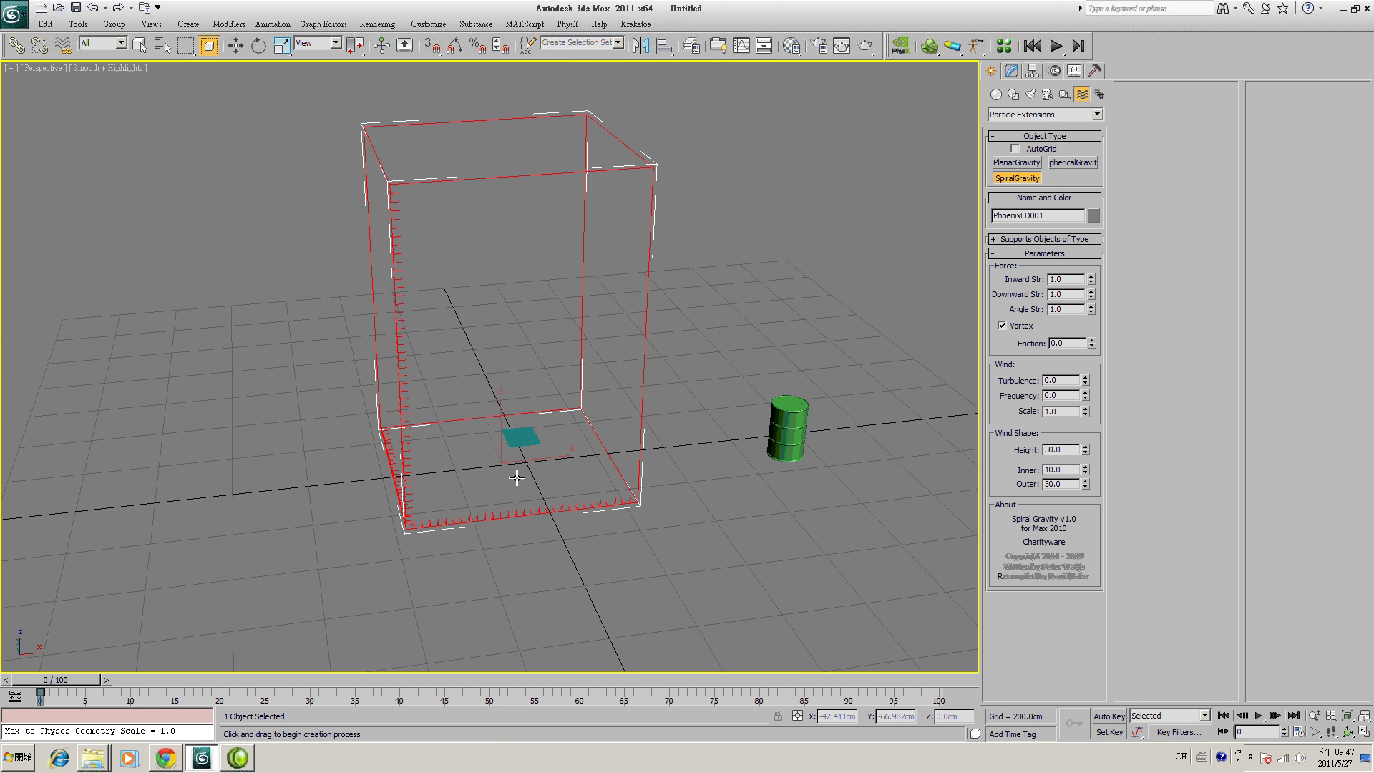
{"action": "left_click_drag", "start_coordinate": [524, 463], "coordinate": [536, 521]}
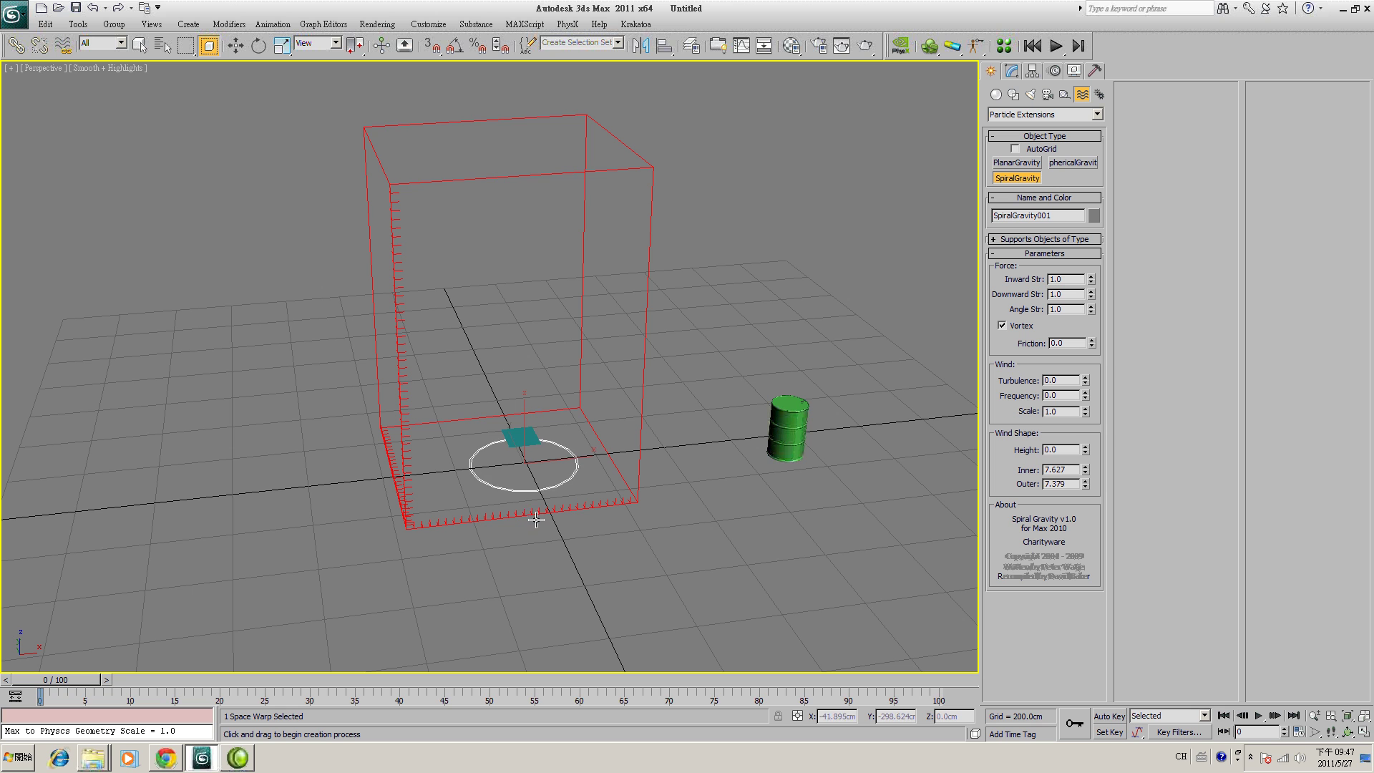
{"action": "left_click", "coordinate": [541, 586]}
{"action": "left_click", "coordinate": [315, 214]}
{"action": "right_click", "coordinate": [752, 333]}
{"action": "middle_click_drag", "start_coordinate": [751, 333], "coordinate": [723, 451]}
{"action": "scroll", "coordinate": [680, 368], "scroll_direction": "down", "scroll_amount": 4}
{"action": "scroll", "coordinate": [698, 374], "scroll_direction": "up", "scroll_amount": 4}
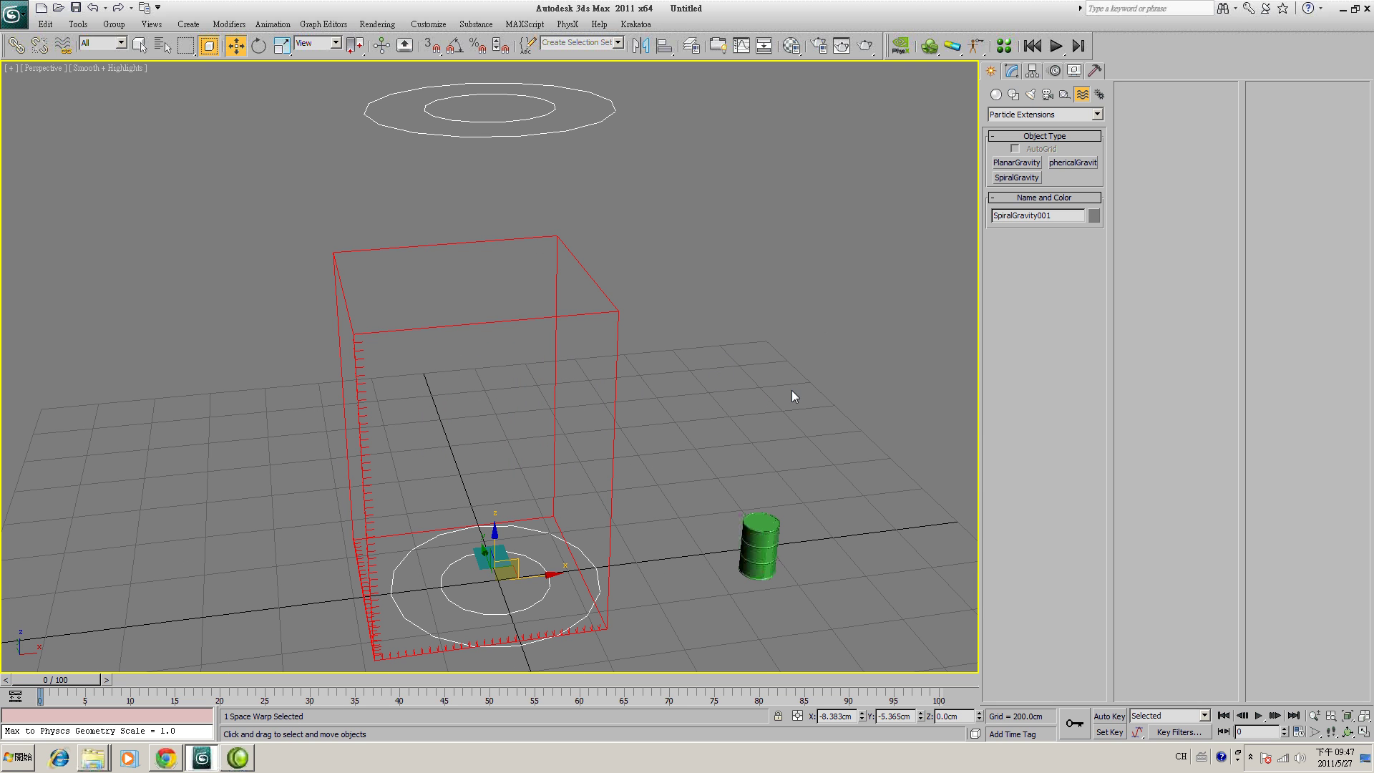
- Review the spiral gravity's parameters and its extent relative to the simulator box
{"action": "left_click", "coordinate": [1011, 71]}
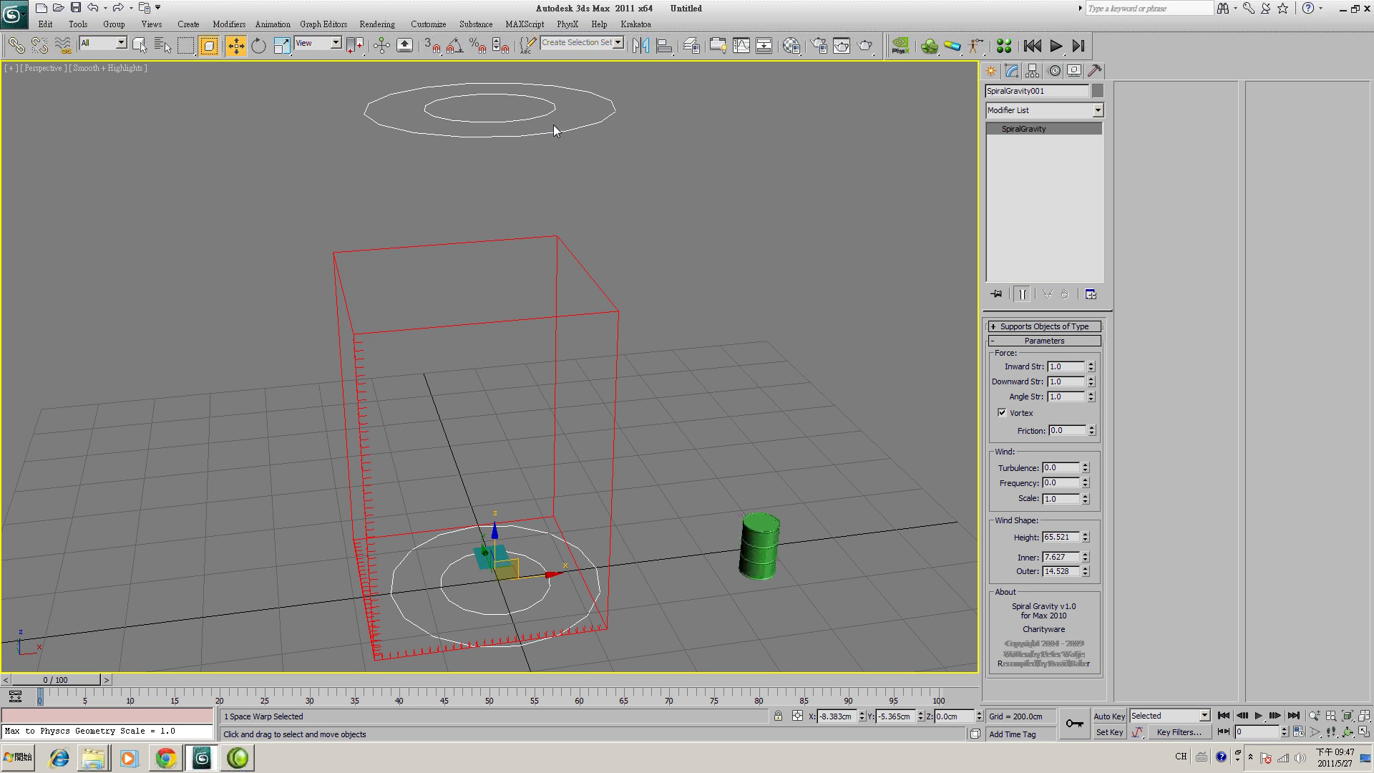
{"action": "middle_click_drag", "start_coordinate": [695, 322], "coordinate": [672, 317]}
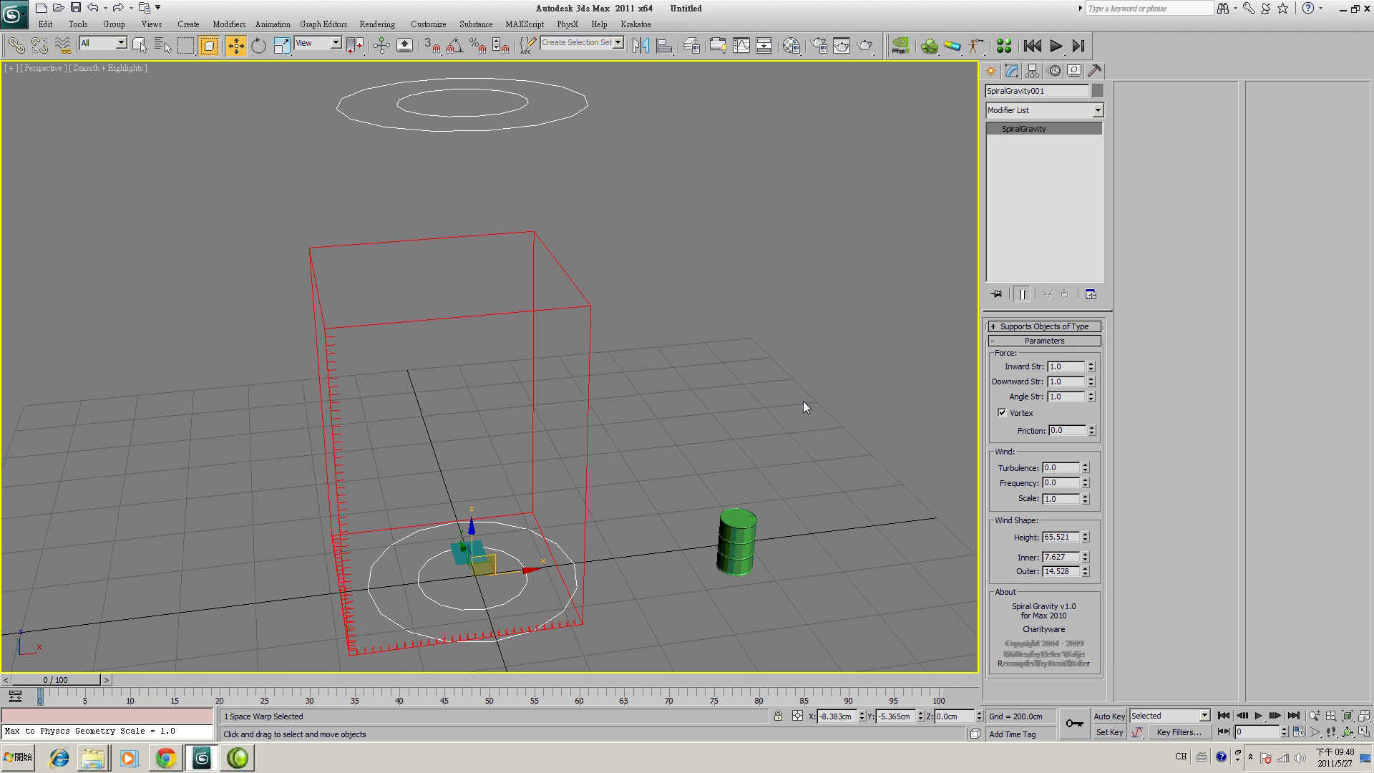
{"action": "middle_click_drag", "start_coordinate": [761, 398], "coordinate": [732, 426]}
{"action": "scroll", "coordinate": [731, 426], "scroll_direction": "down", "scroll_amount": 2}
{"action": "scroll", "coordinate": [308, 204], "scroll_direction": "up", "scroll_amount": 2}
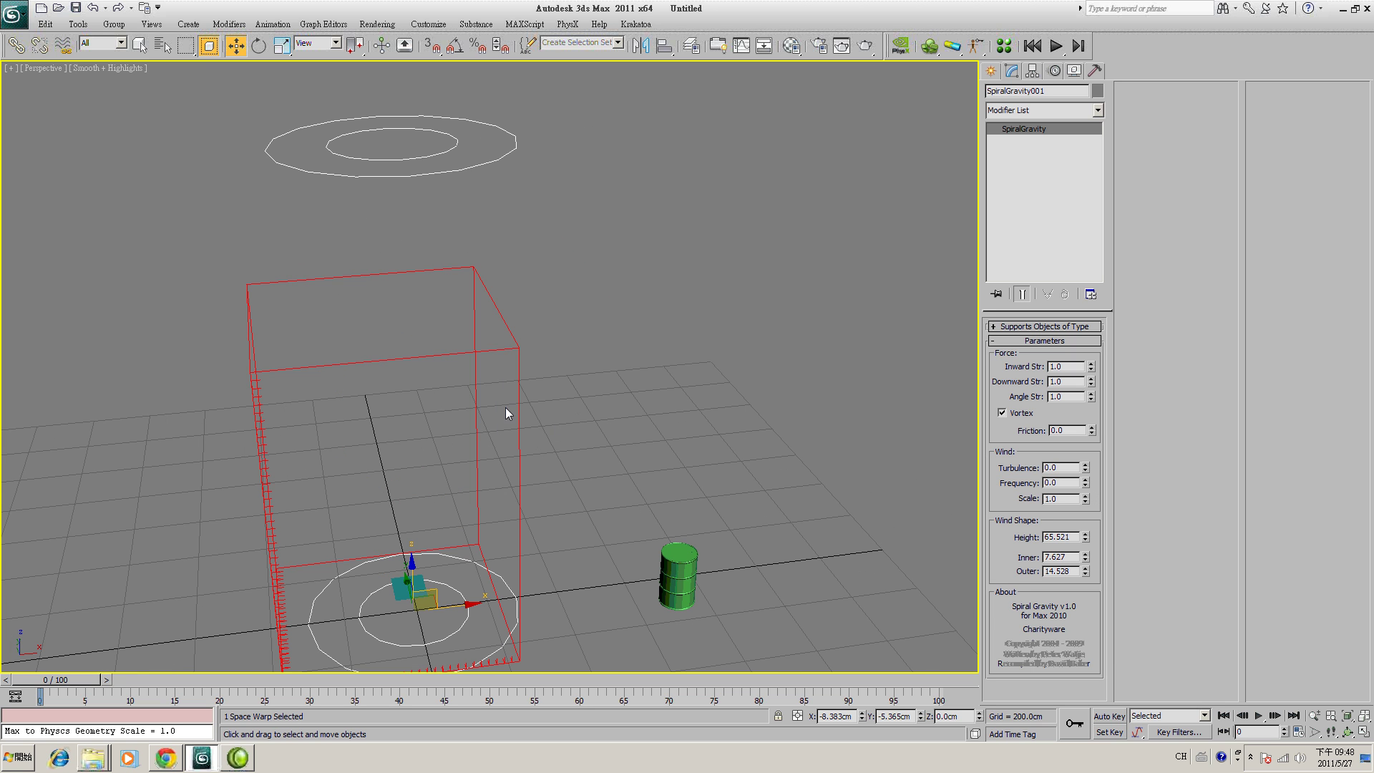
{"action": "middle_click_drag", "start_coordinate": [580, 175], "coordinate": [626, 153]}
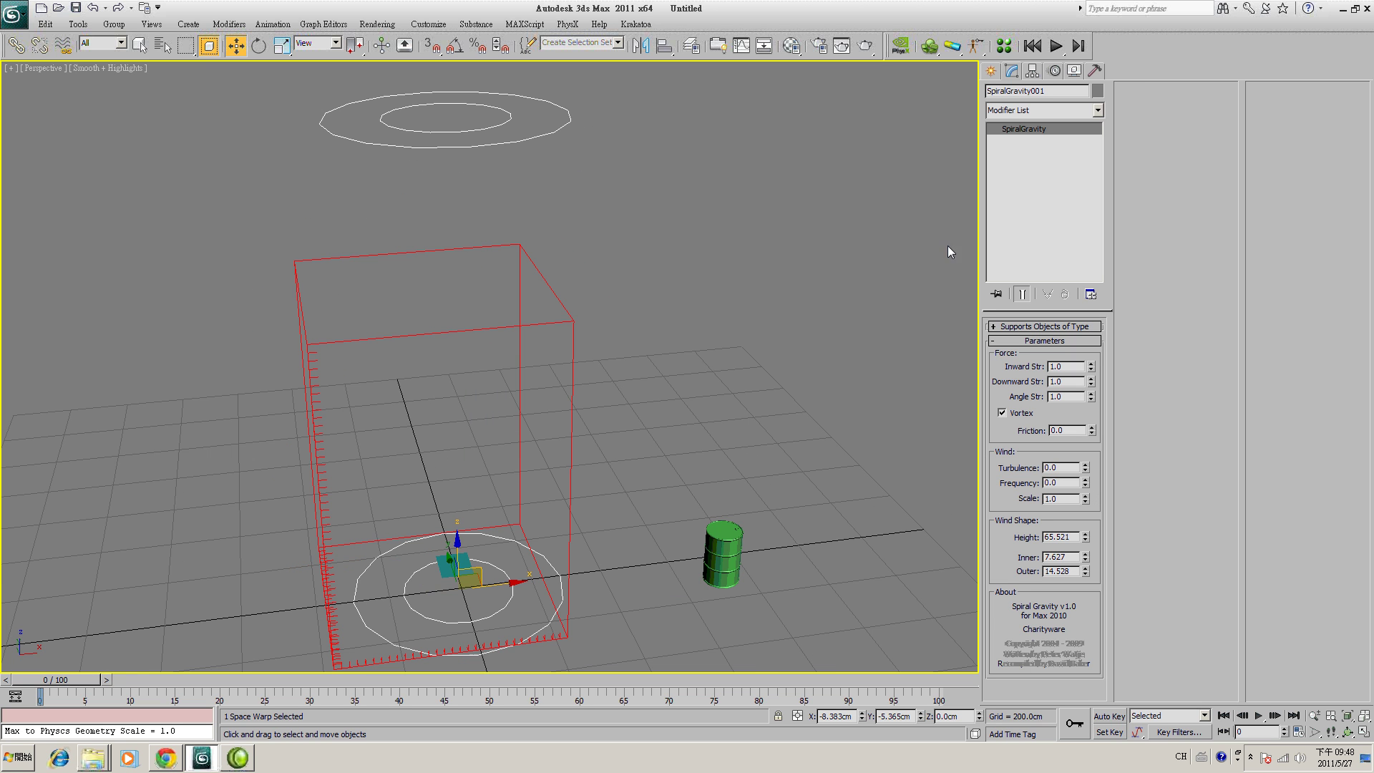
- Create a fooTOOLS ForceViewer helper in the Top view around the simulator box, about 49 by 49 and 1 high
{"action": "left_click", "coordinate": [992, 71]}
{"action": "left_click", "coordinate": [1065, 94]}
{"action": "left_click", "coordinate": [1085, 116]}
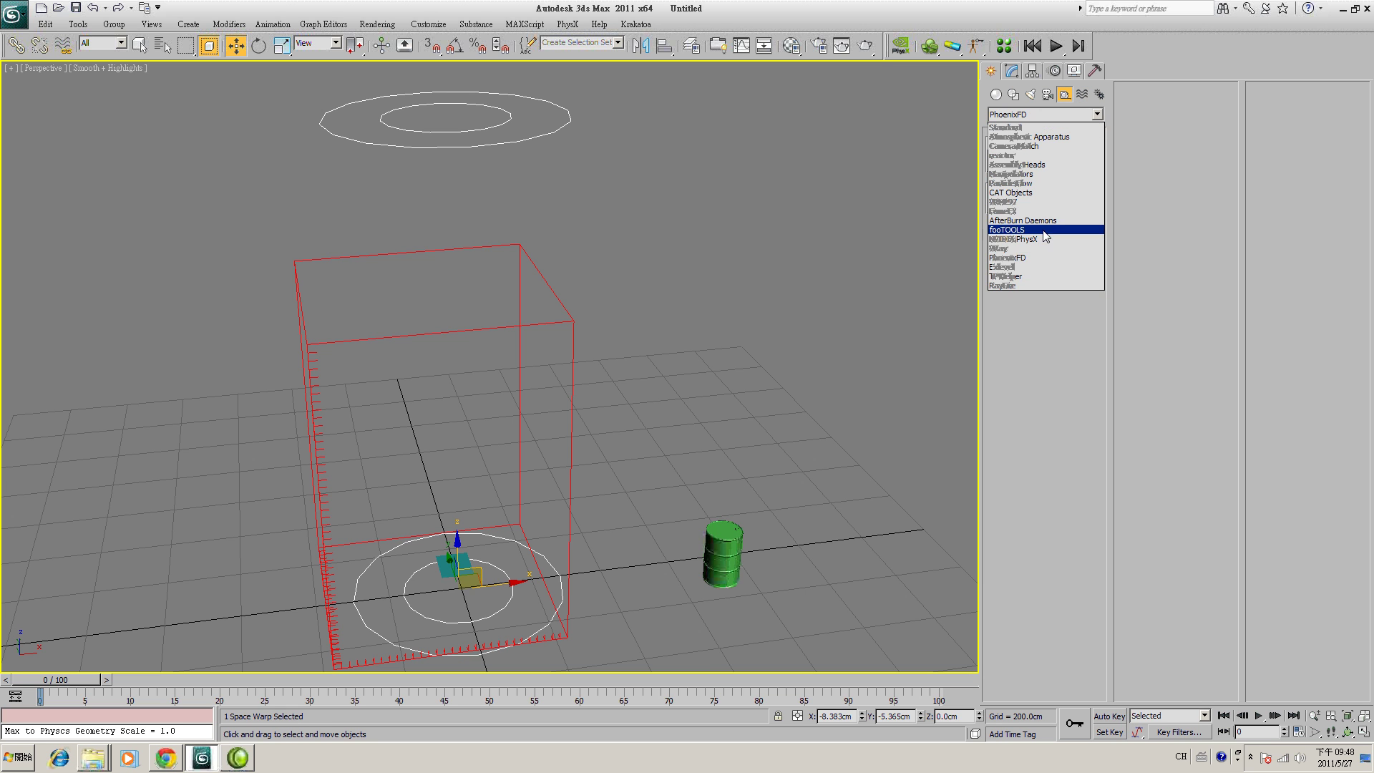
{"action": "left_click", "coordinate": [1016, 230]}
{"action": "left_click", "coordinate": [1017, 163]}
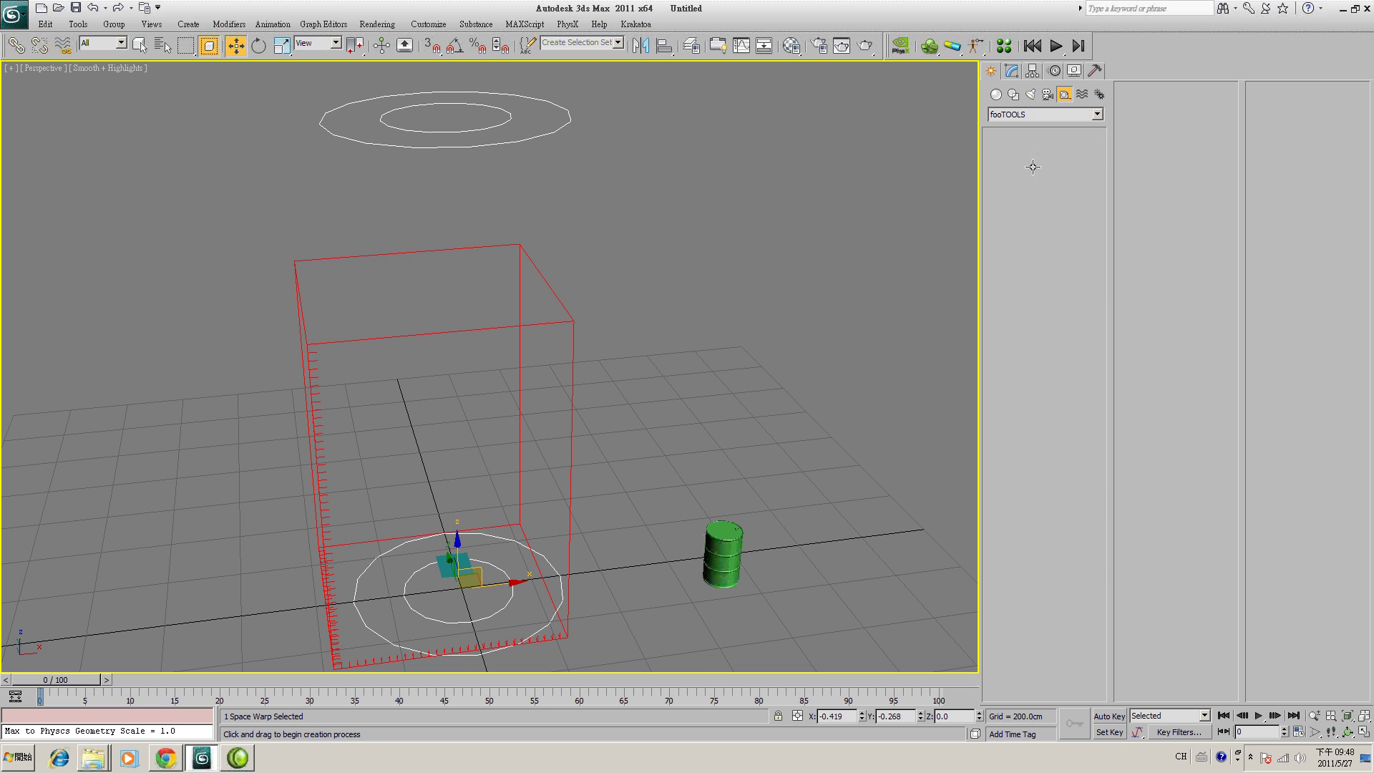
{"action": "left_click", "coordinate": [1365, 731]}
{"action": "middle_click_drag", "start_coordinate": [187, 263], "coordinate": [167, 297]}
{"action": "left_click_drag", "start_coordinate": [207, 254], "coordinate": [213, 314]}
{"action": "right_click", "coordinate": [835, 508]}
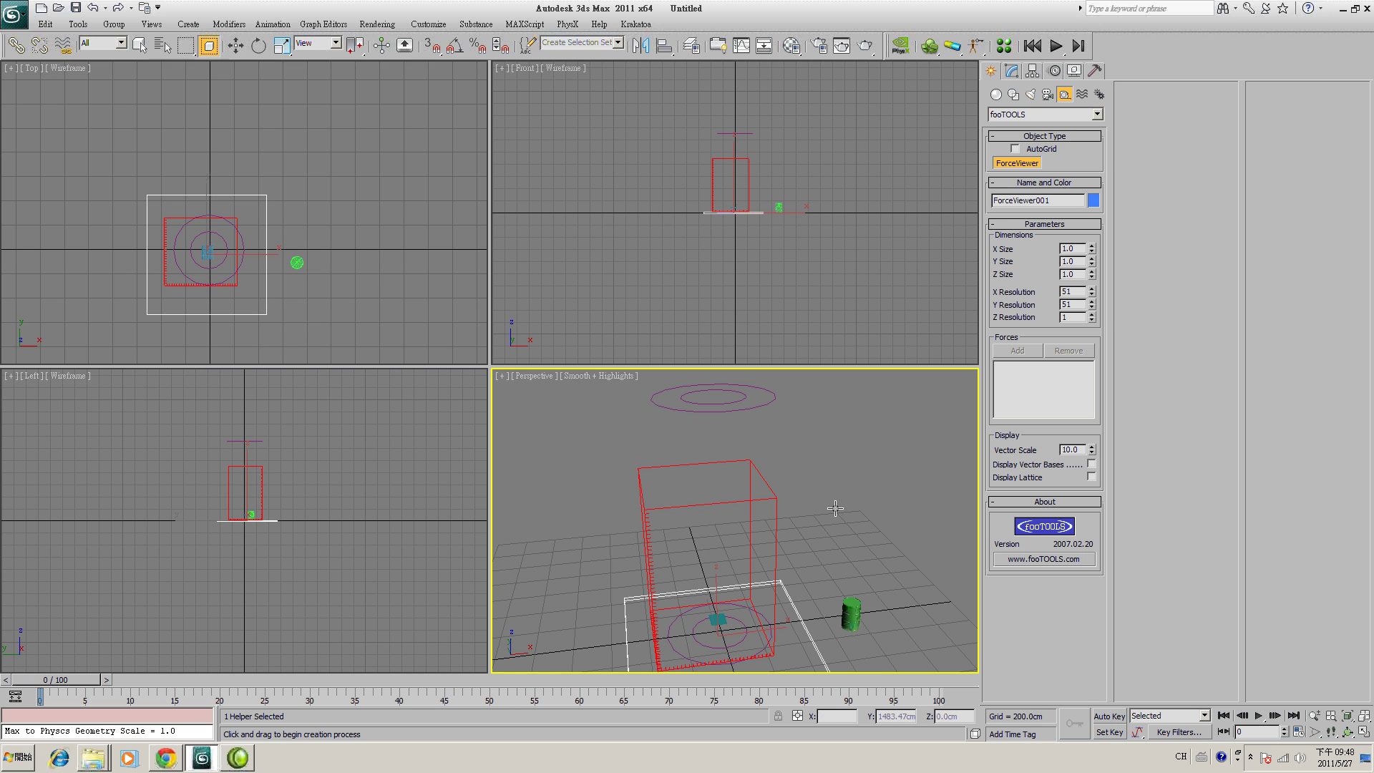
- Set the force viewer's Z Size to about 75 and raise it to about 725 cm so it encloses the spiral gravity
{"action": "left_click", "coordinate": [1365, 732]}
{"action": "left_click", "coordinate": [1348, 732]}
{"action": "left_click_drag", "start_coordinate": [572, 401], "coordinate": [508, 406]}
{"action": "left_click", "coordinate": [235, 45]}
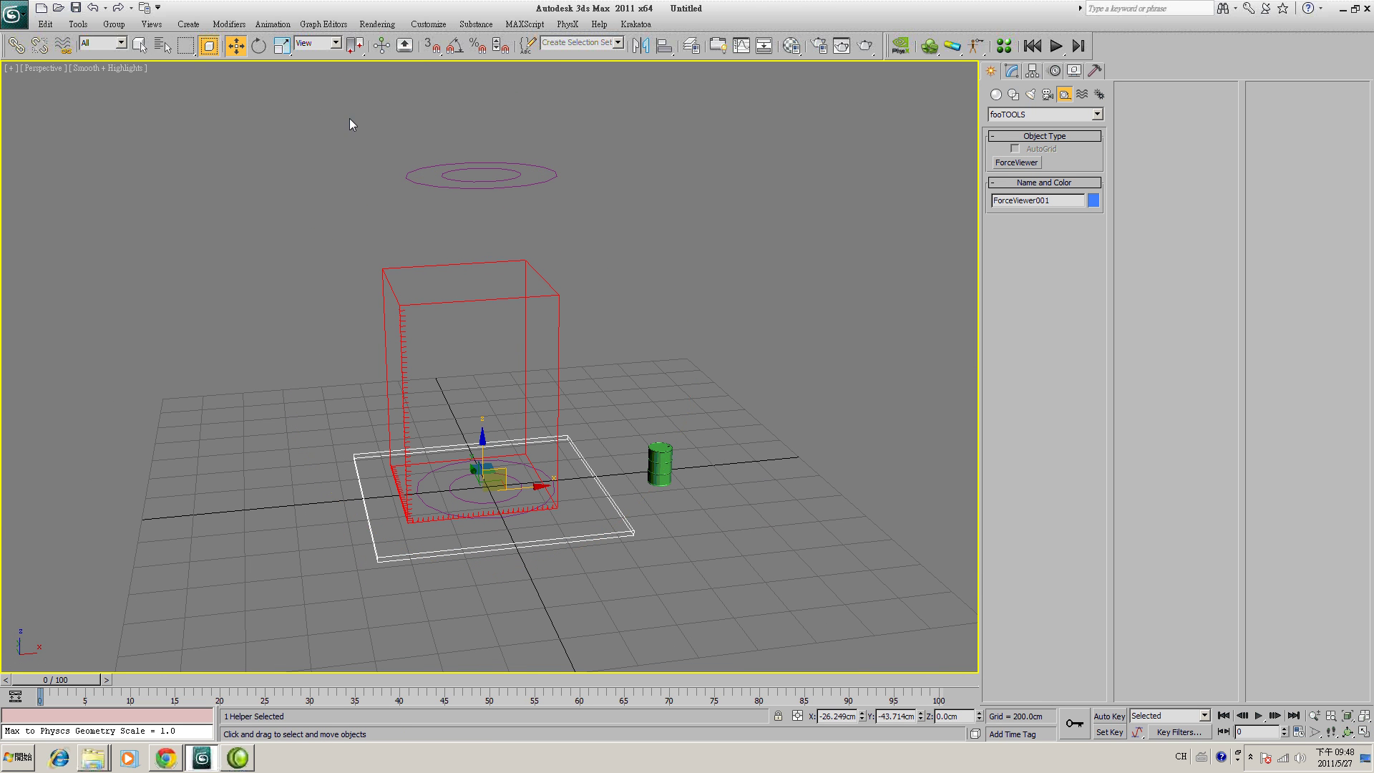
{"action": "left_click", "coordinate": [588, 441]}
{"action": "left_click", "coordinate": [582, 459]}
{"action": "left_click", "coordinate": [1012, 72]}
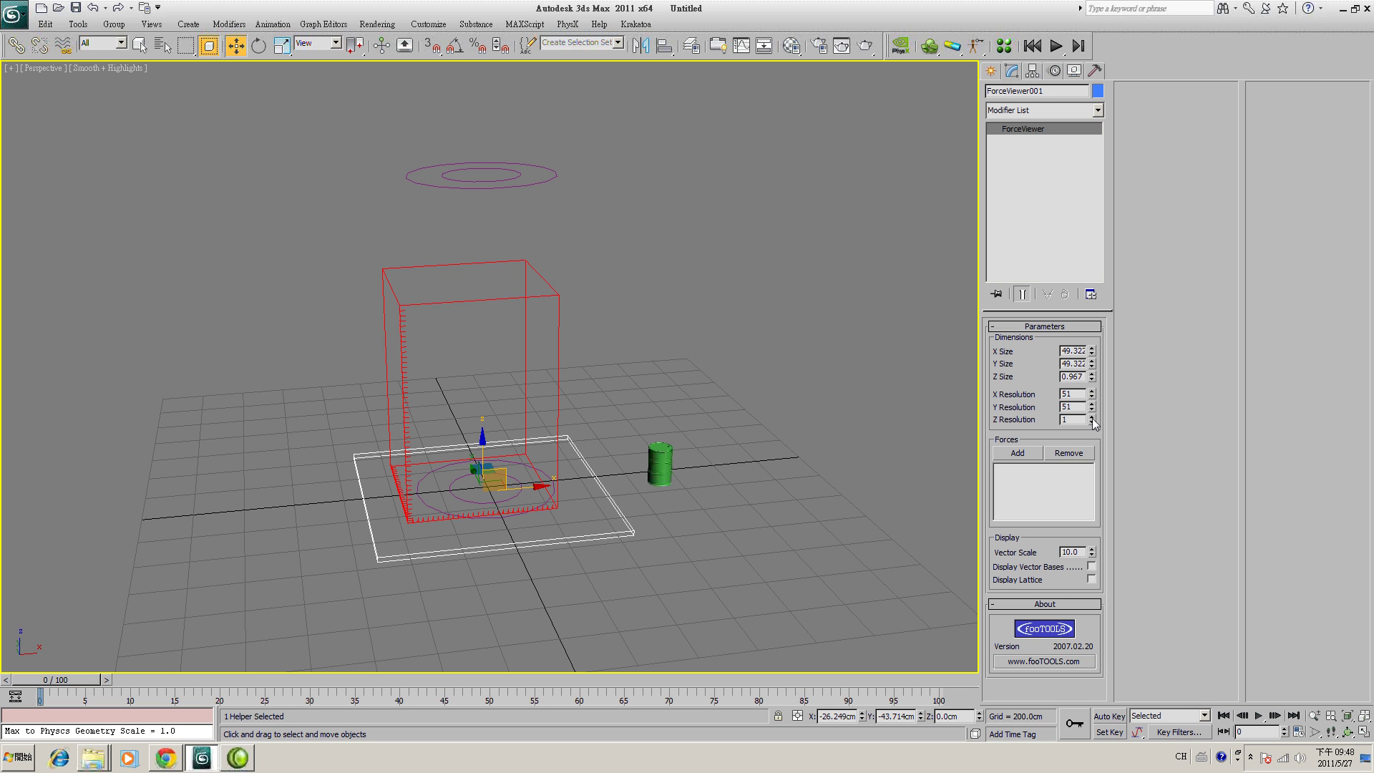
{"action": "left_click_drag", "start_coordinate": [1092, 378], "coordinate": [740, 576]}
{"action": "left_click_drag", "start_coordinate": [483, 454], "coordinate": [491, 266]}
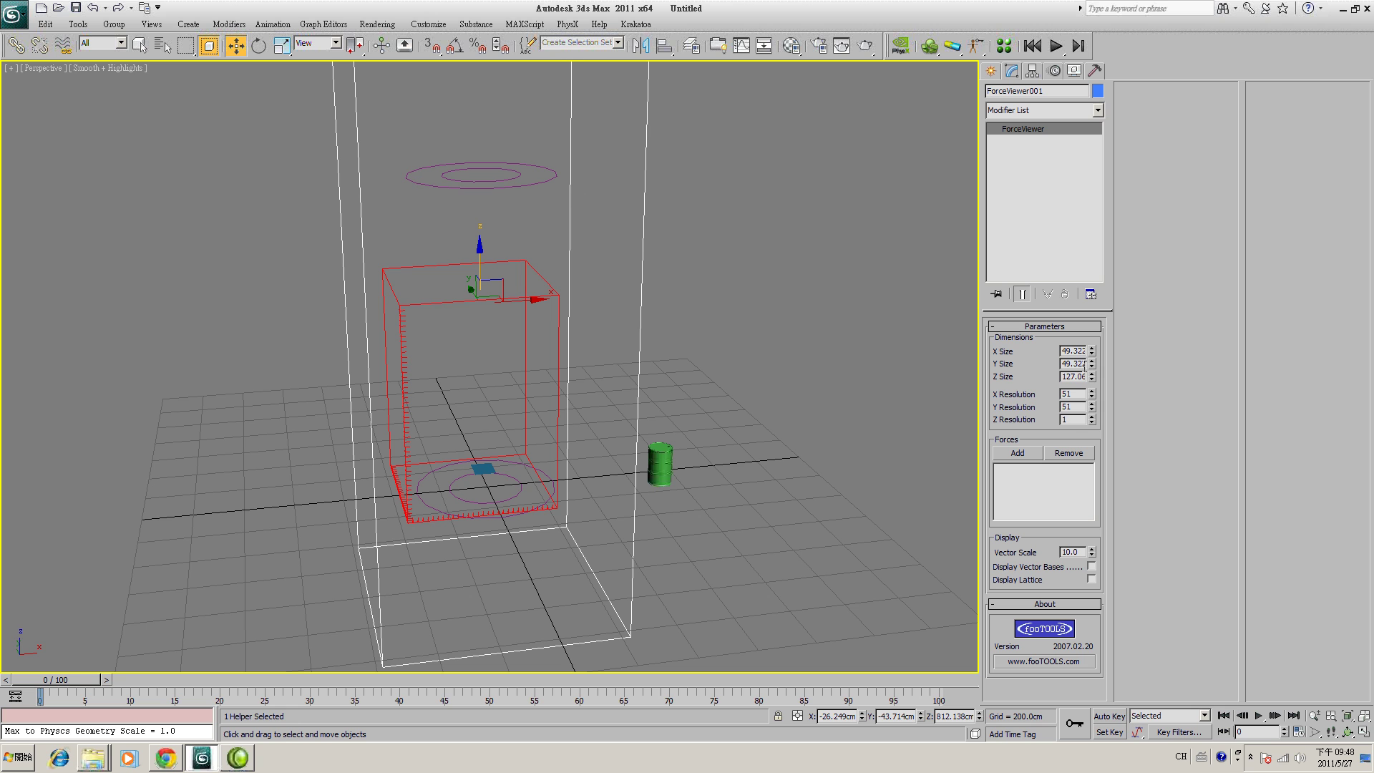
{"action": "left_click_drag", "start_coordinate": [1092, 376], "coordinate": [1090, 415]}
{"action": "left_click_drag", "start_coordinate": [478, 259], "coordinate": [479, 281]}
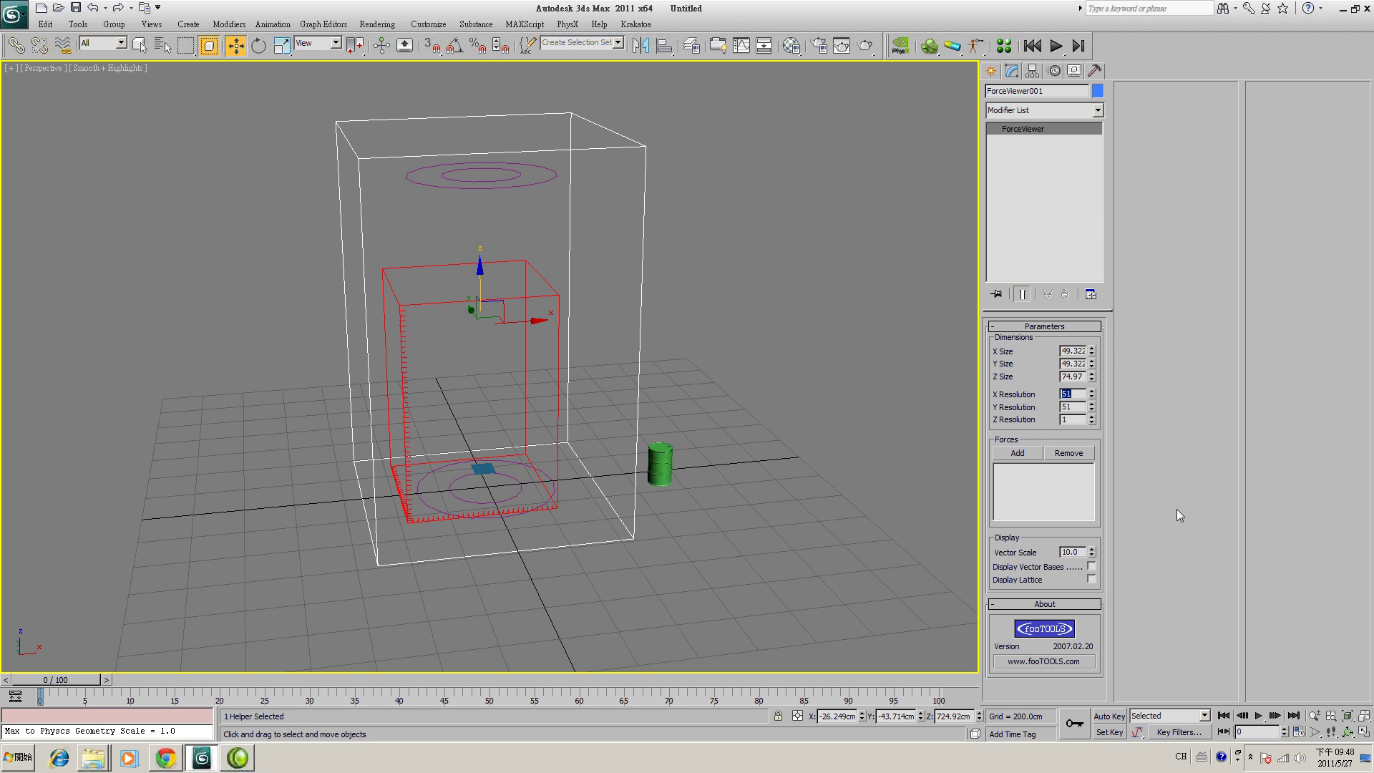
- Set the force viewer's X, Y and Z resolution to 20 and add the spiral gravity to its forces
{"action": "type", "text": "20"}
{"action": "key", "text": "Tab"}
{"action": "type", "text": "2"}
{"action": "left_click", "coordinate": [999, 453]}
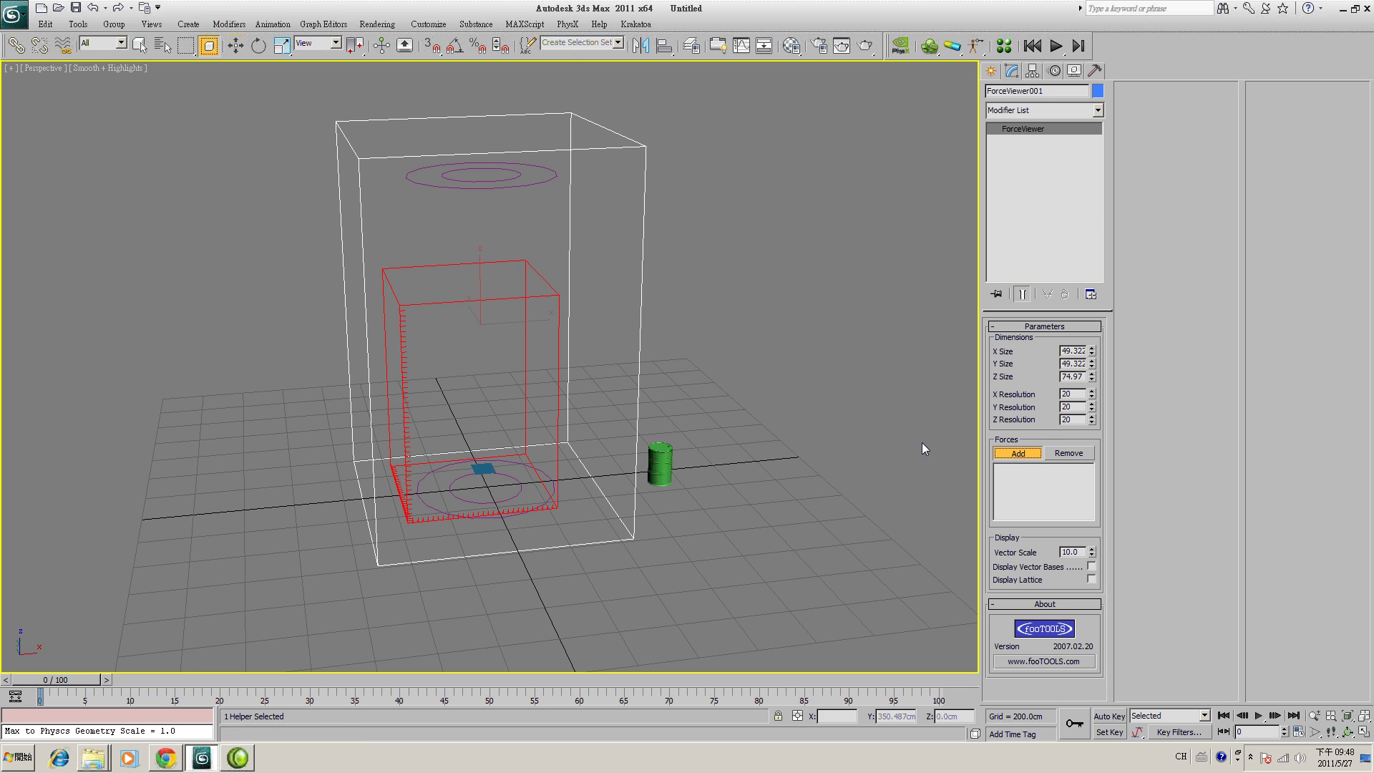
{"action": "left_click", "coordinate": [495, 182]}
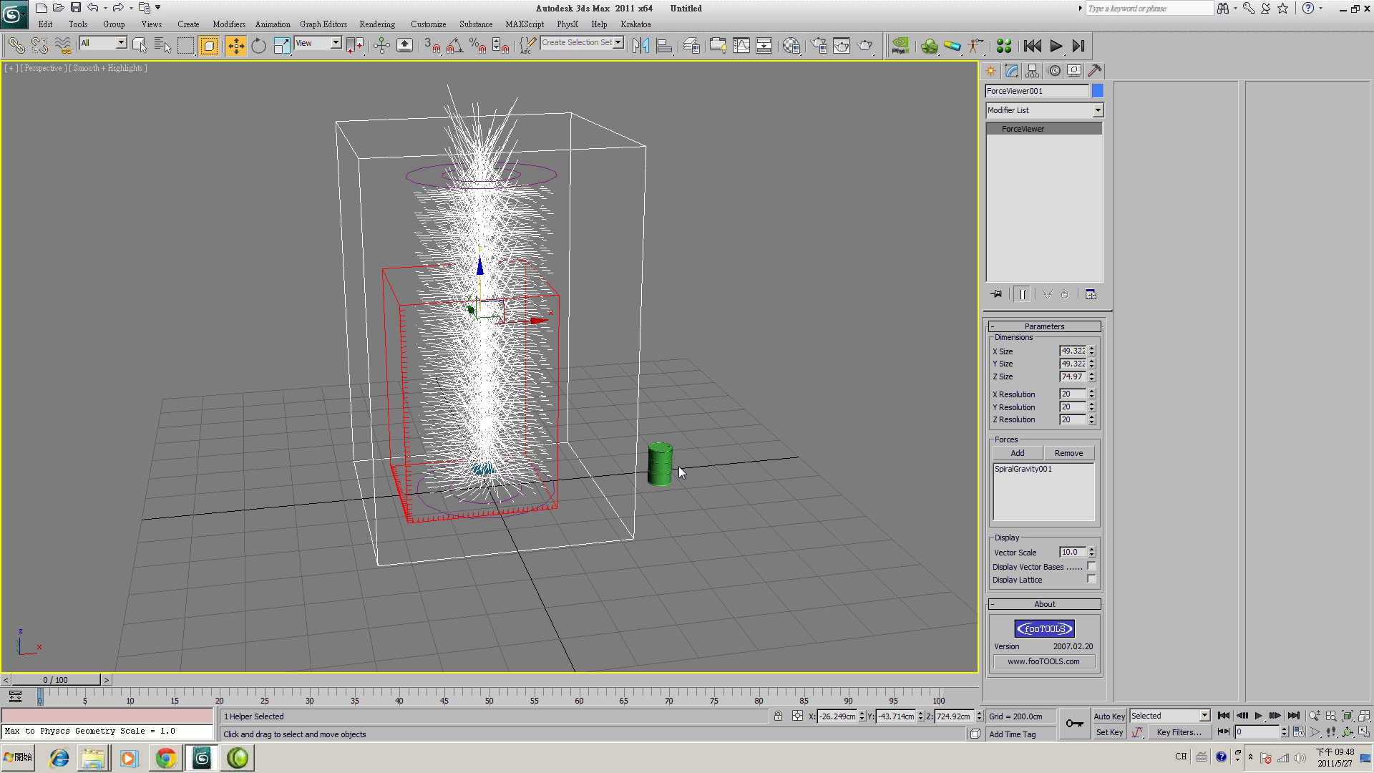
- Examine the displayed force vectors around the simulator box from several angles
{"action": "middle_click_drag", "start_coordinate": [529, 422], "coordinate": [566, 476], "text": "alt"}
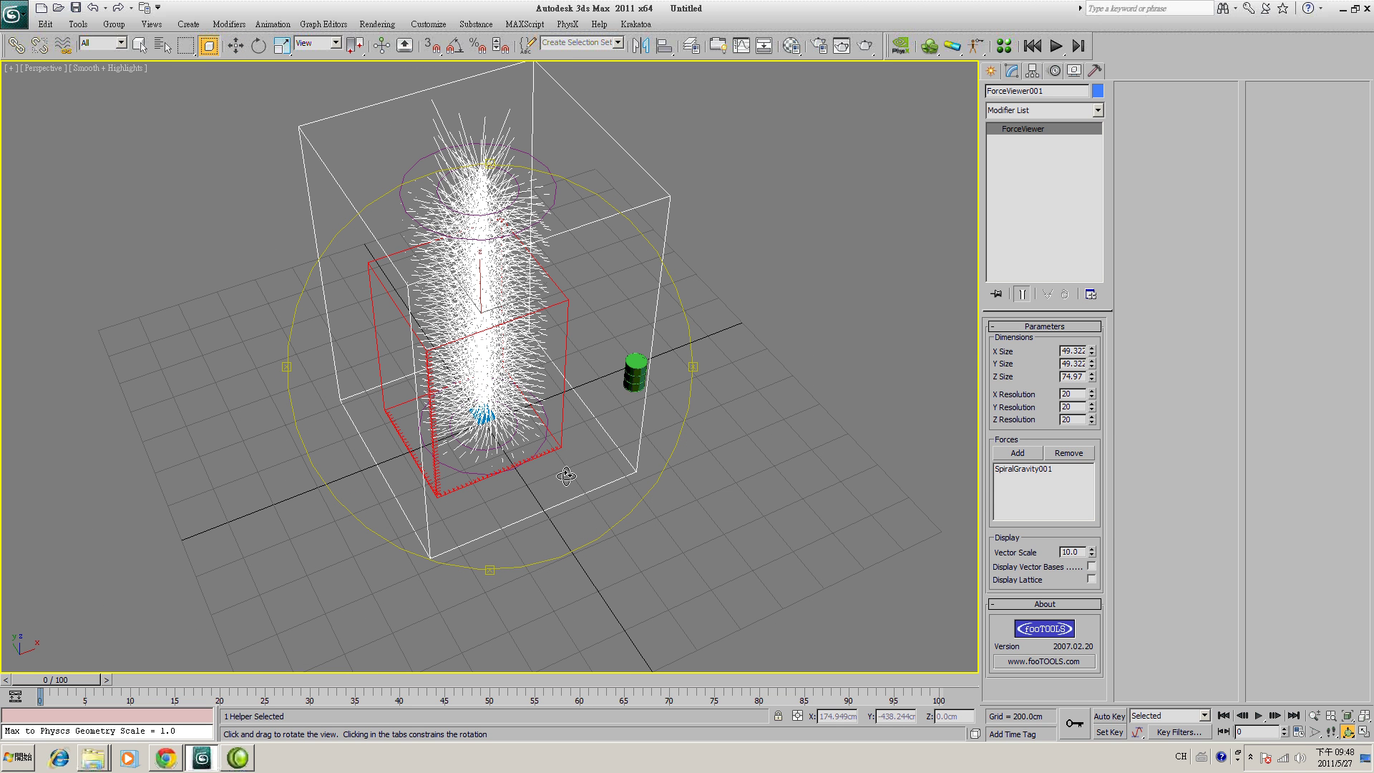
{"action": "left_click_drag", "start_coordinate": [566, 476], "coordinate": [551, 443]}
{"action": "left_click", "coordinate": [1315, 716]}
{"action": "left_click", "coordinate": [1347, 731]}
{"action": "left_click_drag", "start_coordinate": [419, 397], "coordinate": [401, 398]}
- Deselect the force viewer and select the spiral gravity space warp by its upper ring
{"action": "left_click", "coordinate": [140, 46]}
{"action": "left_click", "coordinate": [262, 295]}
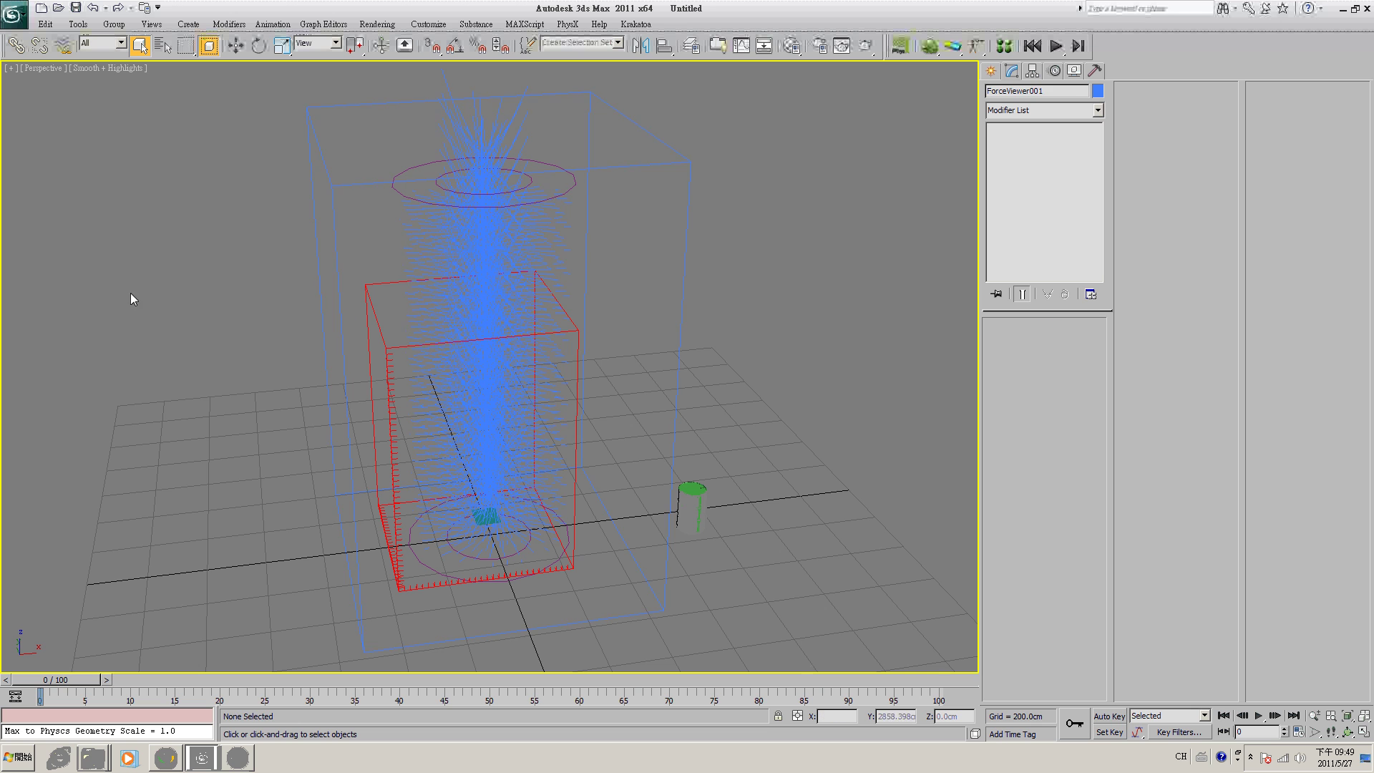
{"action": "left_click", "coordinate": [556, 195]}
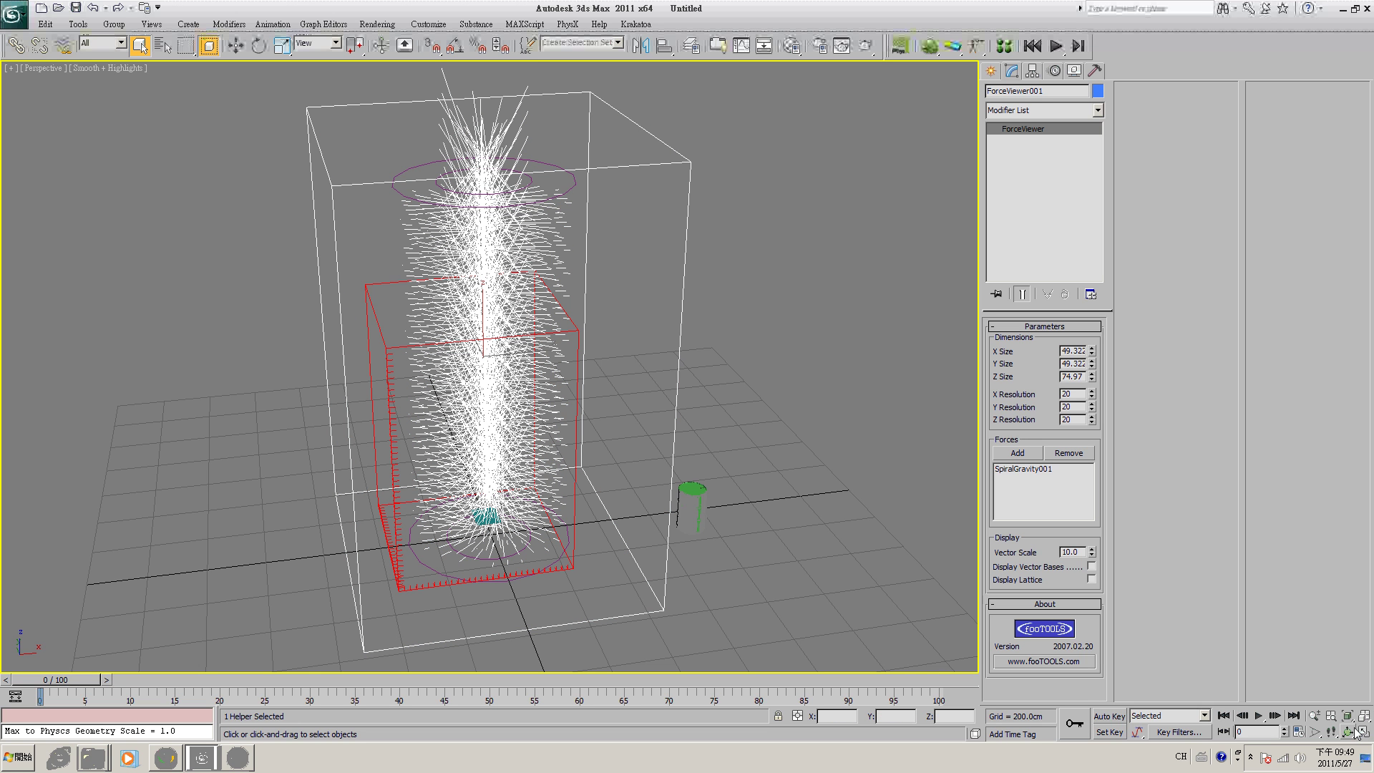
{"action": "left_click", "coordinate": [579, 204]}
{"action": "left_click", "coordinate": [544, 179]}
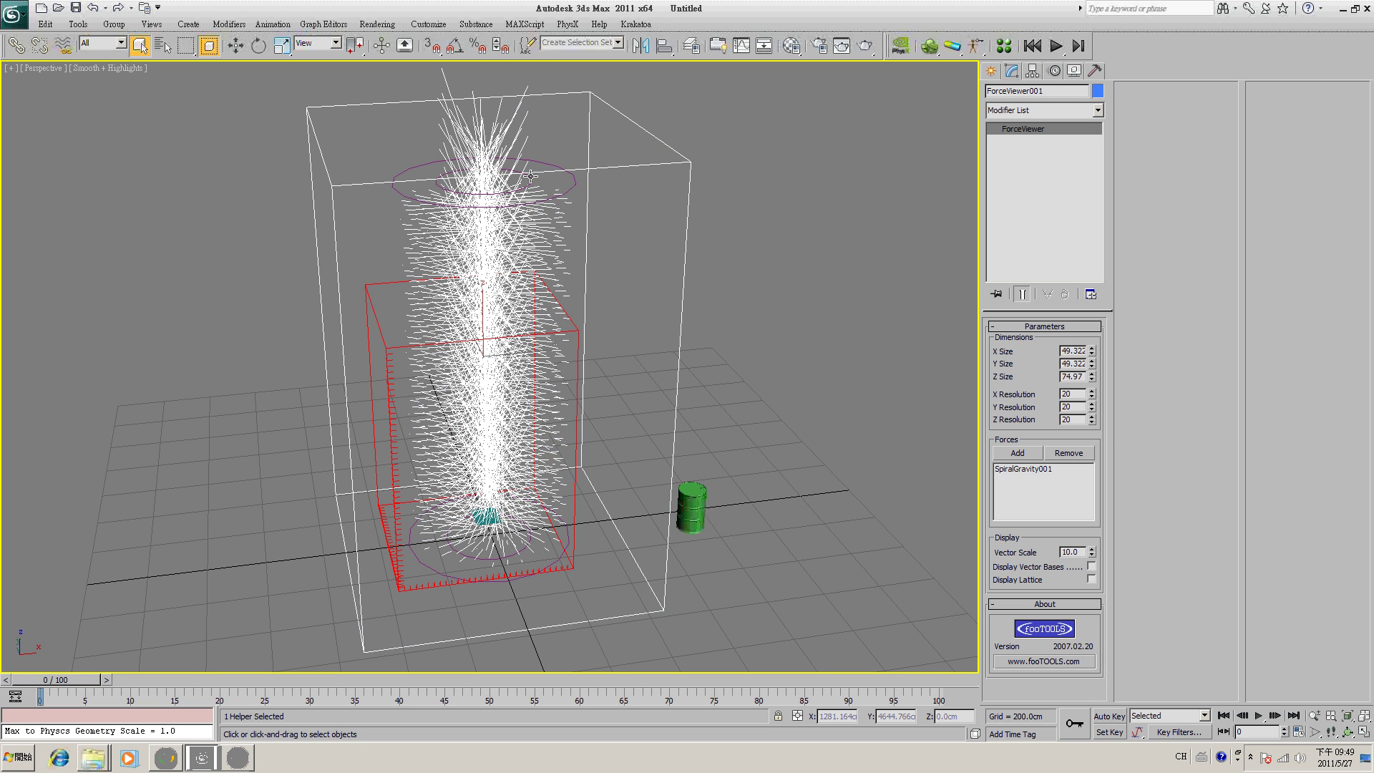
{"action": "left_click", "coordinate": [576, 181]}
{"action": "left_click", "coordinate": [575, 181]}
{"action": "middle_click_drag", "start_coordinate": [771, 346], "coordinate": [767, 362]}
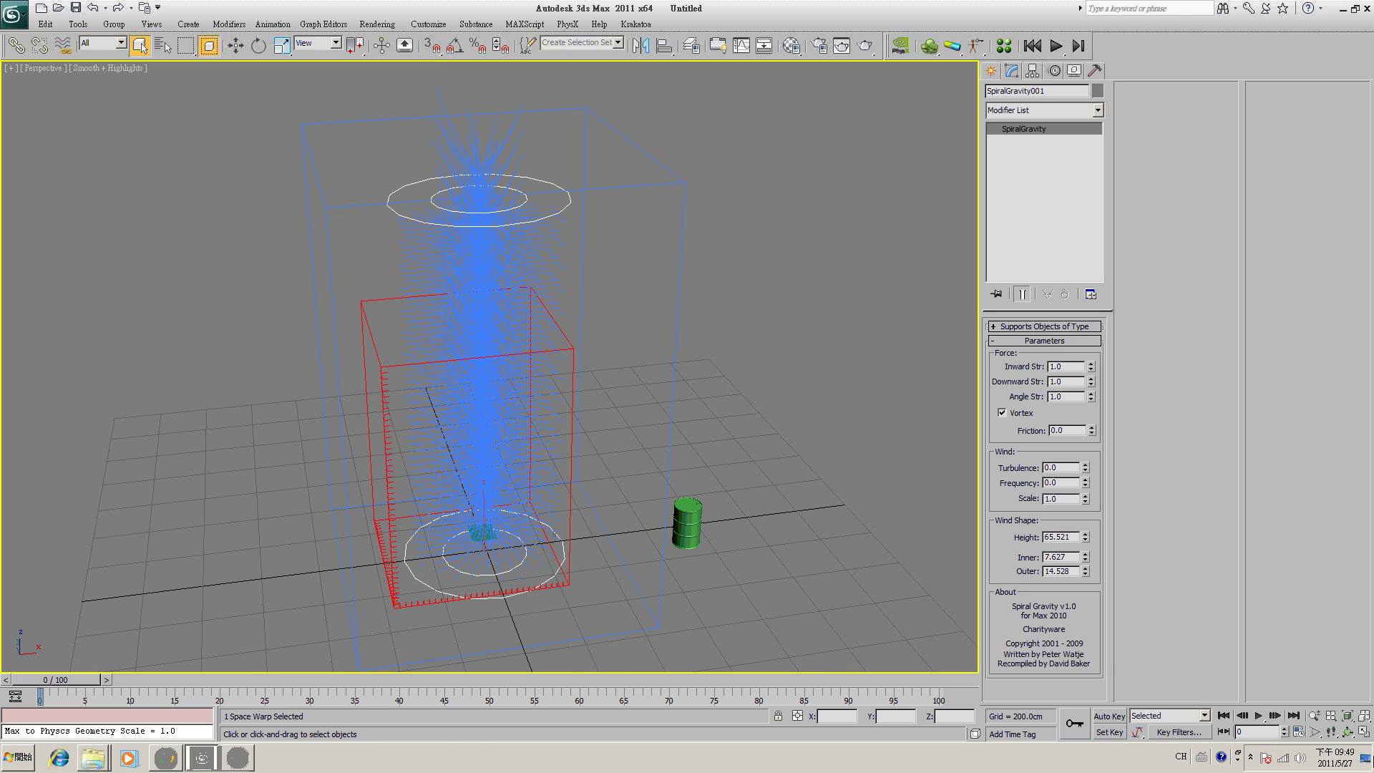
- Examine the spiral gravity's rings and the surrounding force vectors from several angles
{"action": "middle_click_drag", "start_coordinate": [422, 322], "coordinate": [464, 390], "text": "alt"}
{"action": "scroll", "coordinate": [464, 390], "scroll_direction": "up", "scroll_amount": 3}
{"action": "left_click_drag", "start_coordinate": [463, 390], "coordinate": [474, 388]}
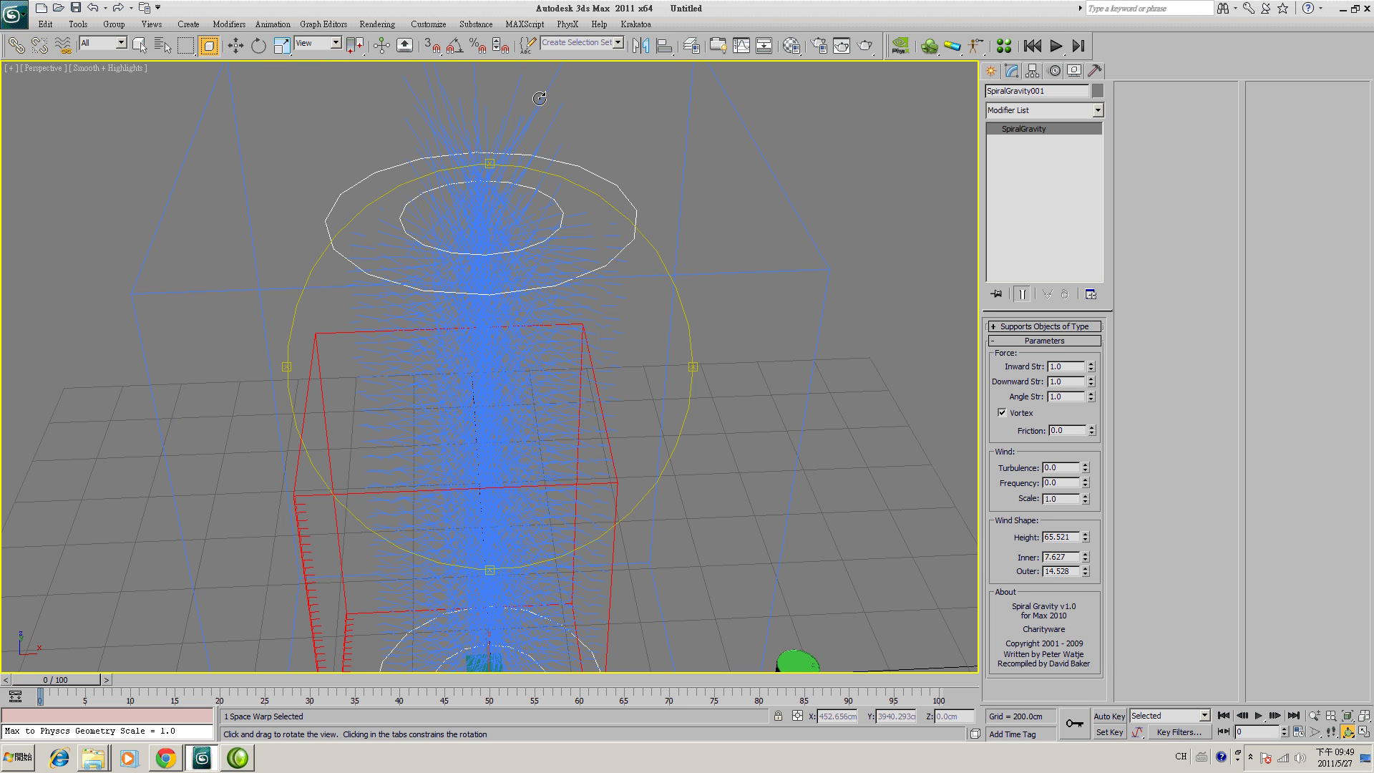
{"action": "left_click", "coordinate": [139, 46]}
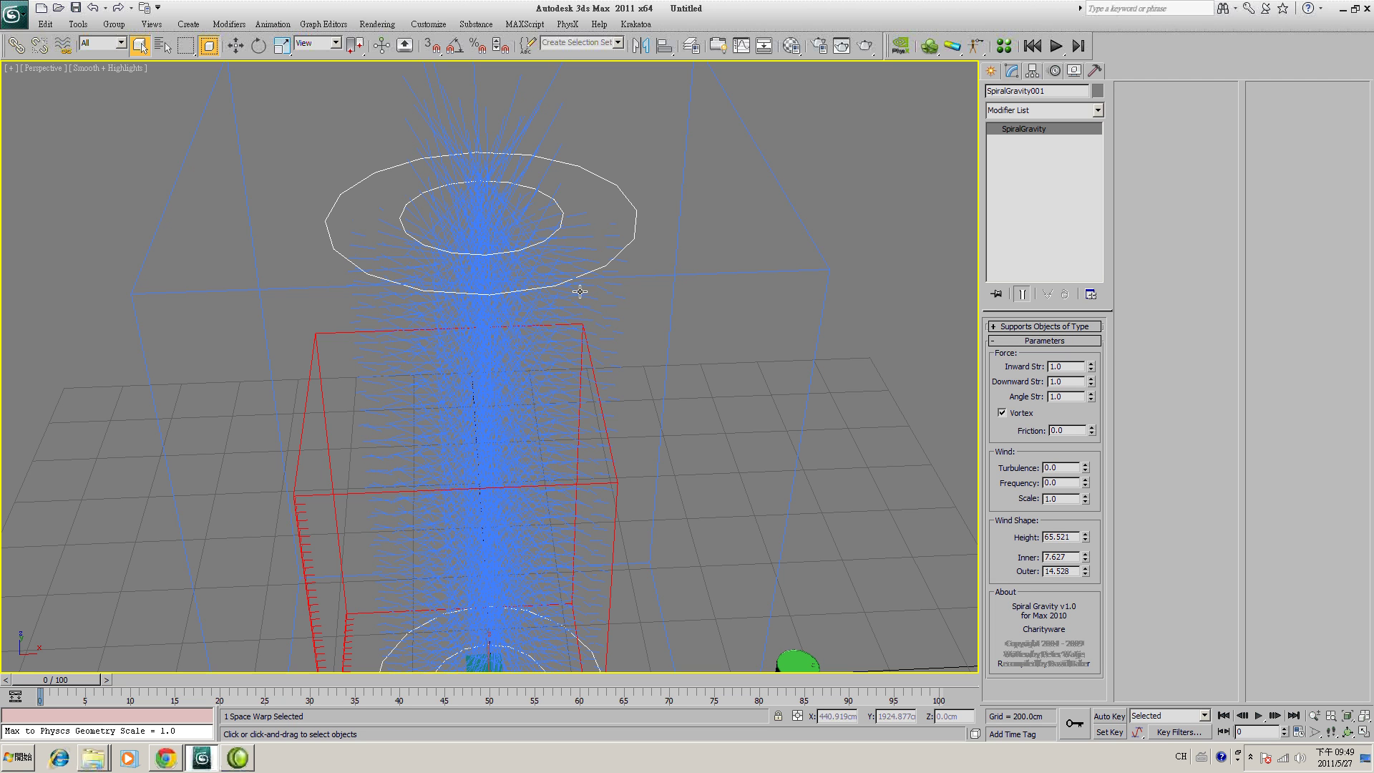
{"action": "scroll", "coordinate": [610, 255], "scroll_direction": "down", "scroll_amount": 4}
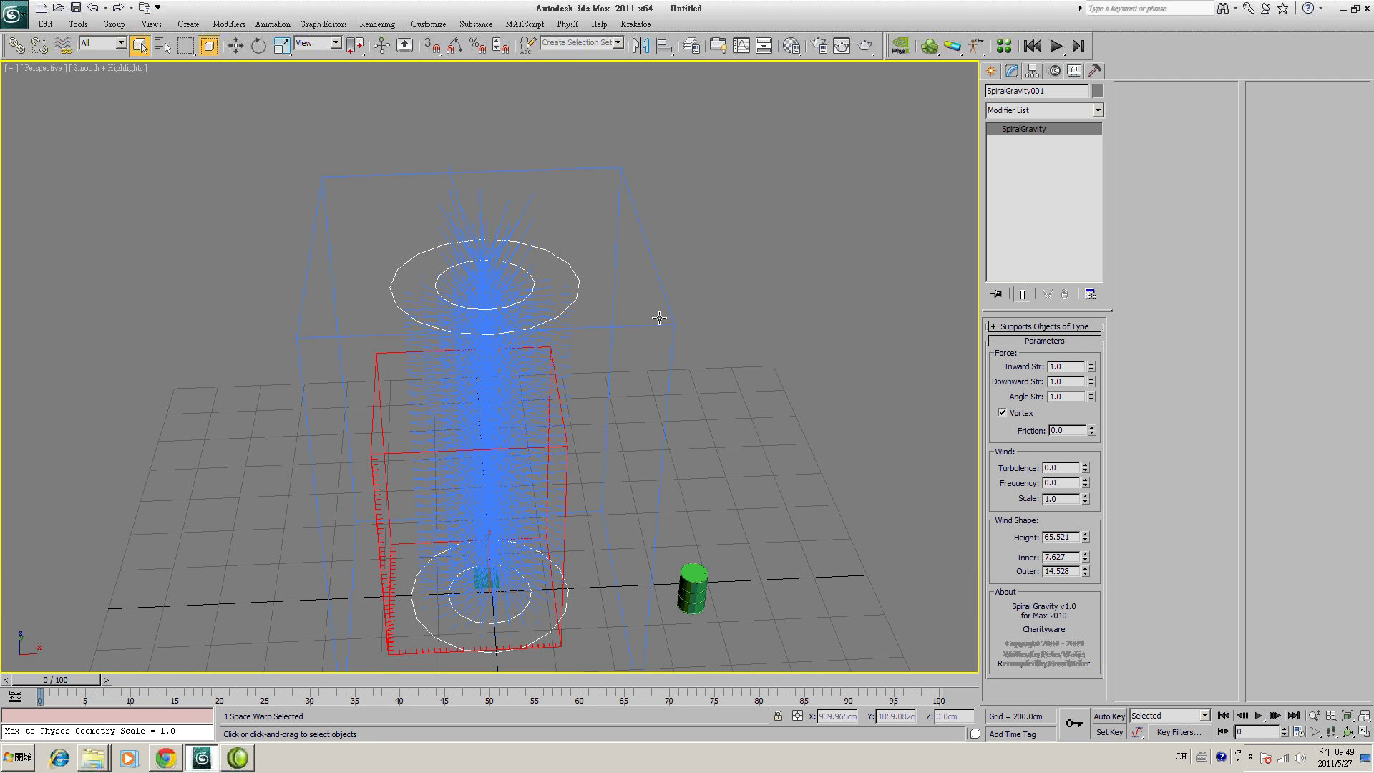
{"action": "scroll", "coordinate": [659, 317], "scroll_direction": "up", "scroll_amount": 4}
{"action": "left_click", "coordinate": [1349, 732]}
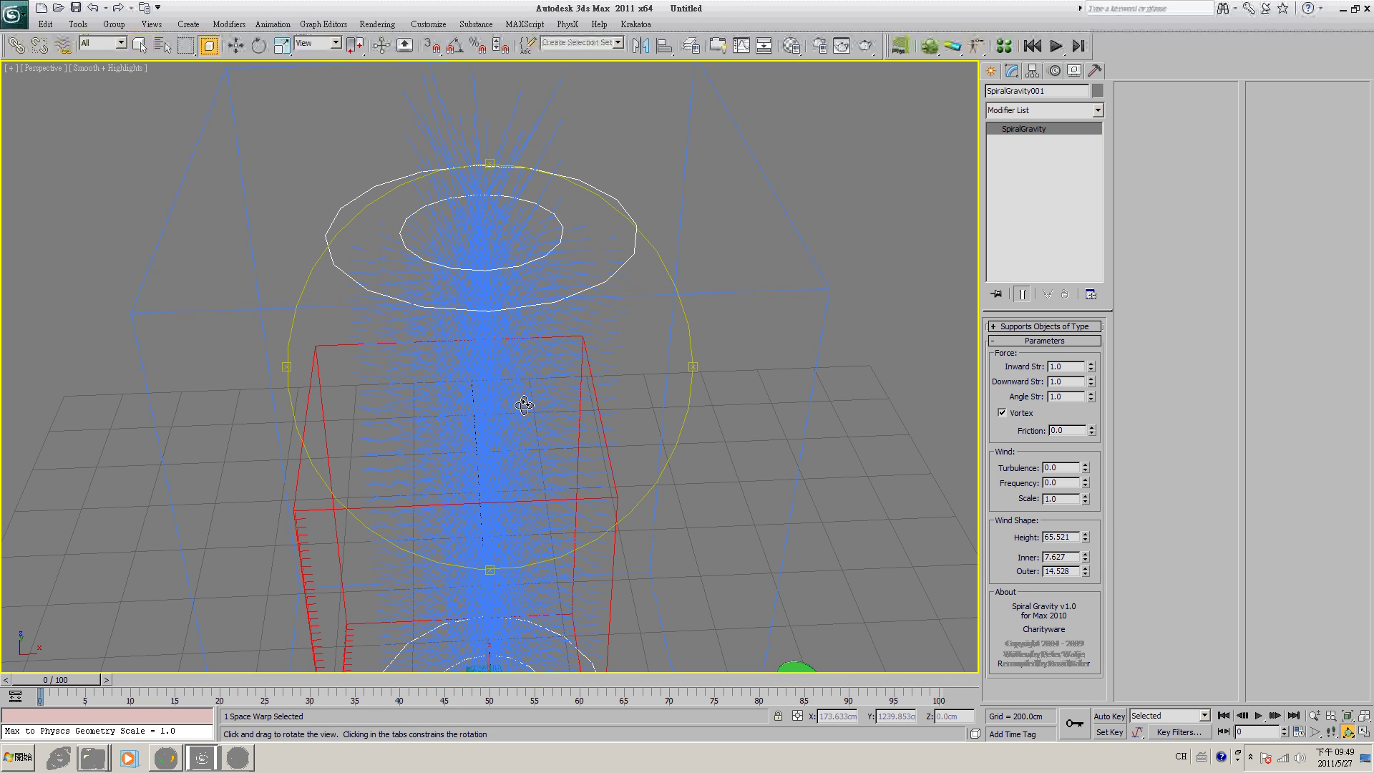
{"action": "left_click_drag", "start_coordinate": [527, 398], "coordinate": [505, 292]}
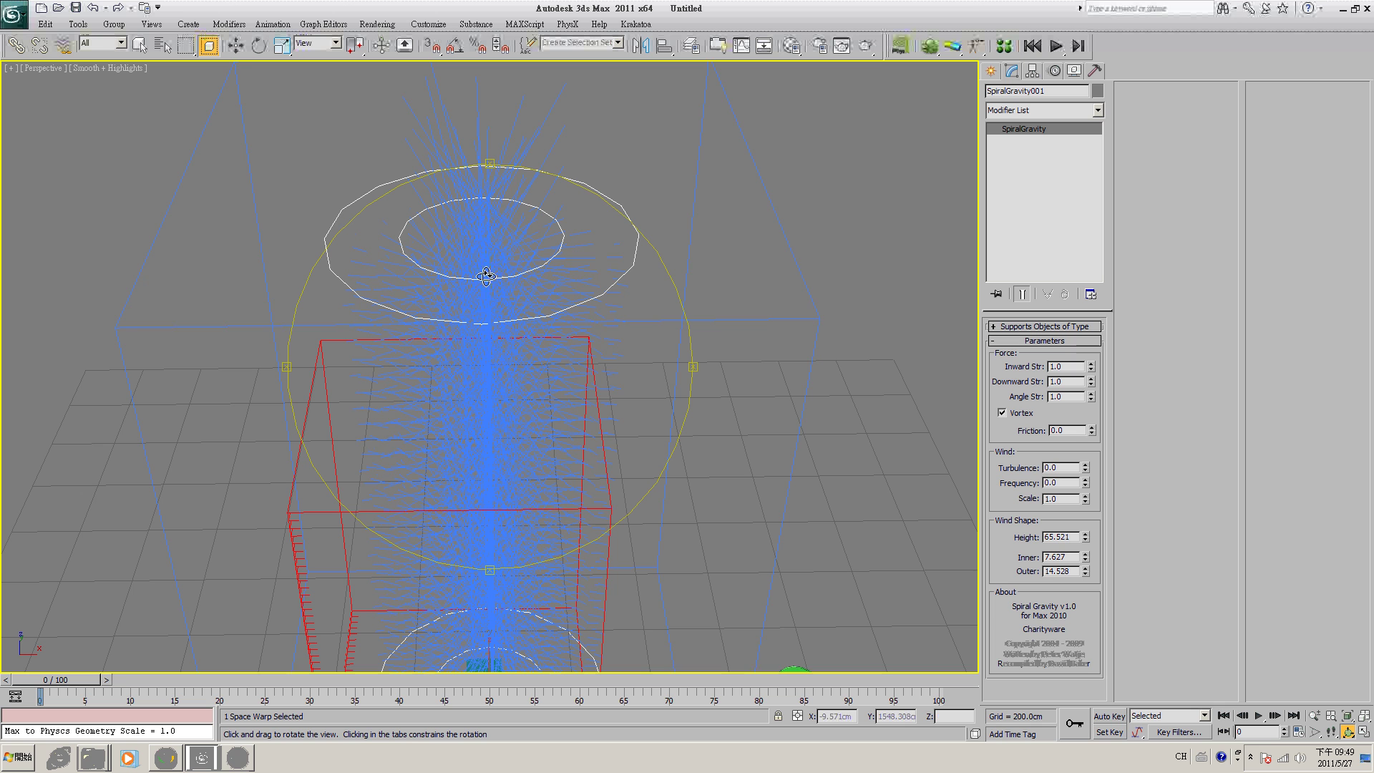
{"action": "left_click_drag", "start_coordinate": [506, 368], "coordinate": [496, 296]}
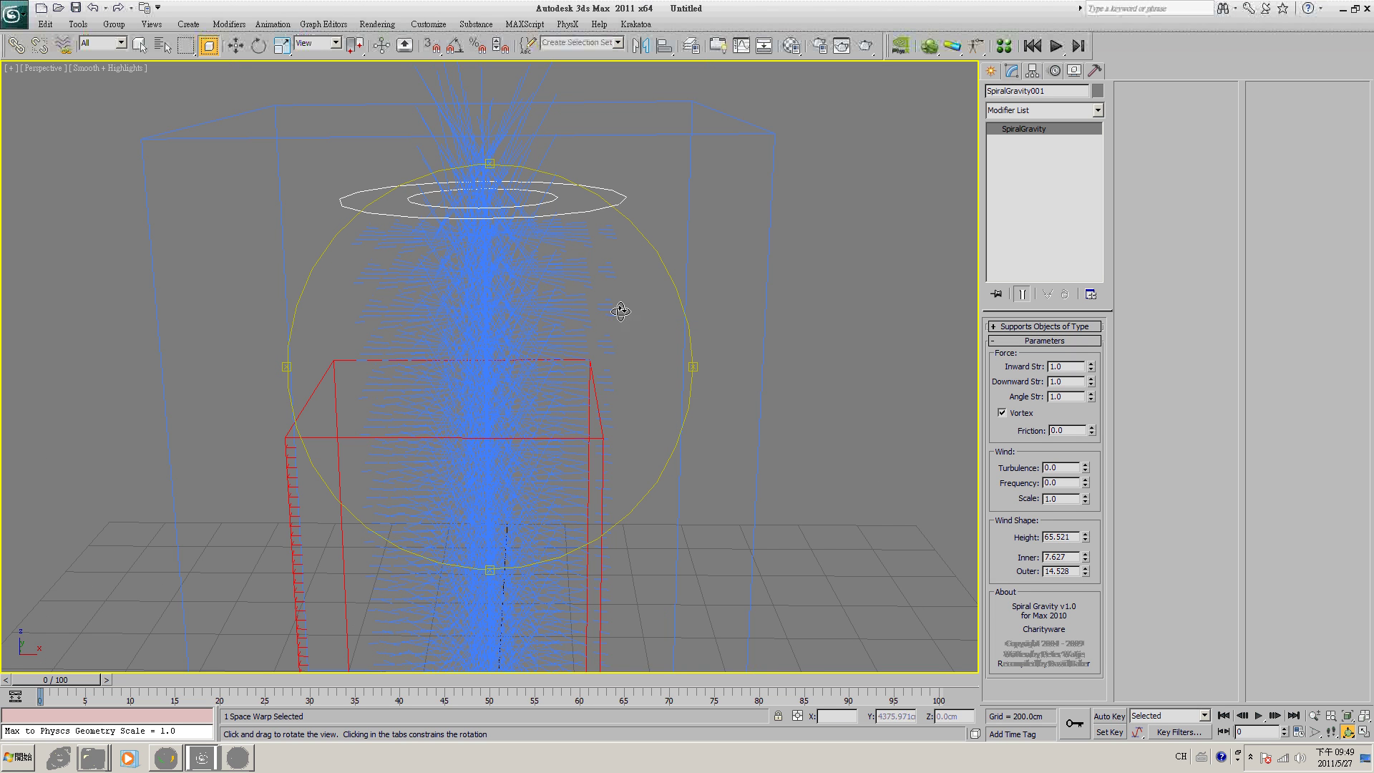
{"action": "left_click_drag", "start_coordinate": [591, 341], "coordinate": [603, 400]}
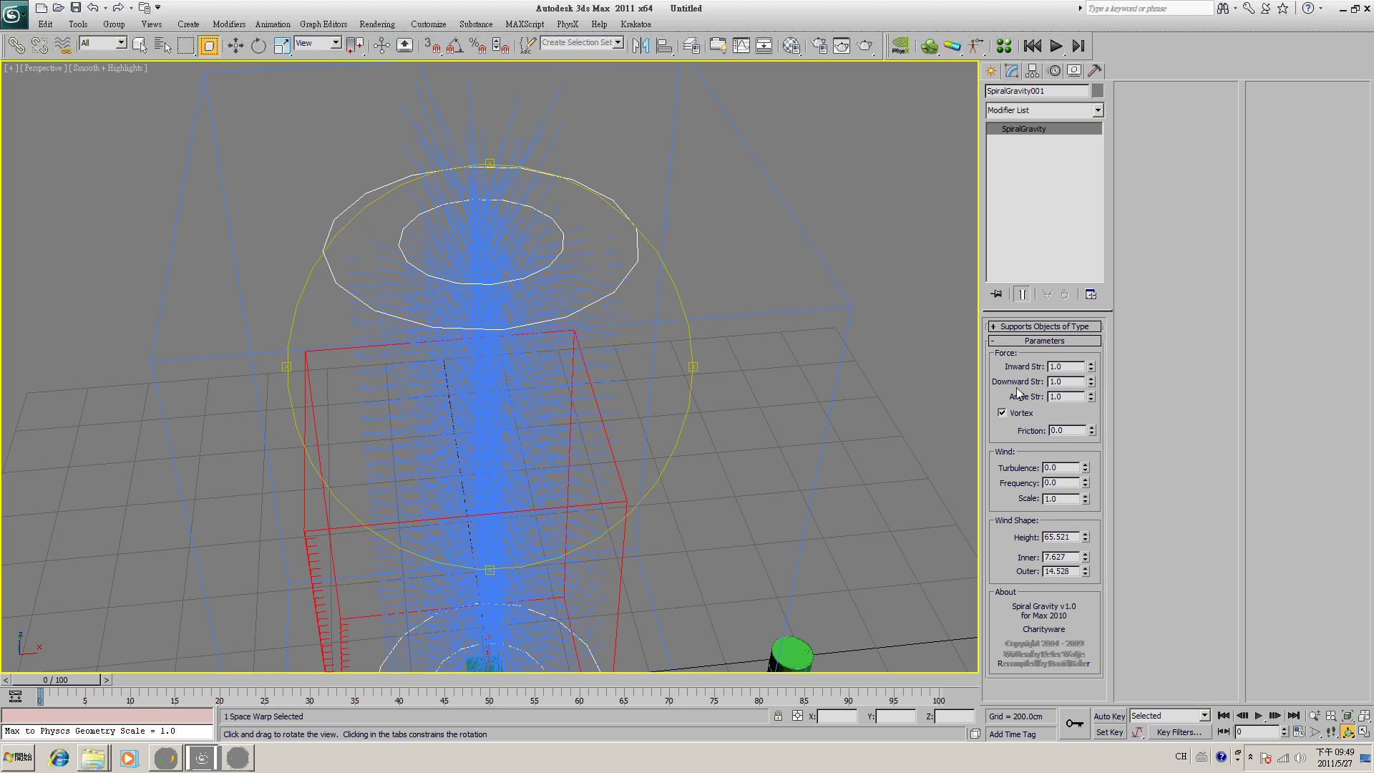
- Set the spiral gravity's Angle Str to 2.98, Inward Str to 0.17 and Downward Str to 0.64, checking the vectors from above and the side
{"action": "left_click_drag", "start_coordinate": [1094, 398], "coordinate": [1111, 247]}
{"action": "left_click_drag", "start_coordinate": [1092, 363], "coordinate": [1089, 421]}
{"action": "left_click_drag", "start_coordinate": [567, 439], "coordinate": [563, 373]}
{"action": "mouse_move", "coordinate": [1091, 383]}
{"action": "left_mouse_down"}
{"action": "mouse_move", "coordinate": [1089, 438]}
{"action": "mouse_move", "coordinate": [1093, 409]}
{"action": "left_mouse_up"}
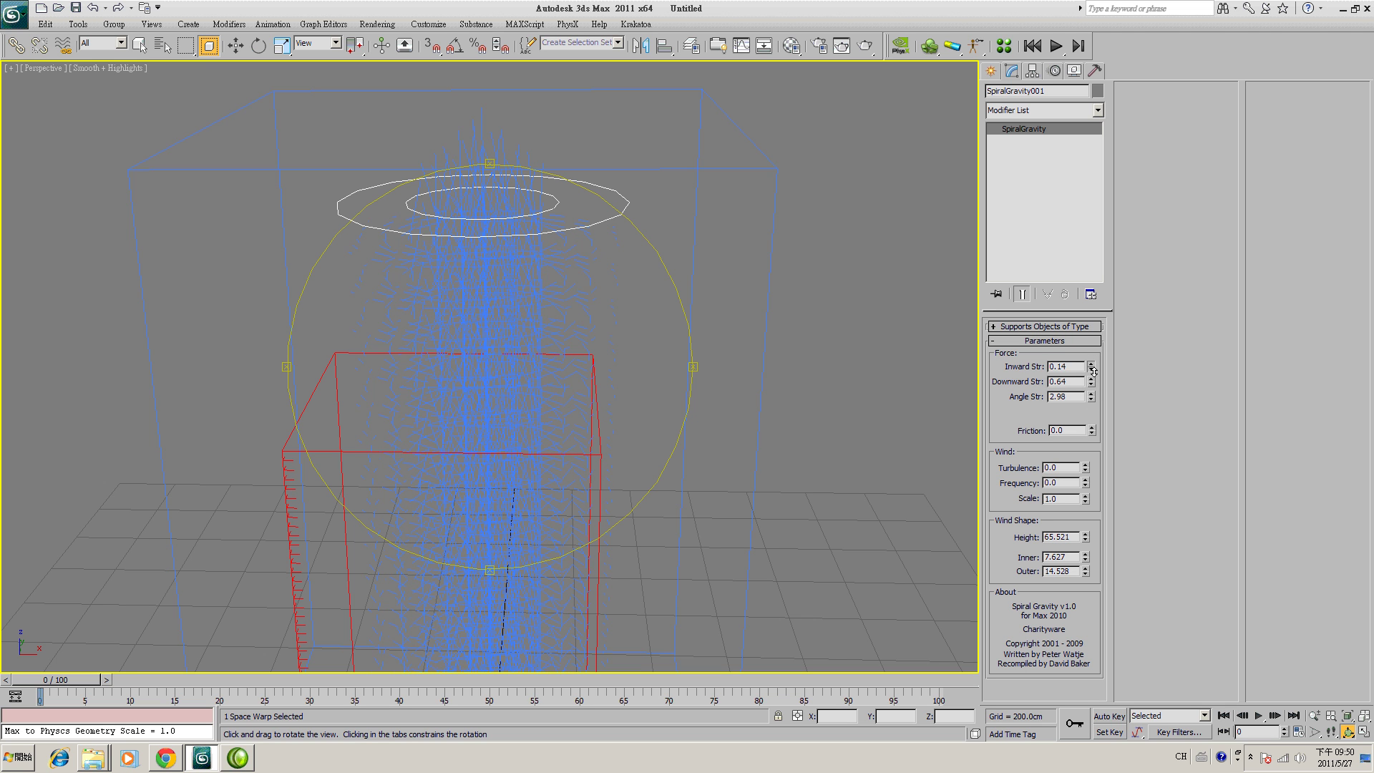
{"action": "mouse_move", "coordinate": [1091, 370]}
{"action": "left_mouse_down"}
{"action": "mouse_move", "coordinate": [1091, 385]}
{"action": "mouse_move", "coordinate": [1091, 372]}
{"action": "left_mouse_up"}
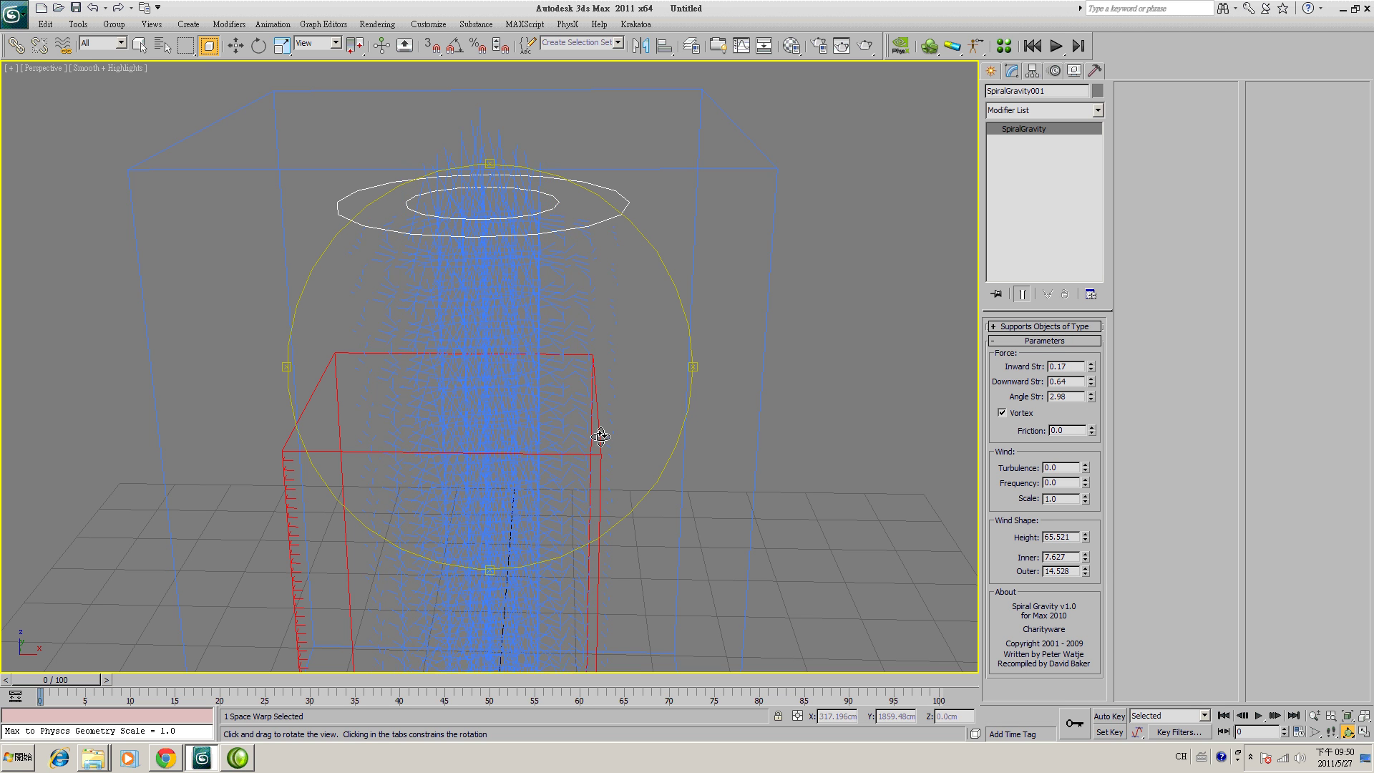
{"action": "left_click_drag", "start_coordinate": [600, 492], "coordinate": [390, 528]}
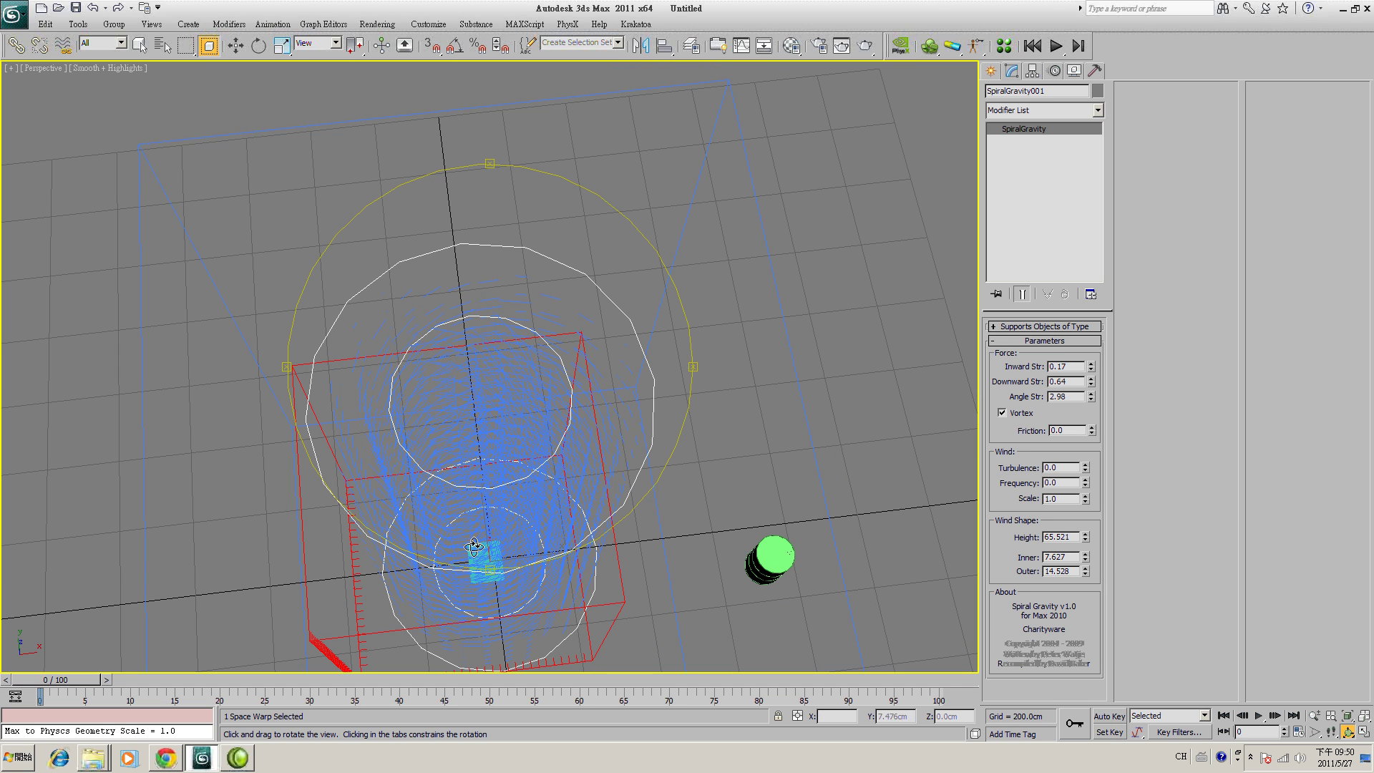
{"action": "left_click_drag", "start_coordinate": [662, 382], "coordinate": [366, 417]}
{"action": "left_click_drag", "start_coordinate": [369, 332], "coordinate": [560, 449]}
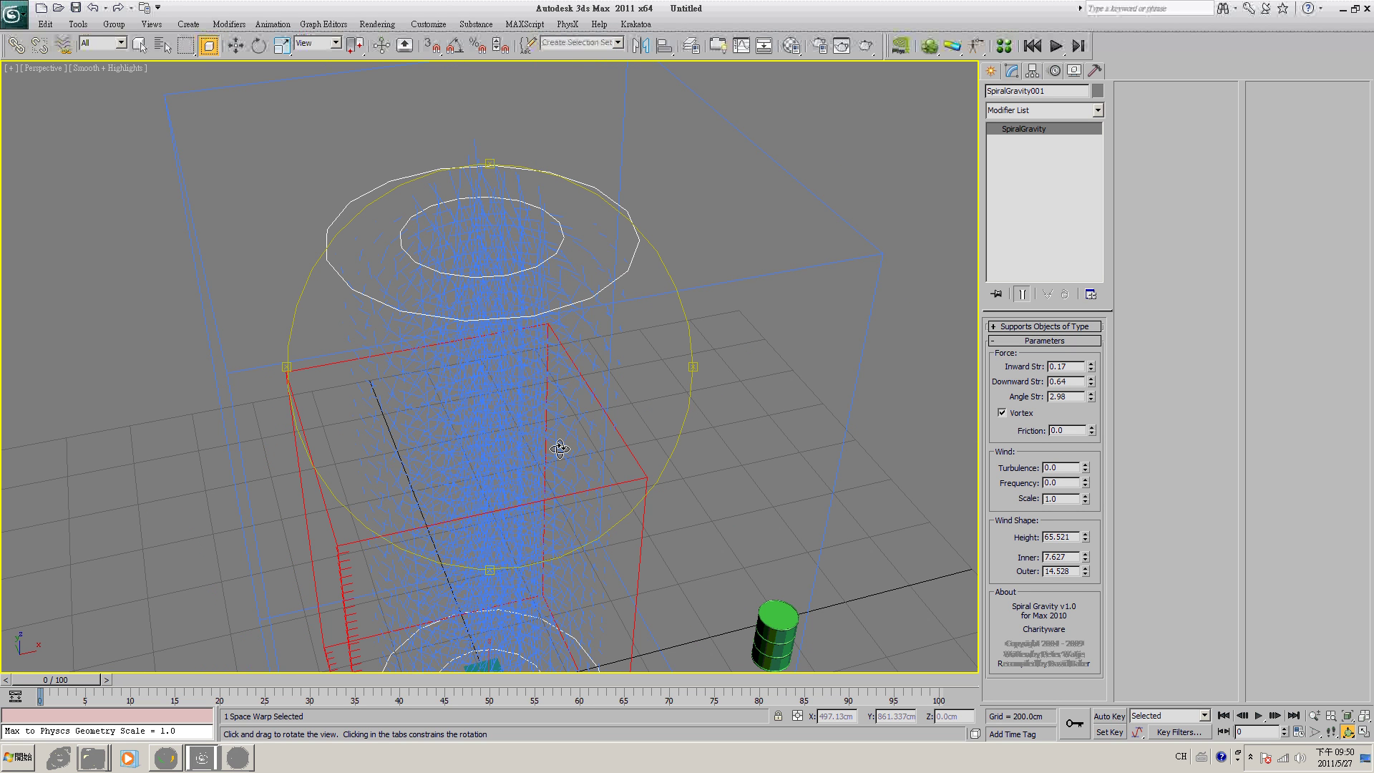
{"action": "double_click", "coordinate": [1042, 382]}
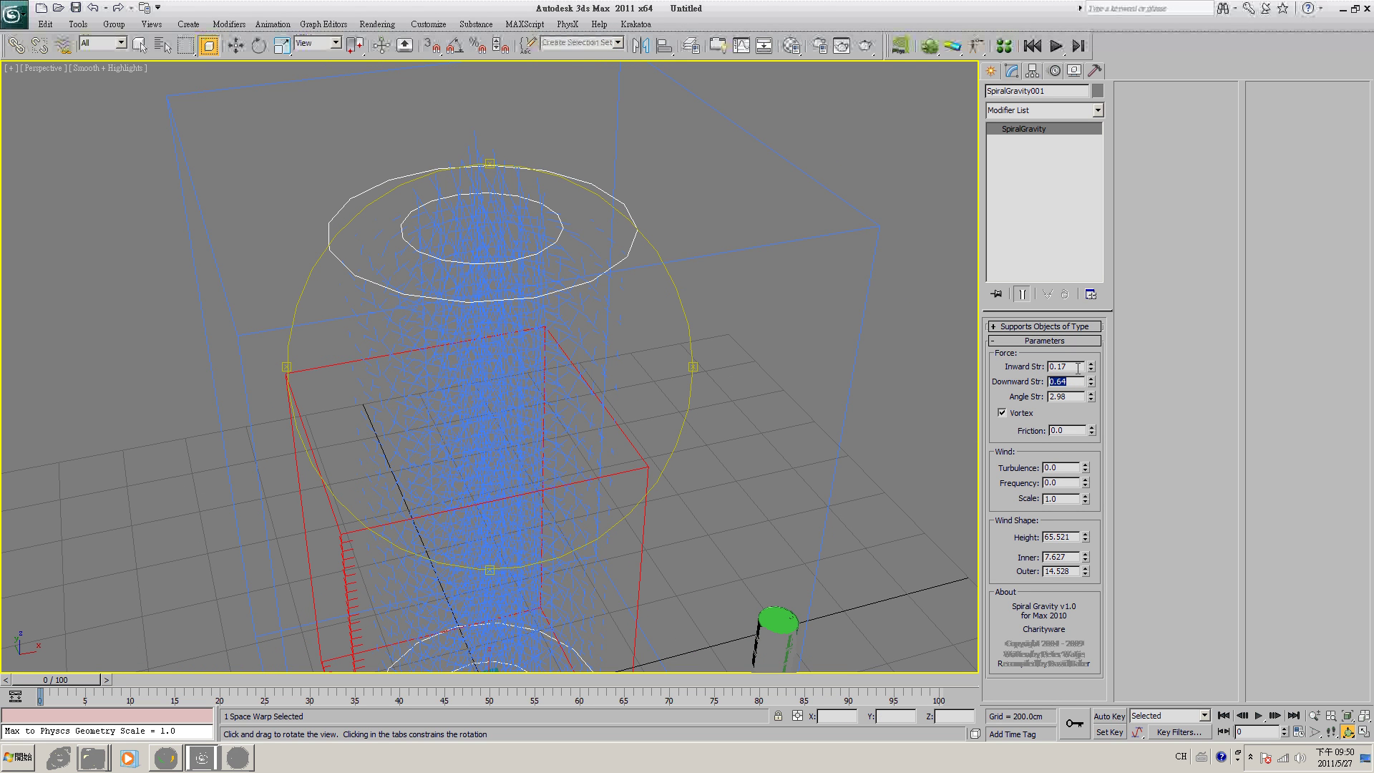
{"action": "left_click_drag", "start_coordinate": [580, 444], "coordinate": [1022, 385]}
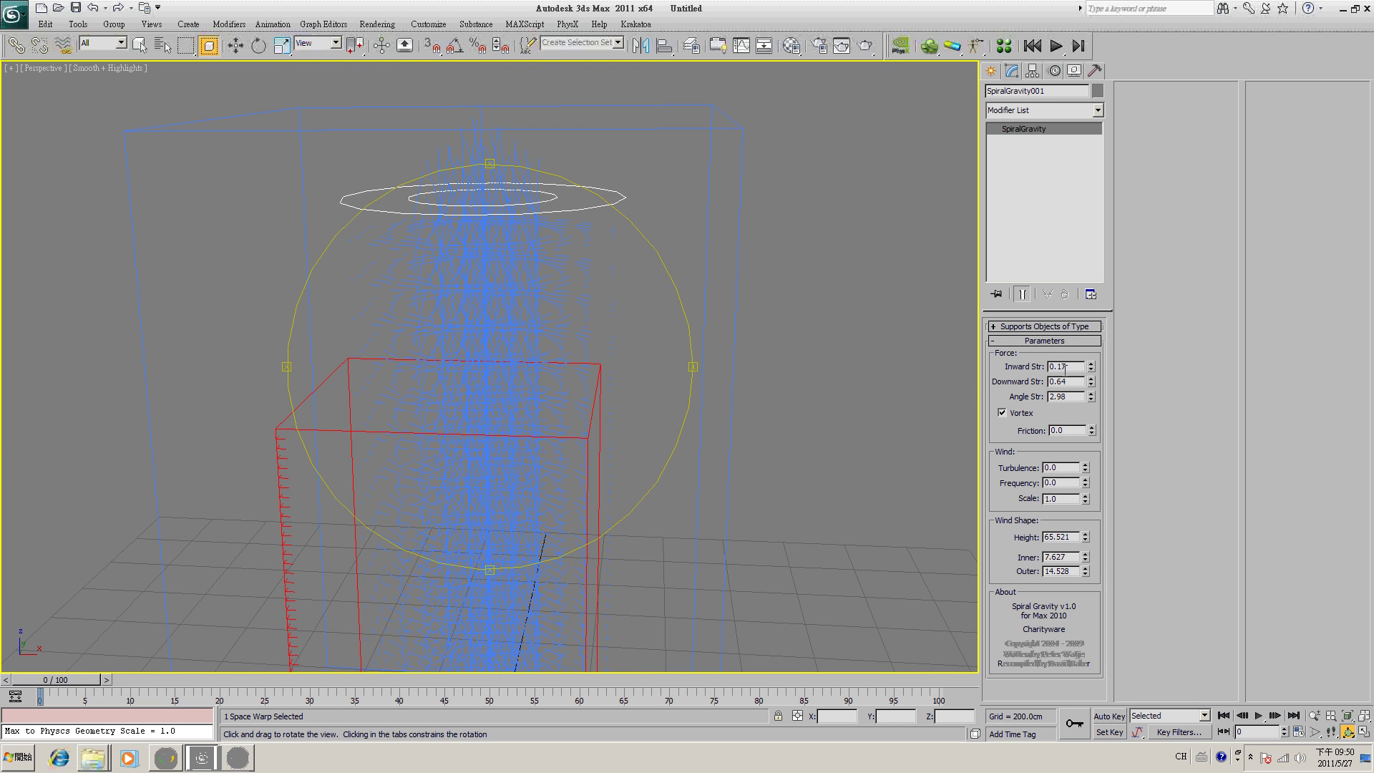
- Select the PhoenixFD simulator, run the smoke simulation with the adjusted force and scrub back to frame 2
{"action": "left_click_drag", "start_coordinate": [651, 414], "coordinate": [551, 472]}
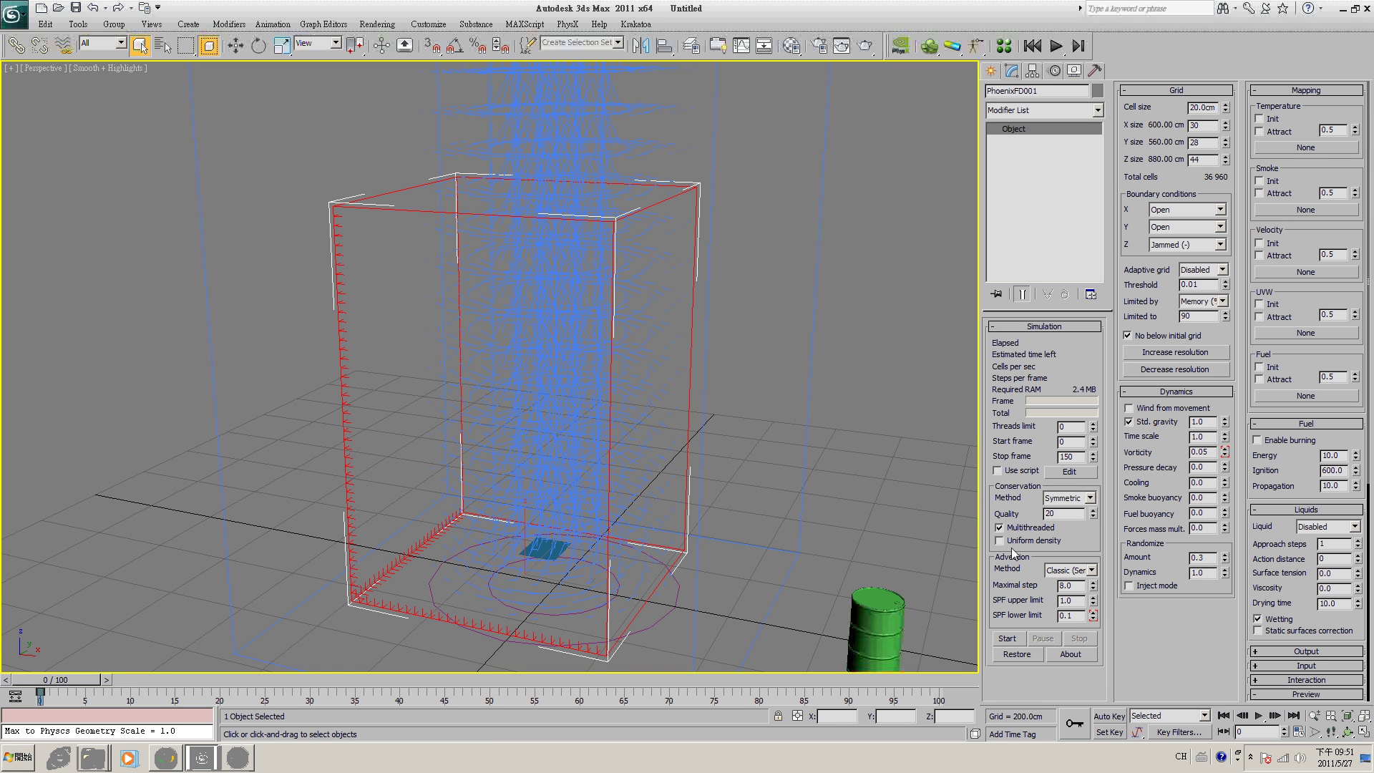
{"action": "left_click", "coordinate": [1012, 640]}
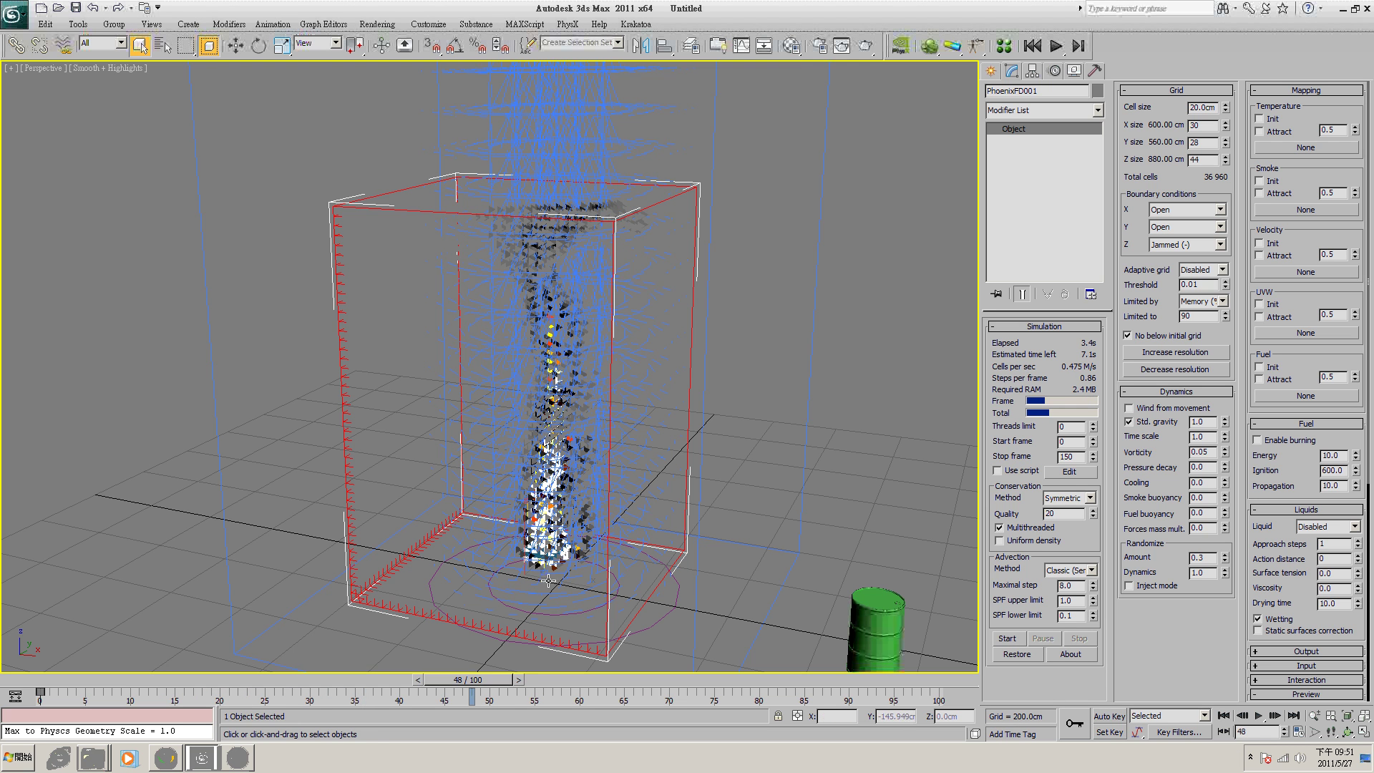
{"action": "left_click_drag", "start_coordinate": [509, 679], "coordinate": [58, 680]}
- Turn off standard gravity in the simulator's dynamics and run the simulation again
{"action": "scroll", "coordinate": [605, 426], "scroll_direction": "up", "scroll_amount": 3}
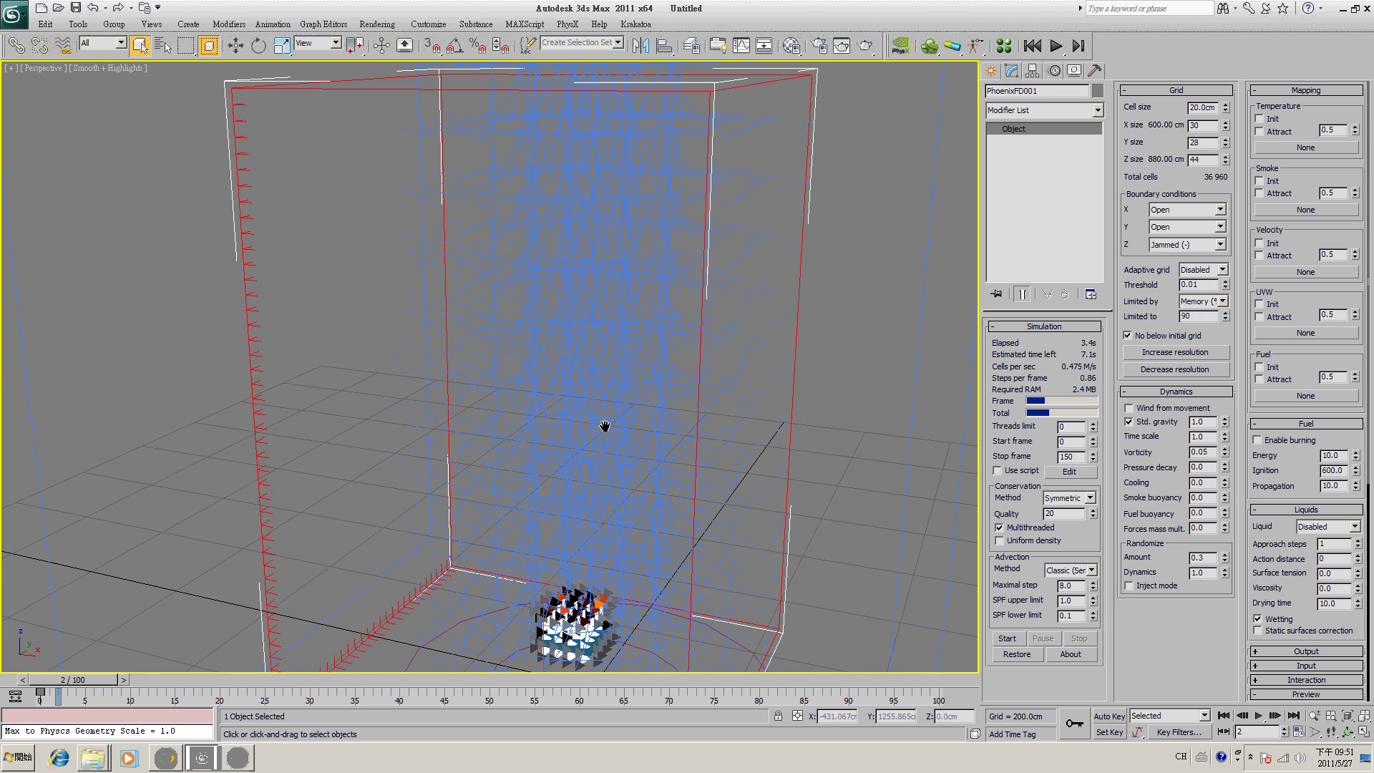
{"action": "middle_click_drag", "start_coordinate": [605, 426], "coordinate": [547, 318]}
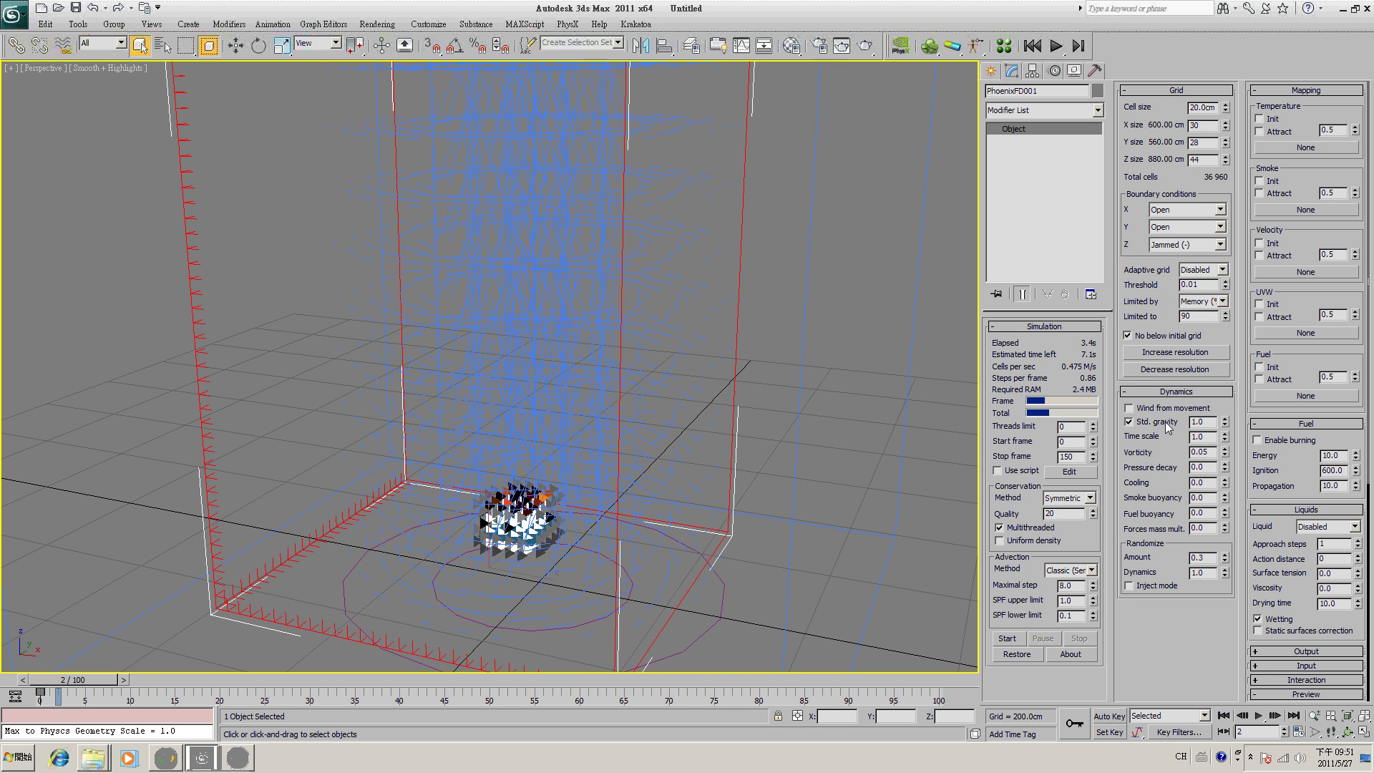
{"action": "left_click", "coordinate": [1015, 638]}
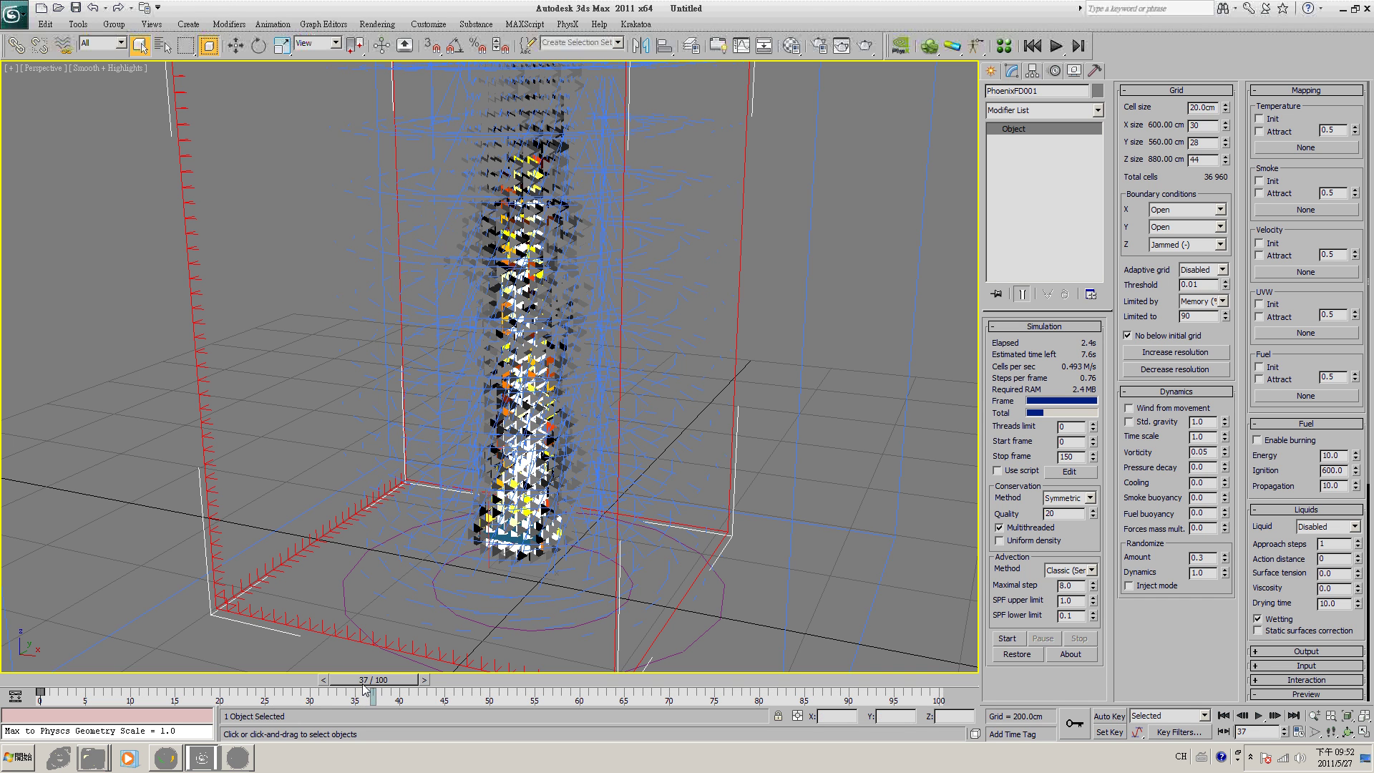
- Scrub the simulated smoke back to frame 0 and forward to frame 18 to review its motion
{"action": "left_click_drag", "start_coordinate": [364, 685], "coordinate": [221, 683]}
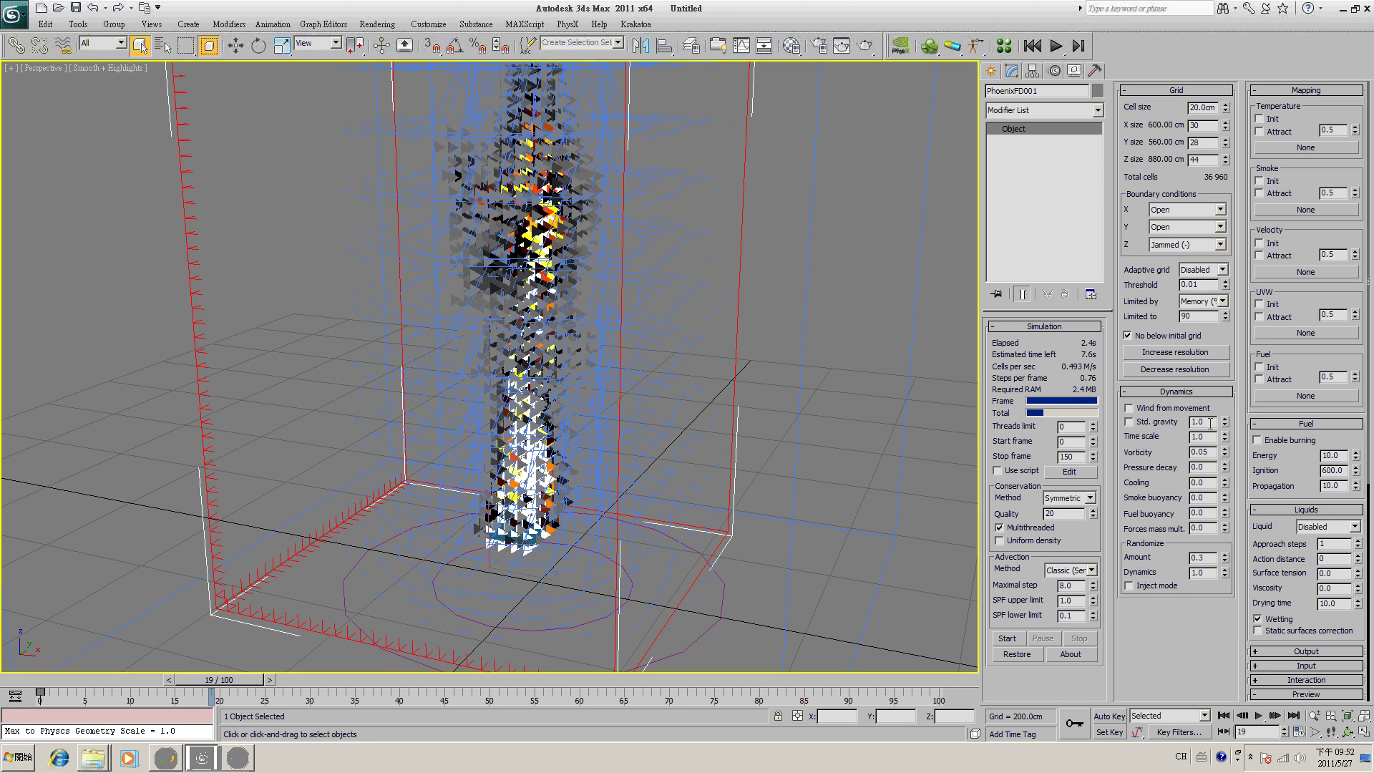
{"action": "left_click_drag", "start_coordinate": [232, 684], "coordinate": [40, 691]}
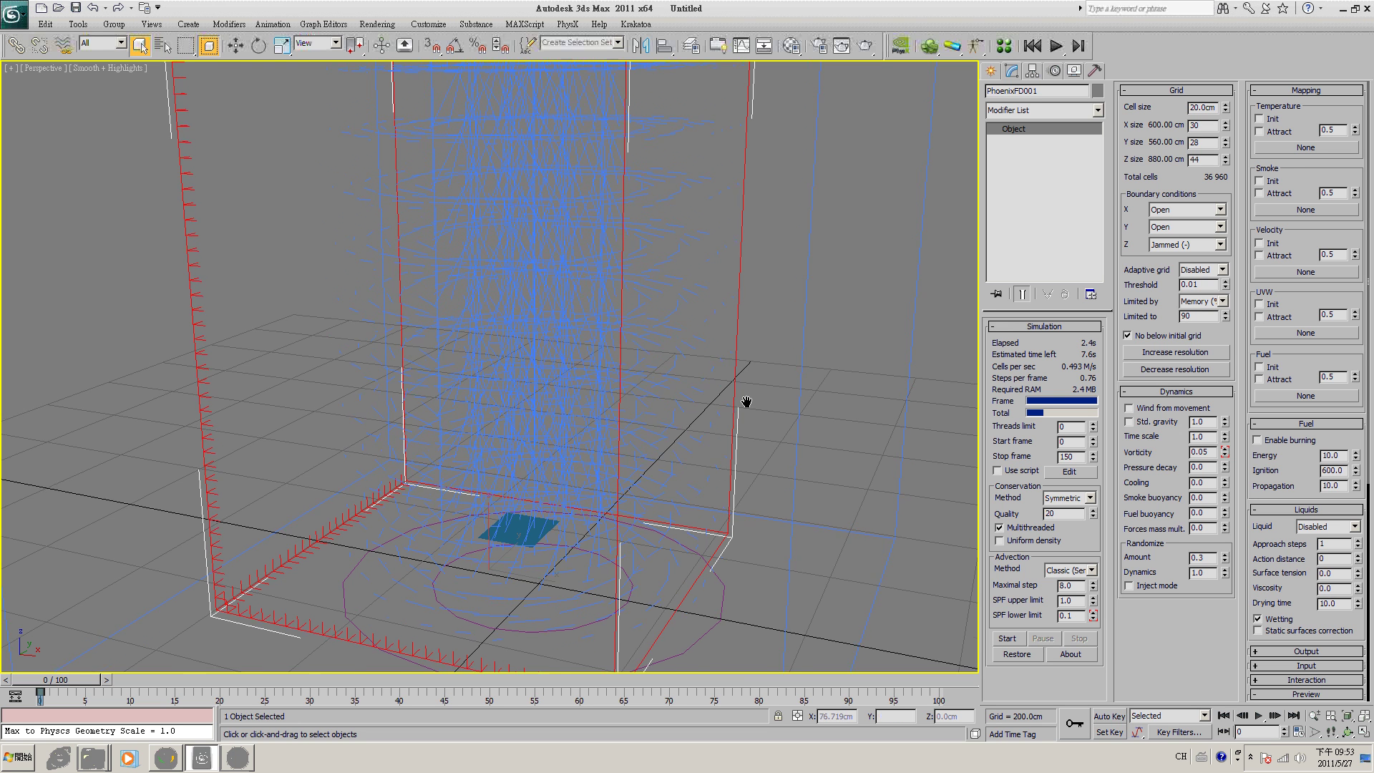
{"action": "middle_click_drag", "start_coordinate": [721, 488], "coordinate": [738, 433]}
{"action": "left_click_drag", "start_coordinate": [40, 691], "coordinate": [203, 693]}
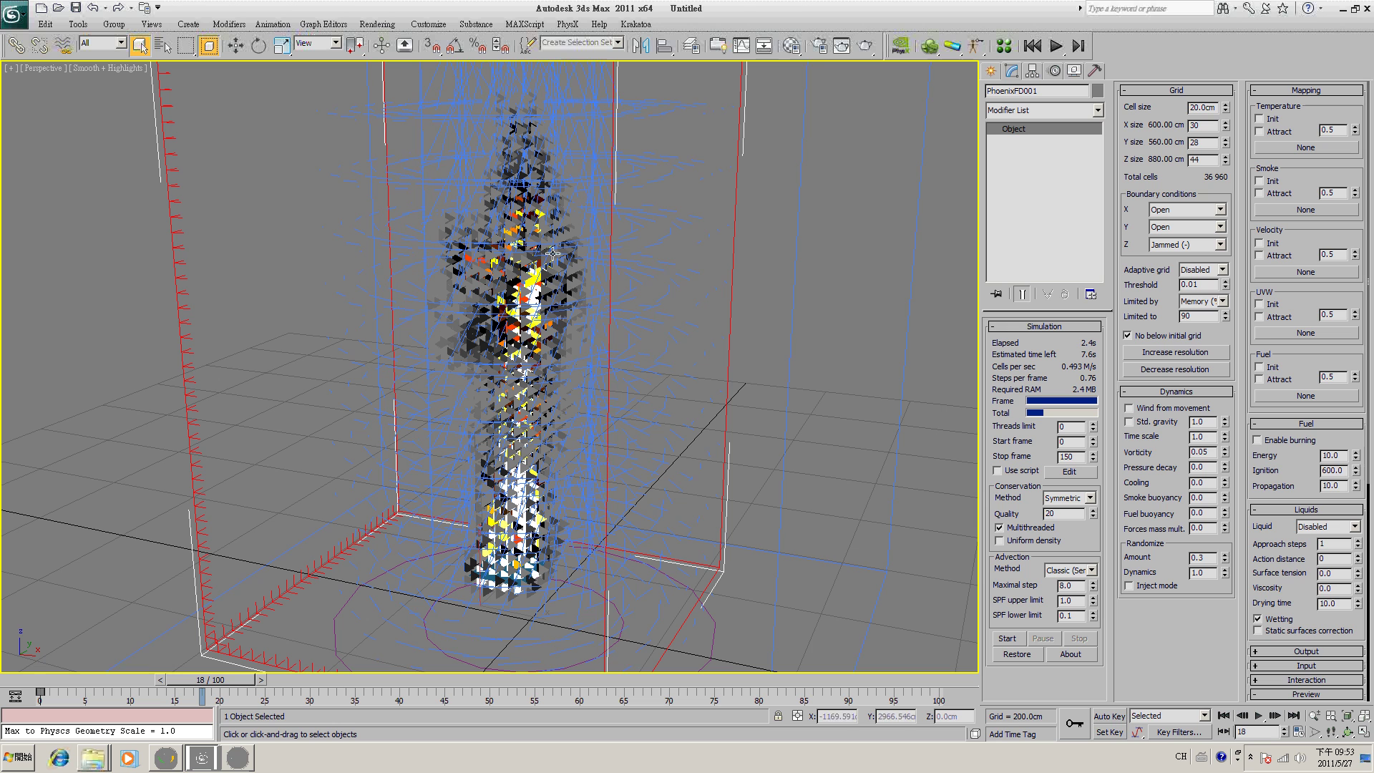
- Turn off the temperature channel in the simulator's preview and scrub to frame 30 to view the smoke alone
{"action": "left_click_drag", "start_coordinate": [1297, 562], "coordinate": [1304, 380]}
{"action": "scroll", "coordinate": [1304, 379], "scroll_direction": "down", "scroll_amount": 3}
{"action": "scroll", "coordinate": [1294, 577], "scroll_direction": "down", "scroll_amount": 1}
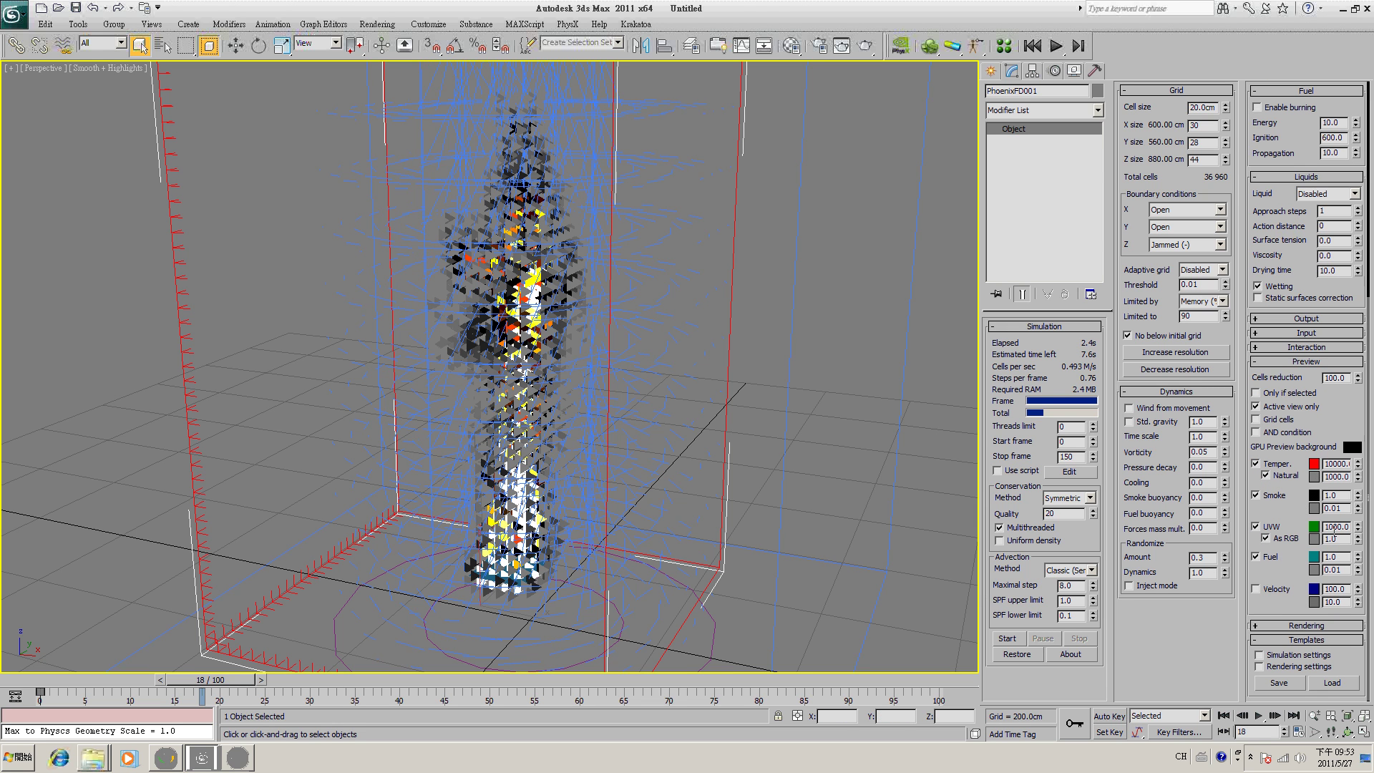
{"action": "left_click", "coordinate": [1331, 628]}
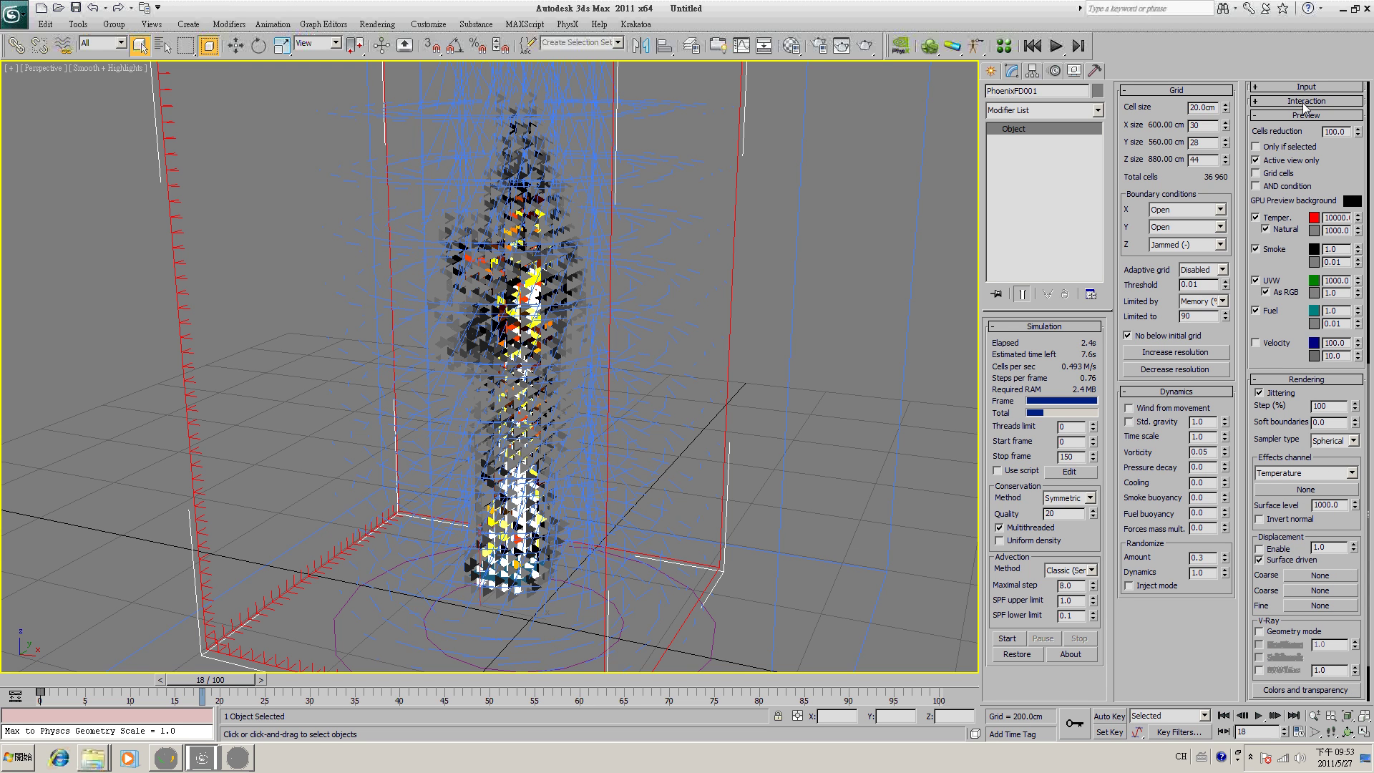
{"action": "scroll", "coordinate": [1335, 148], "scroll_direction": "up", "scroll_amount": 1}
{"action": "scroll", "coordinate": [1335, 147], "scroll_direction": "up", "scroll_amount": 2}
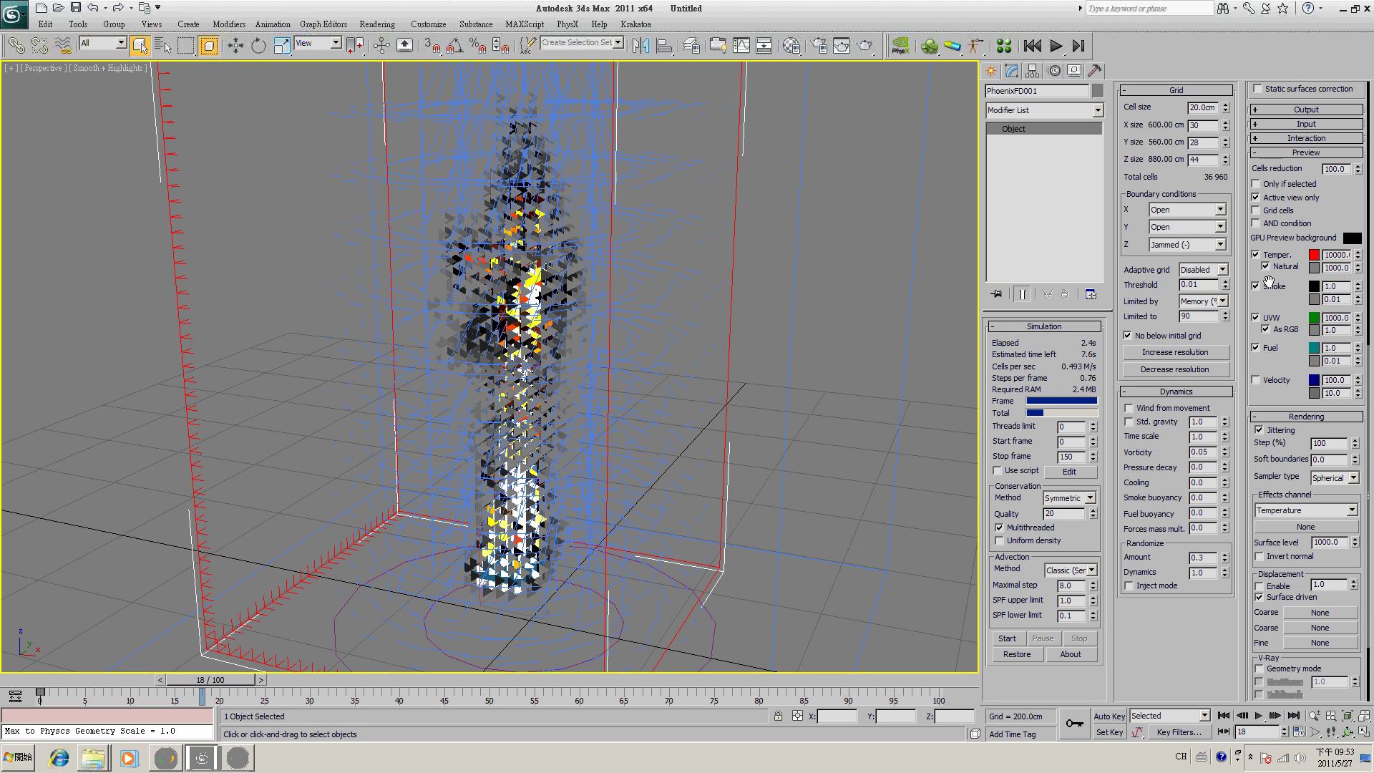
{"action": "left_click", "coordinate": [1280, 258]}
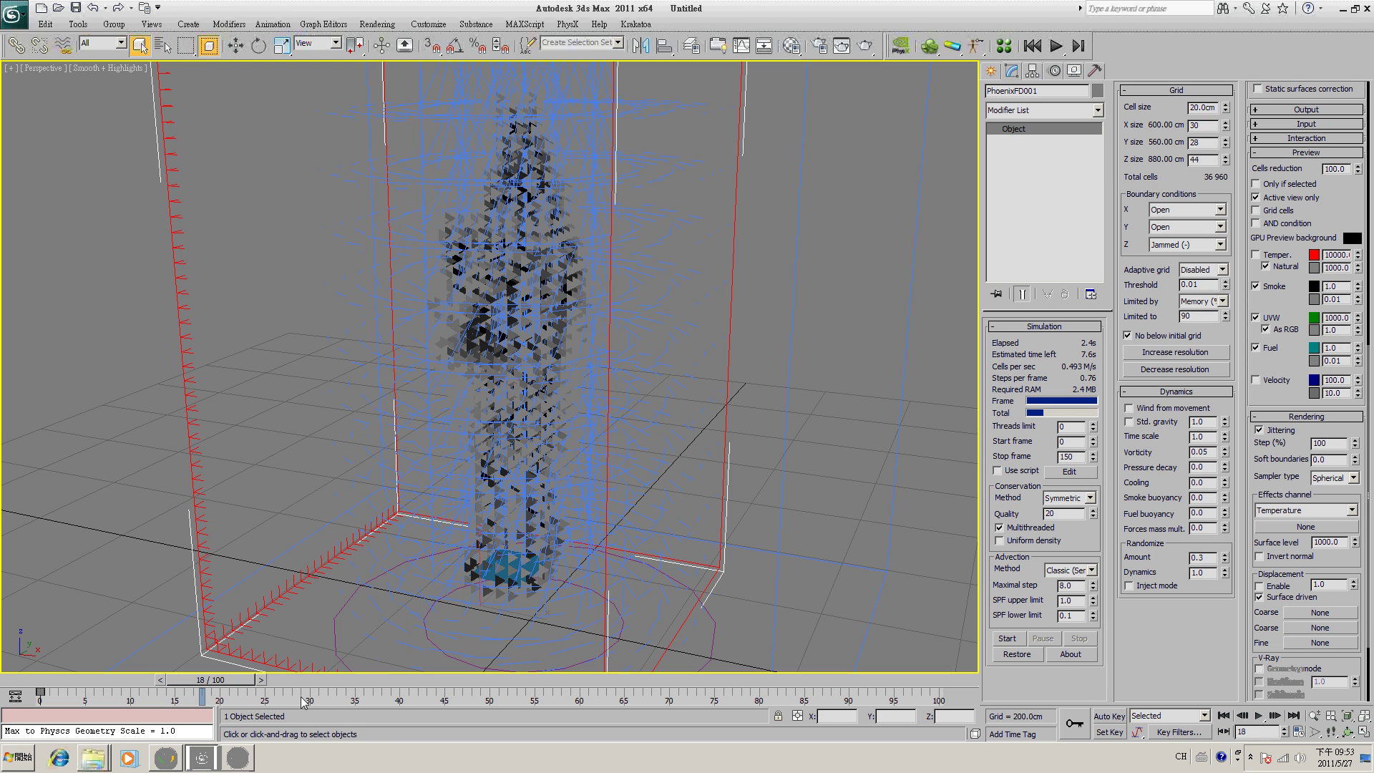
{"action": "left_click_drag", "start_coordinate": [236, 684], "coordinate": [341, 687]}
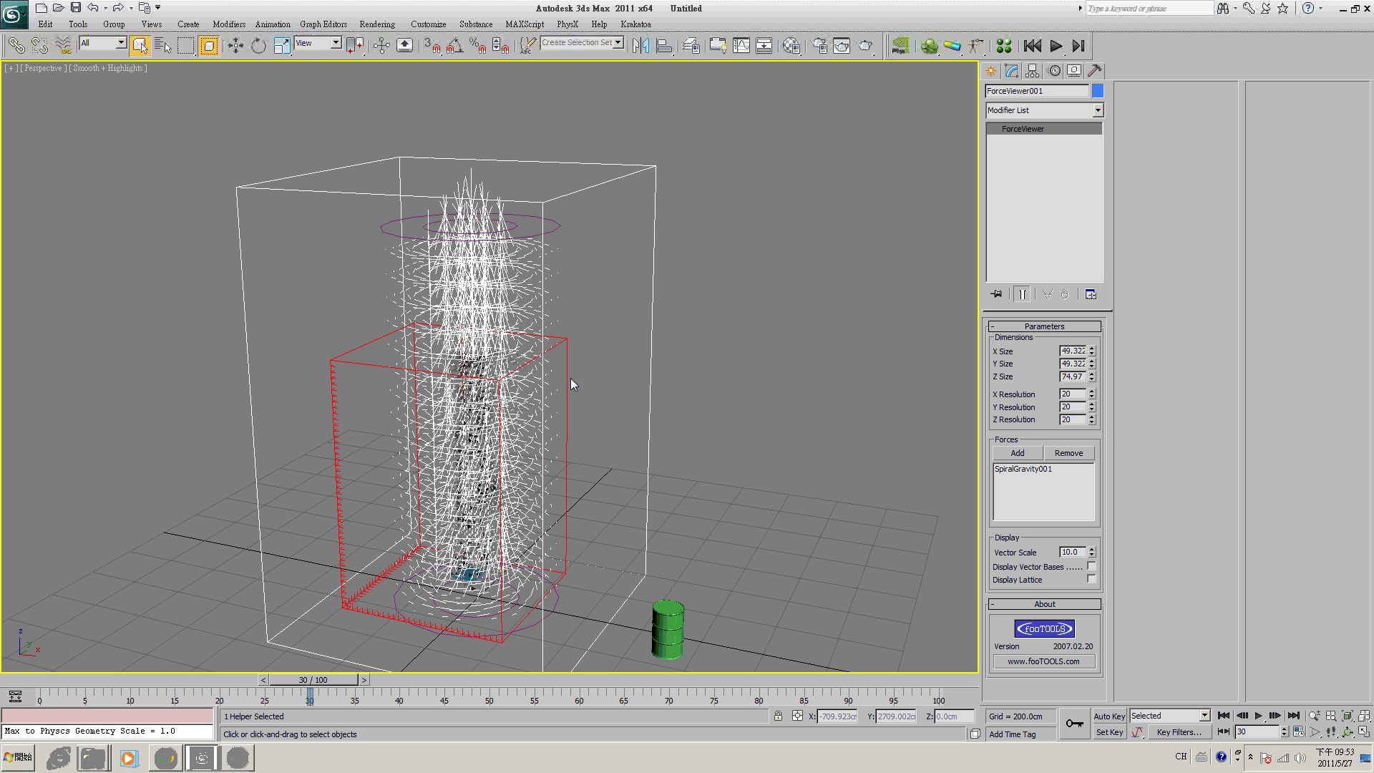
- Hide the selected force viewer helper
{"action": "right_click", "coordinate": [498, 301]}
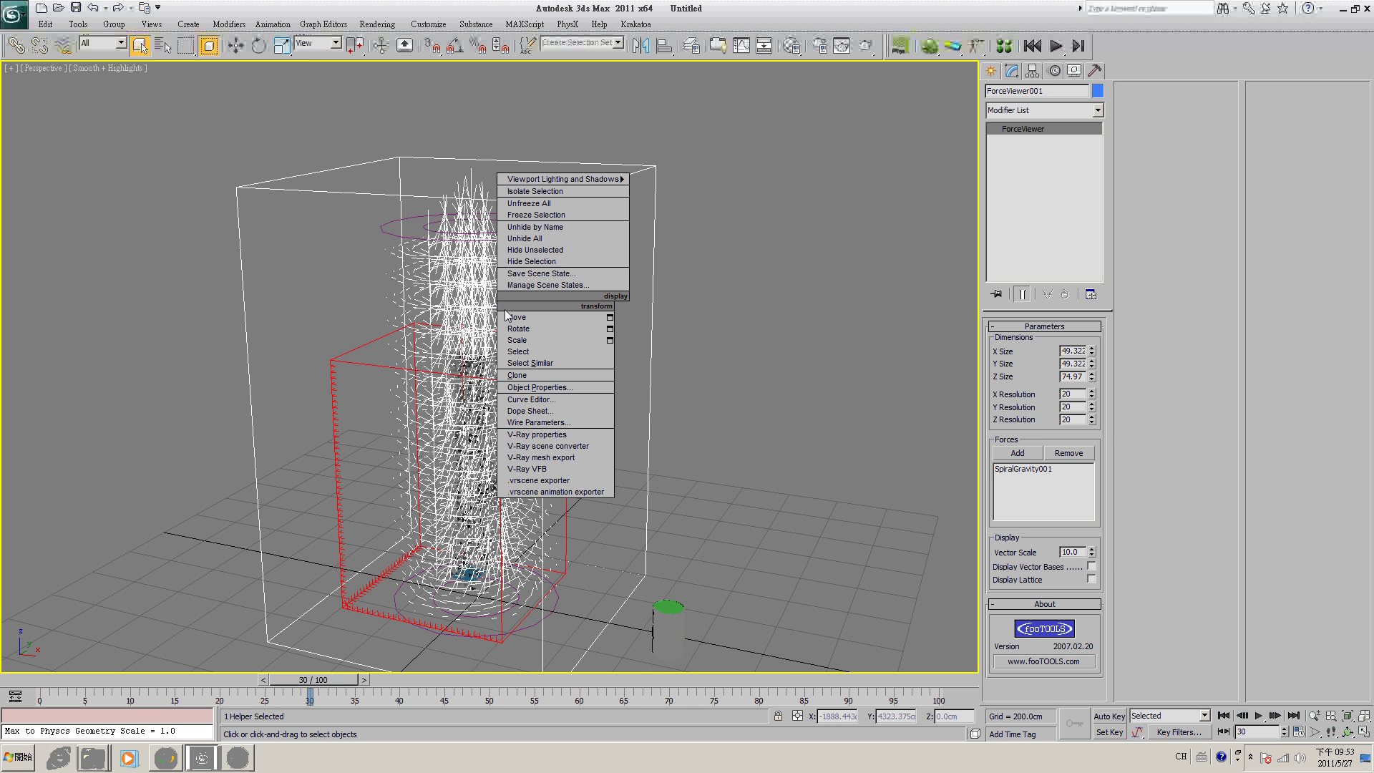
{"action": "left_click", "coordinate": [531, 261]}
{"action": "scroll", "coordinate": [644, 387], "scroll_direction": "up", "scroll_amount": 6}
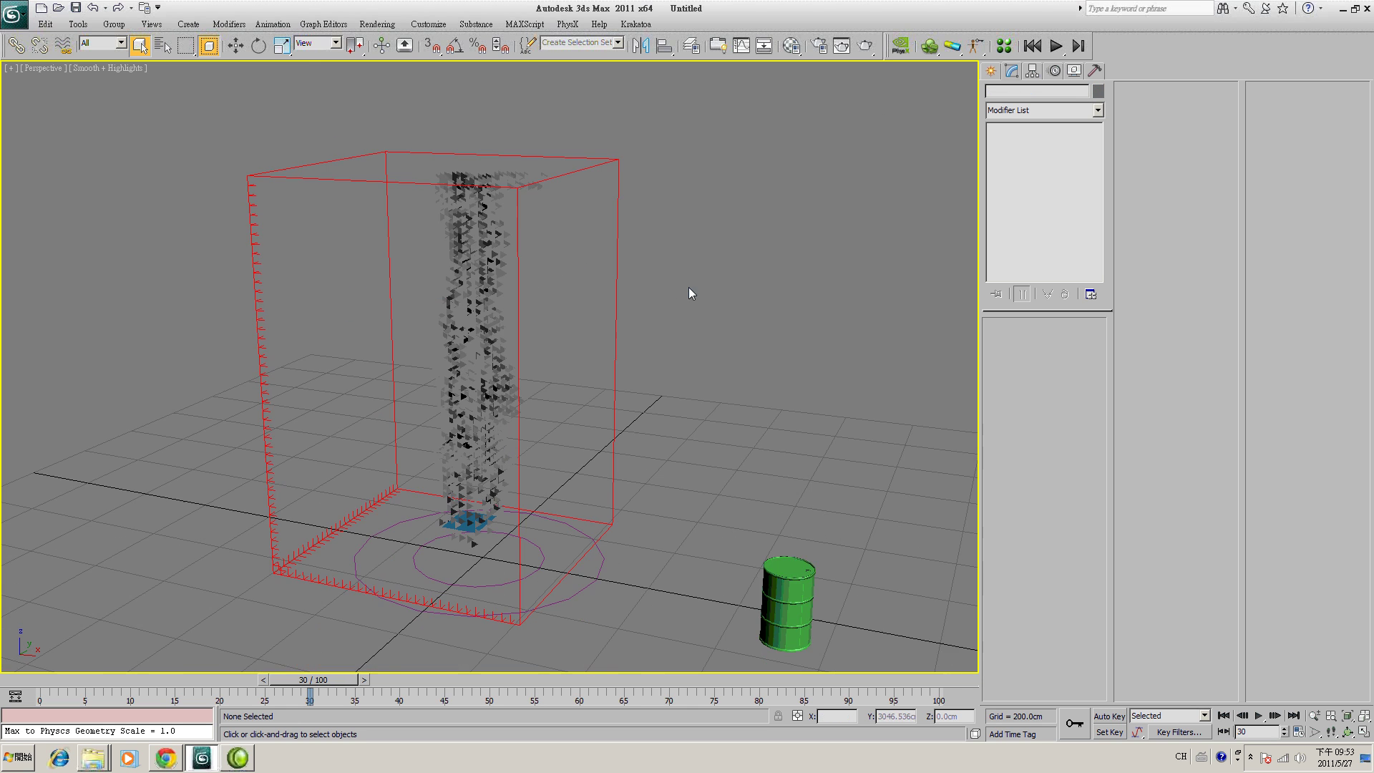
- Select the PhoenixFD simulator and set its adaptive grid to Speed
{"action": "left_click", "coordinate": [540, 430]}
{"action": "middle_click_drag", "start_coordinate": [716, 386], "coordinate": [718, 394]}
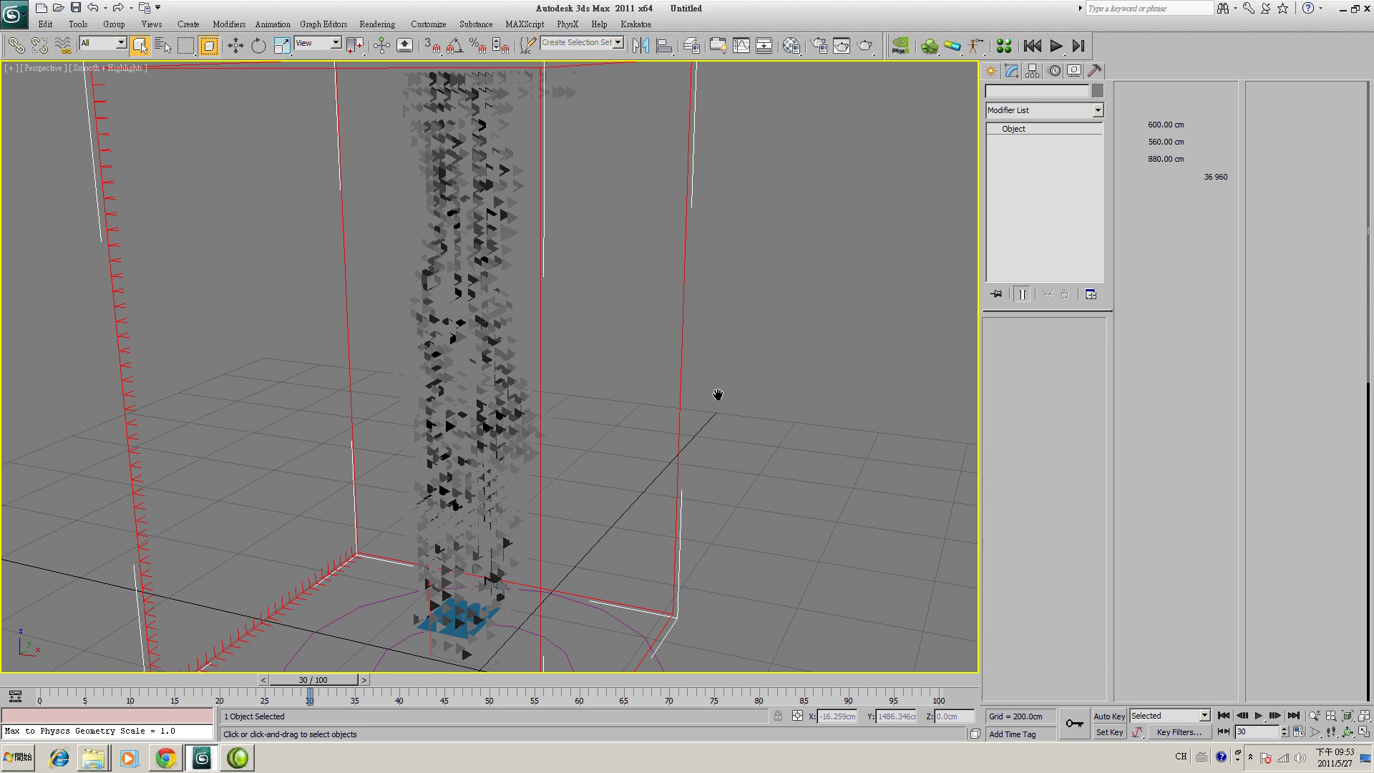
{"action": "scroll", "coordinate": [718, 394], "scroll_direction": "down", "scroll_amount": 4}
{"action": "middle_click_drag", "start_coordinate": [478, 259], "coordinate": [536, 362]}
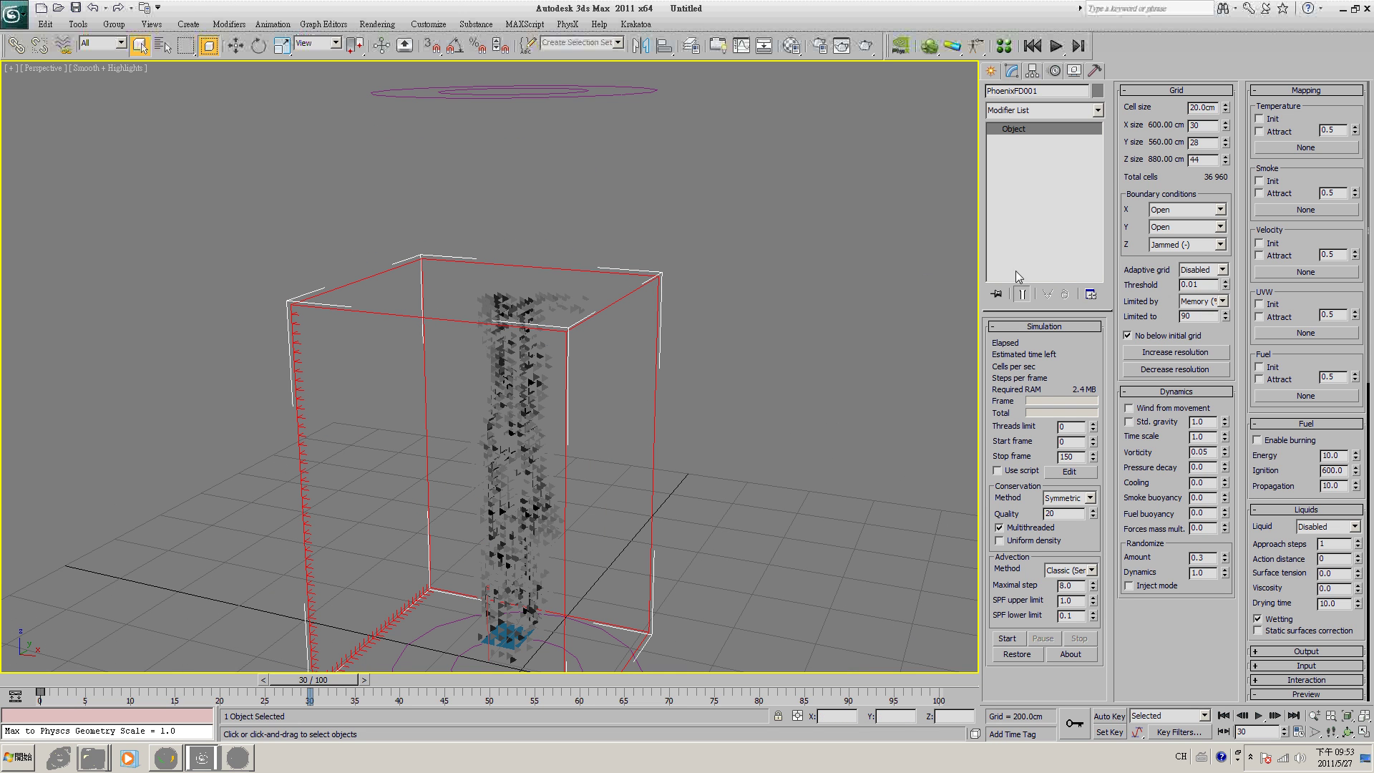
{"action": "left_click", "coordinate": [1221, 270]}
{"action": "left_click", "coordinate": [1206, 310]}
{"action": "middle_click_drag", "start_coordinate": [591, 374], "coordinate": [582, 329]}
{"action": "scroll", "coordinate": [583, 328], "scroll_direction": "down", "scroll_amount": 1}
{"action": "scroll", "coordinate": [582, 328], "scroll_direction": "up", "scroll_amount": 1}
{"action": "middle_click_drag", "start_coordinate": [625, 387], "coordinate": [621, 330]}
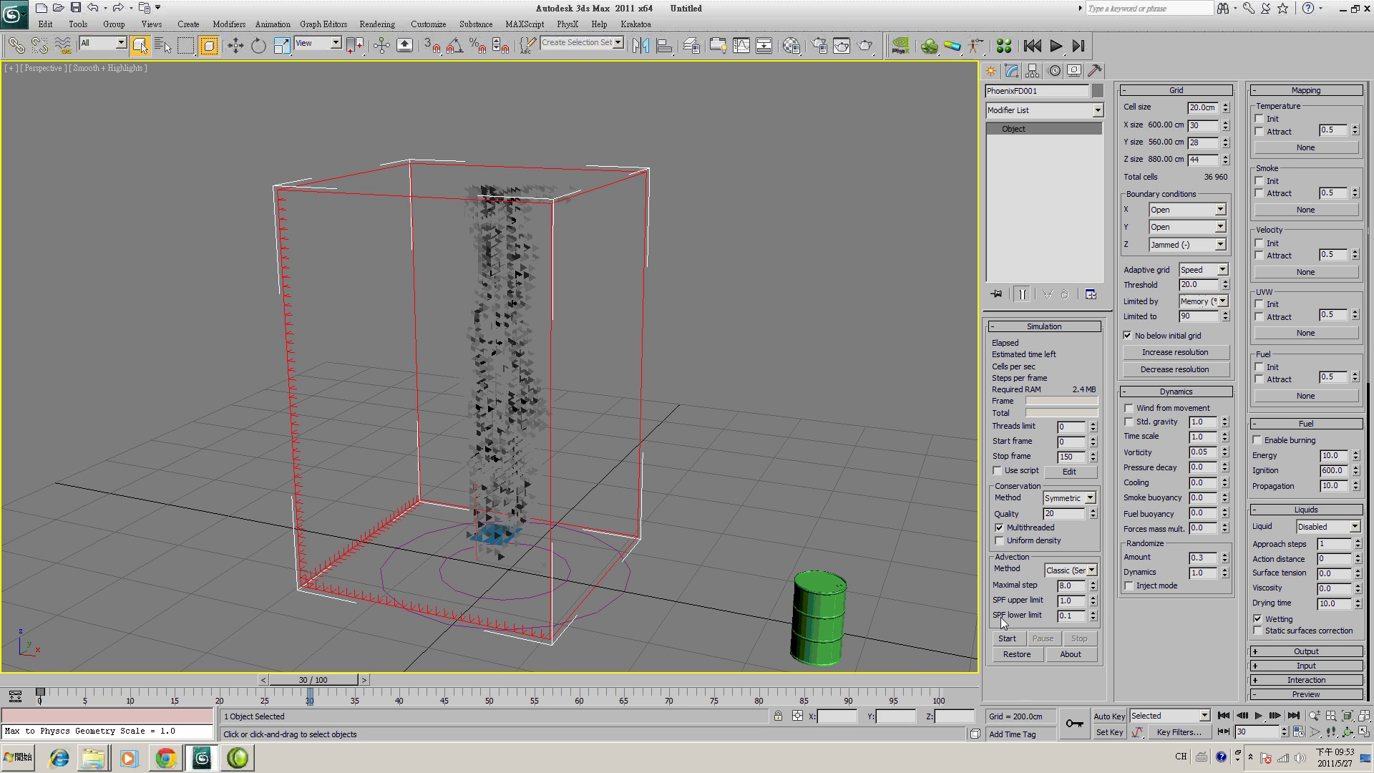
- Run the simulation with the adaptive grid, stop it, scrub to frame 28 to check the smoke and deselect the simulator
{"action": "left_click", "coordinate": [1008, 639]}
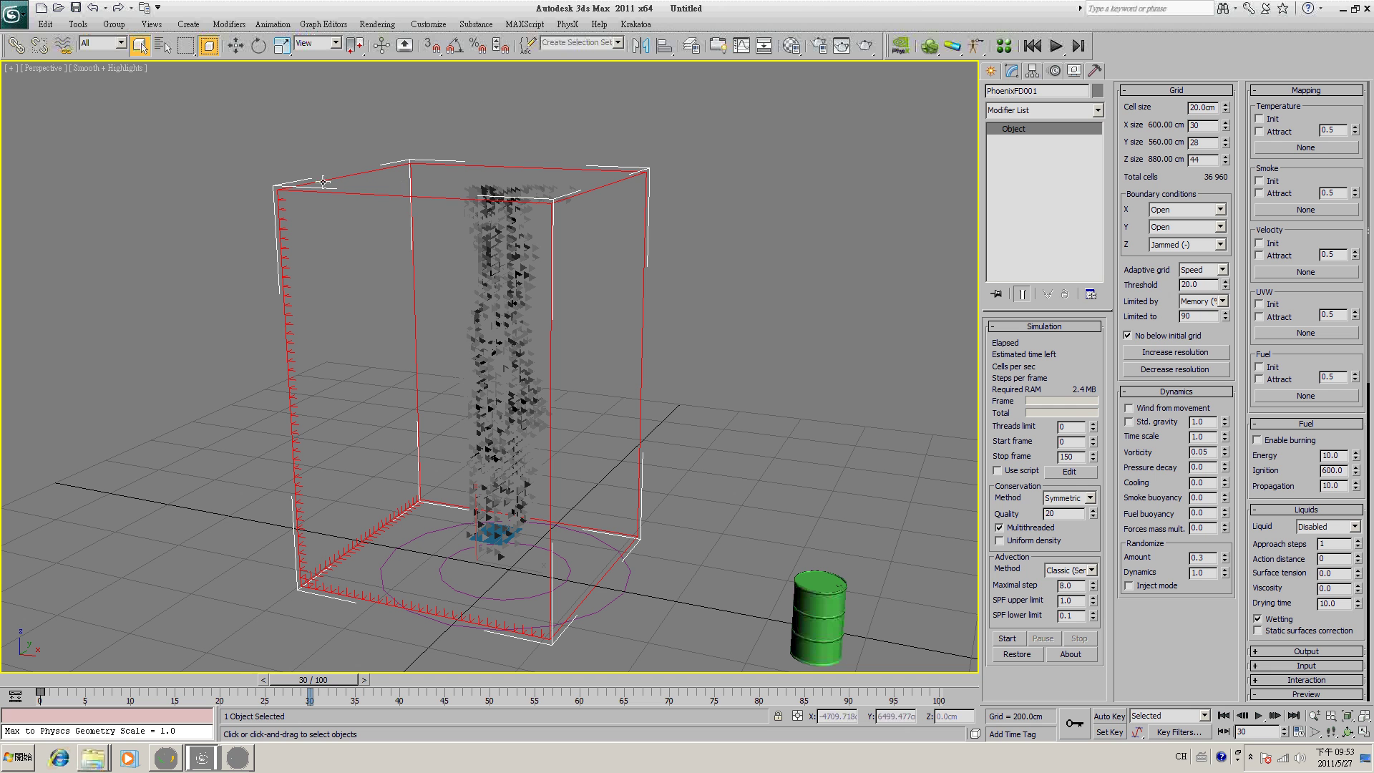
{"action": "left_click", "coordinate": [1008, 640]}
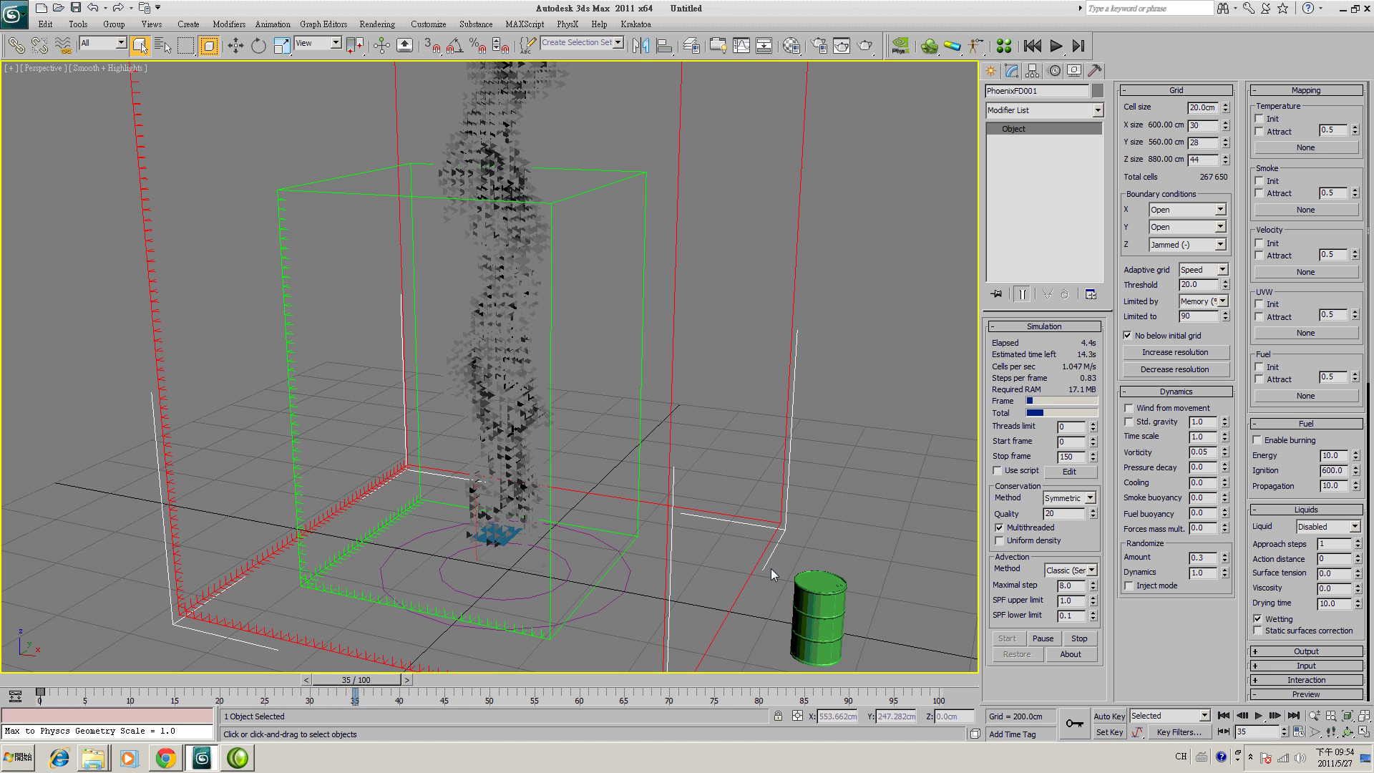
{"action": "left_click", "coordinate": [1079, 638]}
{"action": "left_click_drag", "start_coordinate": [429, 680], "coordinate": [294, 705]}
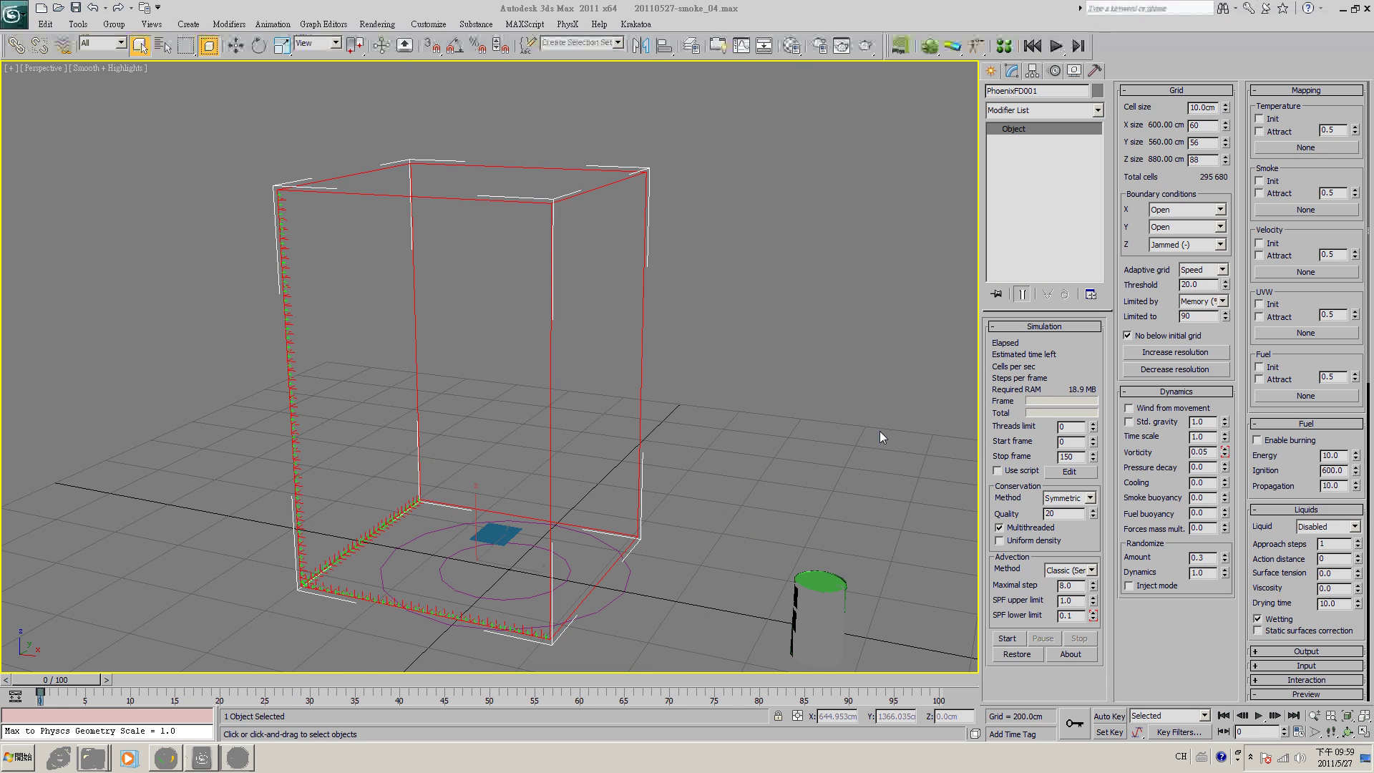
{"action": "left_click", "coordinate": [878, 431]}
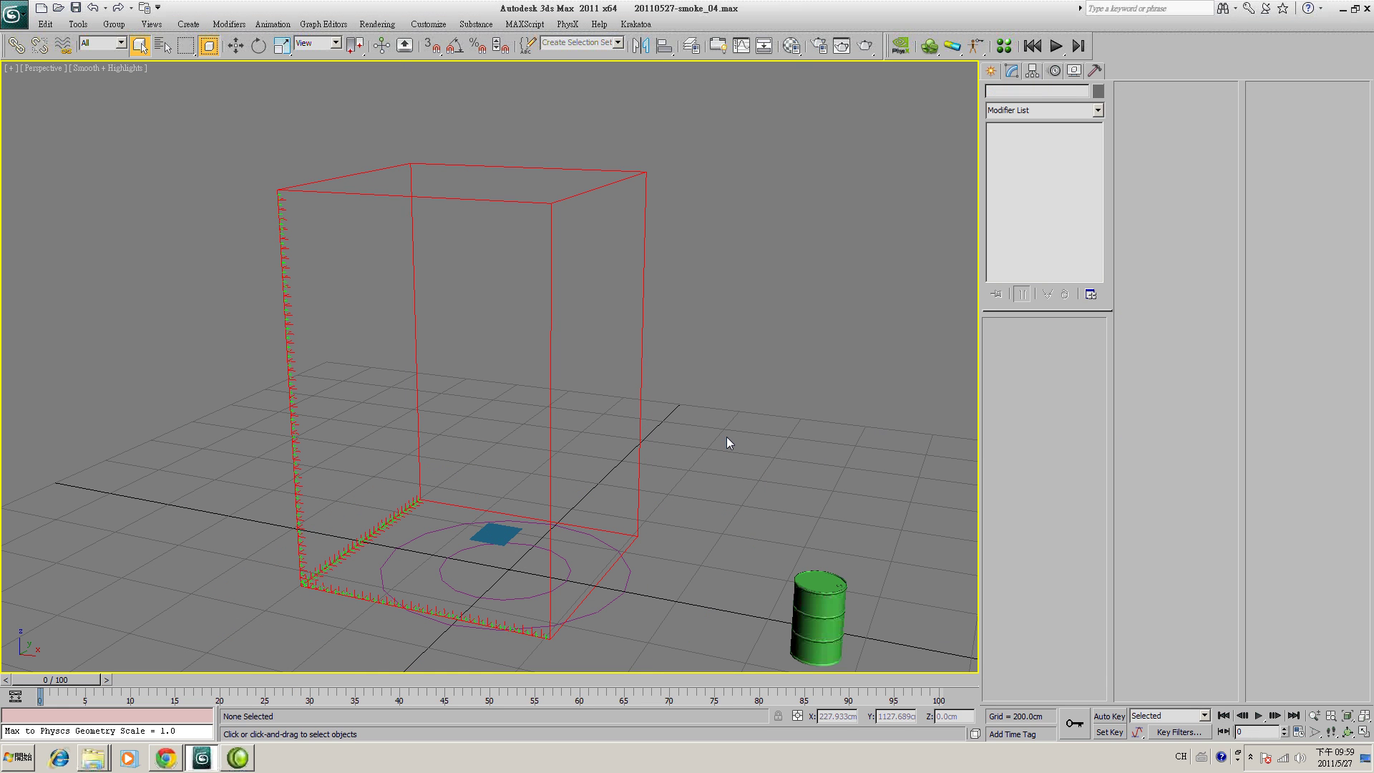
- Select the SpiralGravity force below the smoke source and lower it slightly, to about -30 cm in Z
{"action": "left_click", "coordinate": [639, 409]}
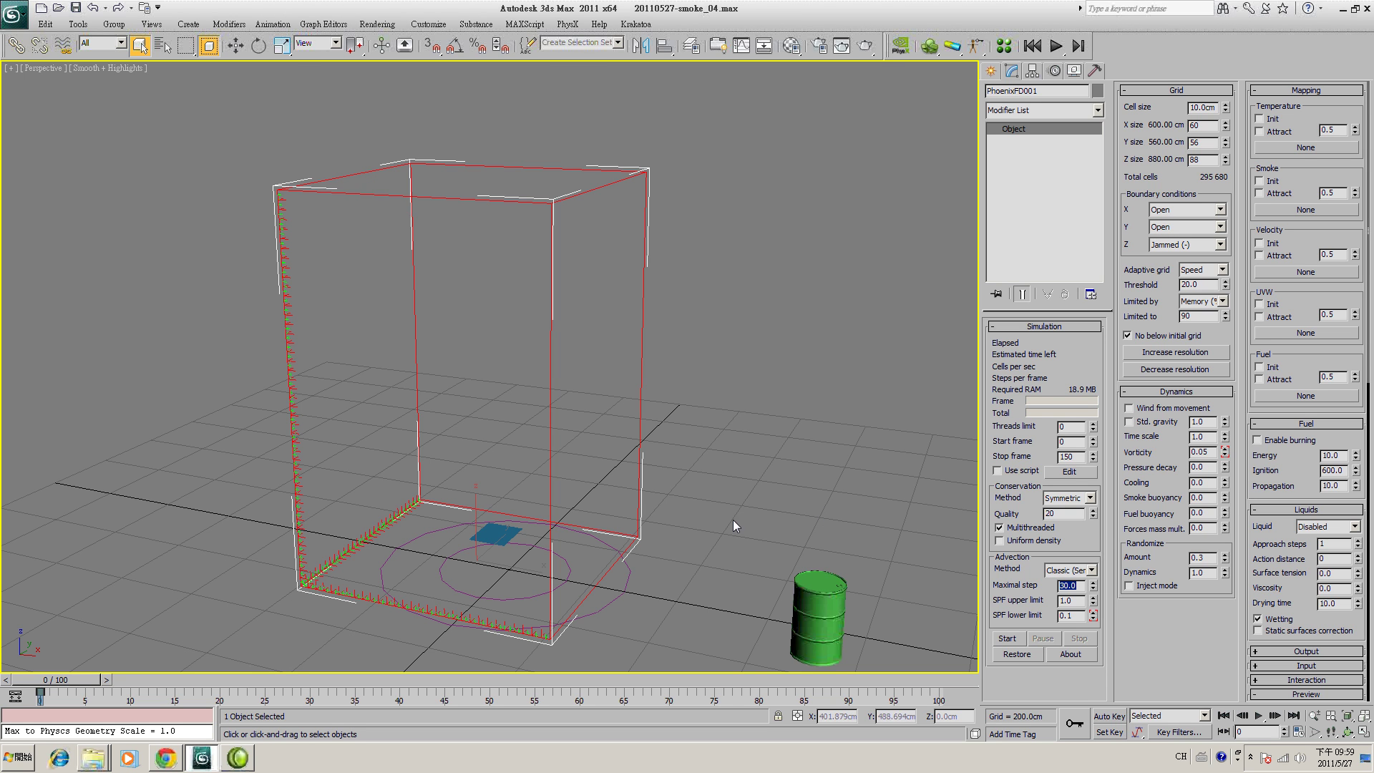
{"action": "left_click", "coordinate": [840, 441]}
{"action": "left_click", "coordinate": [536, 548]}
{"action": "middle_click_drag", "start_coordinate": [724, 438], "coordinate": [739, 378]}
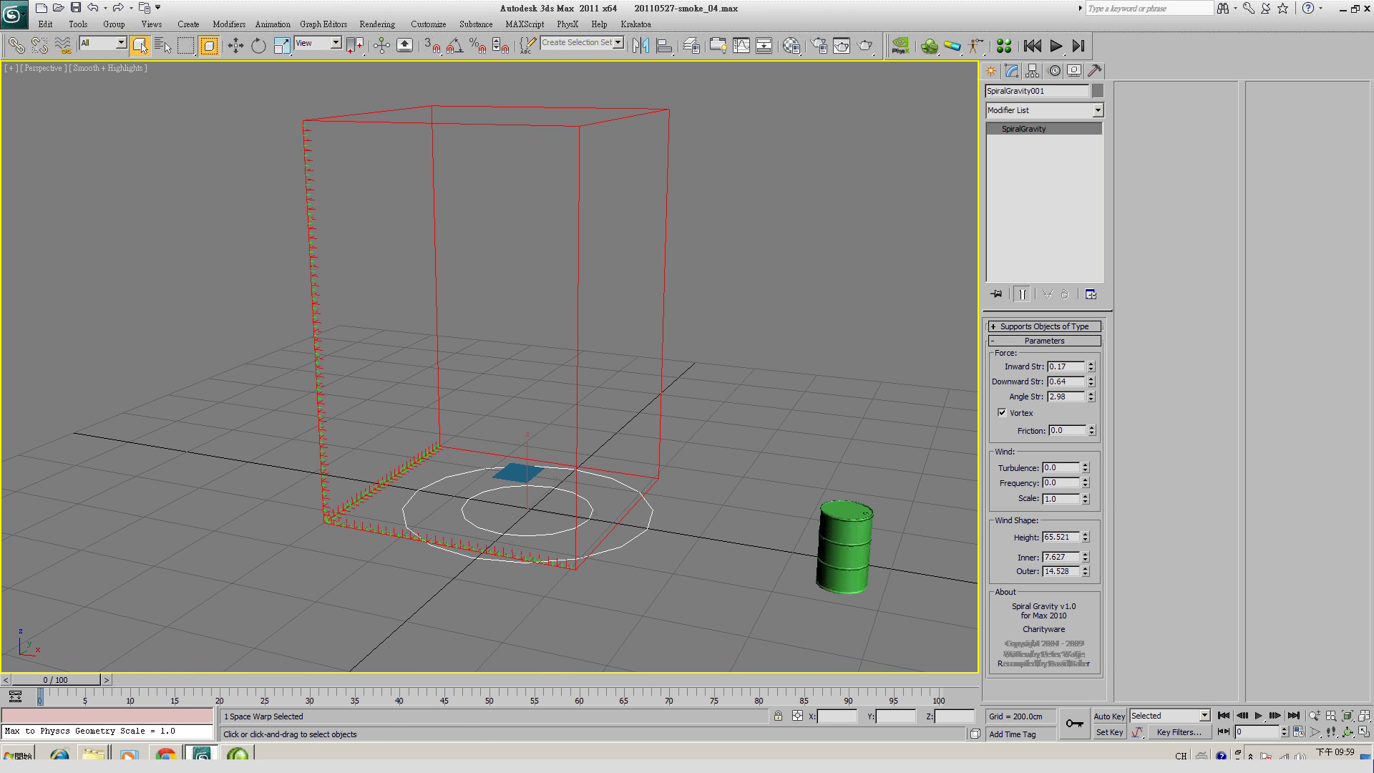
{"action": "middle_click_drag", "start_coordinate": [494, 379], "coordinate": [583, 589], "text": "alt"}
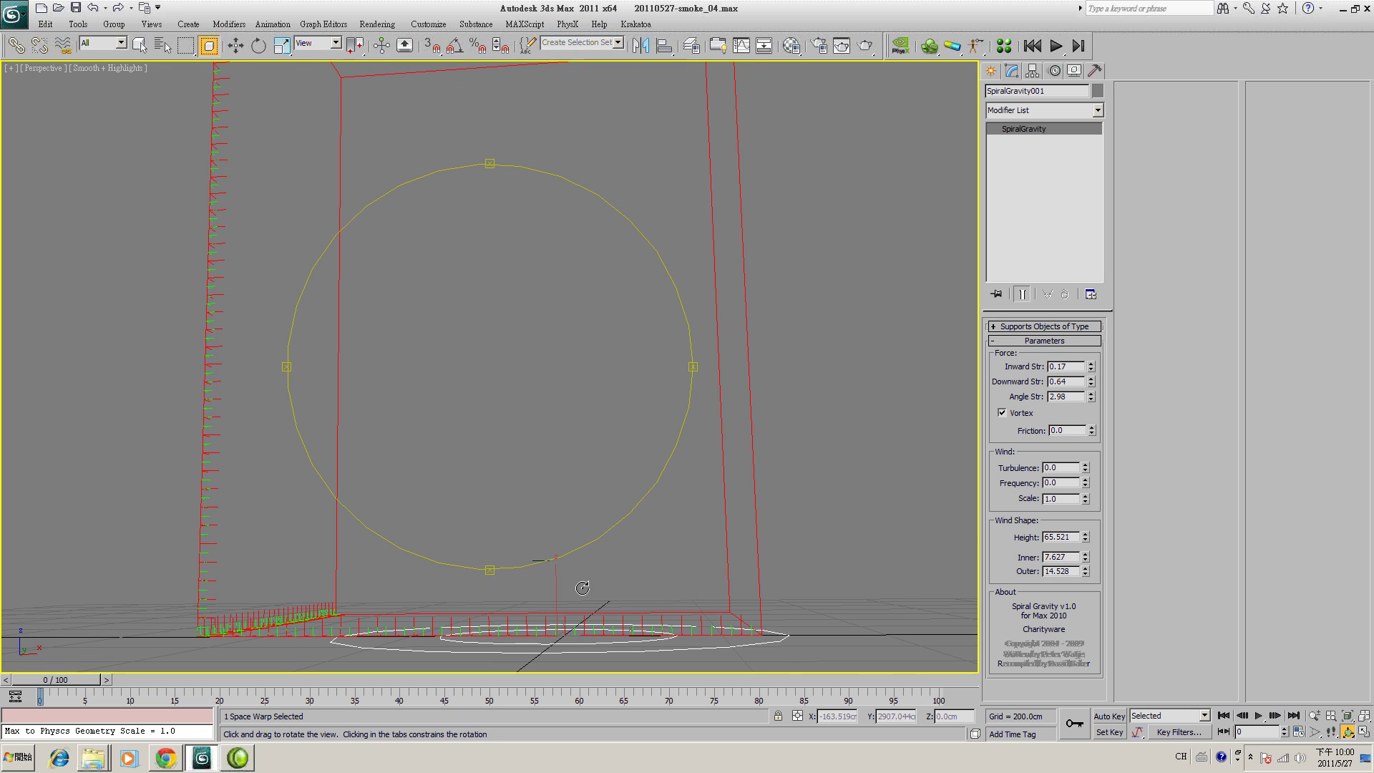
{"action": "left_click", "coordinate": [236, 45]}
{"action": "left_click_drag", "start_coordinate": [557, 585], "coordinate": [558, 610]}
{"action": "middle_click_drag", "start_coordinate": [561, 512], "coordinate": [547, 481]}
{"action": "left_click", "coordinate": [1347, 730]}
{"action": "left_click_drag", "start_coordinate": [533, 456], "coordinate": [551, 533]}
{"action": "key", "text": "w"}
- Unhide all objects and select the force viewer helper around the spiral force
{"action": "right_click", "coordinate": [889, 315]}
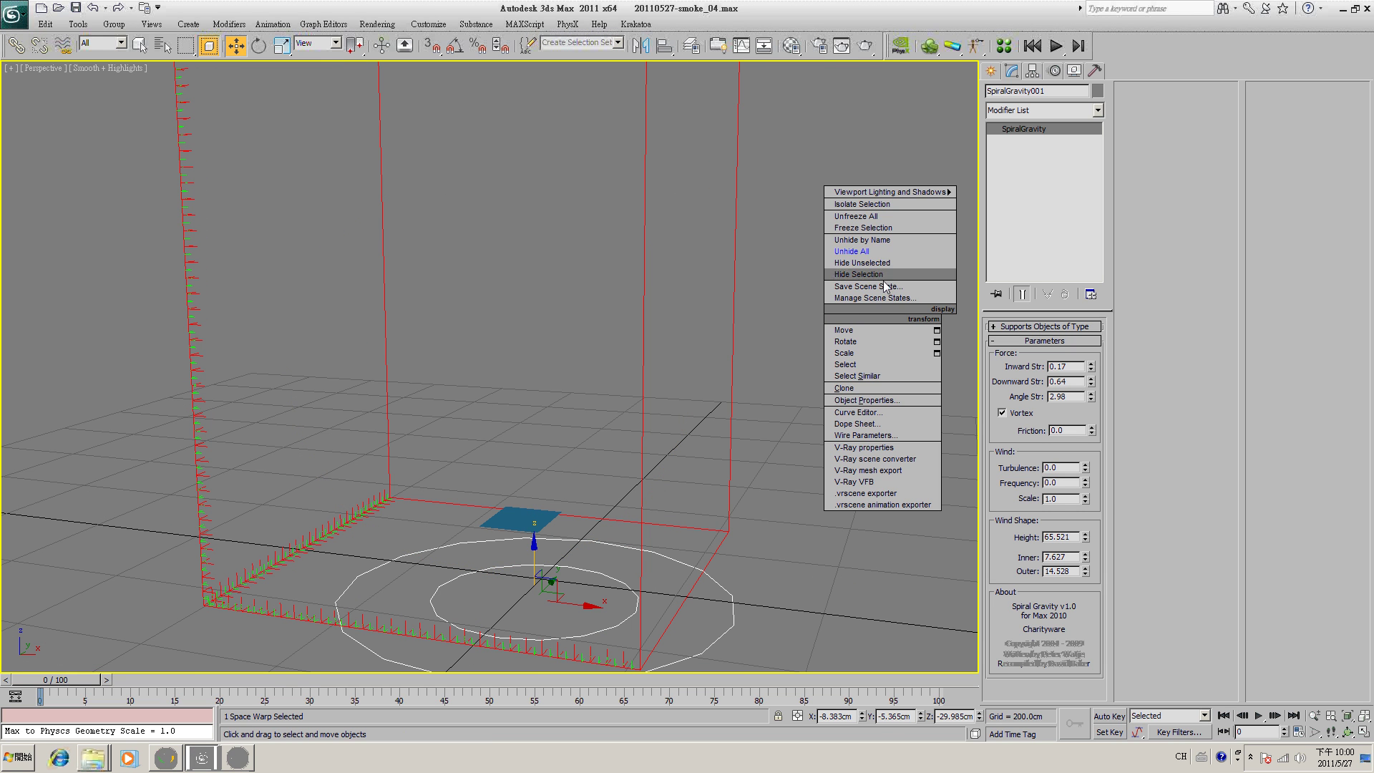
{"action": "left_click", "coordinate": [880, 252]}
{"action": "middle_click_drag", "start_coordinate": [745, 439], "coordinate": [719, 493]}
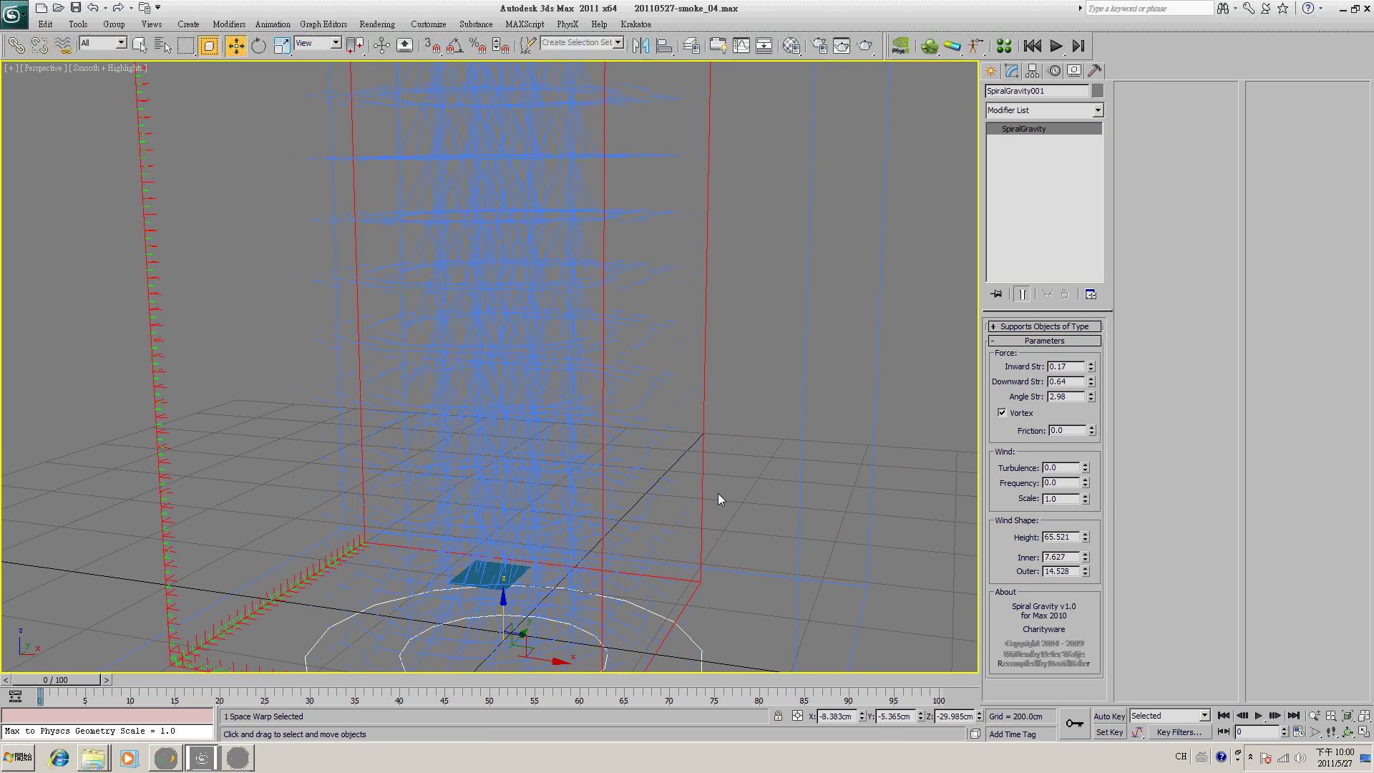
{"action": "scroll", "coordinate": [718, 492], "scroll_direction": "down", "scroll_amount": 2}
{"action": "left_click", "coordinate": [558, 376]}
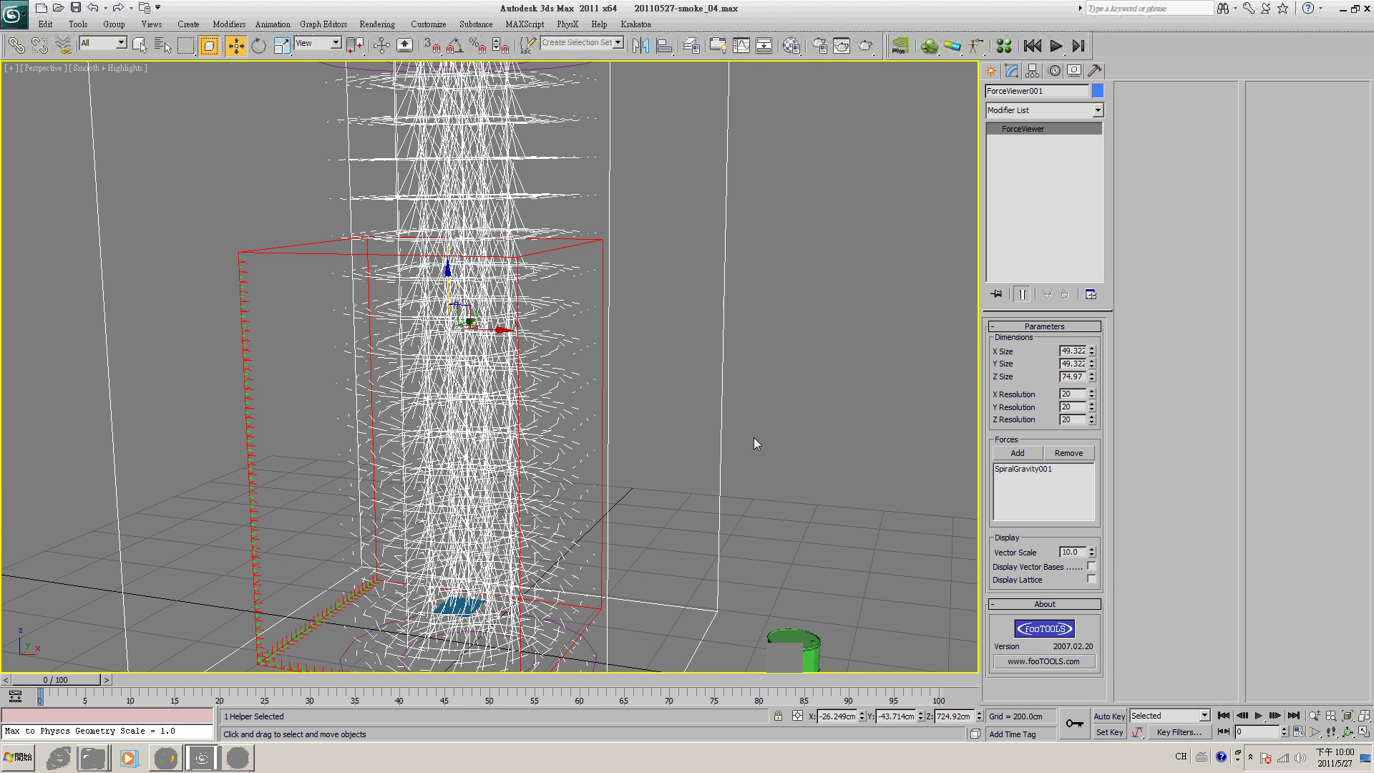
- Set the force viewer helper's Z resolution to 5 and view the force vectors from above
{"action": "scroll", "coordinate": [754, 438], "scroll_direction": "down", "scroll_amount": 2}
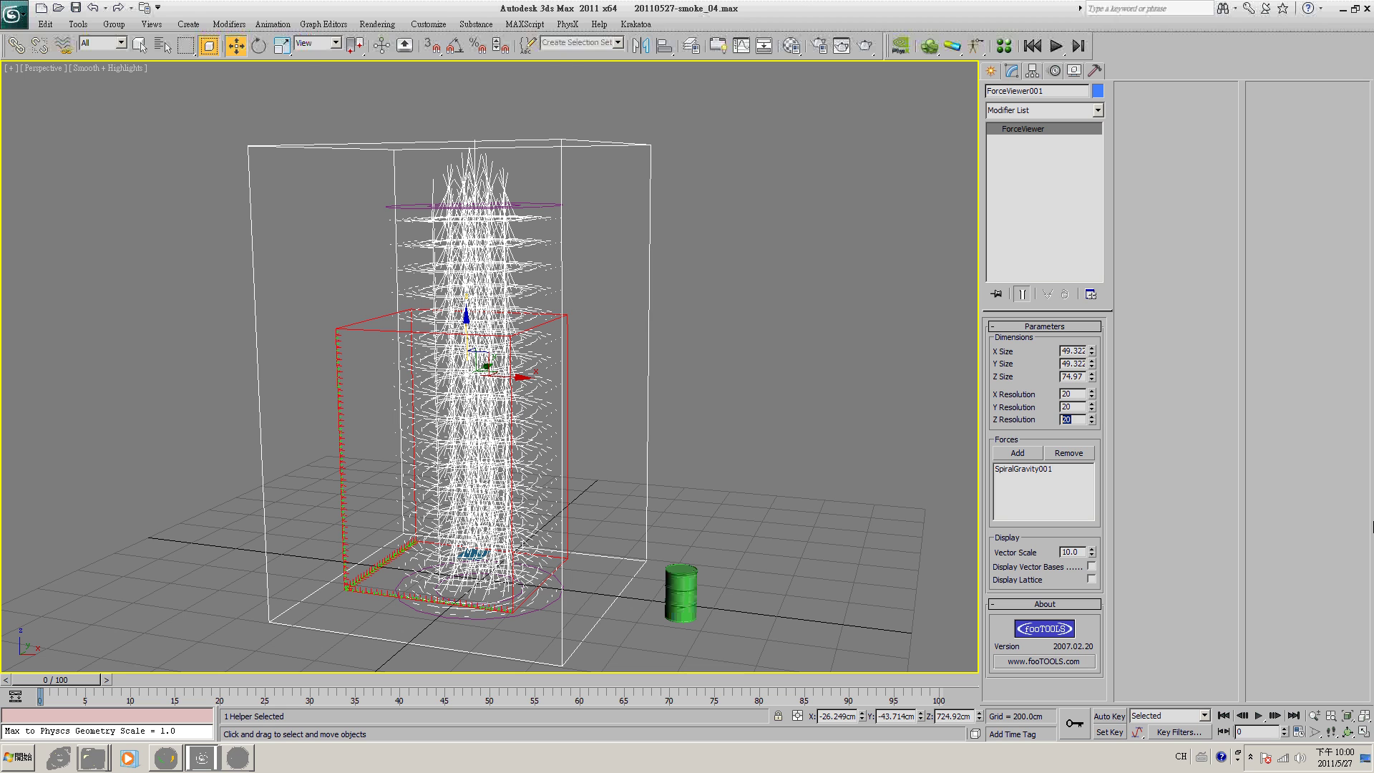
{"action": "left_click", "coordinate": [1075, 420]}
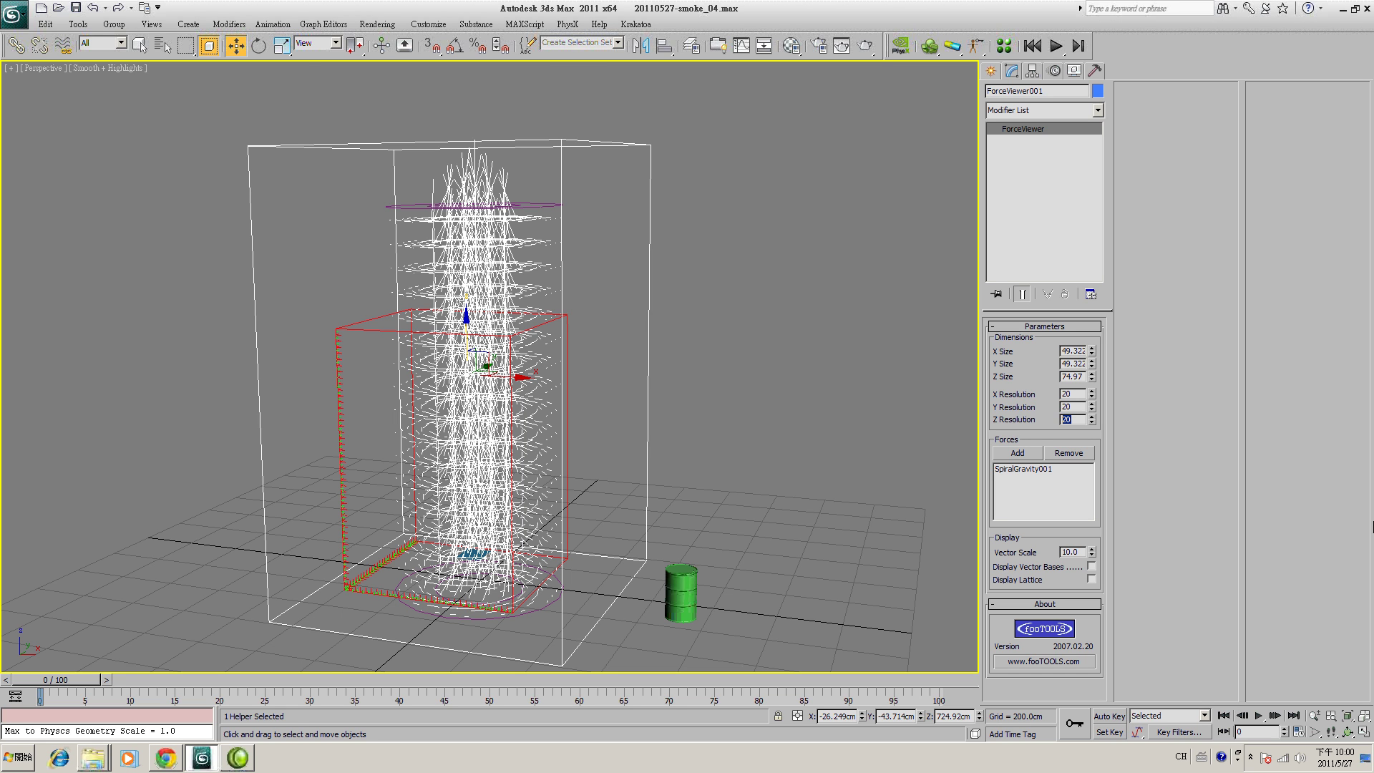
{"action": "key", "text": "Return"}
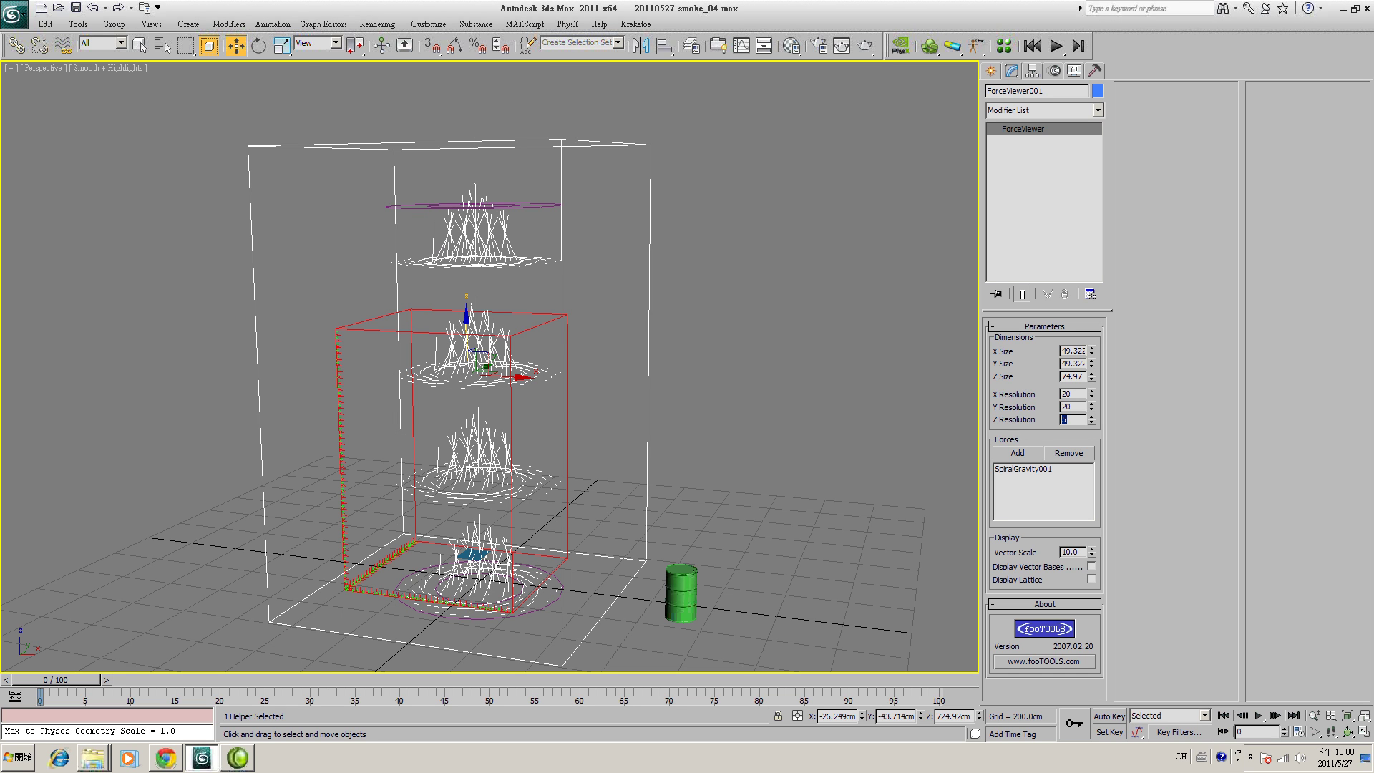
{"action": "left_click", "coordinate": [1348, 731]}
{"action": "left_click_drag", "start_coordinate": [339, 307], "coordinate": [542, 444]}
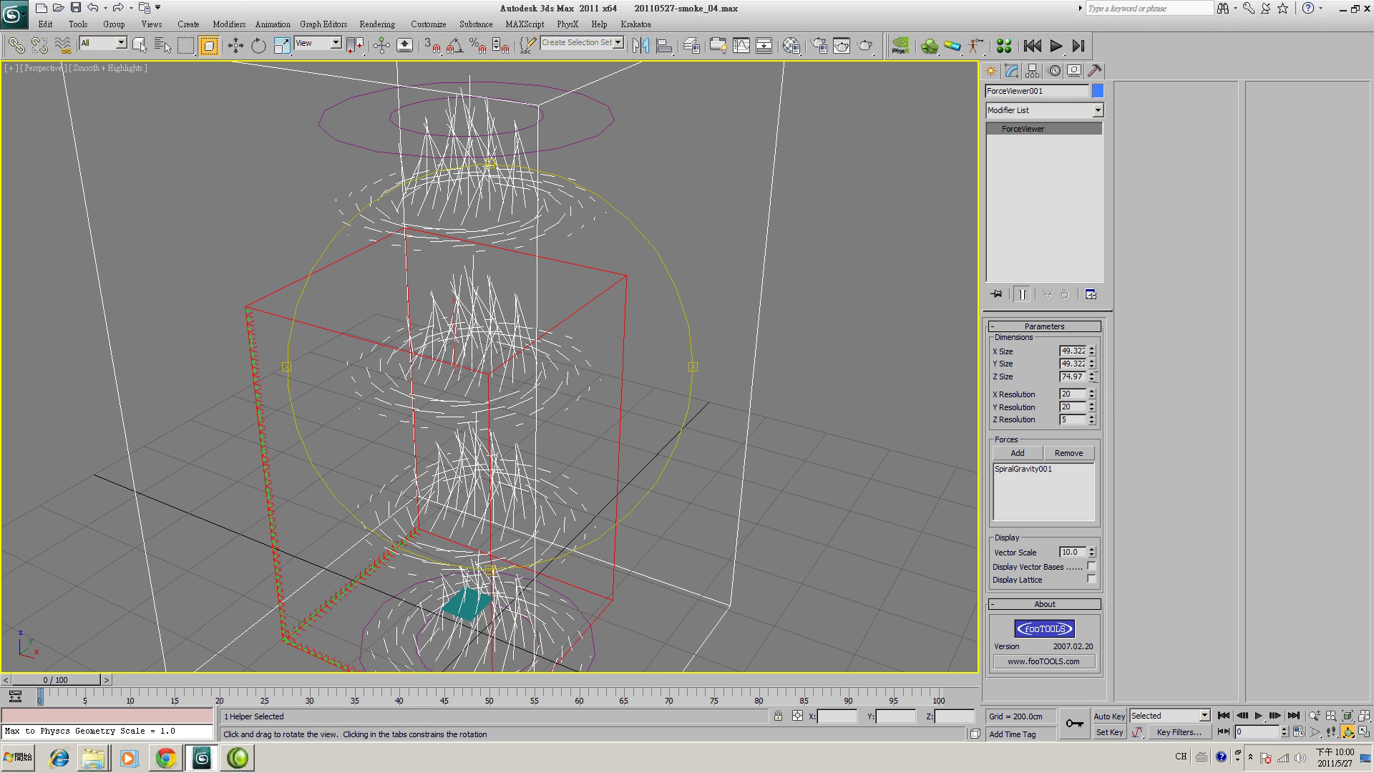
- Change the force viewer helper's wire colour to white
{"action": "left_click", "coordinate": [237, 46]}
{"action": "left_click", "coordinate": [599, 120]}
{"action": "left_click", "coordinate": [494, 228]}
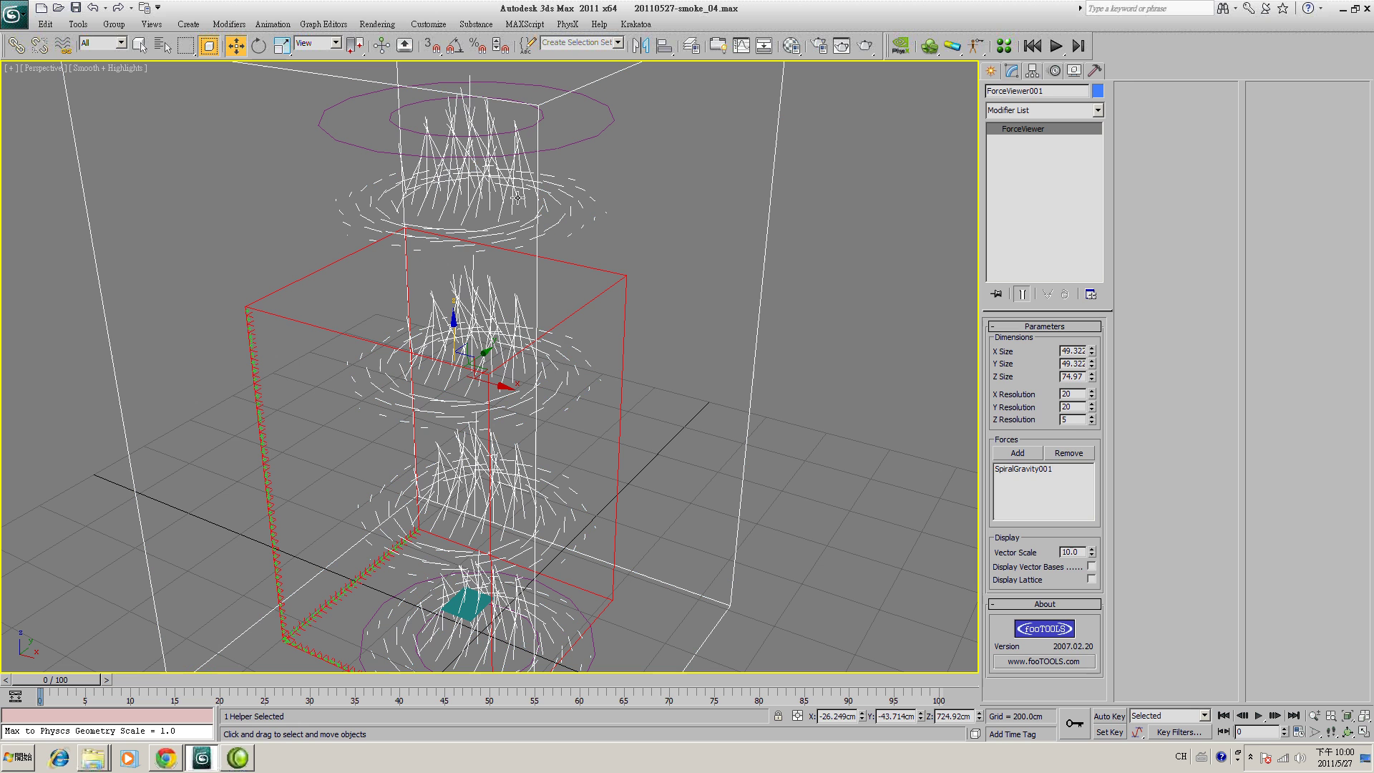
{"action": "left_click", "coordinate": [1097, 91]}
{"action": "left_click", "coordinate": [814, 406]}
{"action": "left_click", "coordinate": [759, 454]}
- Set the SpiralGravity force to Inward Str 0.67, Downward Str 0.31, Angle Str 6.26 and Friction 0.1, and deselect it
{"action": "left_click", "coordinate": [587, 139]}
{"action": "middle_click_drag", "start_coordinate": [640, 242], "coordinate": [653, 275]}
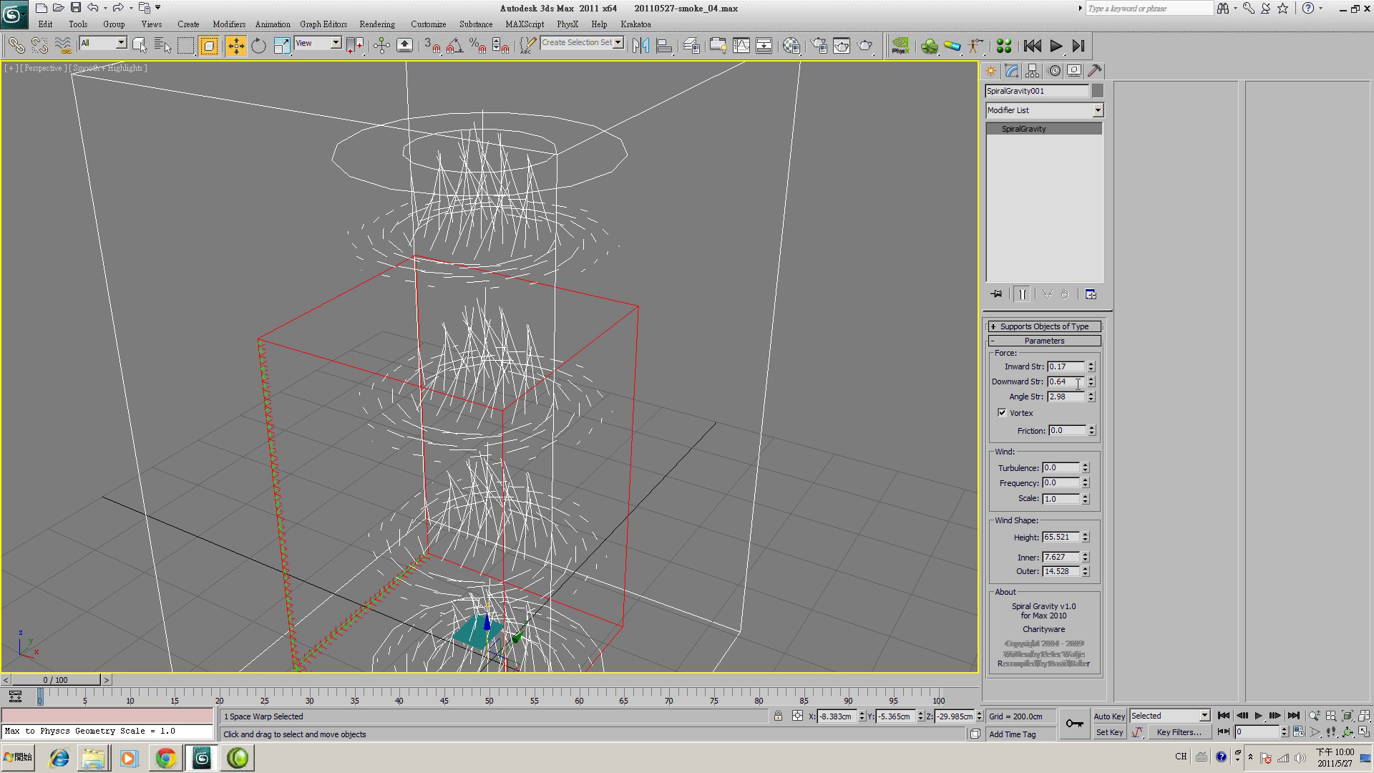
{"action": "left_click_drag", "start_coordinate": [1091, 398], "coordinate": [1114, 145]}
{"action": "mouse_move", "coordinate": [1091, 382]}
{"action": "left_mouse_down"}
{"action": "mouse_move", "coordinate": [1091, 322]}
{"action": "mouse_move", "coordinate": [1090, 396]}
{"action": "left_mouse_up"}
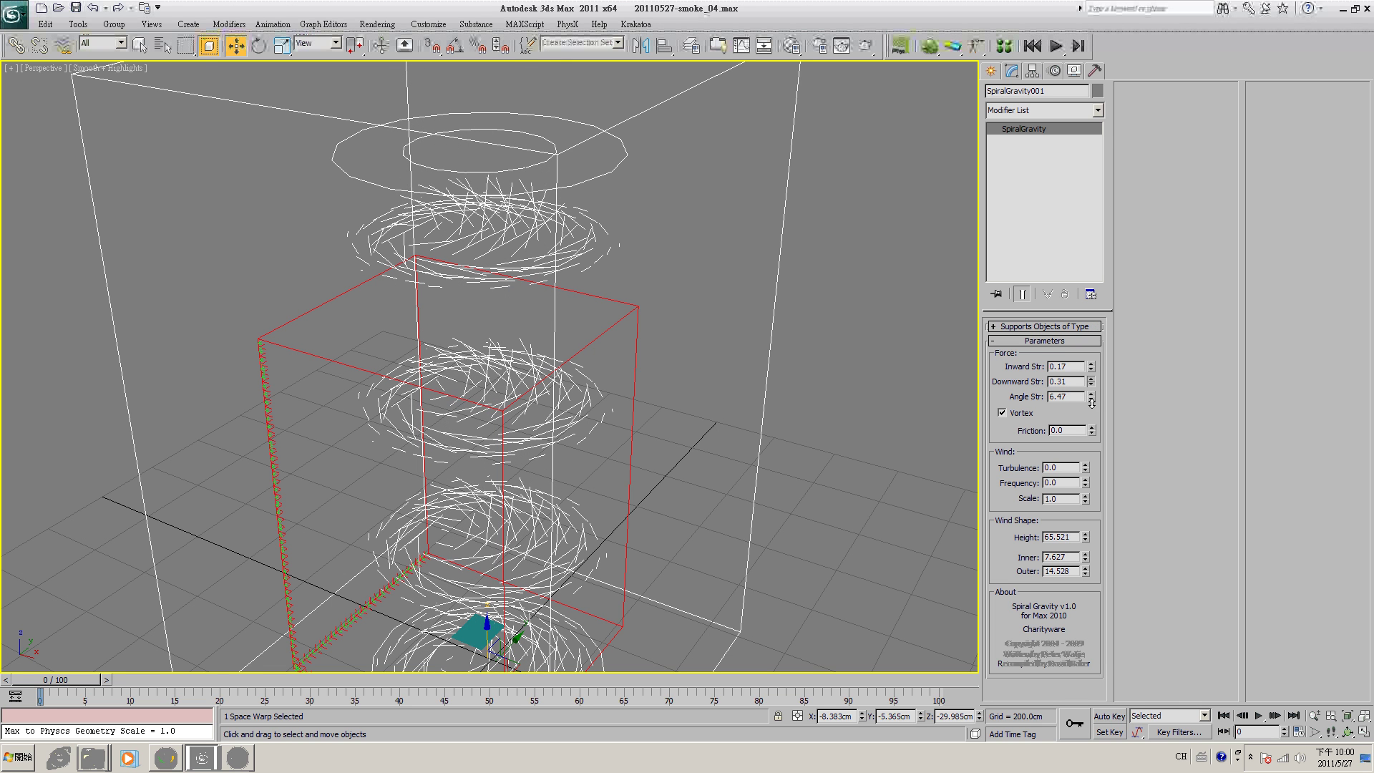
{"action": "left_click_drag", "start_coordinate": [1092, 371], "coordinate": [1108, 341]}
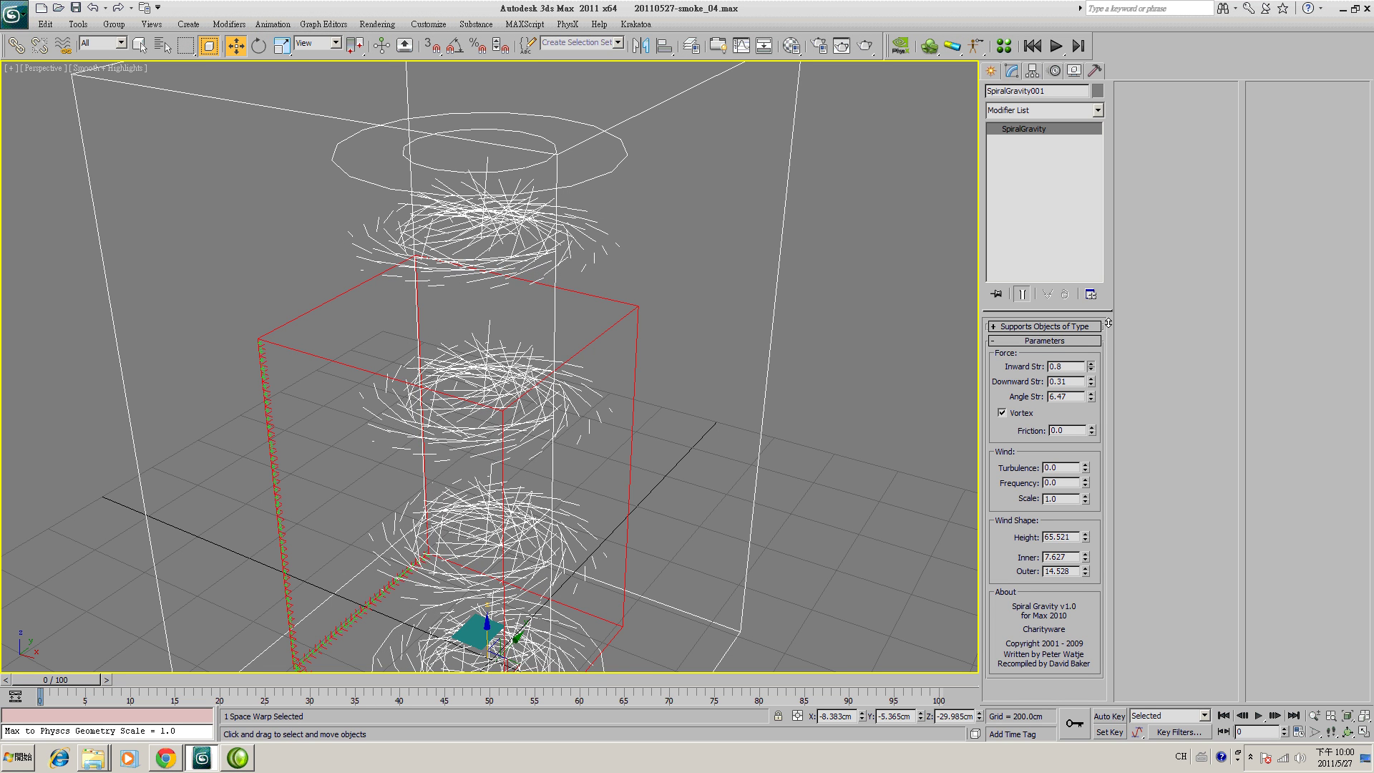
{"action": "left_click_drag", "start_coordinate": [1091, 398], "coordinate": [1089, 447]}
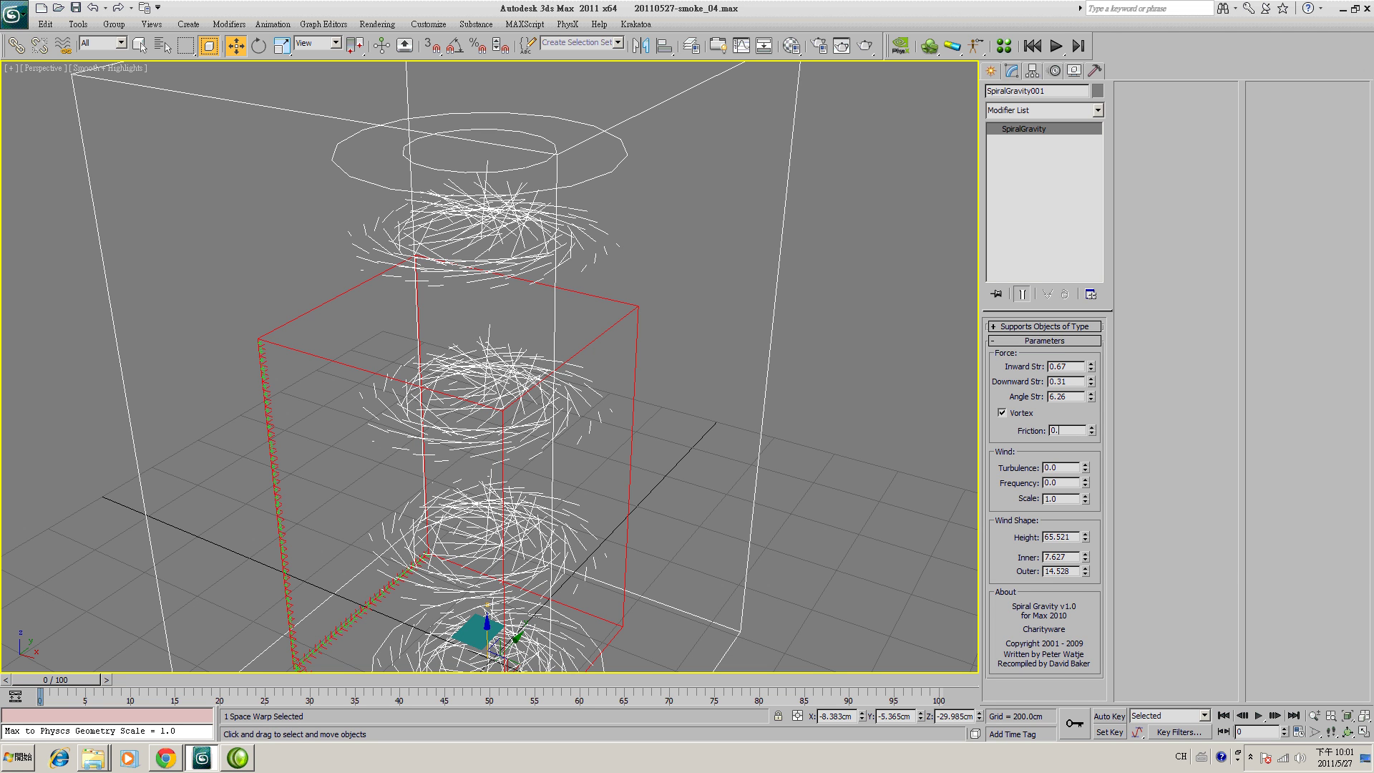
{"action": "type", "text": "1"}
{"action": "key", "text": "Return"}
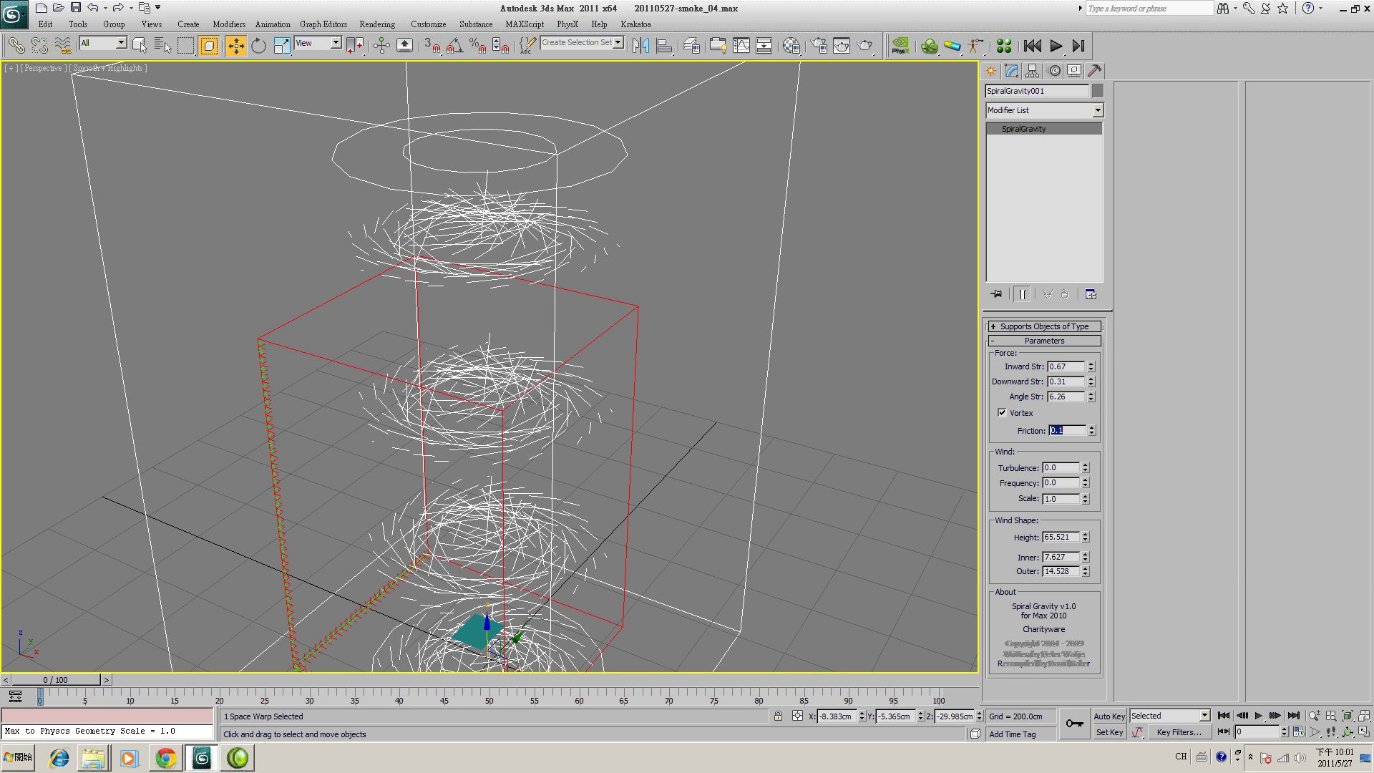
{"action": "middle_click_drag", "start_coordinate": [725, 608], "coordinate": [722, 530]}
{"action": "left_click", "coordinate": [608, 555]}
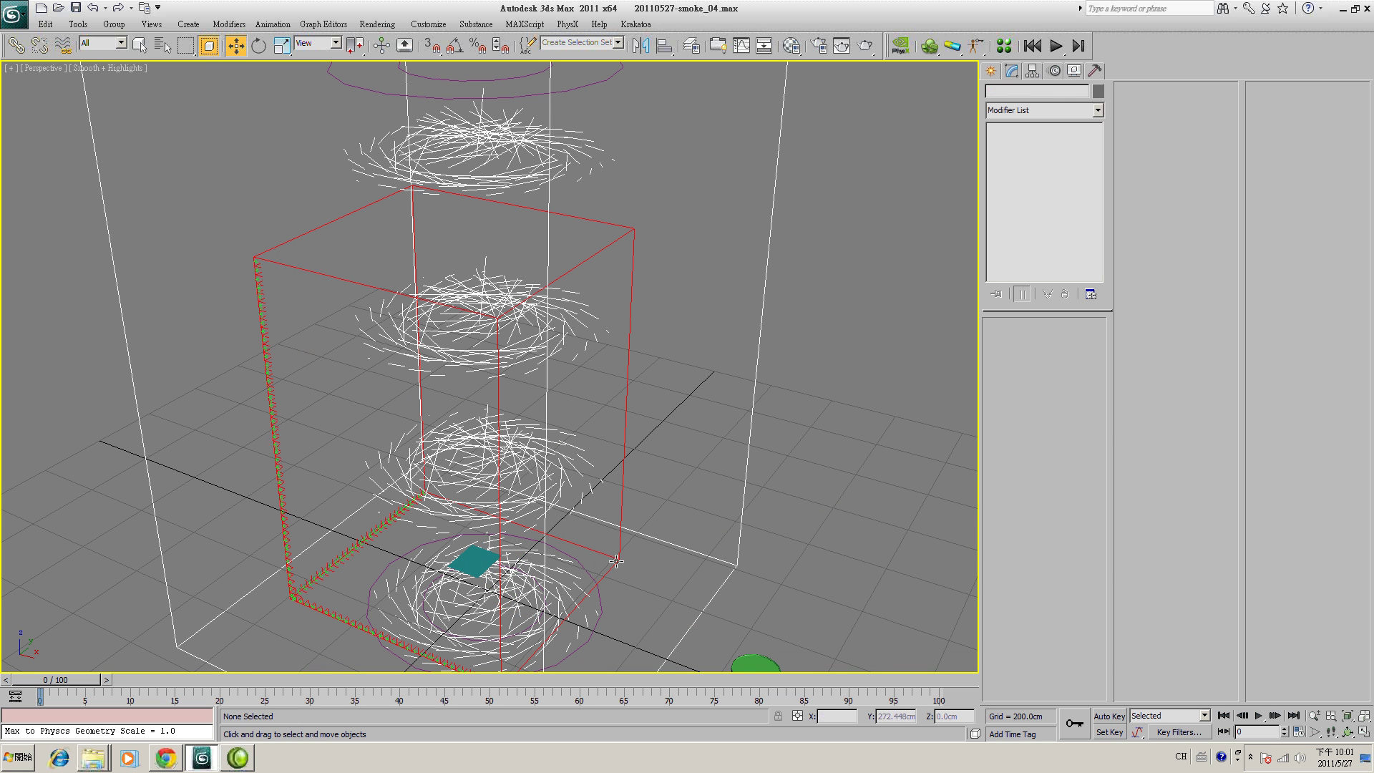
- Select the PhoenixSource barrel helper, set its Smoke value to 10 and deselect it
{"action": "left_click", "coordinate": [618, 550]}
{"action": "left_click", "coordinate": [760, 662]}
{"action": "middle_click_drag", "start_coordinate": [760, 660], "coordinate": [761, 417]}
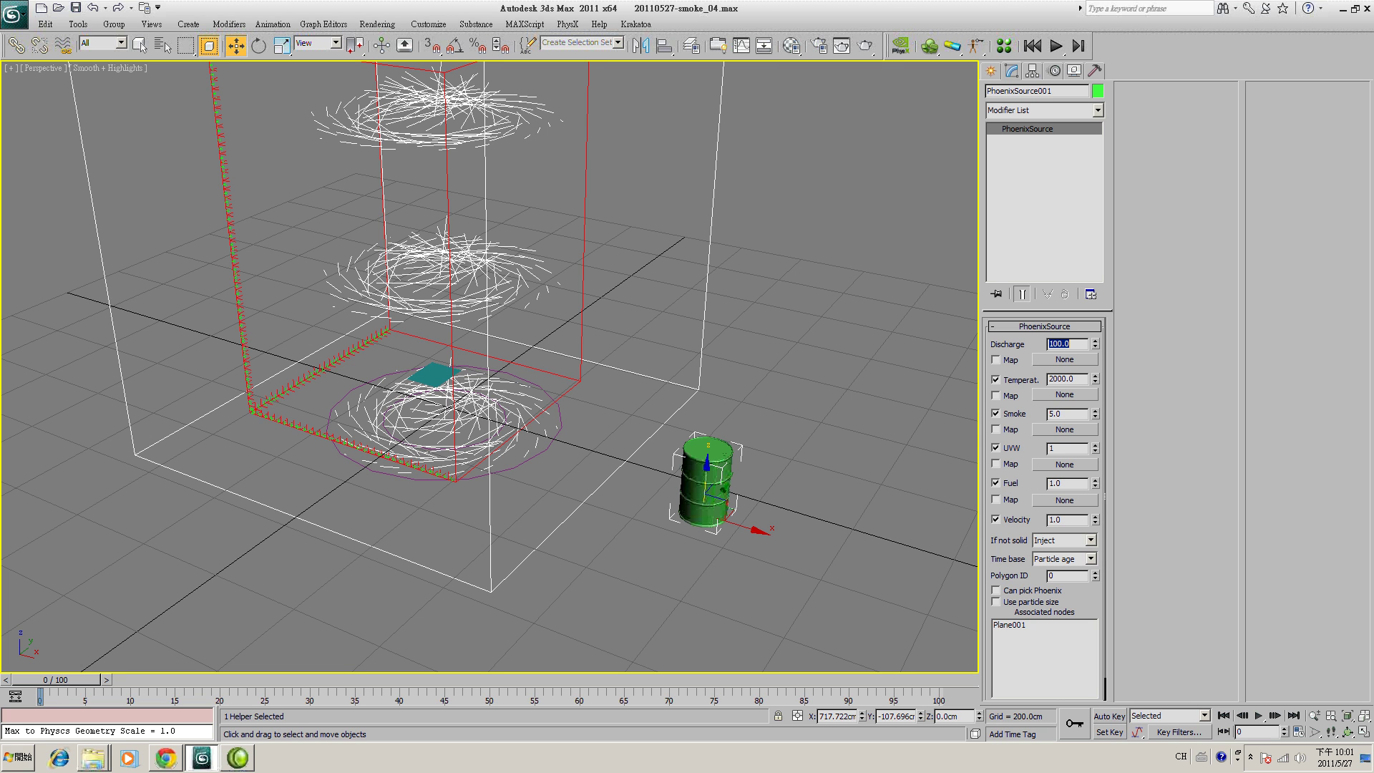
{"action": "left_click", "coordinate": [1060, 413]}
{"action": "type", "text": "10"}
{"action": "key", "text": "Return"}
{"action": "middle_click_drag", "start_coordinate": [639, 263], "coordinate": [642, 431]}
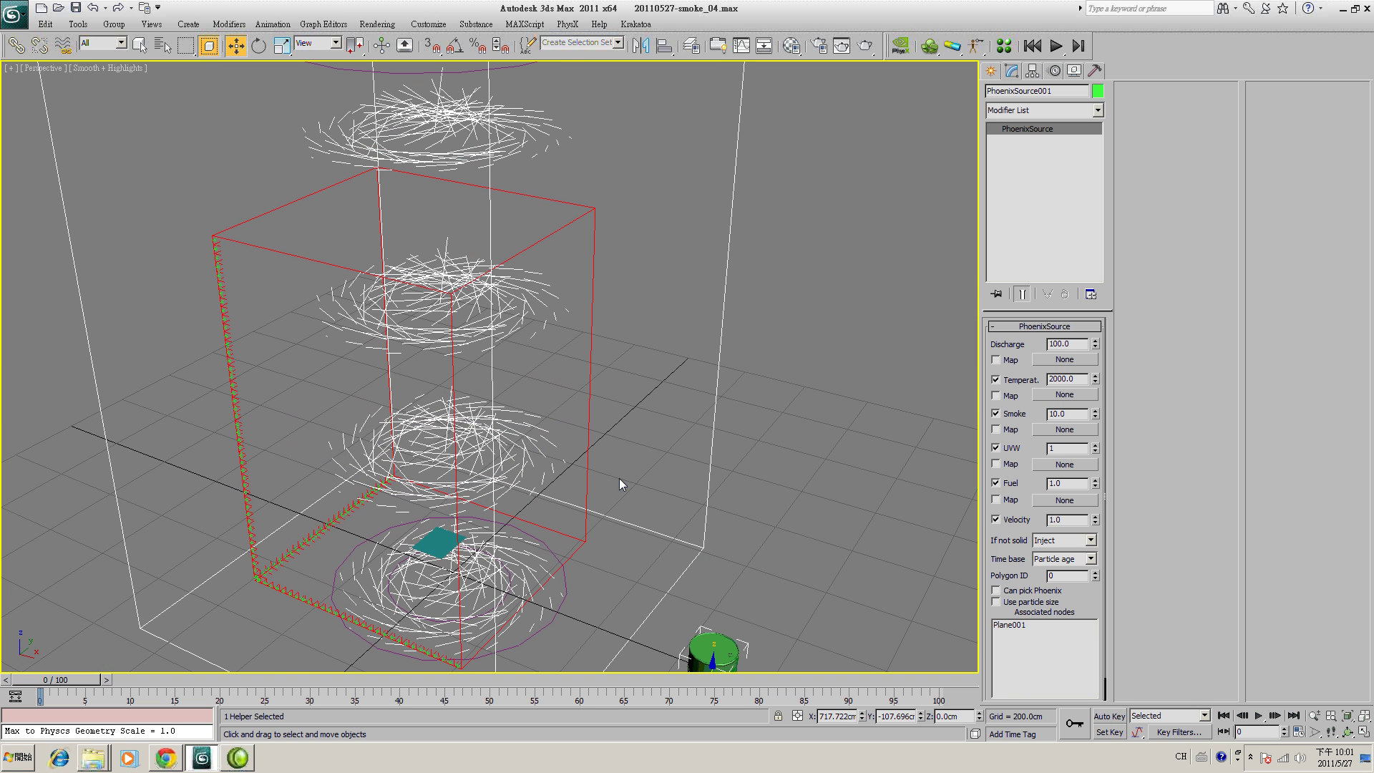
{"action": "left_click", "coordinate": [642, 431]}
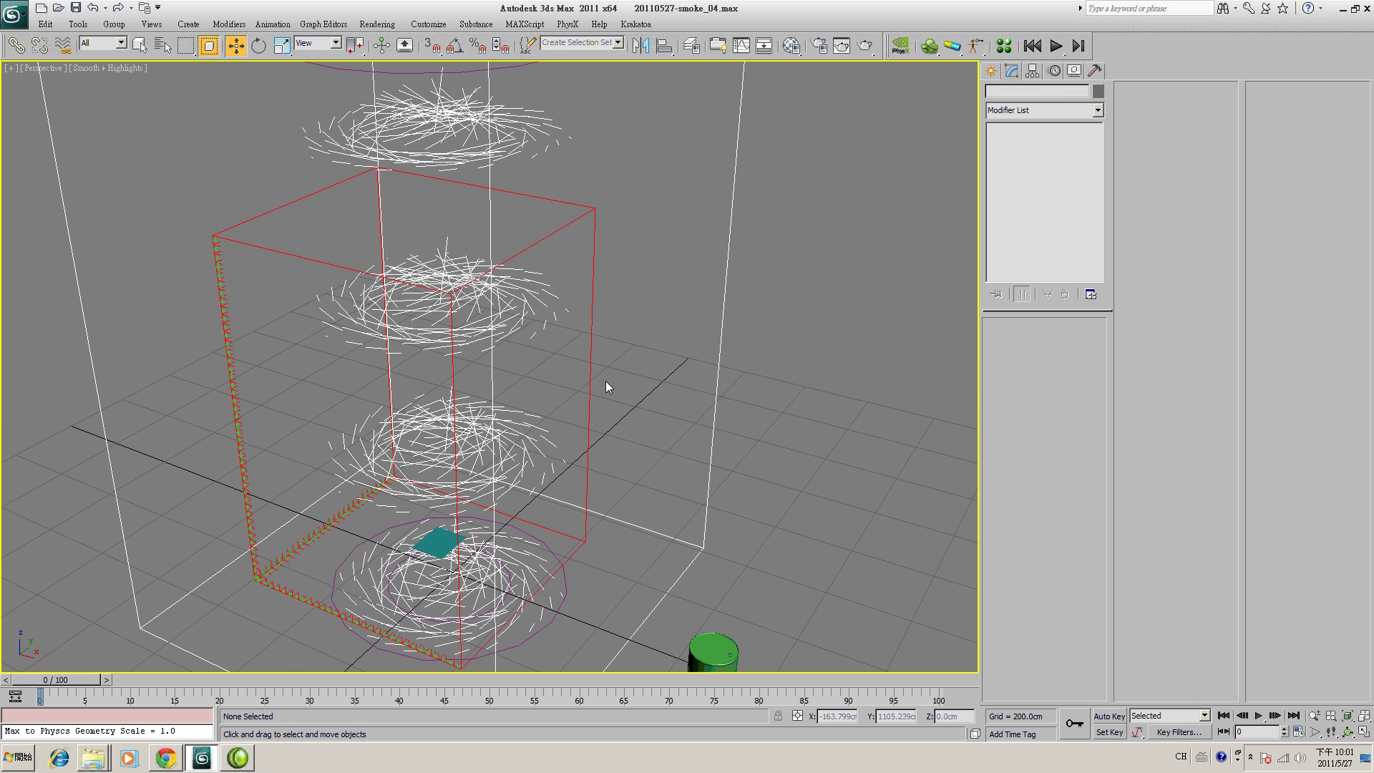
- Select the PhoenixFD simulator, run the simulation and halt it at frame 9
{"action": "left_click", "coordinate": [530, 245]}
{"action": "middle_click_drag", "start_coordinate": [669, 452], "coordinate": [668, 406]}
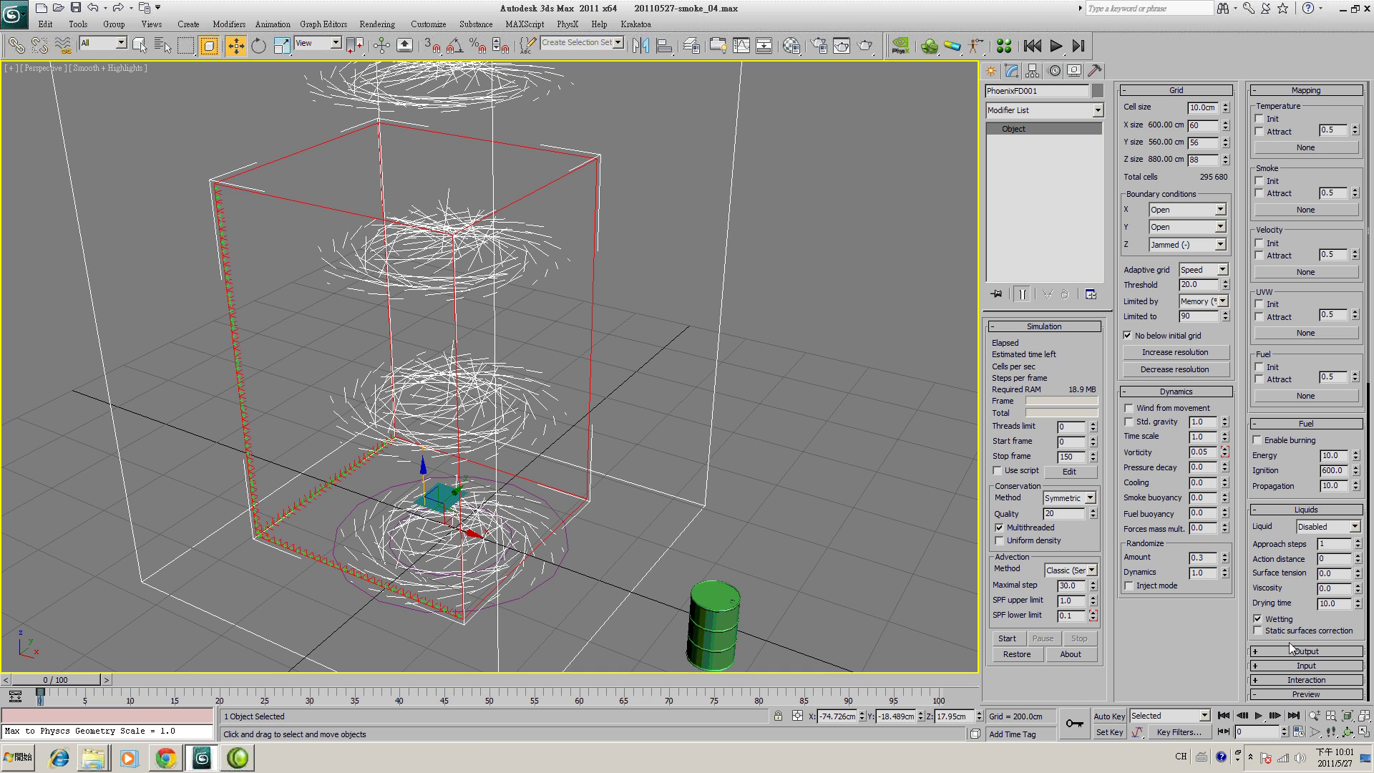
{"action": "left_click", "coordinate": [1348, 730]}
{"action": "left_click_drag", "start_coordinate": [472, 358], "coordinate": [422, 355]}
{"action": "left_click", "coordinate": [1007, 638]}
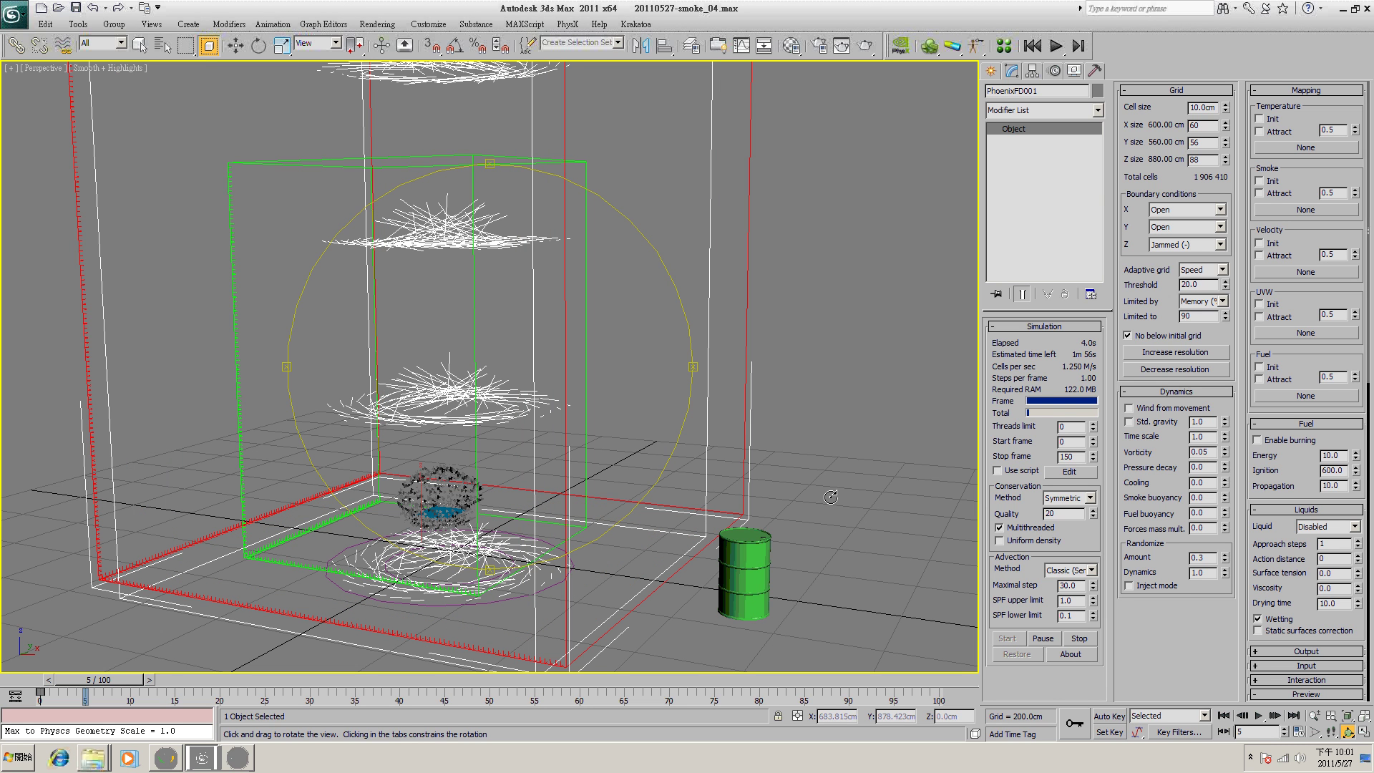
{"action": "left_click", "coordinate": [1048, 641]}
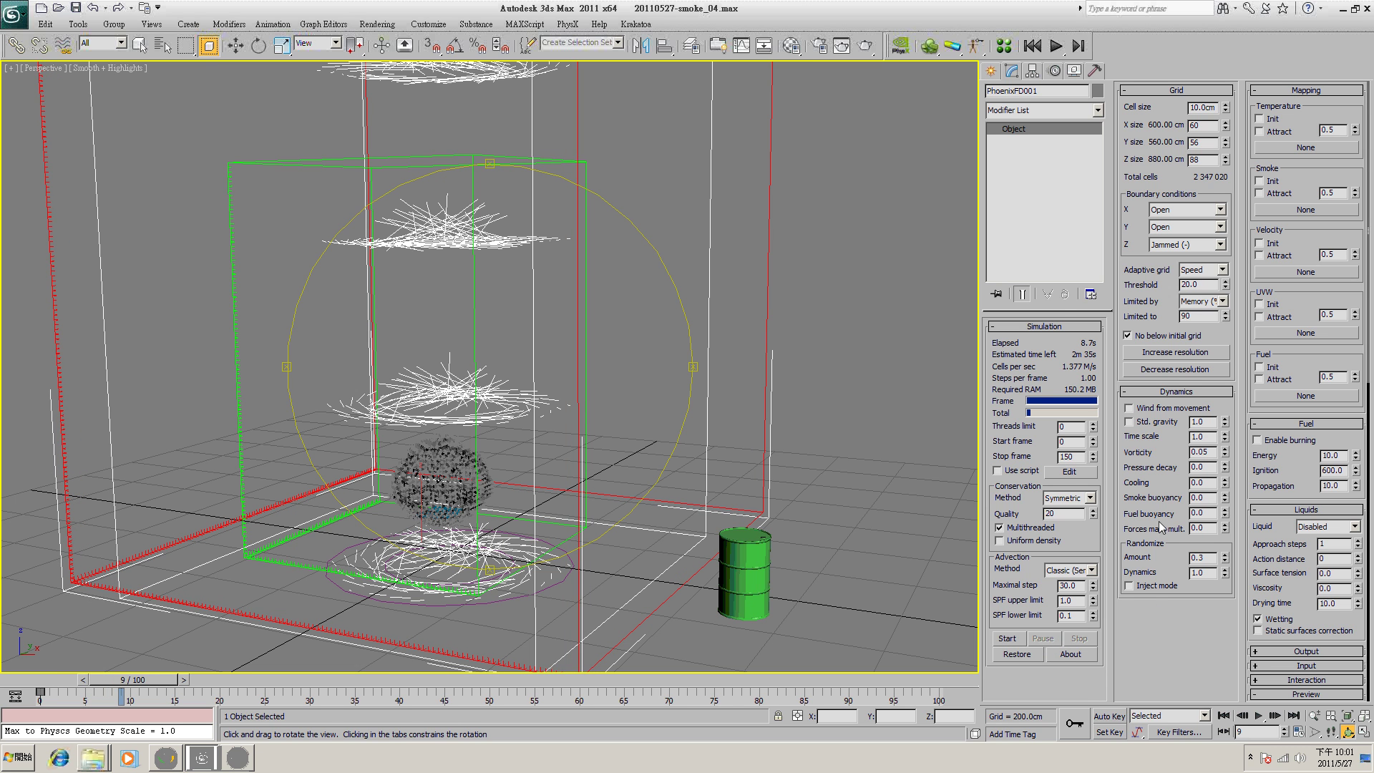
- Set the simulator's grid cell size to 20 cm
{"action": "left_click", "coordinate": [1203, 108]}
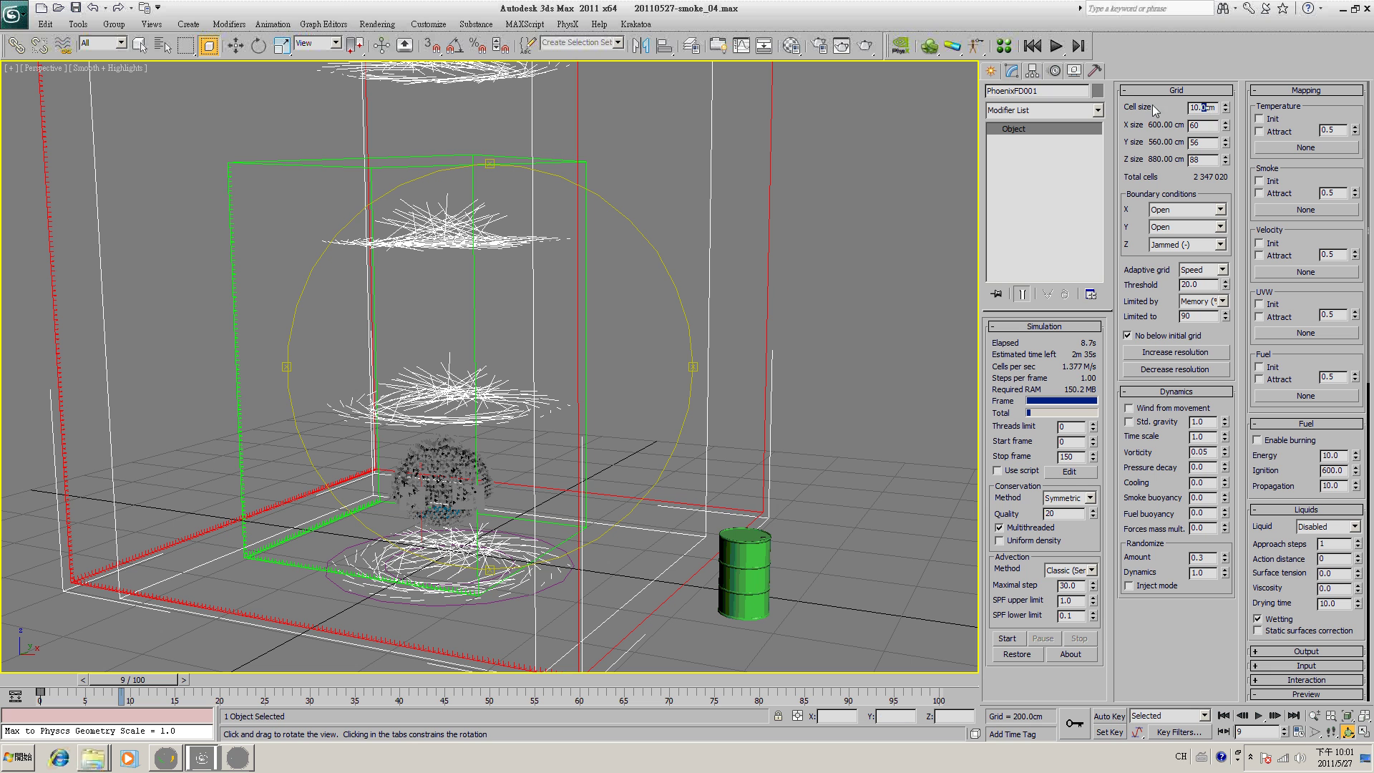
{"action": "key", "text": "Return"}
{"action": "left_click_drag", "start_coordinate": [369, 472], "coordinate": [486, 436]}
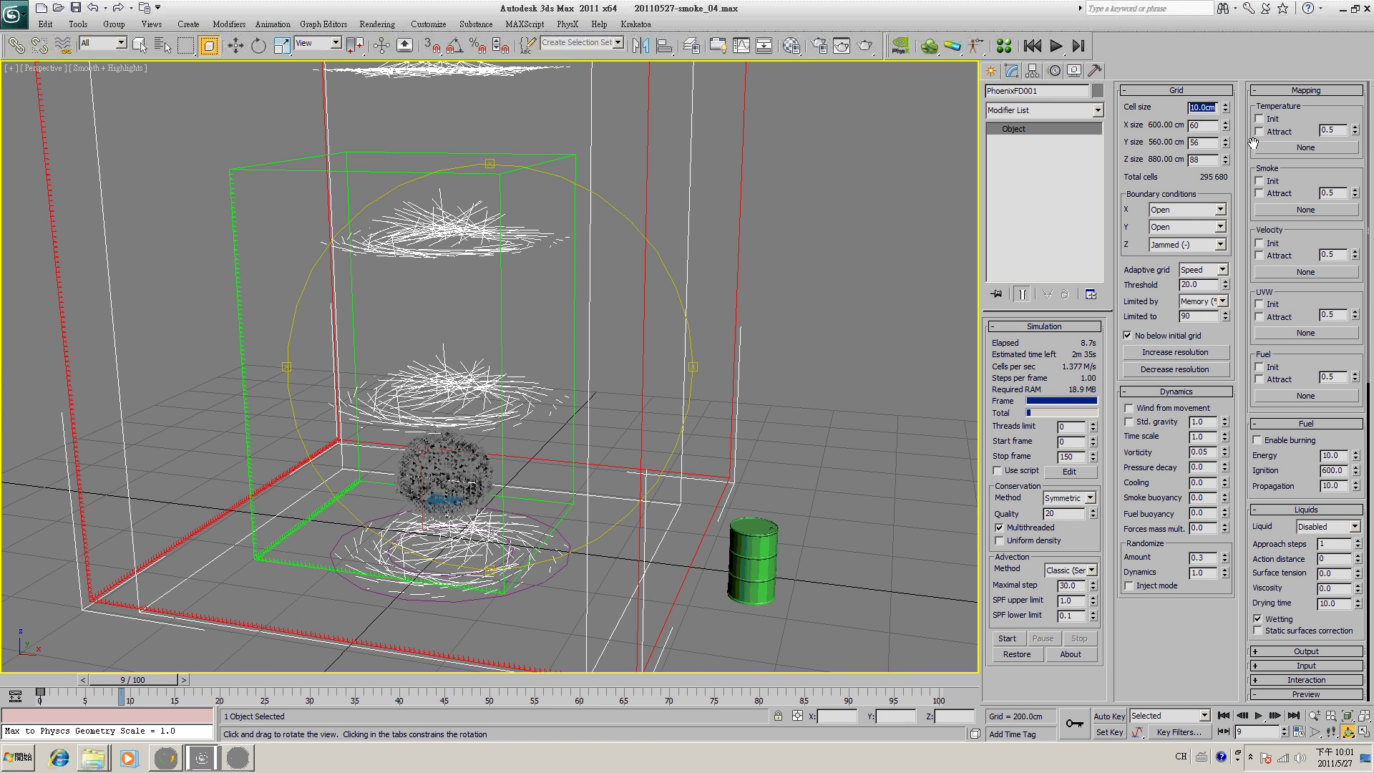
{"action": "double_click", "coordinate": [1209, 108]}
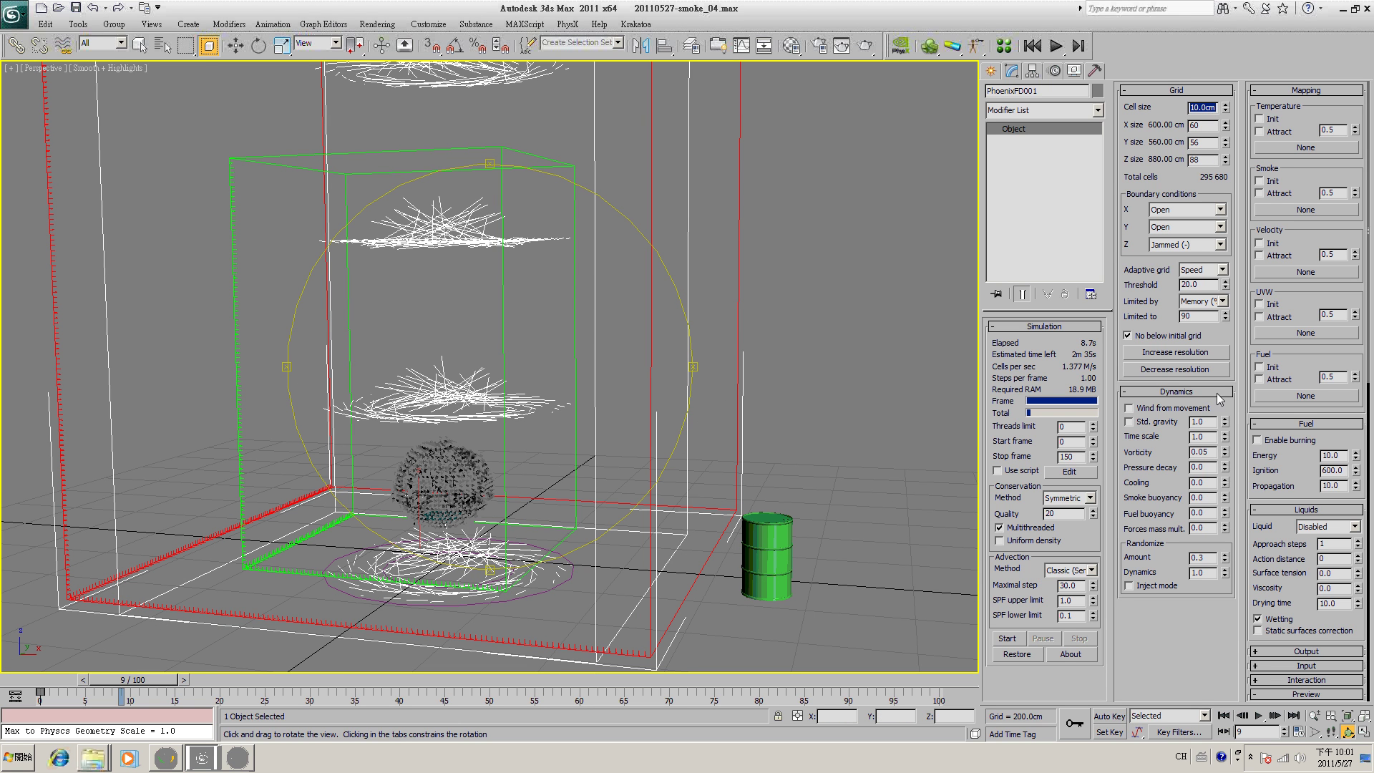
{"action": "type", "text": "20"}
{"action": "key", "text": "Return"}
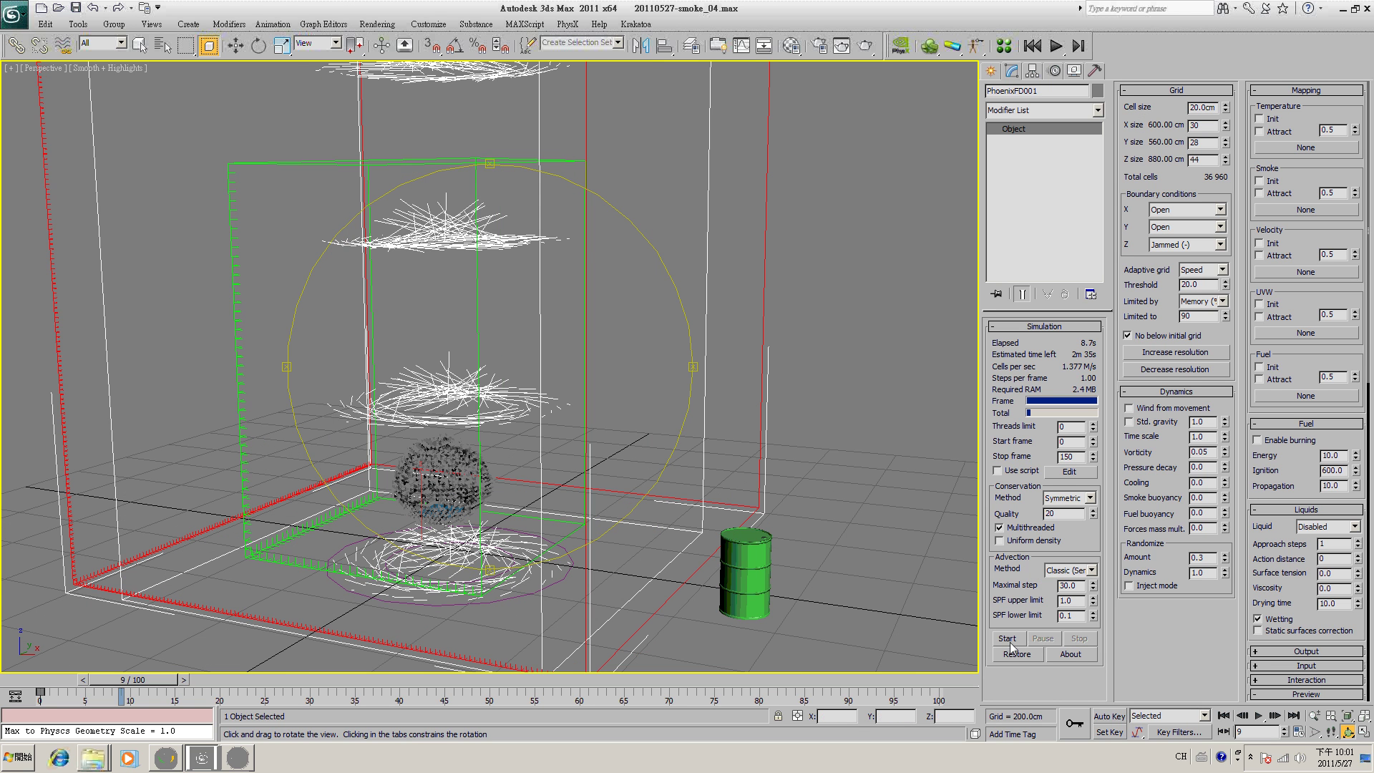
- Run the simulation with the coarser grid, watch the swirling column from another angle and pause at frame 46
{"action": "left_click", "coordinate": [1010, 642]}
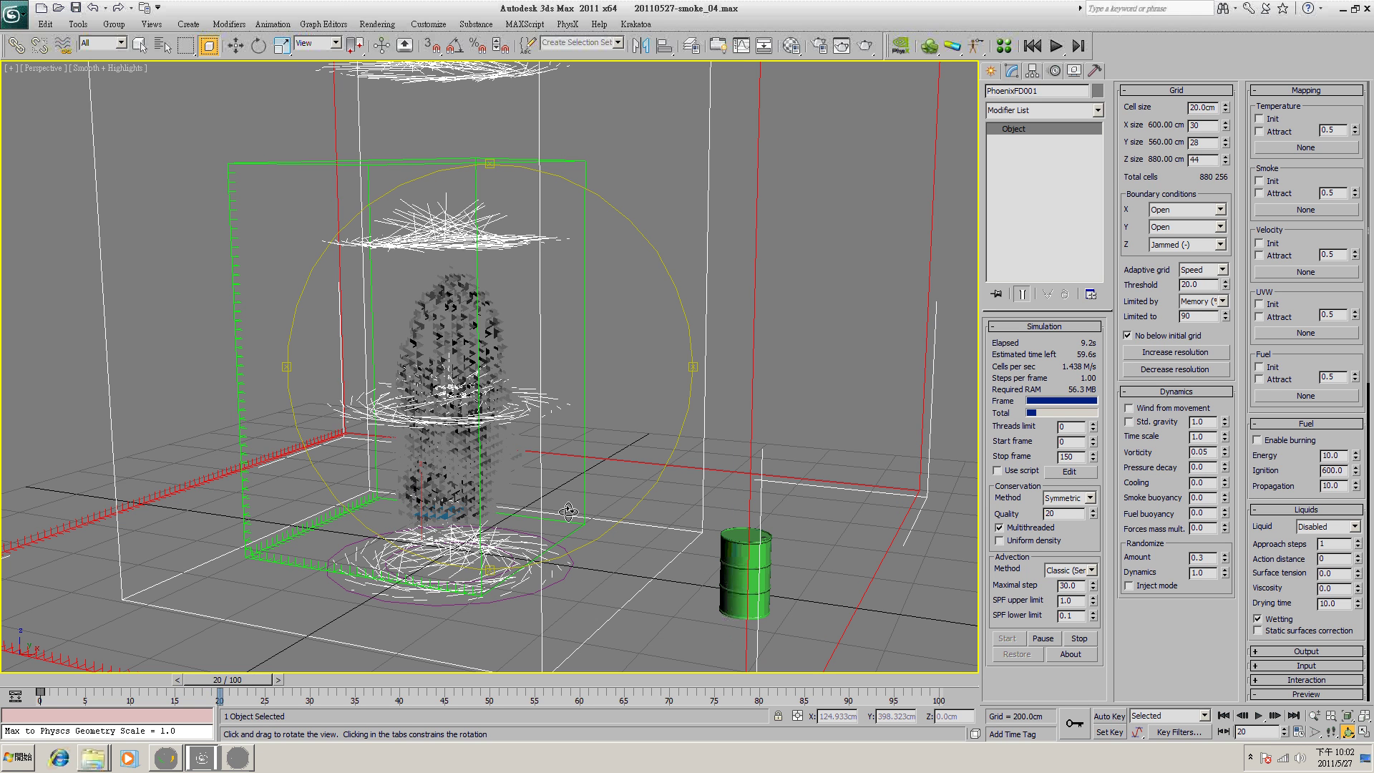
{"action": "left_click_drag", "start_coordinate": [552, 511], "coordinate": [506, 451]}
{"action": "left_click", "coordinate": [1046, 637]}
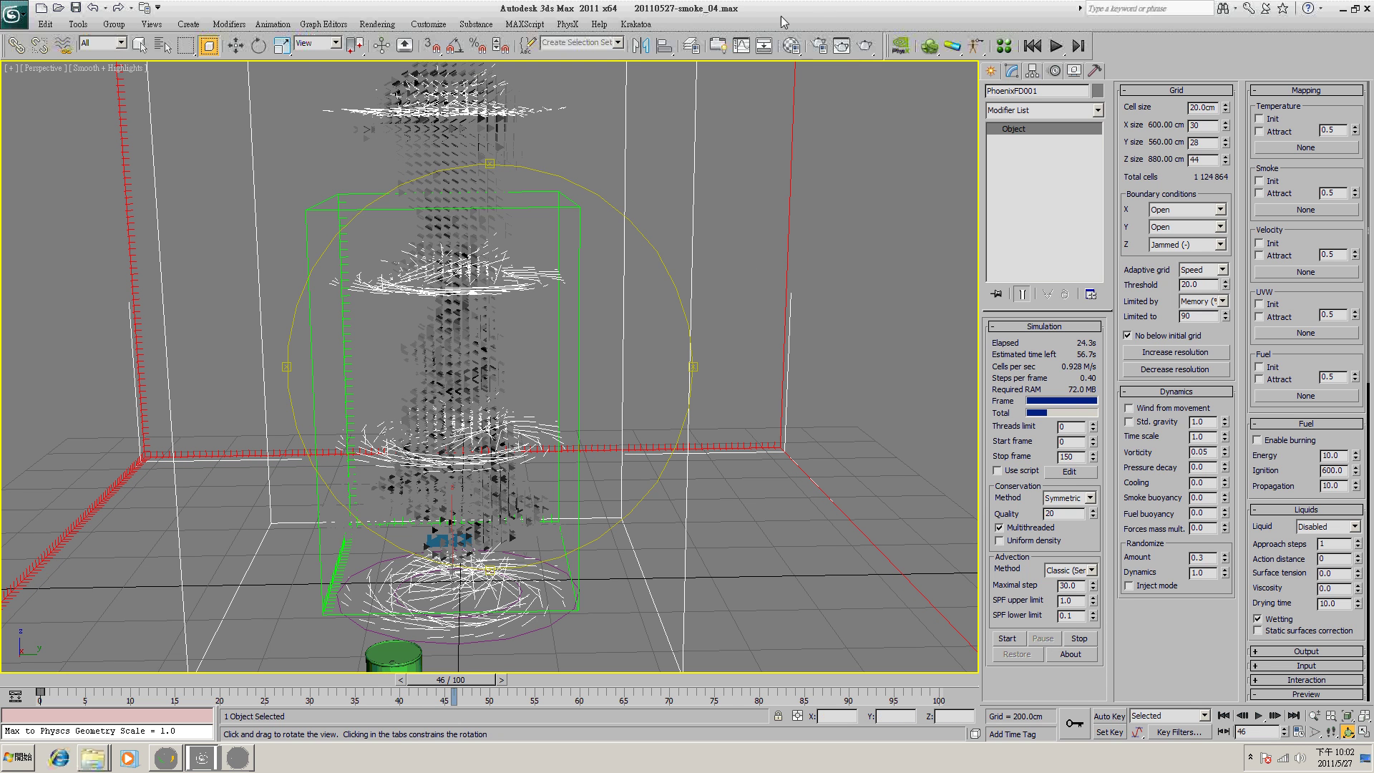
- Render the smoke column at frame 46 in the Perspective view and close the rendered image
{"action": "left_click", "coordinate": [865, 45]}
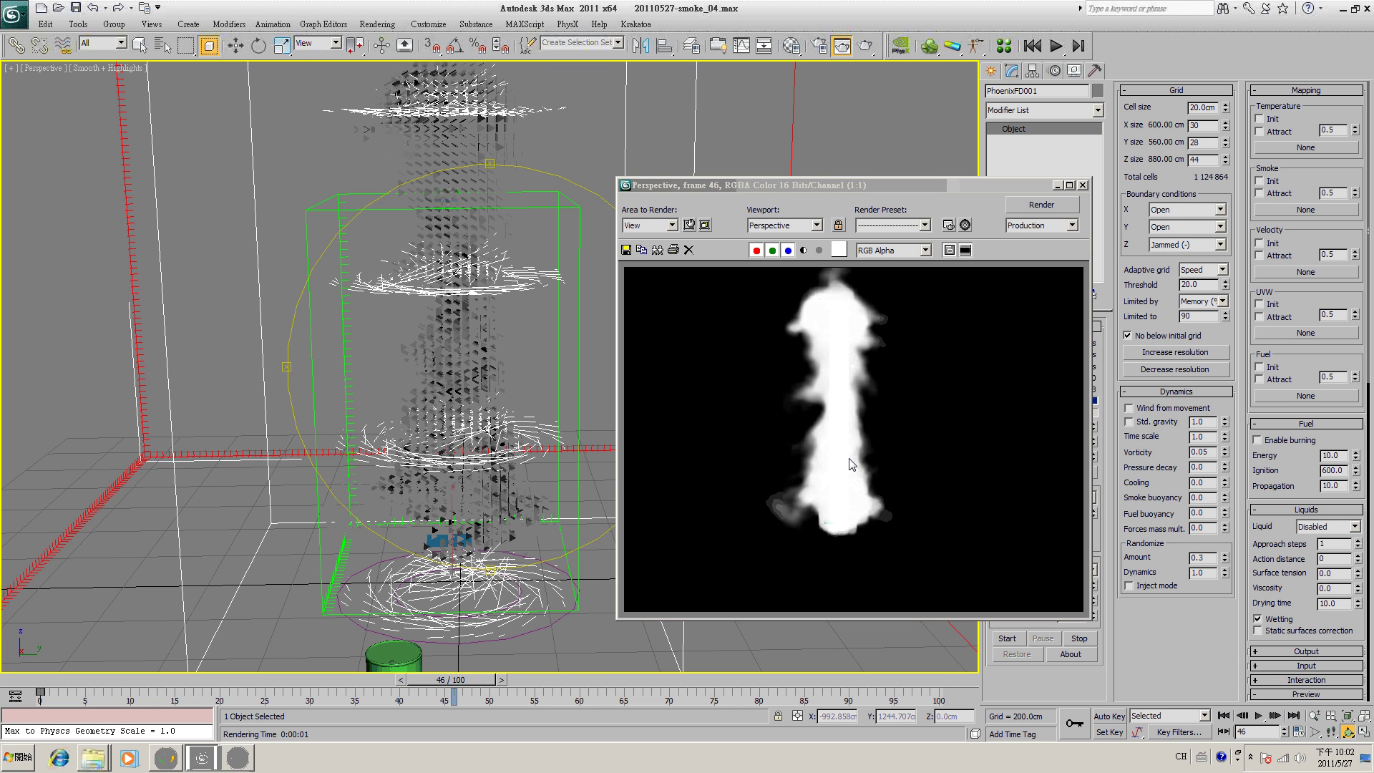
{"action": "left_click", "coordinate": [1082, 185]}
{"action": "left_click_drag", "start_coordinate": [466, 433], "coordinate": [471, 433]}
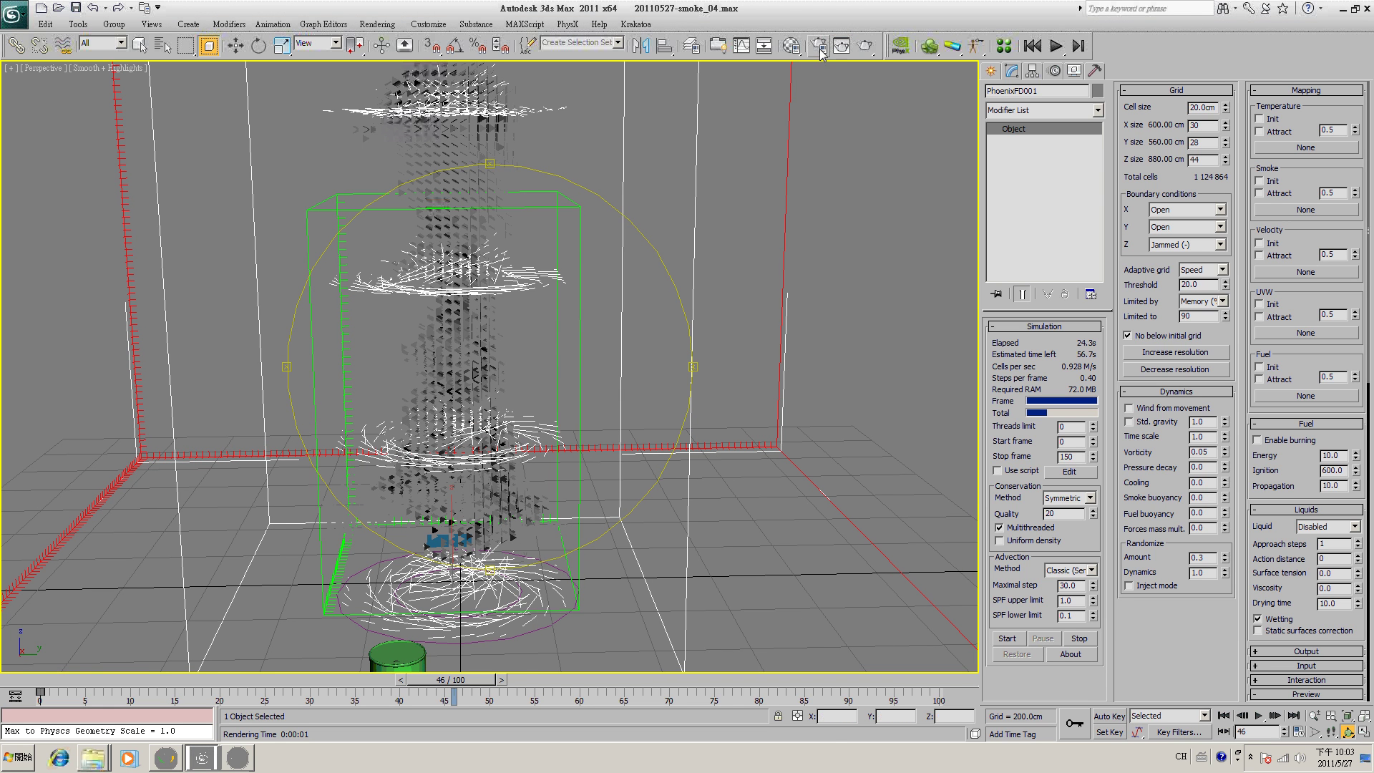
- Assign V-Ray Adv 2.00.02 as the production renderer in the render setup
{"action": "key", "text": "F10"}
{"action": "scroll", "coordinate": [564, 463], "scroll_direction": "down", "scroll_amount": 5}
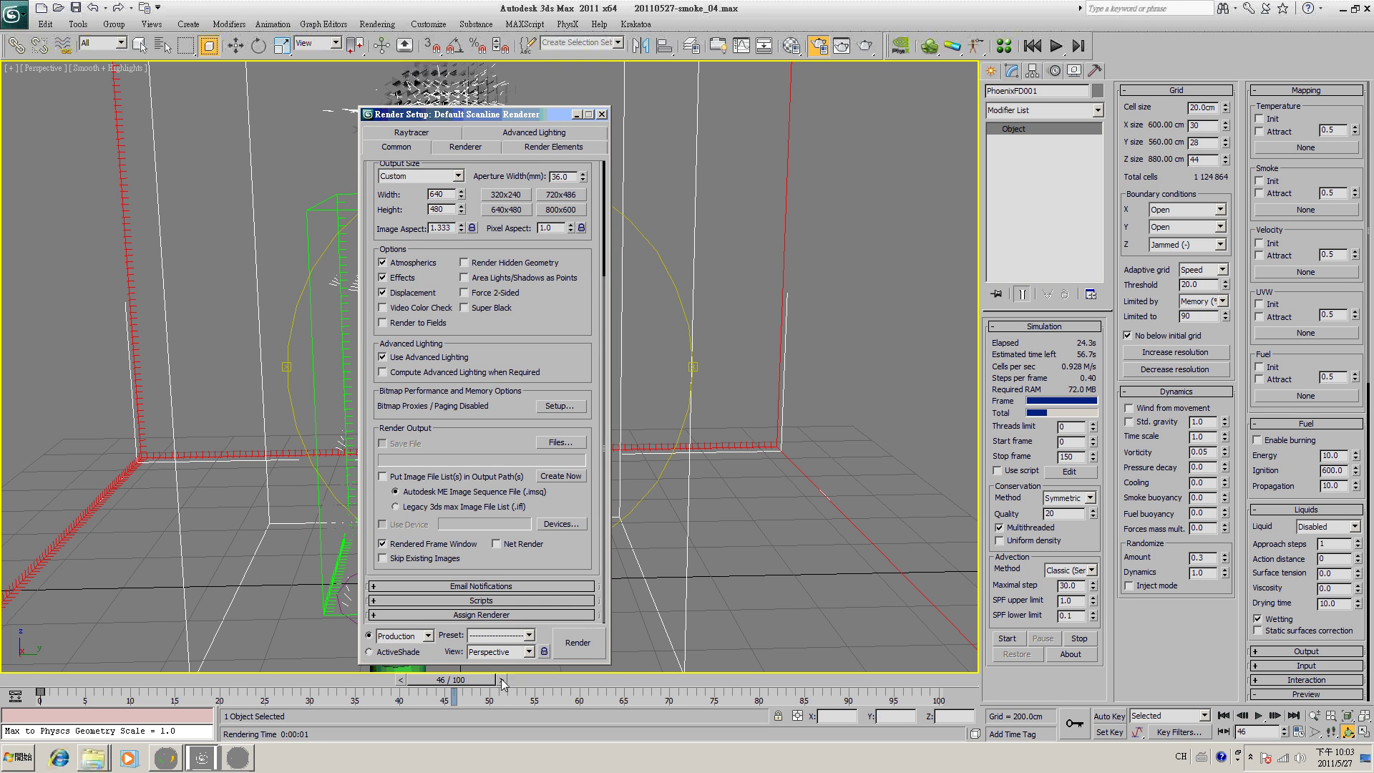
{"action": "left_click", "coordinate": [542, 618]}
{"action": "scroll", "coordinate": [538, 514], "scroll_direction": "down", "scroll_amount": 2}
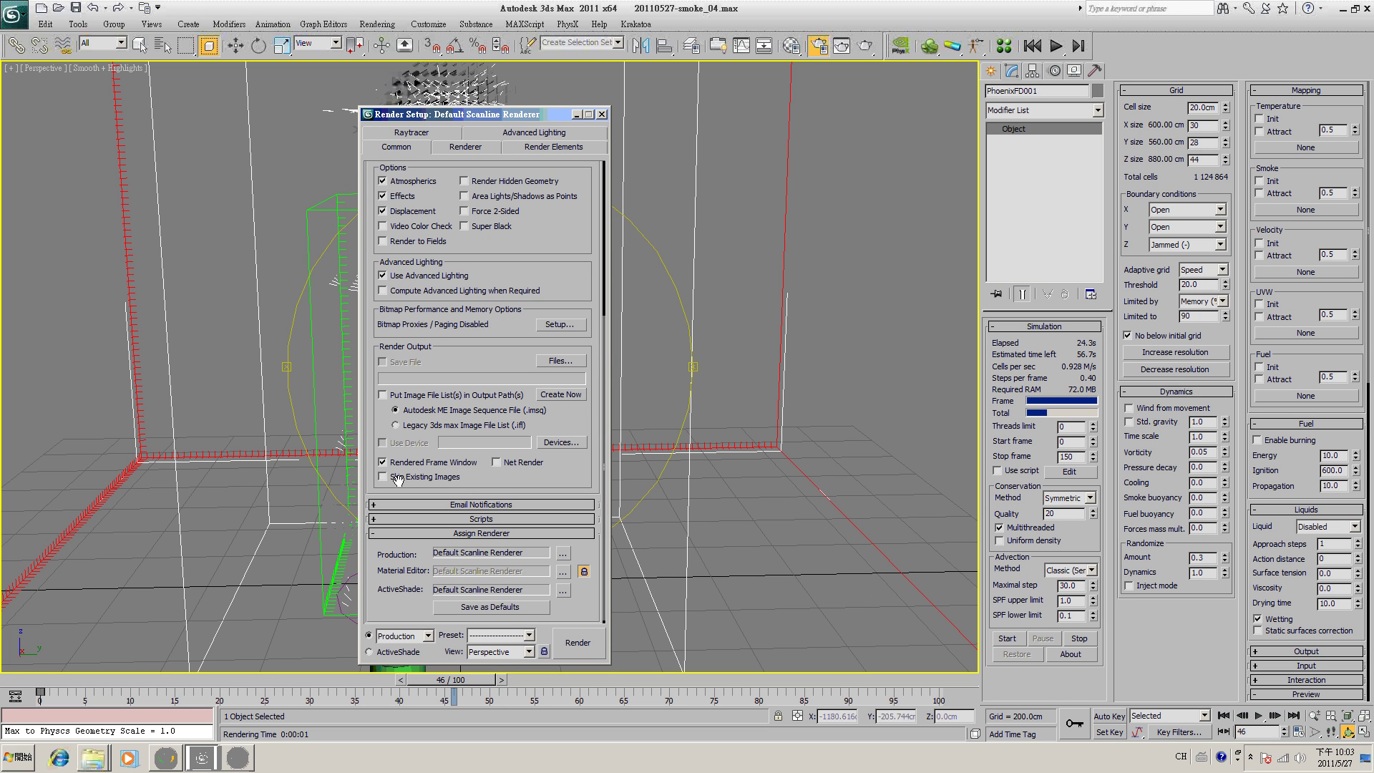
{"action": "left_click", "coordinate": [563, 553]}
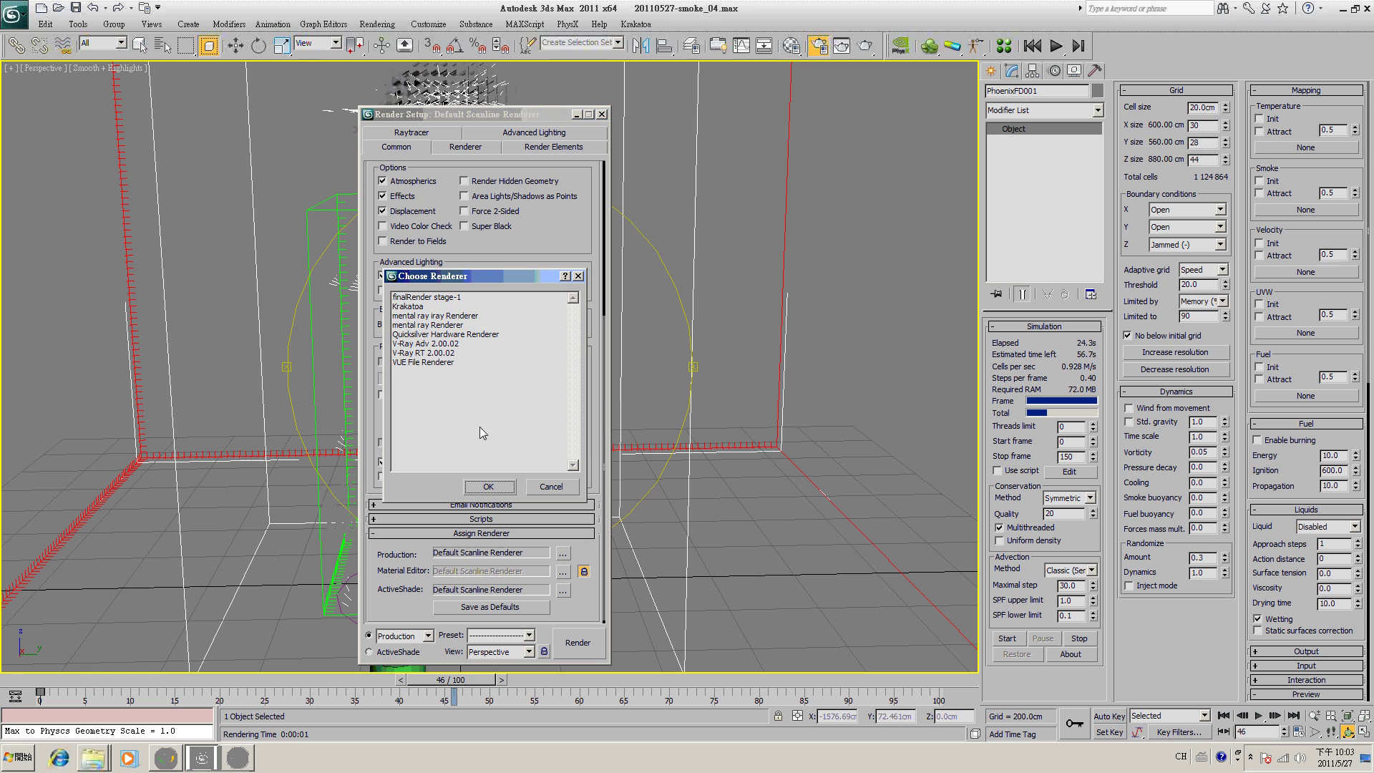
{"action": "left_click", "coordinate": [421, 345]}
{"action": "left_click", "coordinate": [487, 487]}
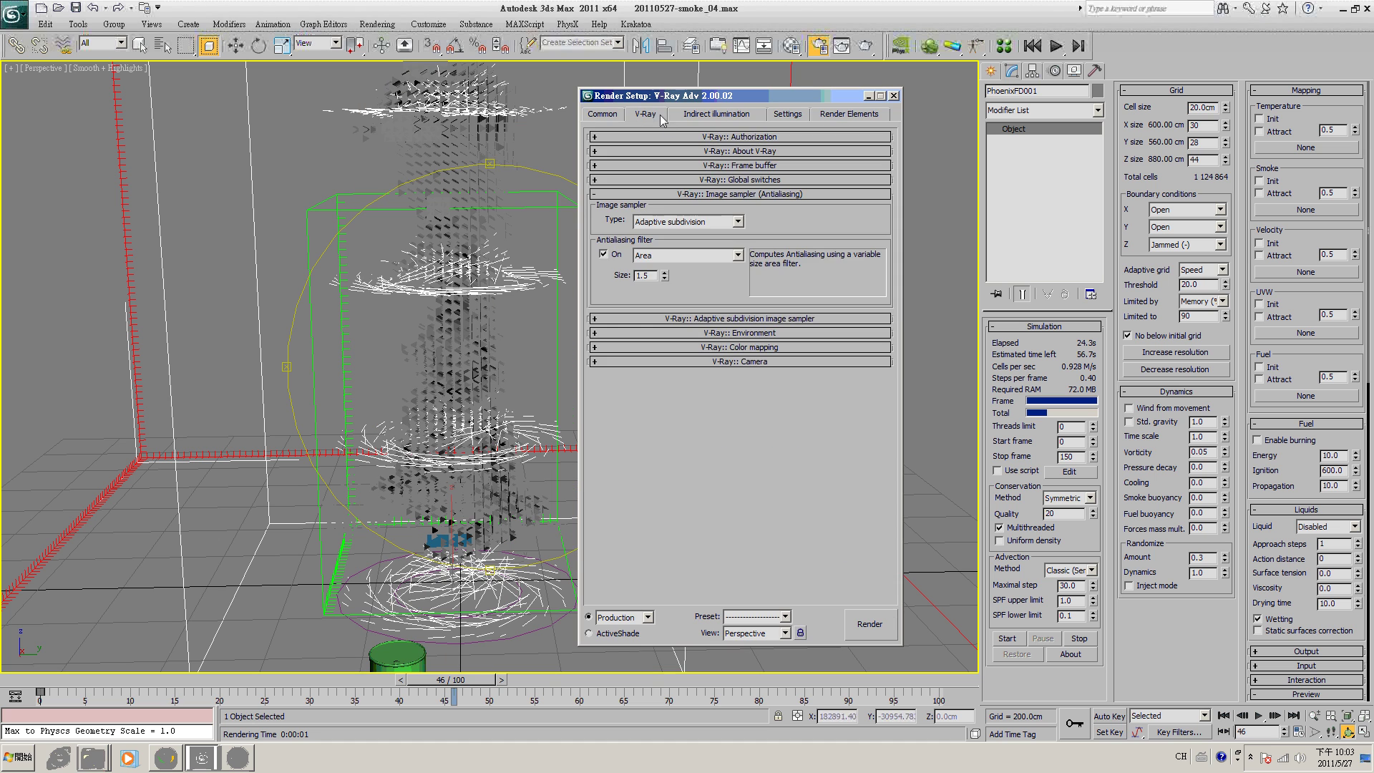
- Enable V-Ray indirect illumination and set the irradiance map preset to Very low
{"action": "left_click", "coordinate": [693, 119]}
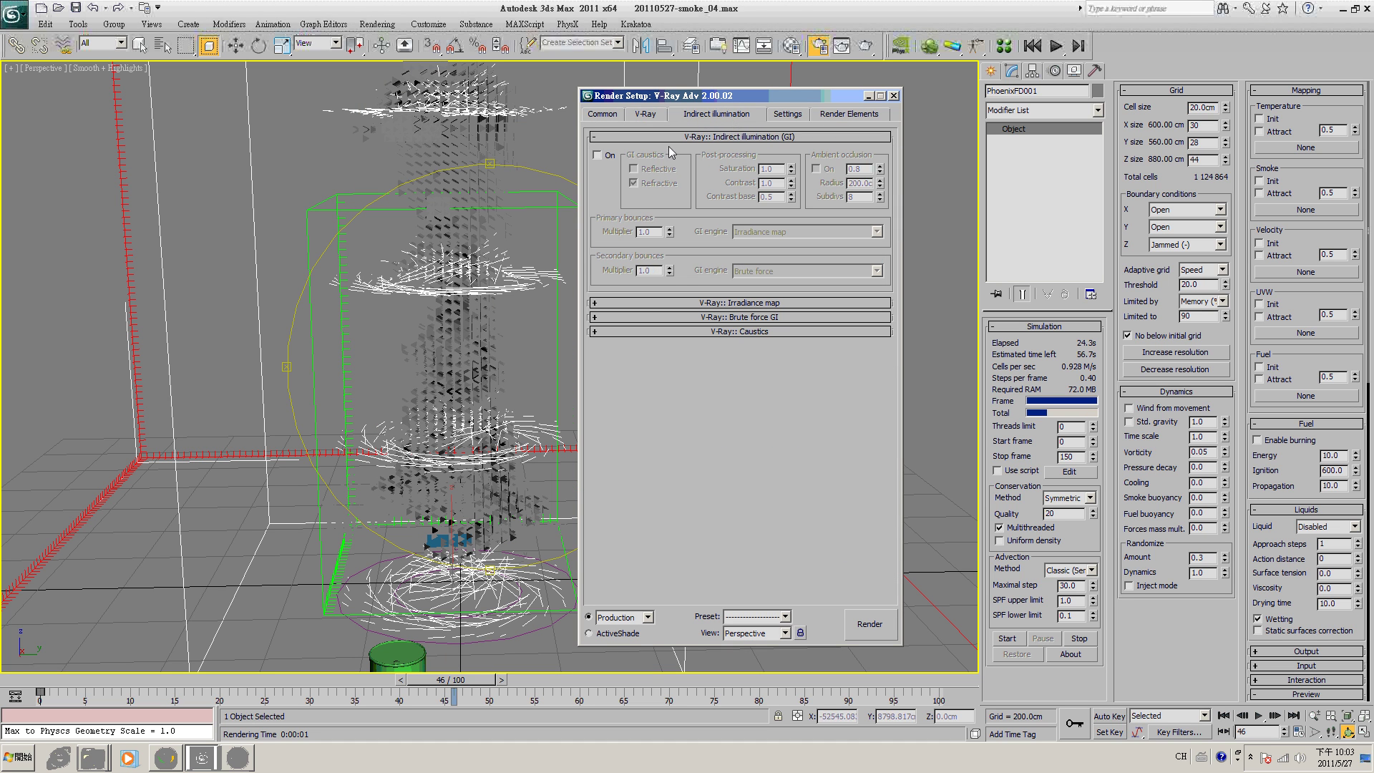
{"action": "left_click", "coordinate": [609, 157]}
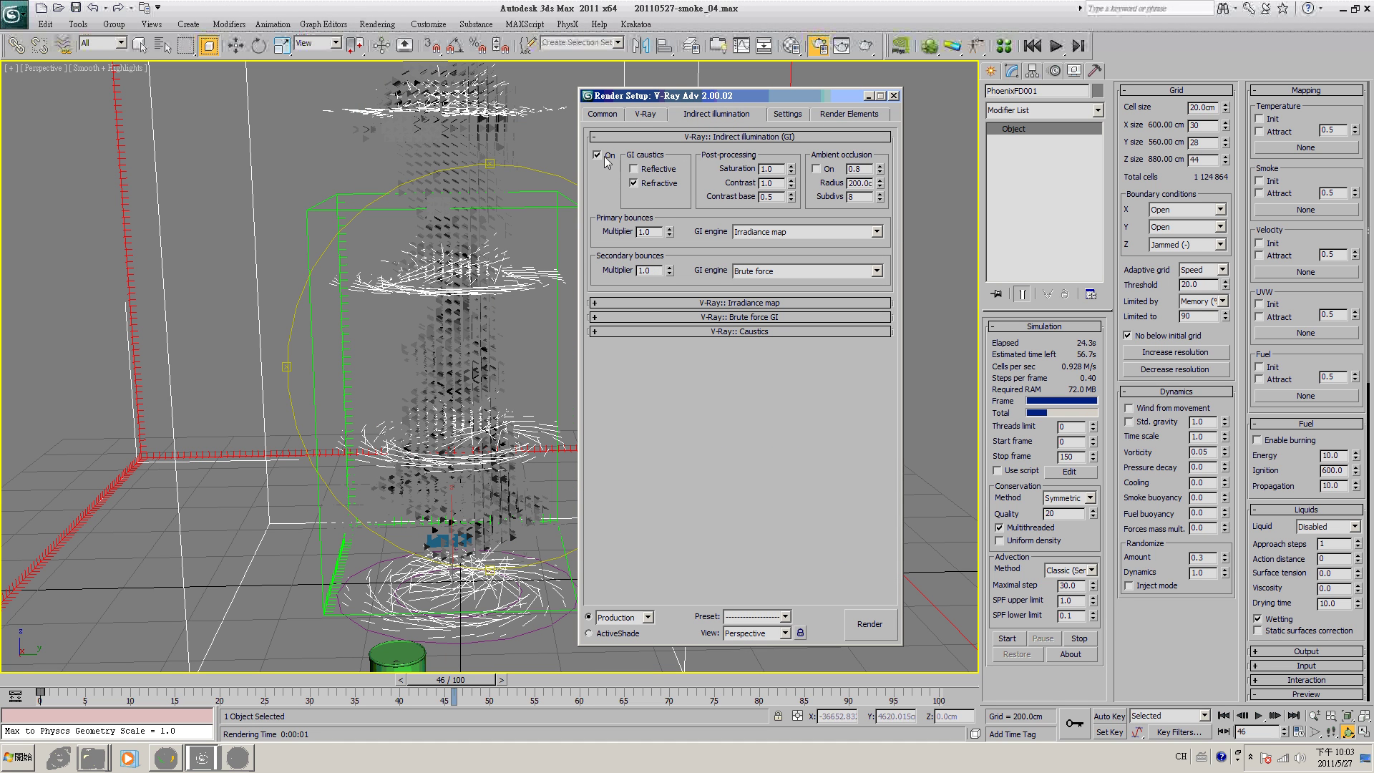
{"action": "left_click", "coordinate": [705, 304]}
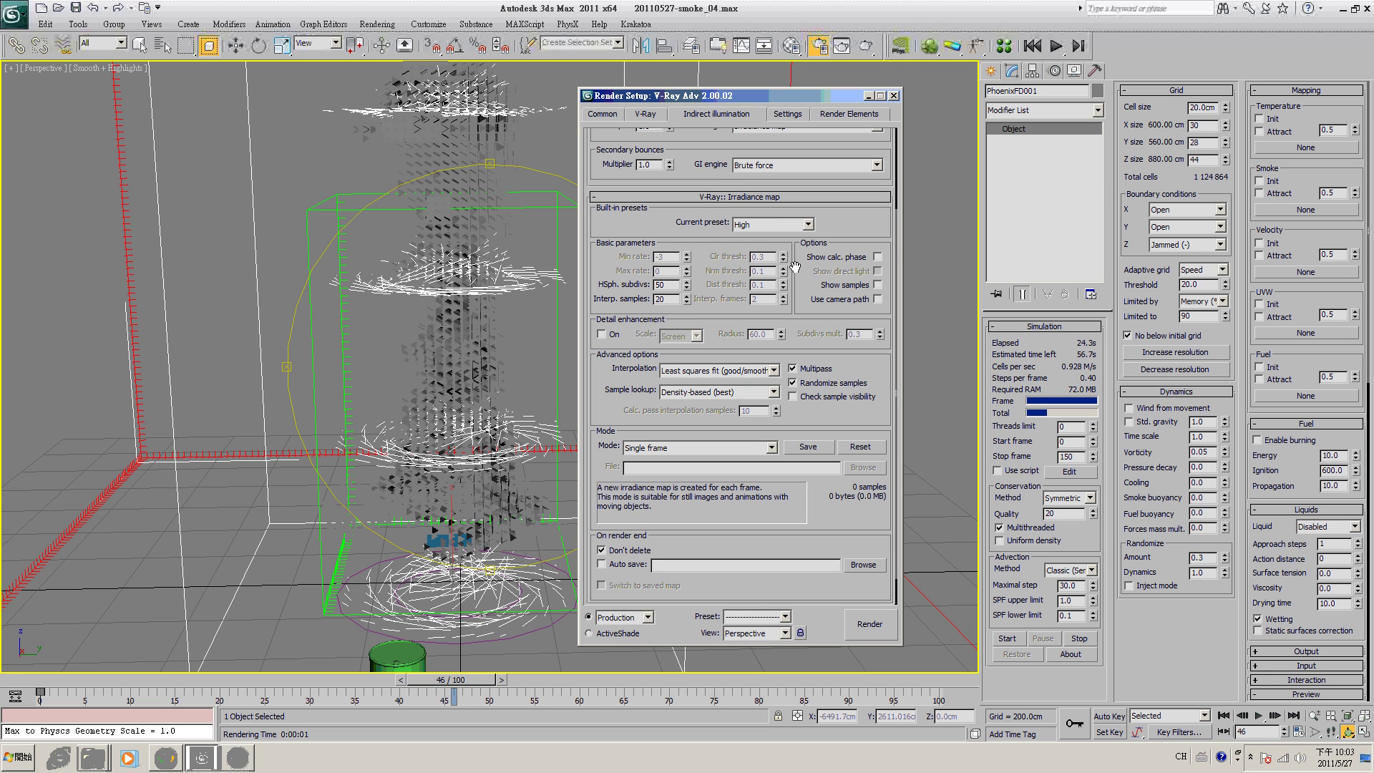
{"action": "left_click", "coordinate": [808, 225]}
{"action": "left_click", "coordinate": [748, 247]}
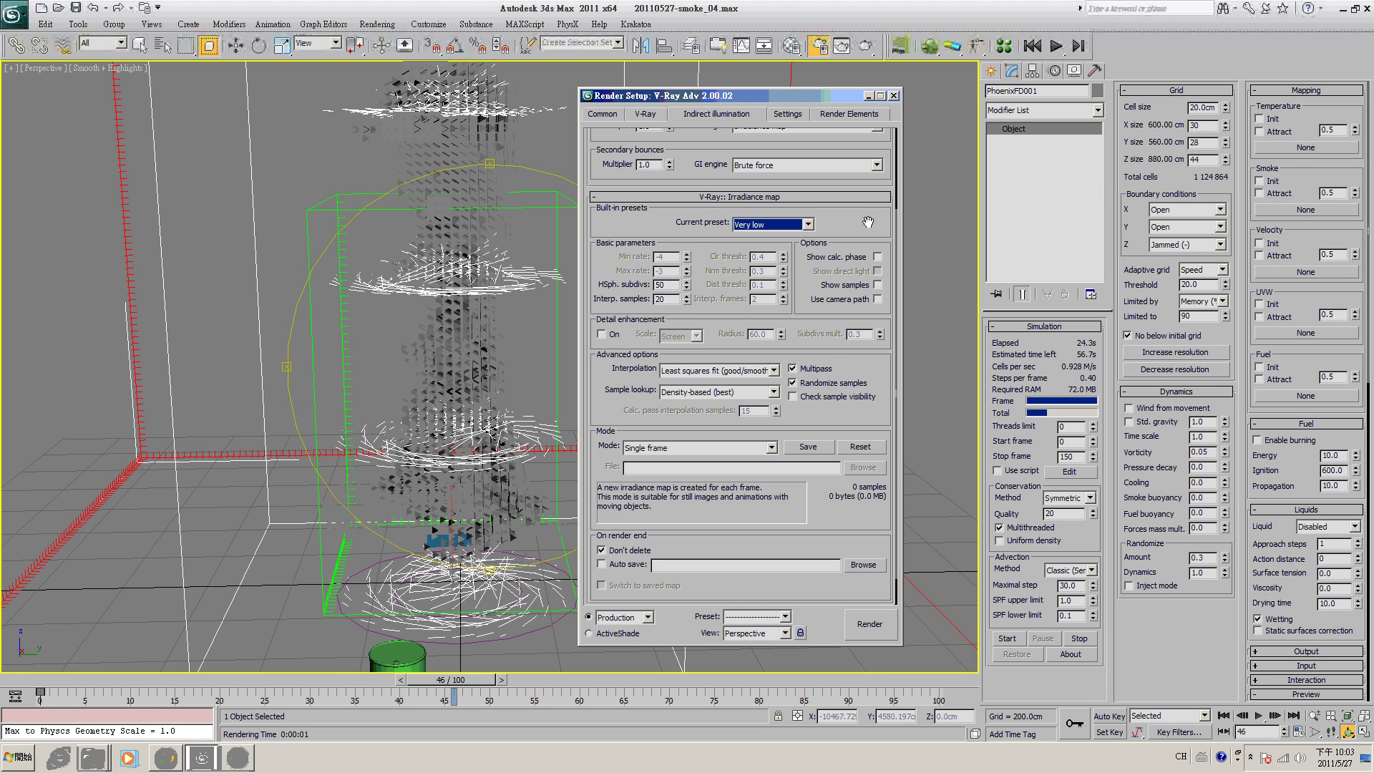
{"action": "left_click", "coordinate": [822, 370]}
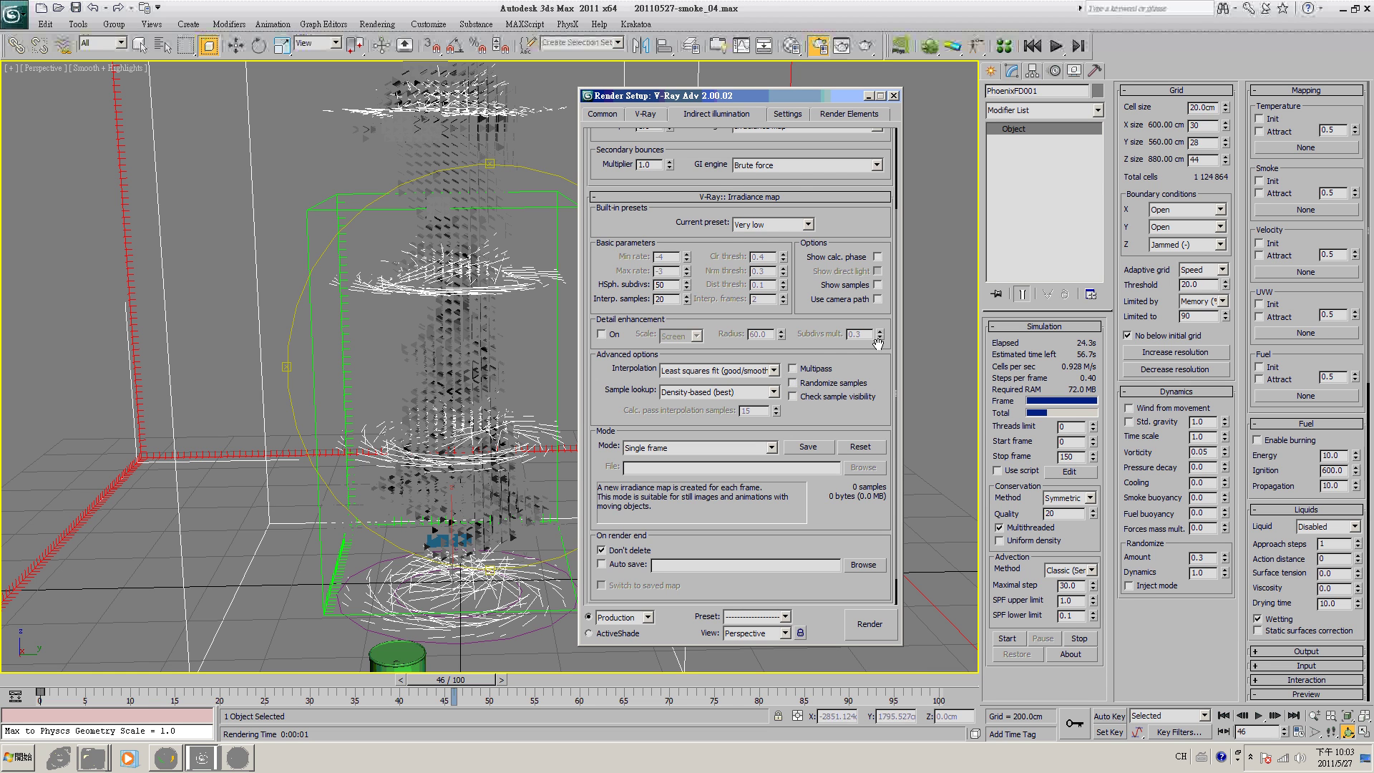
- Turn off the V-Ray log window, enable the GI skylight environment override with a 0.5 multiplier, and close the render setup
{"action": "left_click", "coordinate": [786, 116]}
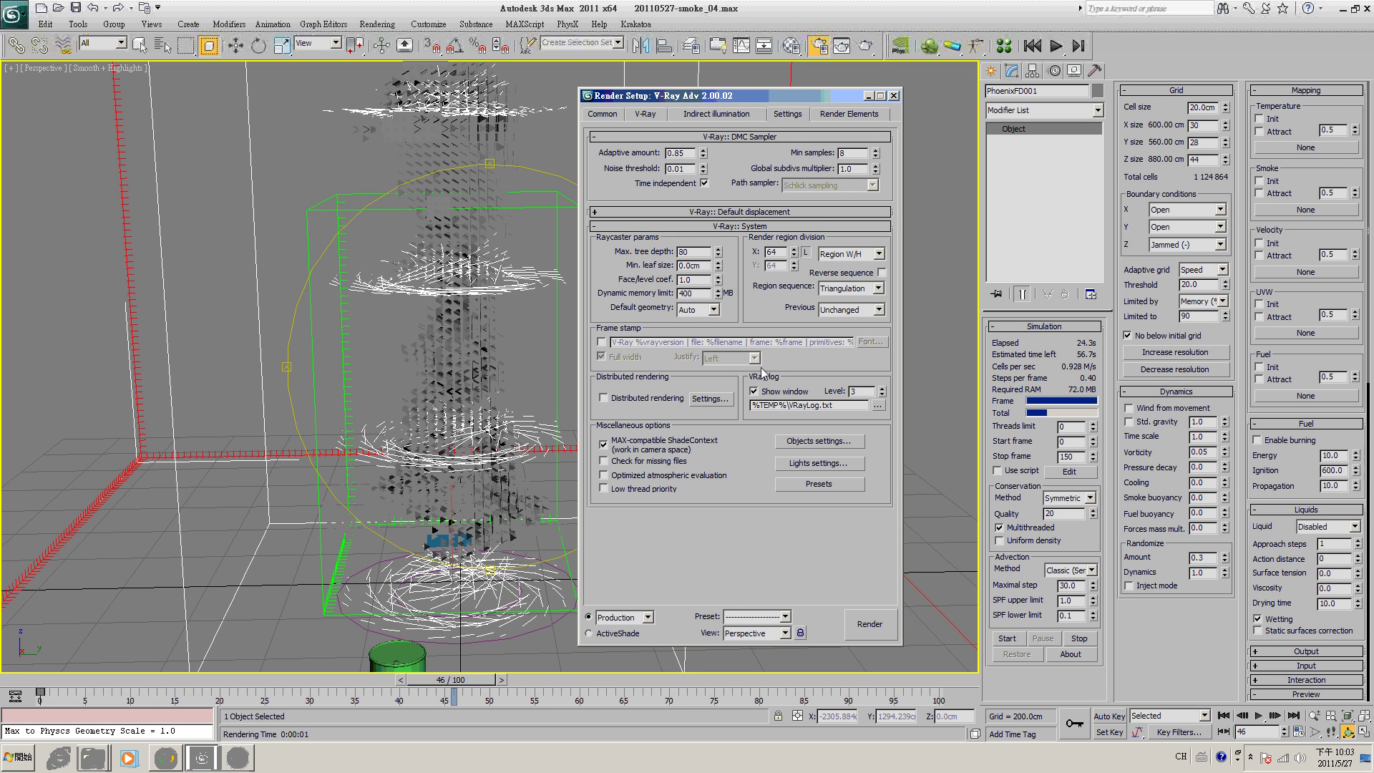
{"action": "left_click", "coordinate": [757, 393]}
{"action": "left_click", "coordinate": [647, 116]}
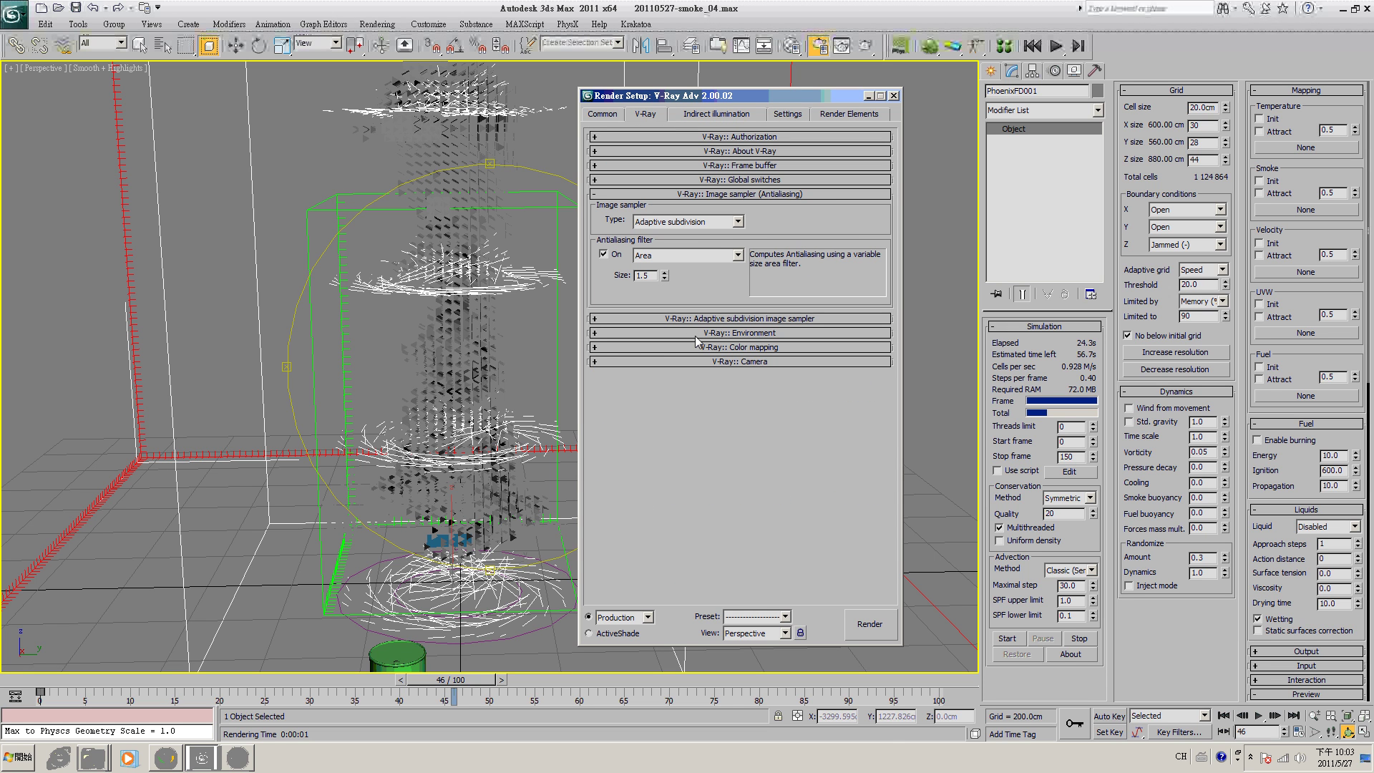
{"action": "left_click", "coordinate": [740, 337]}
{"action": "left_click", "coordinate": [599, 359]}
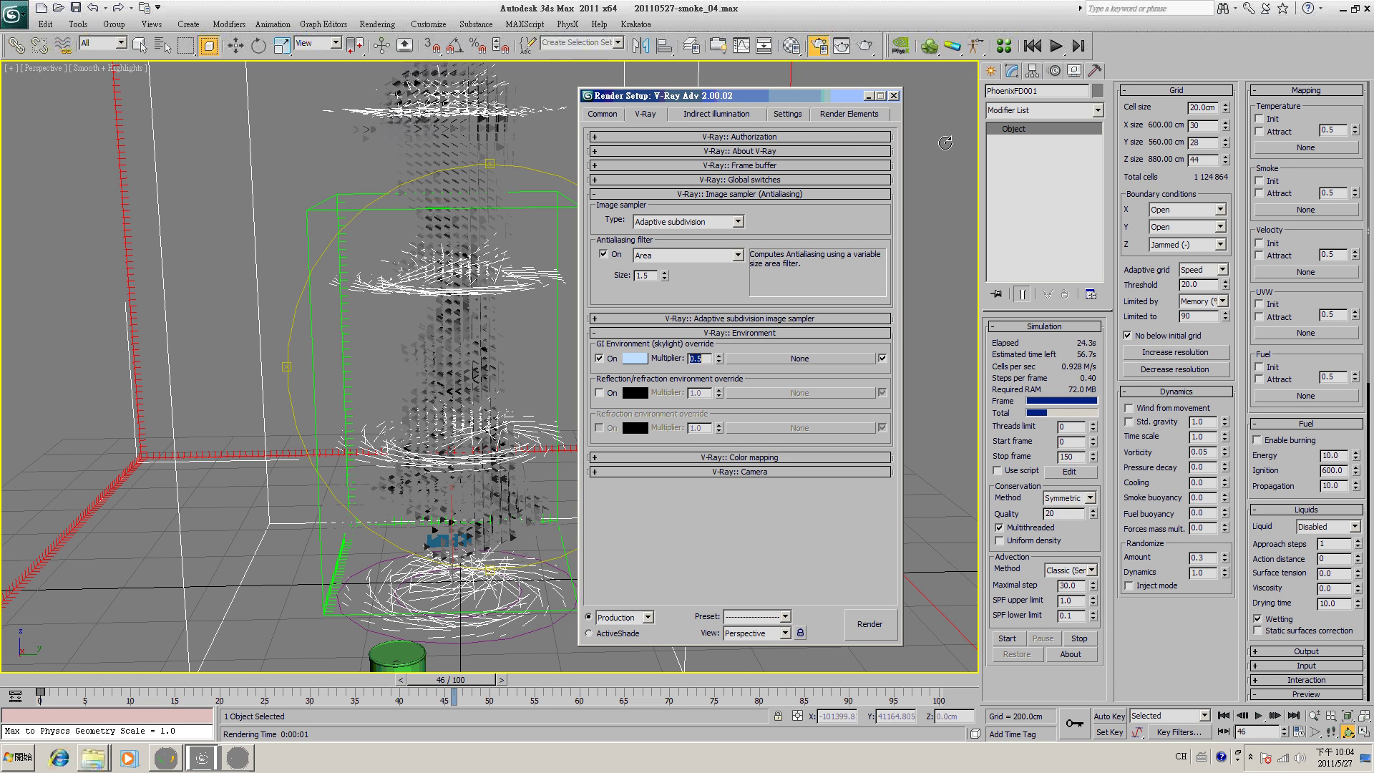
{"action": "left_click", "coordinate": [894, 95]}
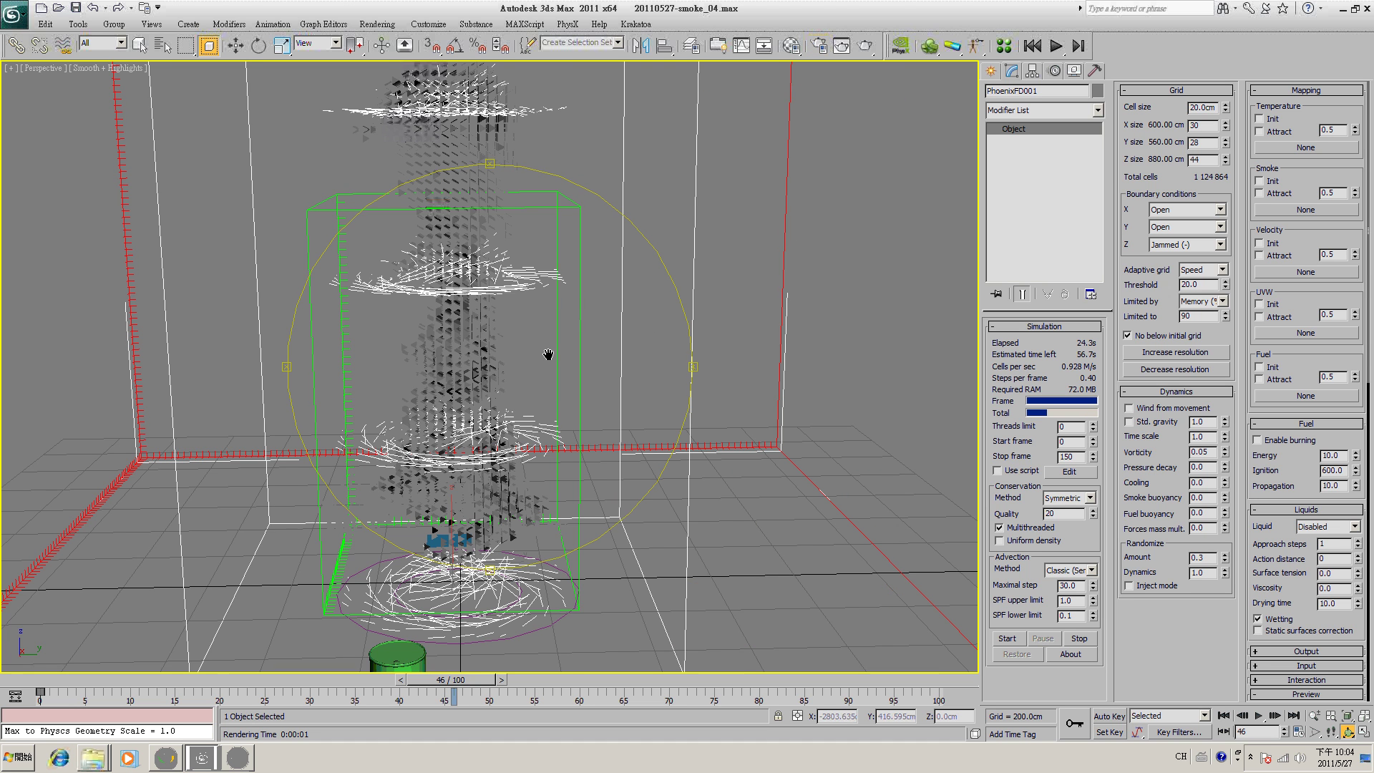
- Render frame 46 of the smoke column in Perspective, repeat the render from a higher angle, and close the images
{"action": "left_click", "coordinate": [865, 45]}
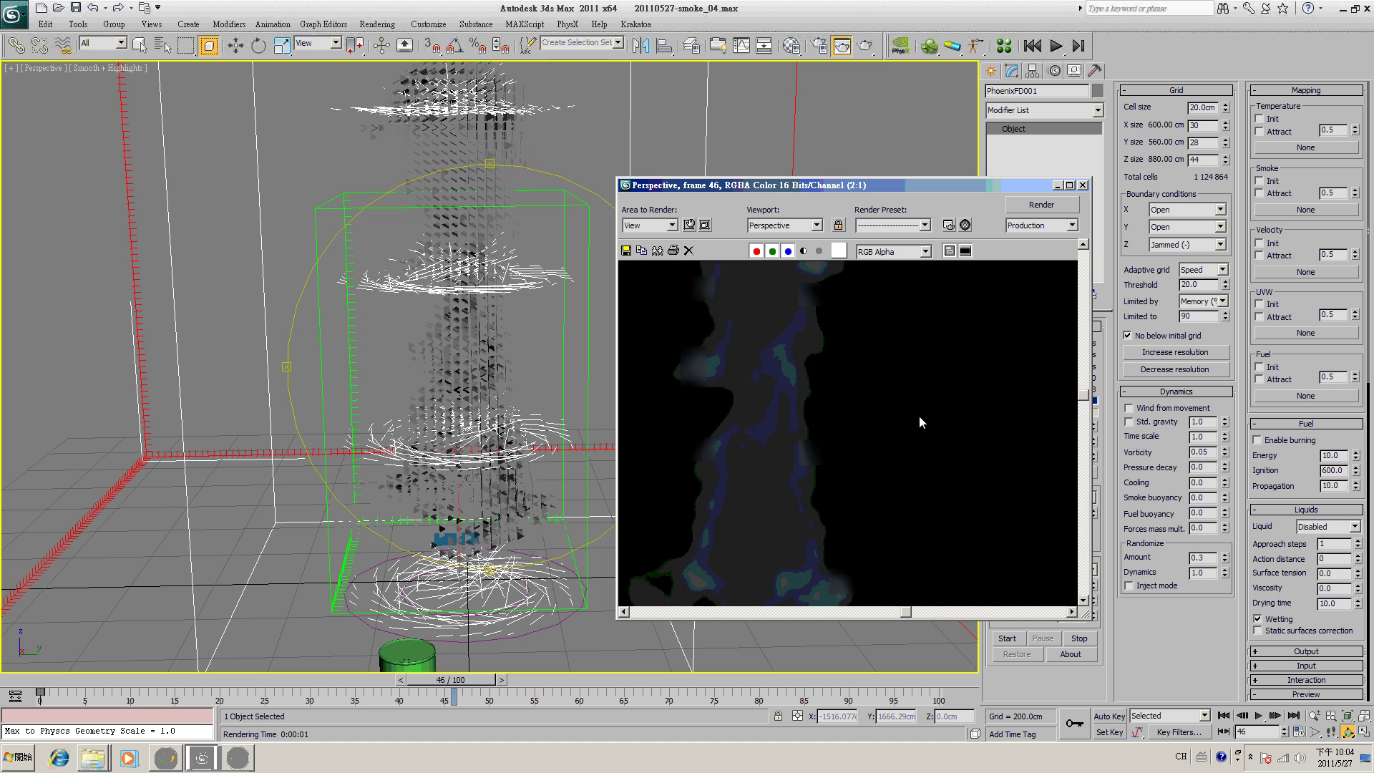
{"action": "left_click", "coordinate": [1084, 187]}
{"action": "left_click_drag", "start_coordinate": [536, 360], "coordinate": [529, 394]}
{"action": "left_click", "coordinate": [869, 45]}
{"action": "left_click", "coordinate": [867, 46]}
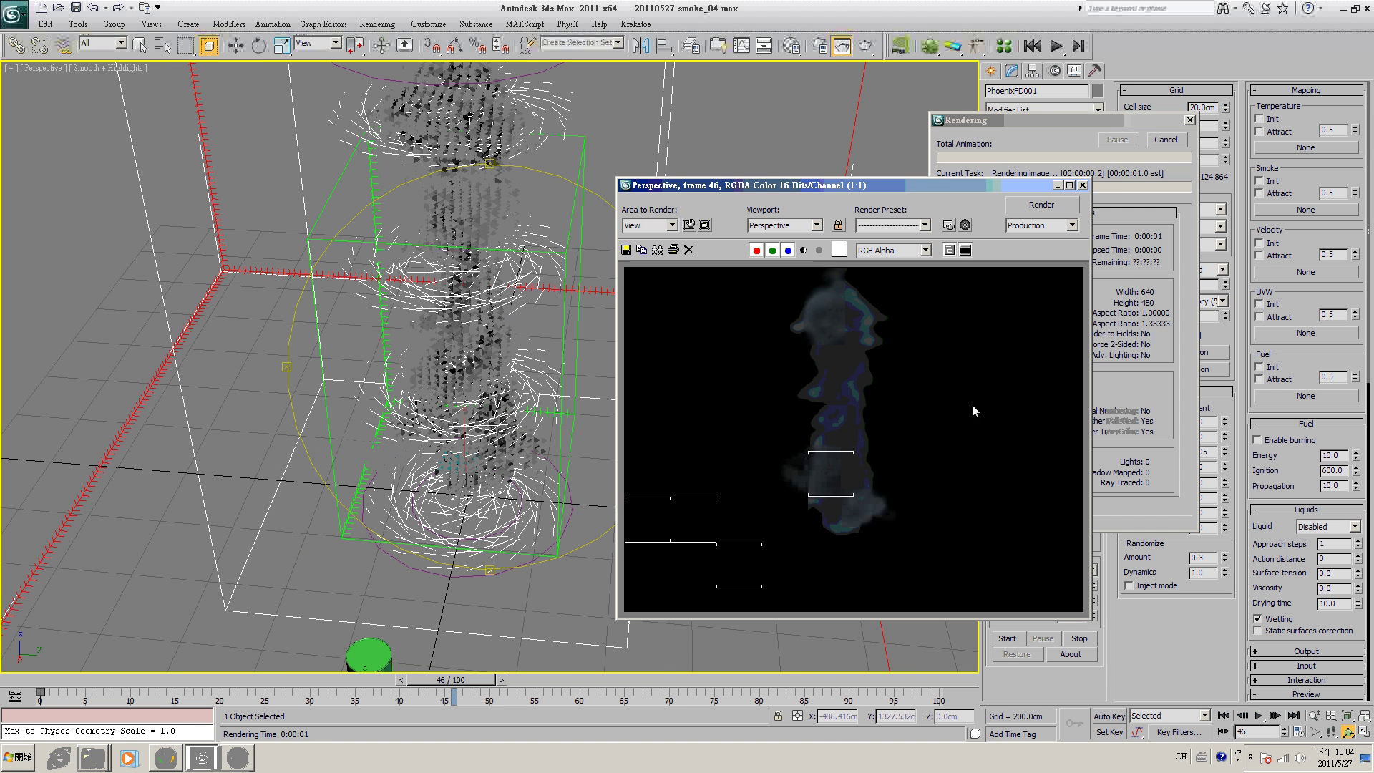
{"action": "left_click", "coordinate": [1082, 186]}
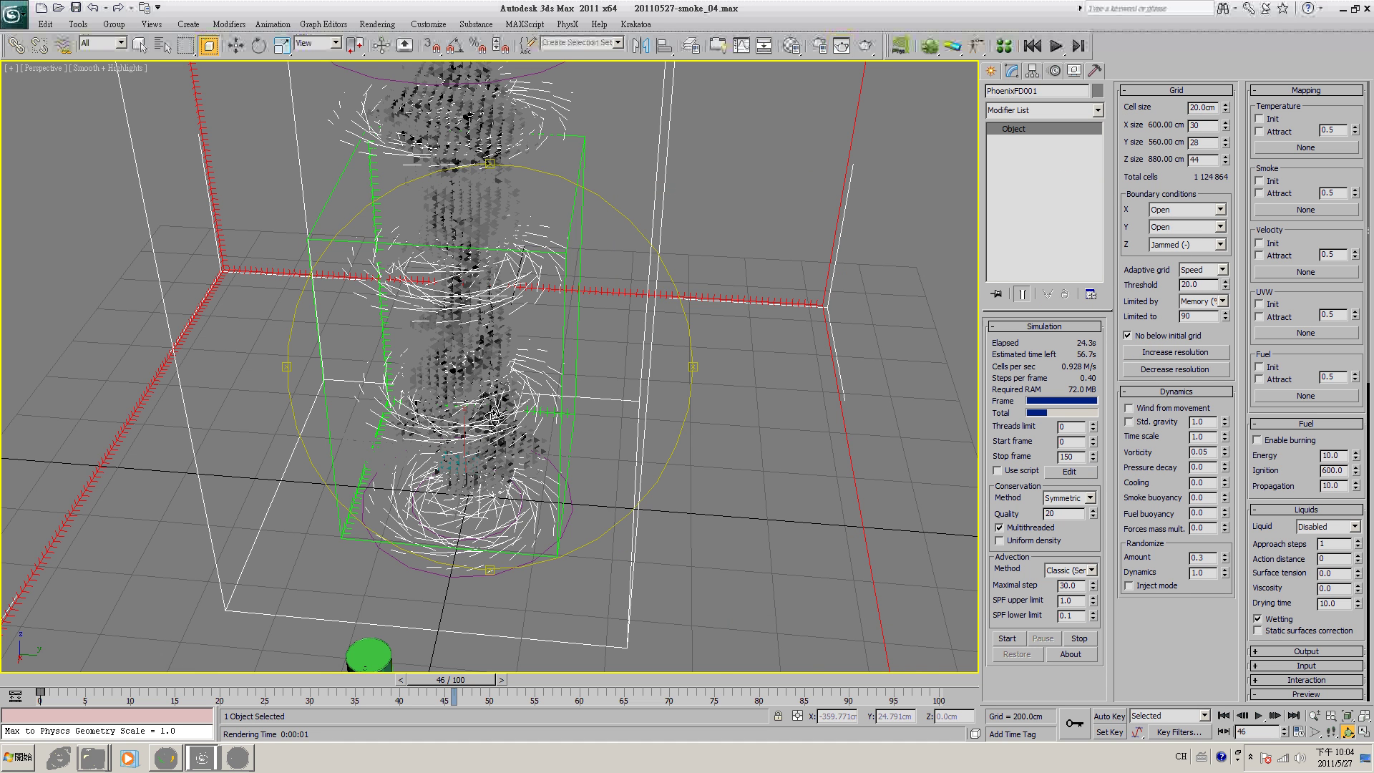
- Create a standard Target Direct light in the Top view, with its source beyond the green cylinder and its target at the smoke column's centre
{"action": "left_click_drag", "start_coordinate": [478, 422], "coordinate": [501, 411]}
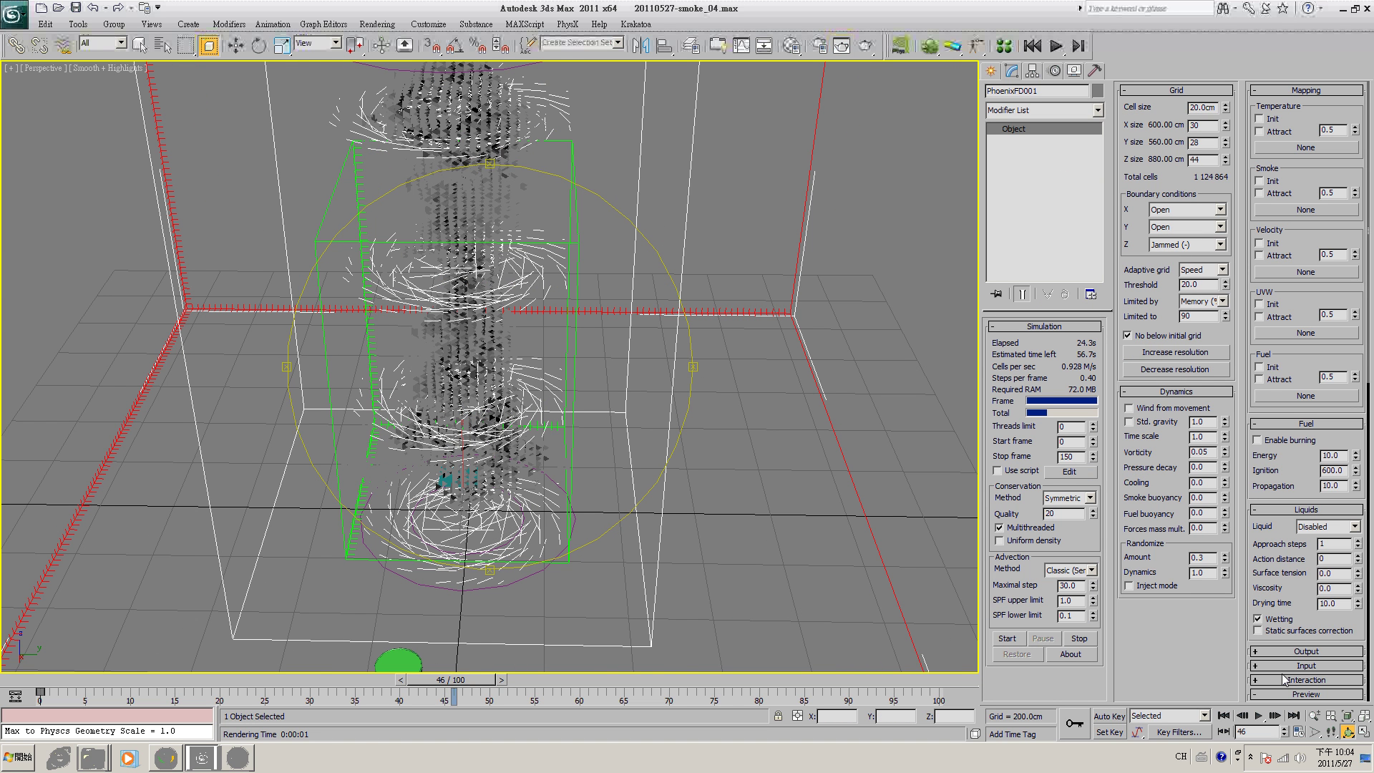
{"action": "key", "text": "alt+w"}
{"action": "key", "text": "w"}
{"action": "left_click", "coordinate": [992, 71]}
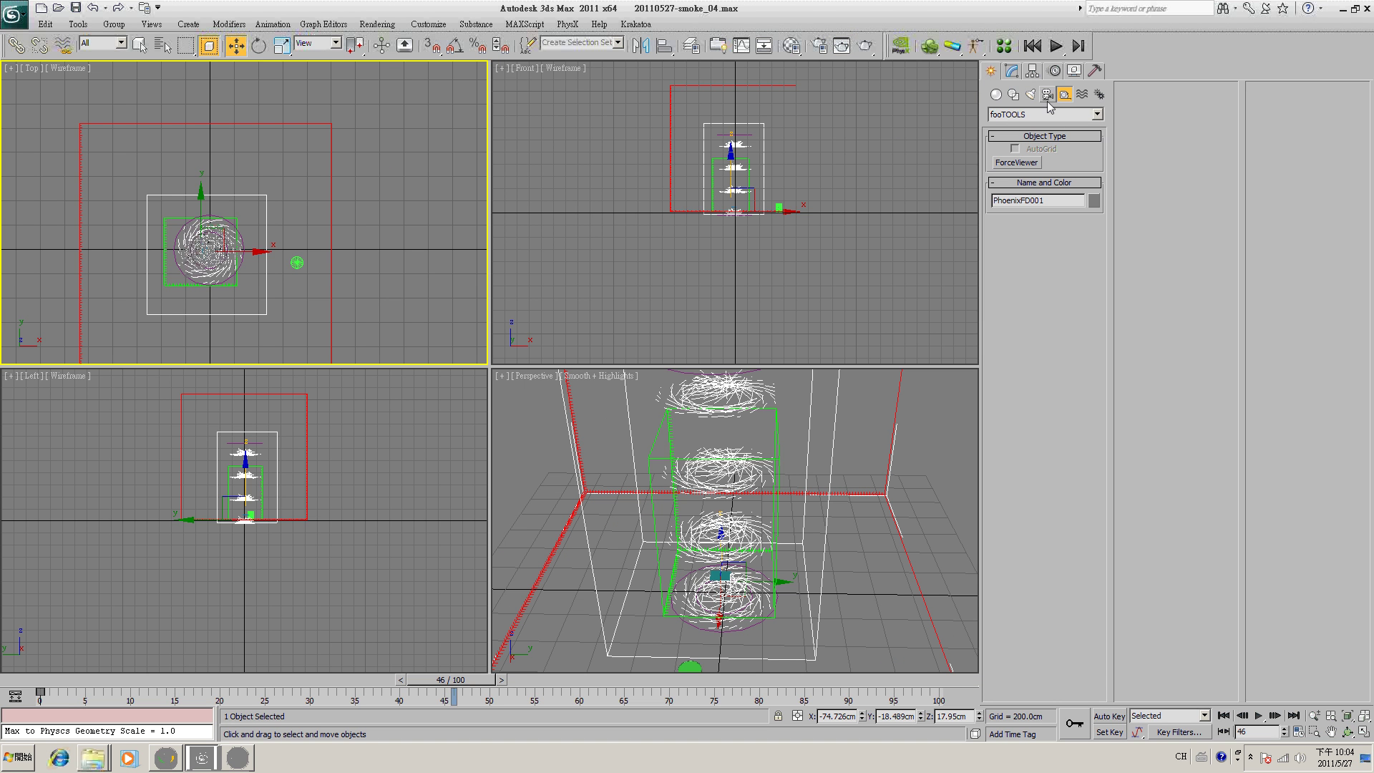
{"action": "left_click", "coordinate": [1030, 94]}
{"action": "left_click", "coordinate": [1097, 113]}
{"action": "left_click", "coordinate": [1038, 134]}
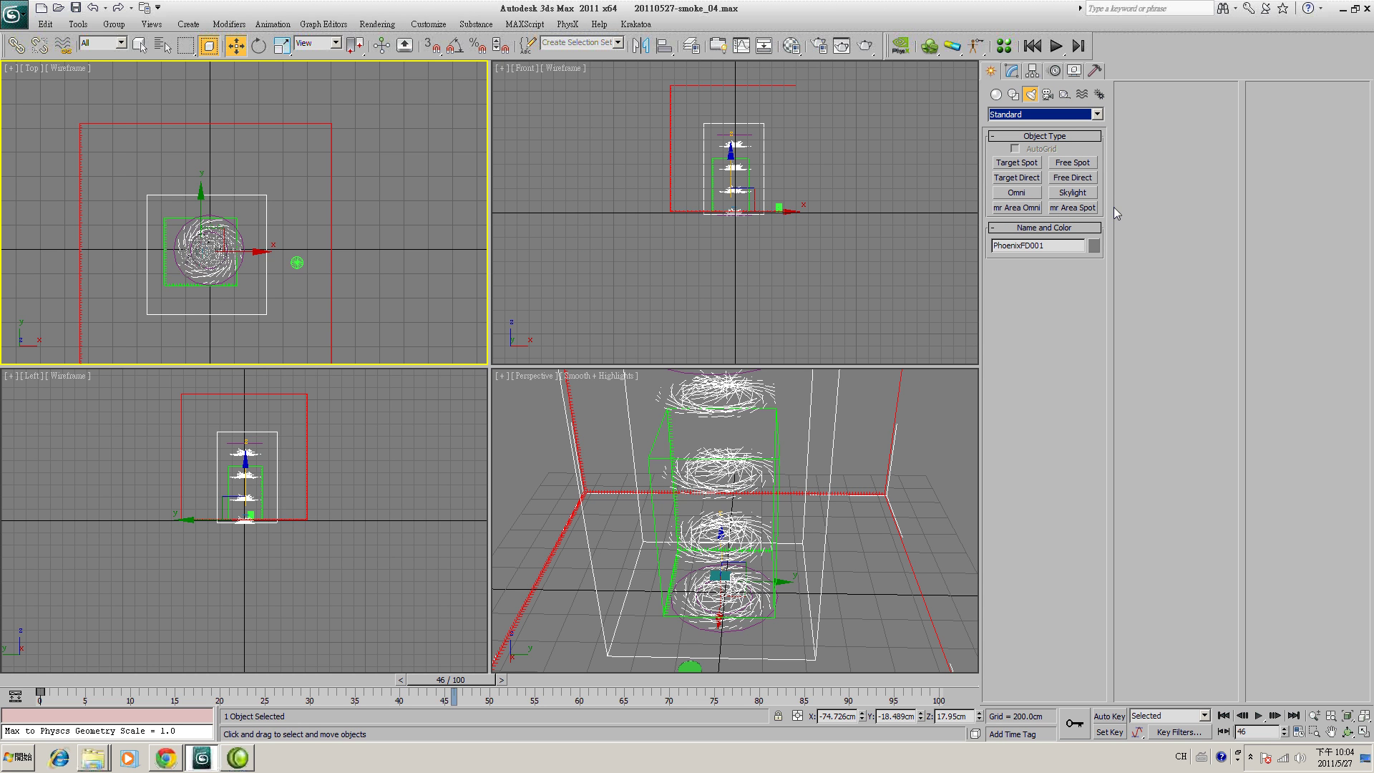
{"action": "left_click", "coordinate": [1020, 182]}
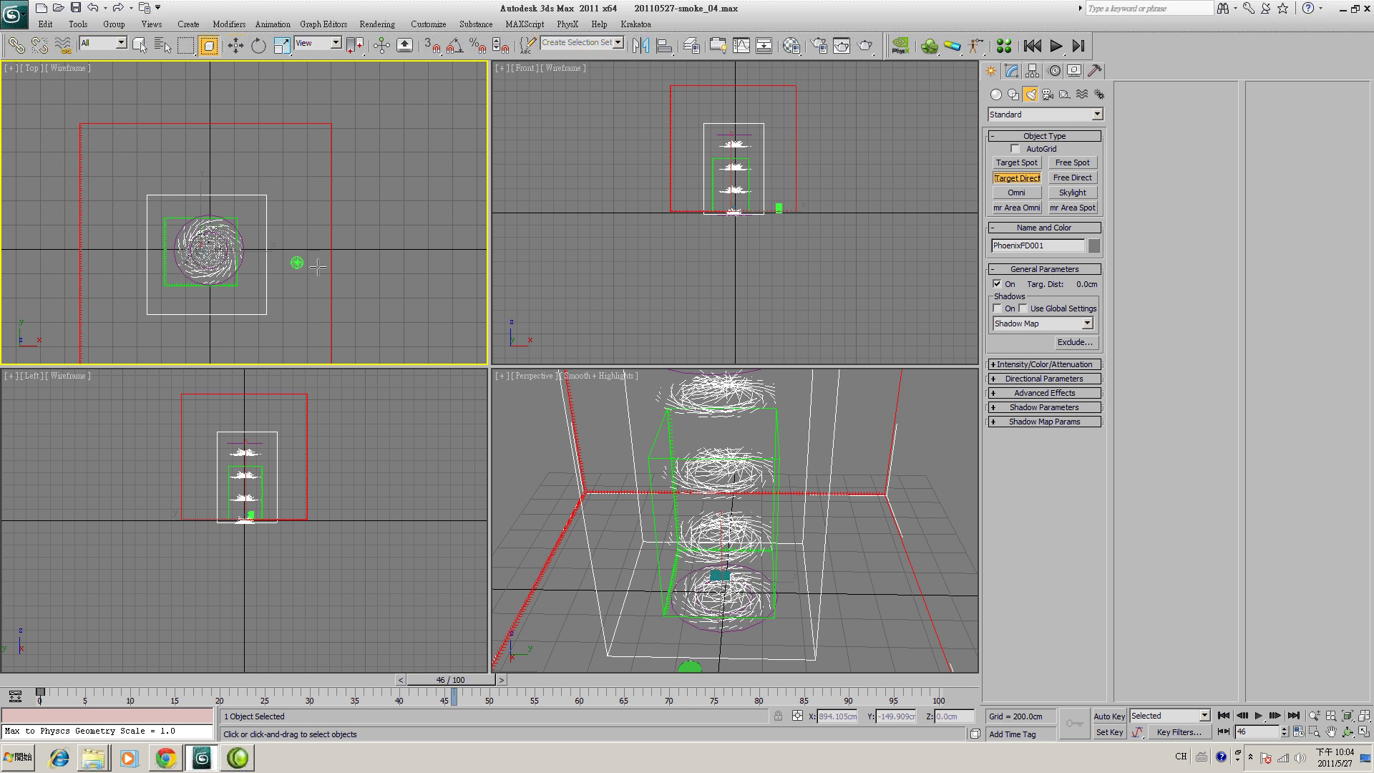
{"action": "left_click_drag", "start_coordinate": [390, 243], "coordinate": [204, 247]}
{"action": "right_click", "coordinate": [206, 247]}
- Raise the direct light's source in the Front view to a height of about 2337 cm so it shines down diagonally
{"action": "right_click", "coordinate": [868, 197]}
{"action": "key", "text": "w"}
{"action": "left_click_drag", "start_coordinate": [837, 195], "coordinate": [891, 53]}
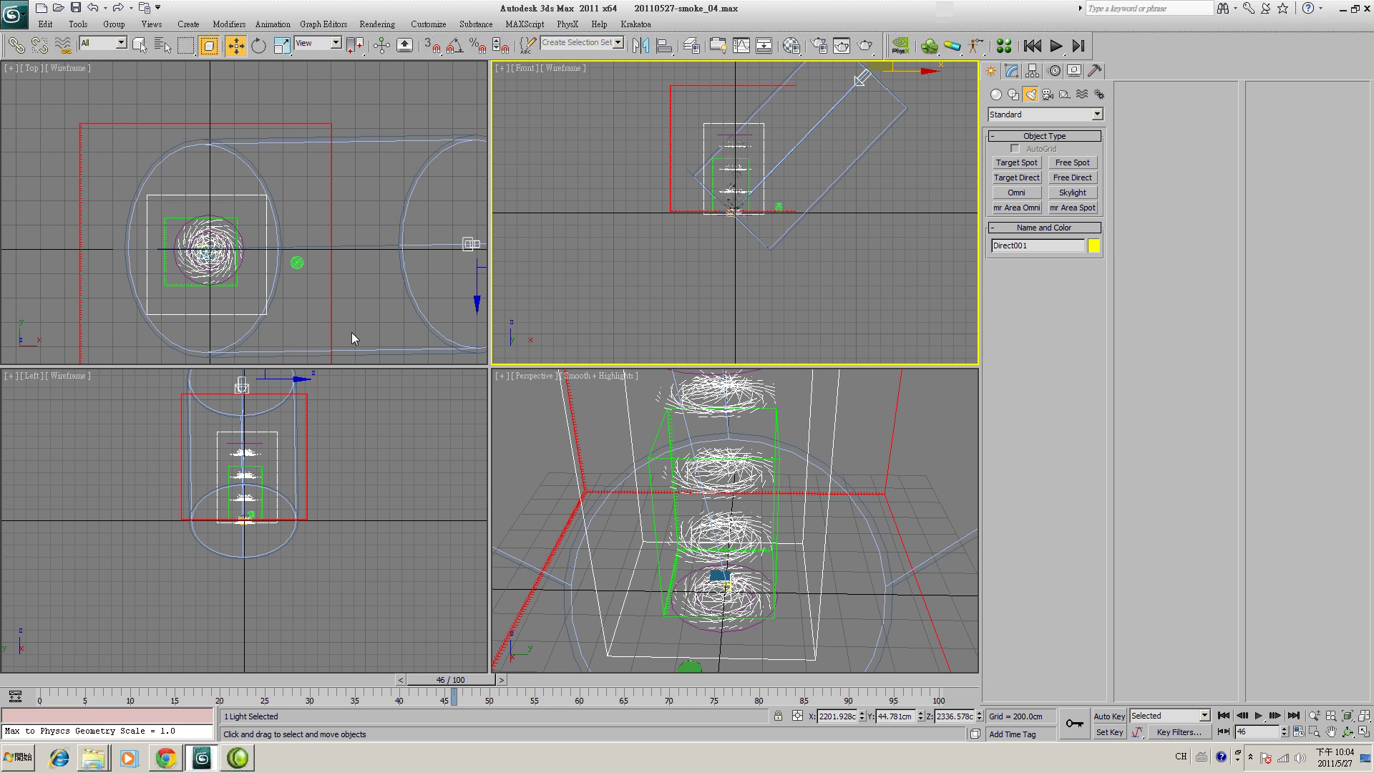
- Widen the direct light's cone to a hotspot of 3080 cm and a falloff of 3120 cm
{"action": "left_click", "coordinate": [1011, 72]}
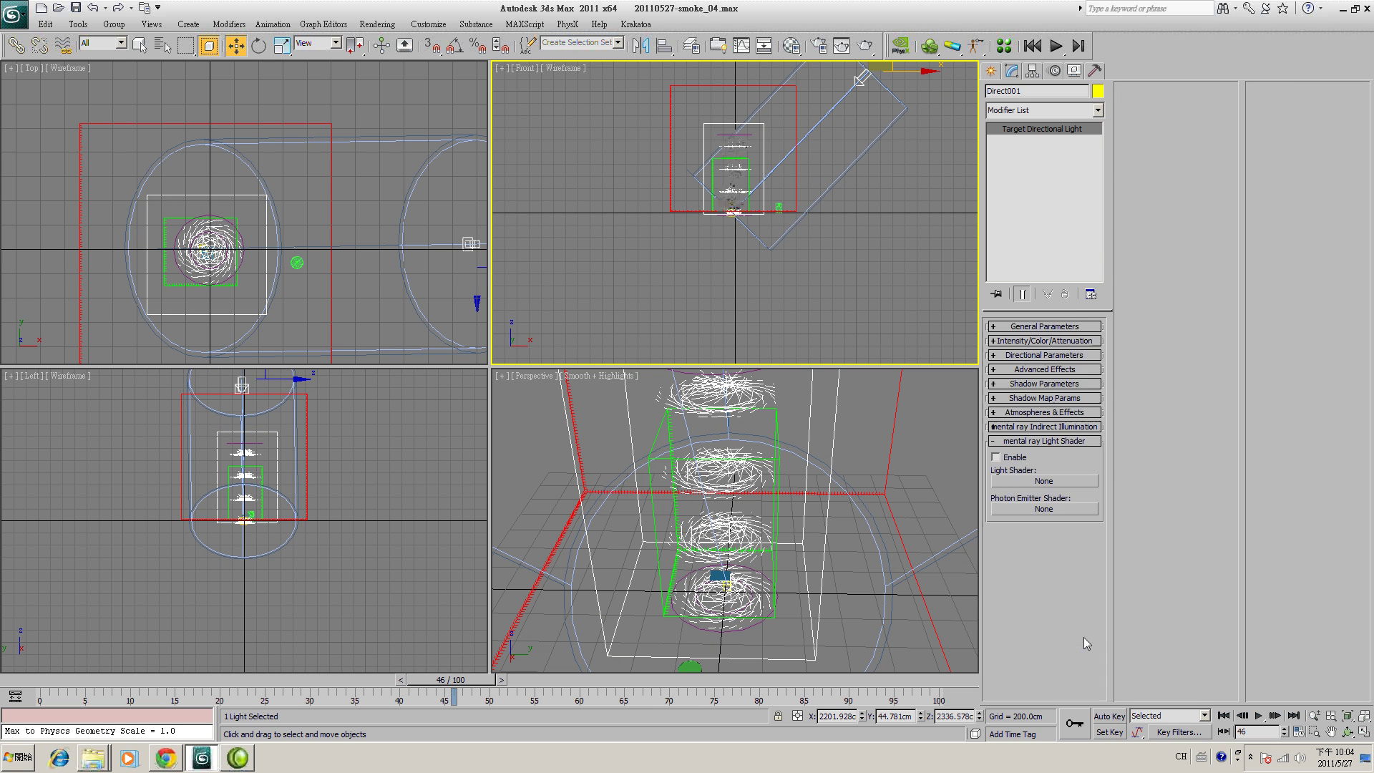
{"action": "left_click", "coordinate": [1067, 326]}
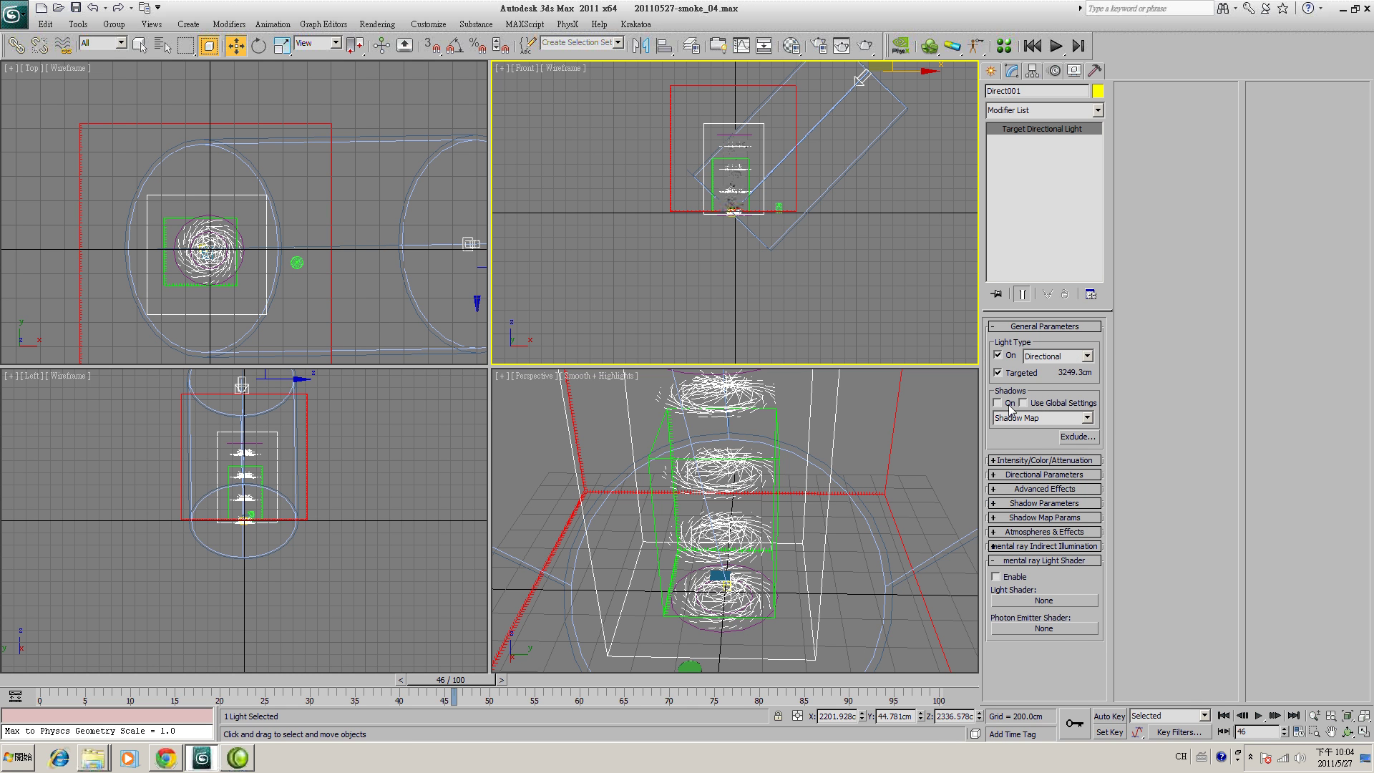
{"action": "middle_click_drag", "start_coordinate": [749, 404], "coordinate": [765, 479]}
{"action": "scroll", "coordinate": [765, 479], "scroll_direction": "down", "scroll_amount": 5}
{"action": "scroll", "coordinate": [766, 480], "scroll_direction": "up", "scroll_amount": 3}
{"action": "left_click", "coordinate": [1062, 460]}
{"action": "left_click", "coordinate": [1061, 629]}
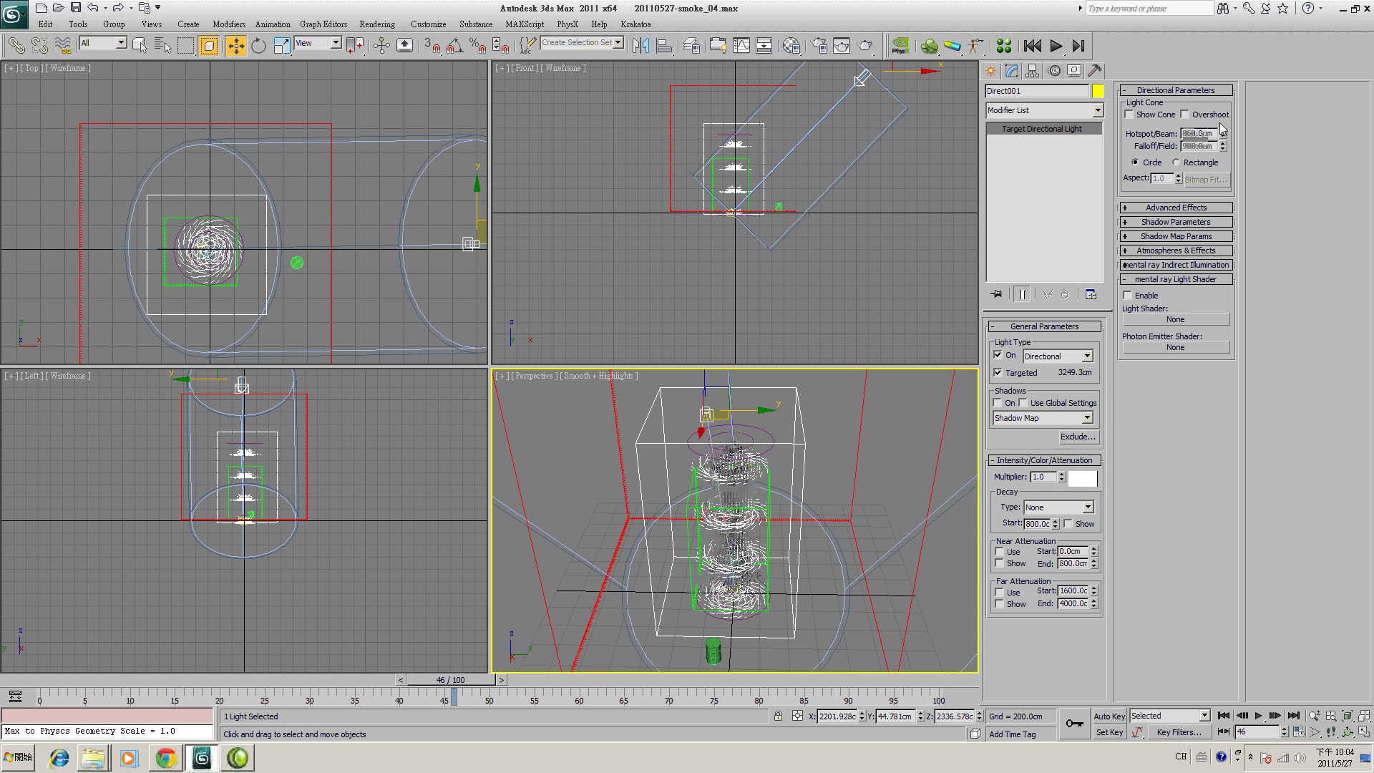
{"action": "left_click_drag", "start_coordinate": [1224, 137], "coordinate": [1238, 57]}
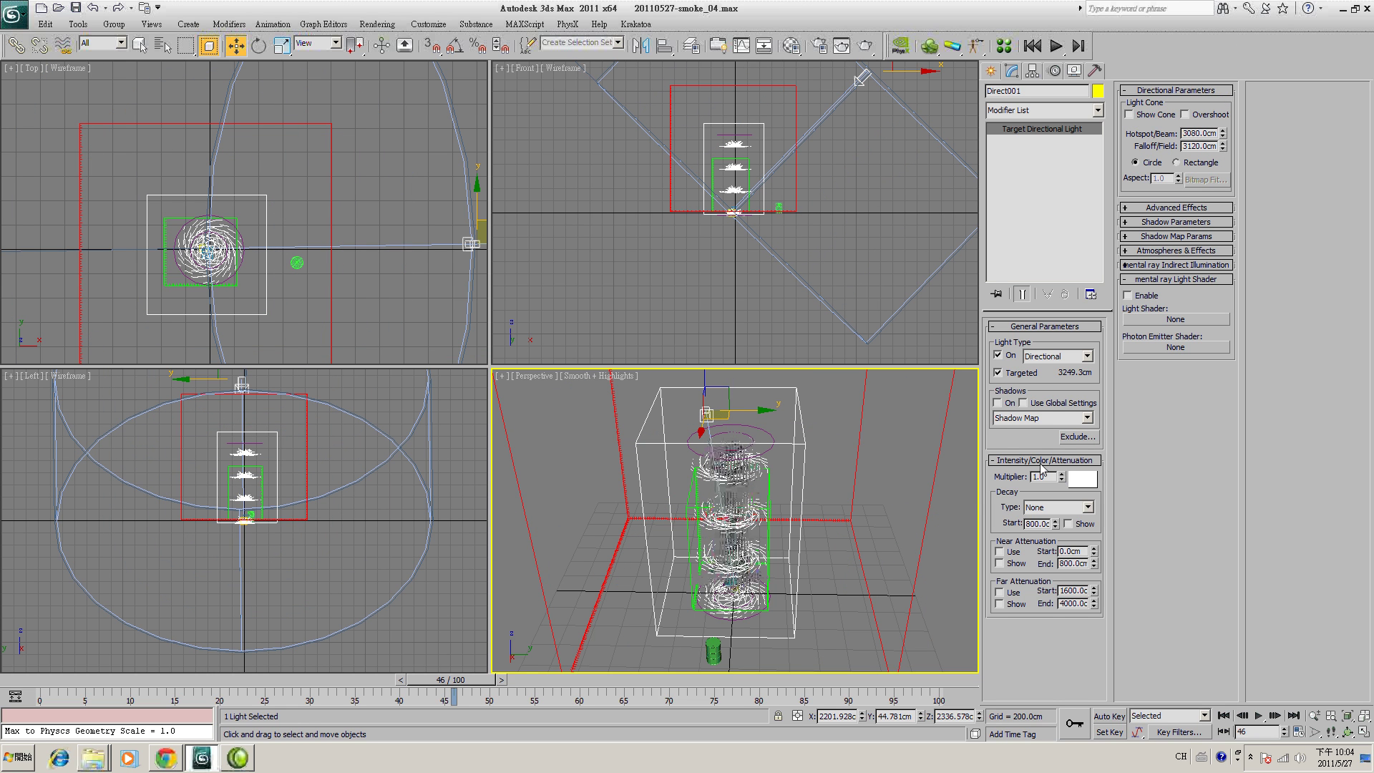
- Turn on the light's shadows with the VRayShadow type and enable atmosphere shadows
{"action": "left_click", "coordinate": [998, 403]}
{"action": "left_click", "coordinate": [1085, 419]}
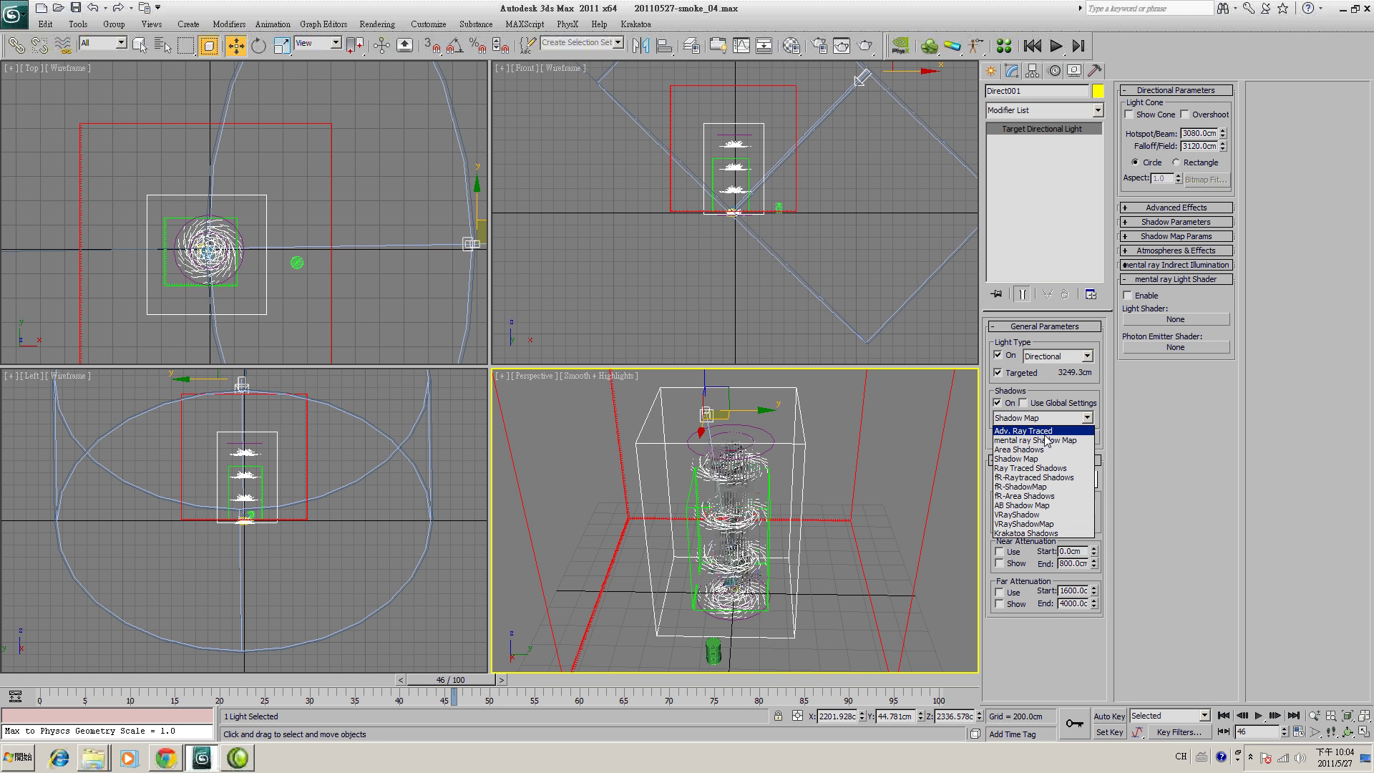
{"action": "left_click", "coordinate": [1016, 514]}
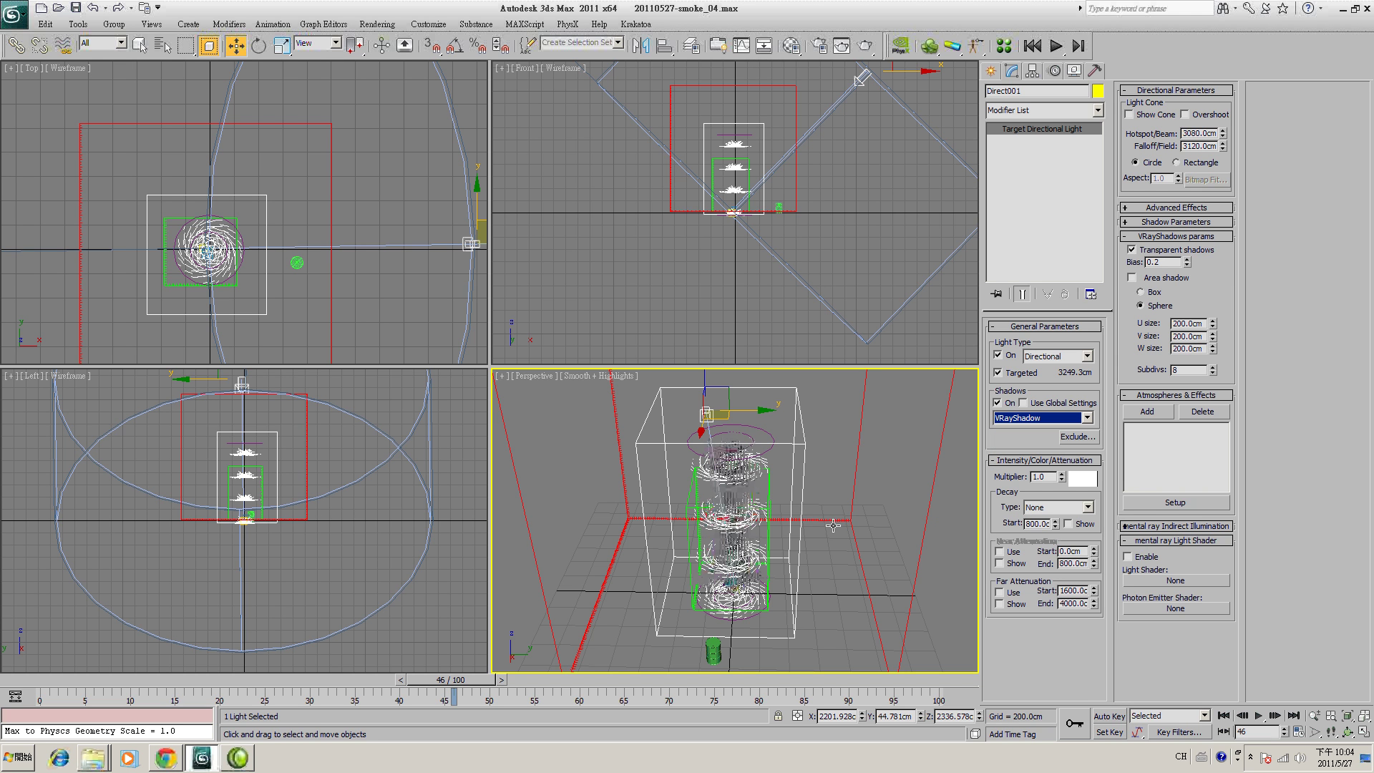
{"action": "left_click", "coordinate": [1174, 222]}
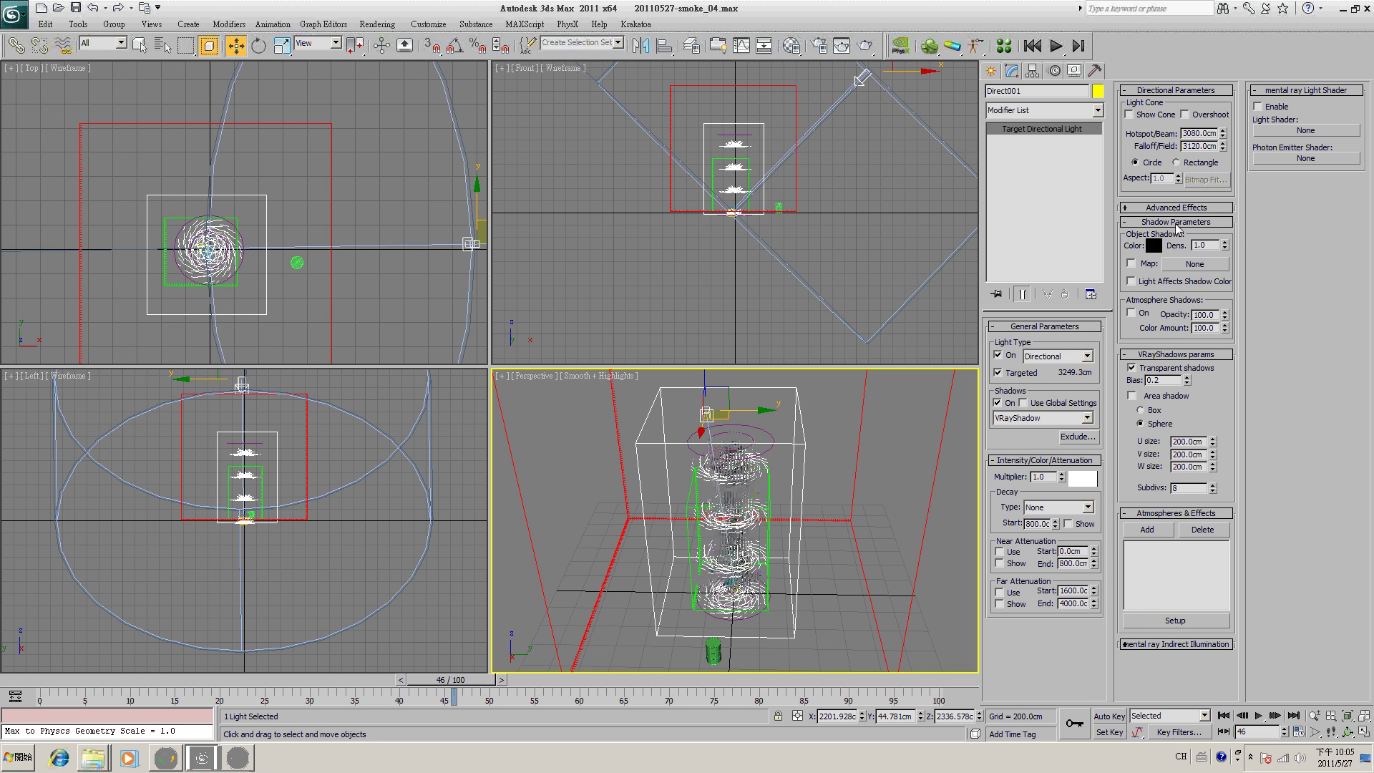
{"action": "left_click", "coordinate": [1133, 312]}
- Render the lit smoke column in a maximized Perspective view from a low angle and close the image
{"action": "left_click", "coordinate": [1364, 731]}
{"action": "left_click", "coordinate": [1347, 732]}
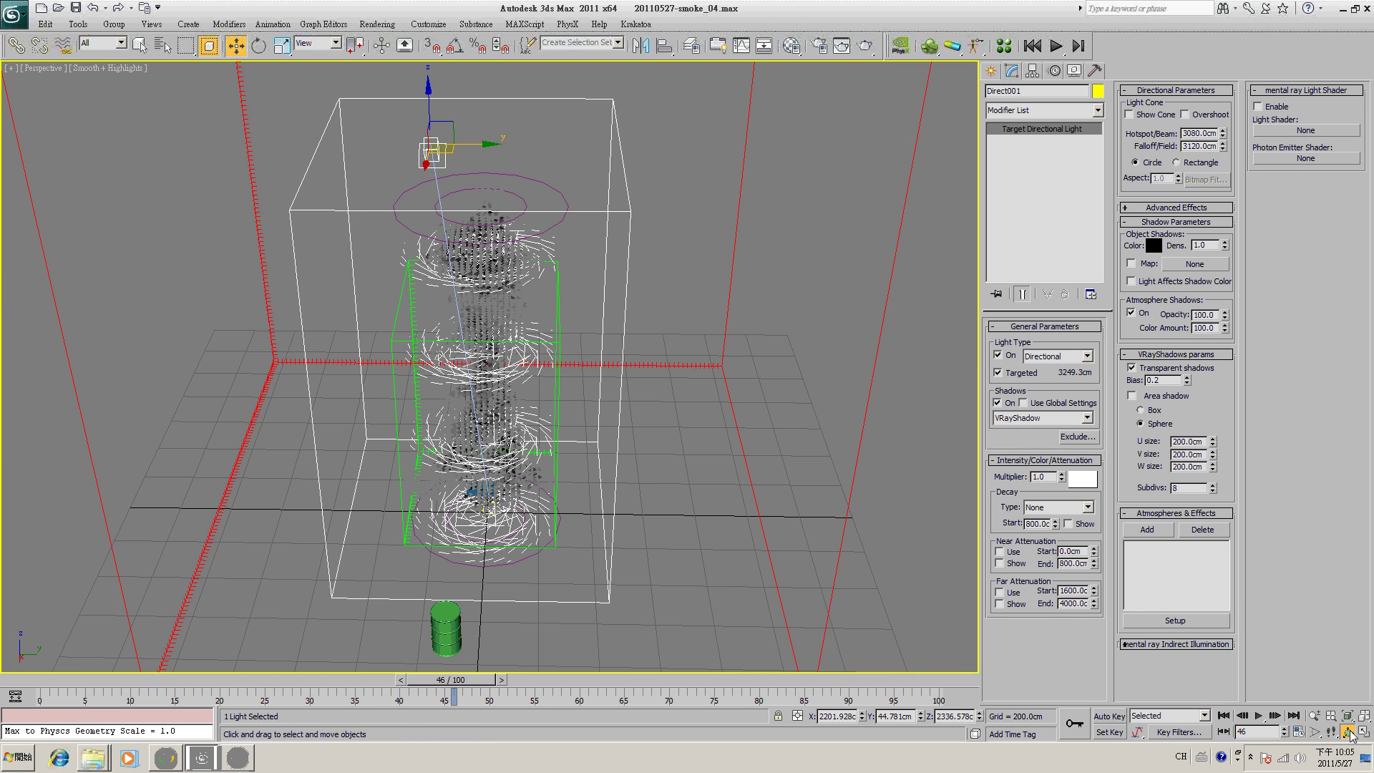
{"action": "left_click_drag", "start_coordinate": [590, 453], "coordinate": [596, 402]}
{"action": "middle_click_drag", "start_coordinate": [596, 402], "coordinate": [624, 349]}
{"action": "left_click_drag", "start_coordinate": [623, 349], "coordinate": [559, 390]}
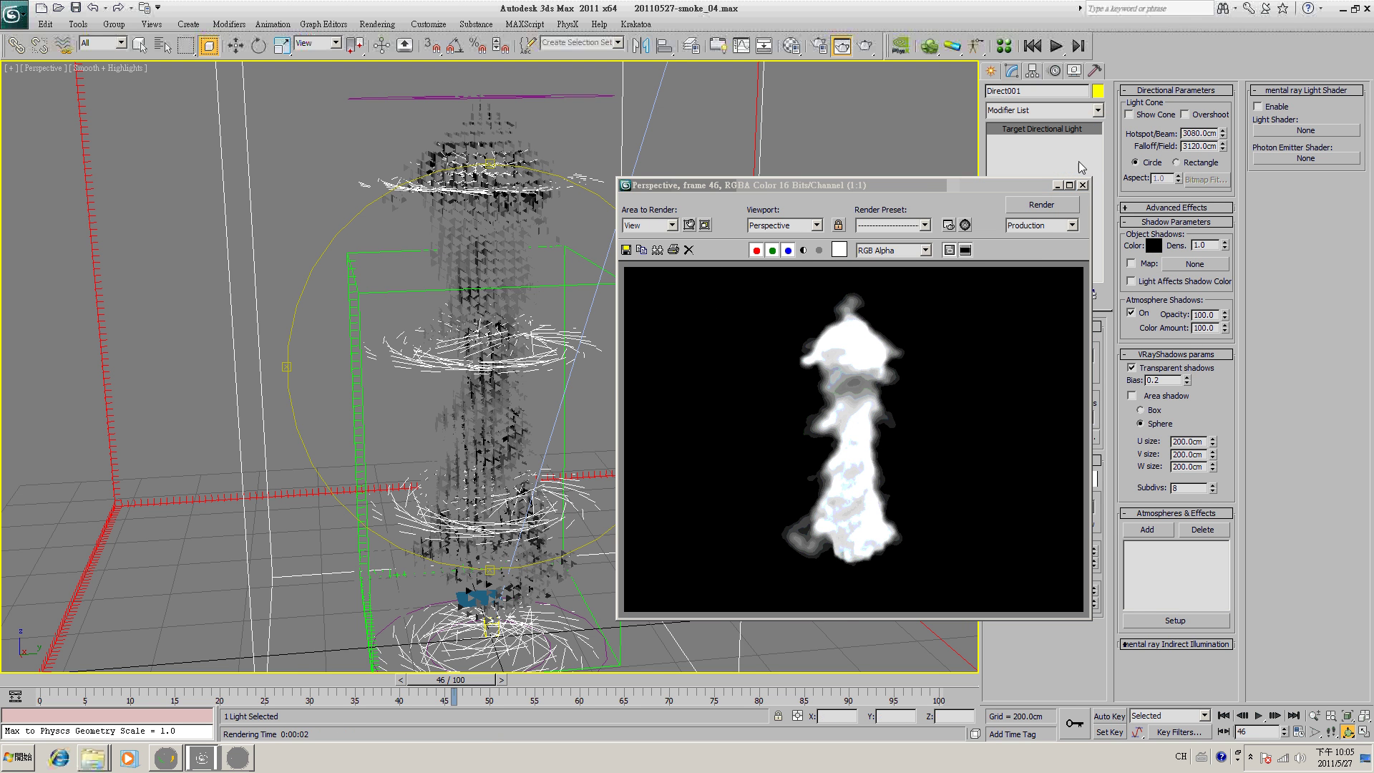
{"action": "left_click", "coordinate": [1082, 185]}
- Render the smoke column from a different side to check the light's shading, and close the image
{"action": "mouse_move", "coordinate": [544, 404]}
{"action": "left_mouse_down"}
{"action": "mouse_move", "coordinate": [512, 421]}
{"action": "mouse_move", "coordinate": [536, 385]}
{"action": "left_mouse_up"}
{"action": "scroll", "coordinate": [540, 406], "scroll_direction": "down", "scroll_amount": 3}
{"action": "scroll", "coordinate": [539, 406], "scroll_direction": "down", "scroll_amount": 5}
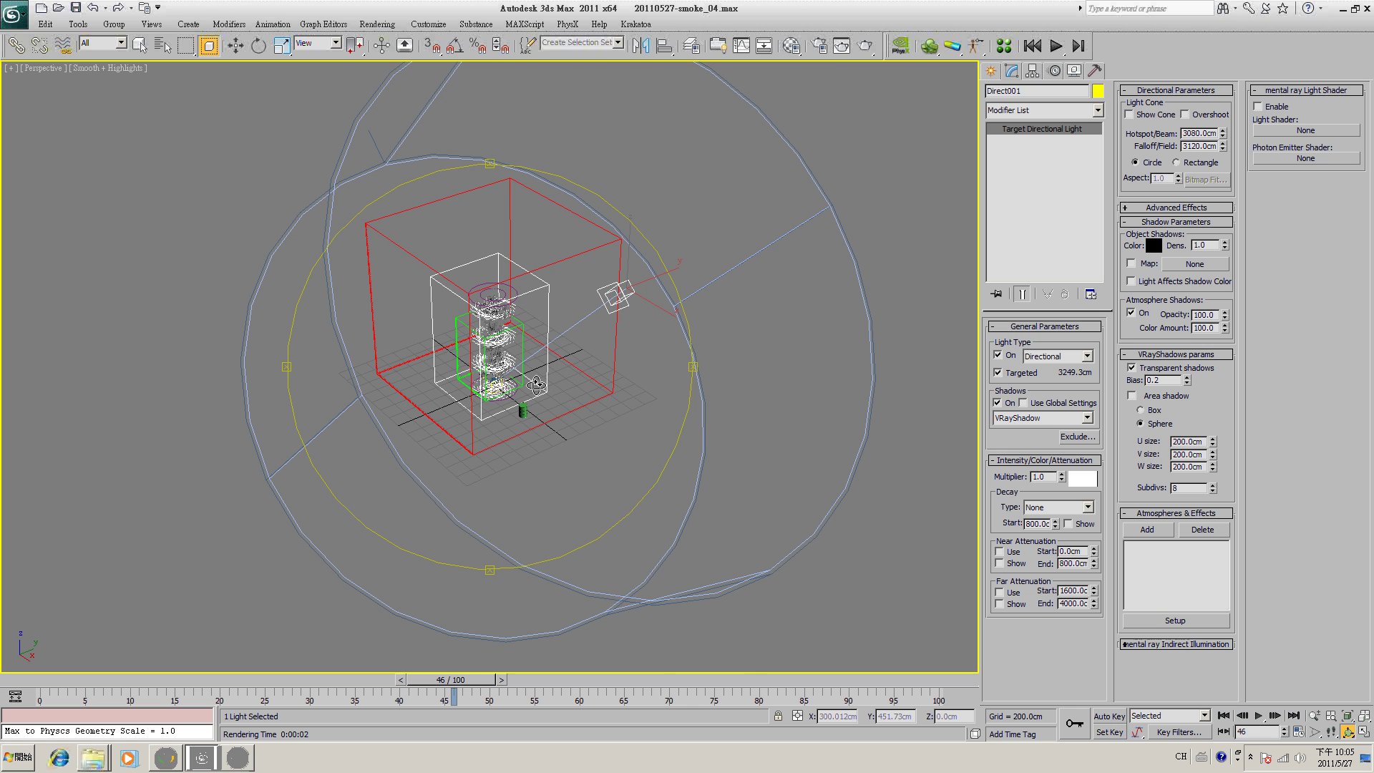
{"action": "scroll", "coordinate": [536, 385], "scroll_direction": "up", "scroll_amount": 5}
{"action": "scroll", "coordinate": [536, 384], "scroll_direction": "up", "scroll_amount": 5}
{"action": "left_click", "coordinate": [864, 45]}
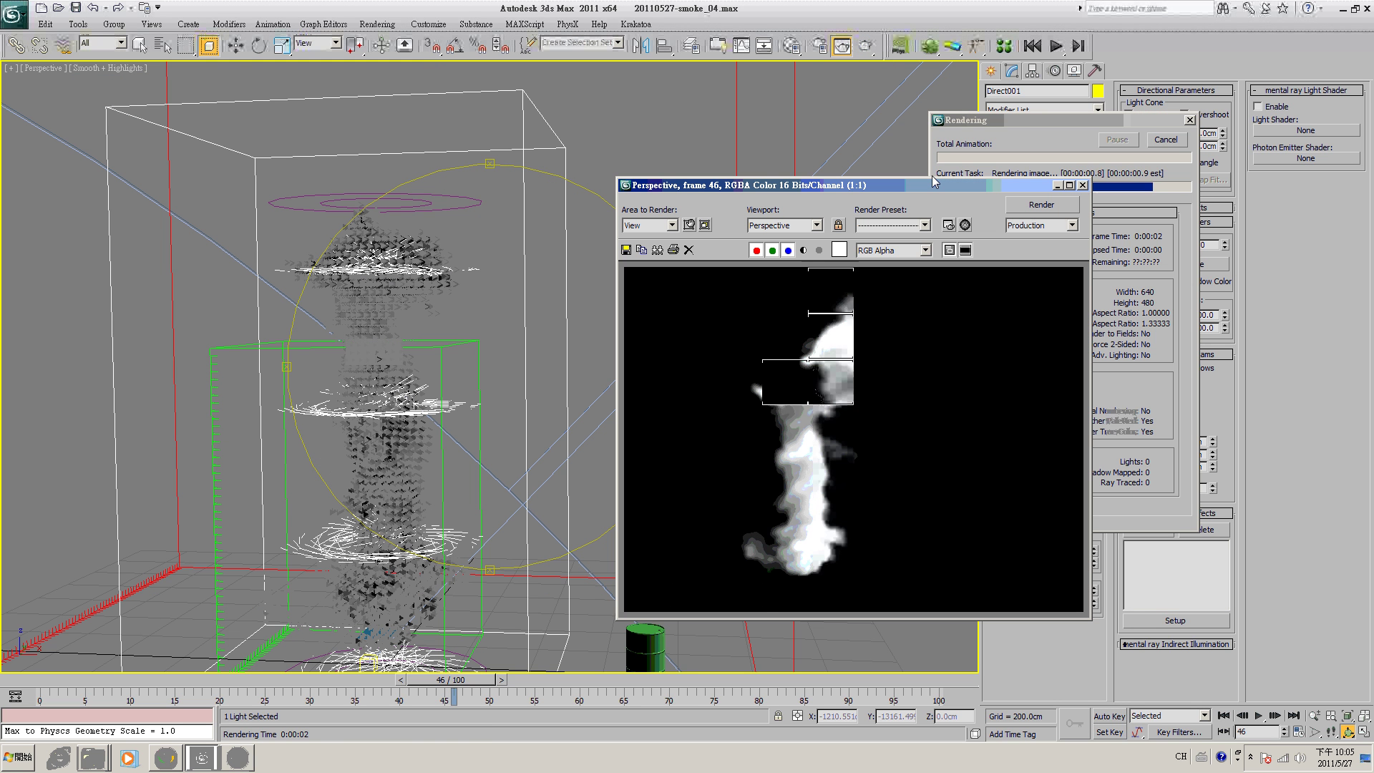
{"action": "left_click_drag", "start_coordinate": [938, 185], "coordinate": [712, 158]}
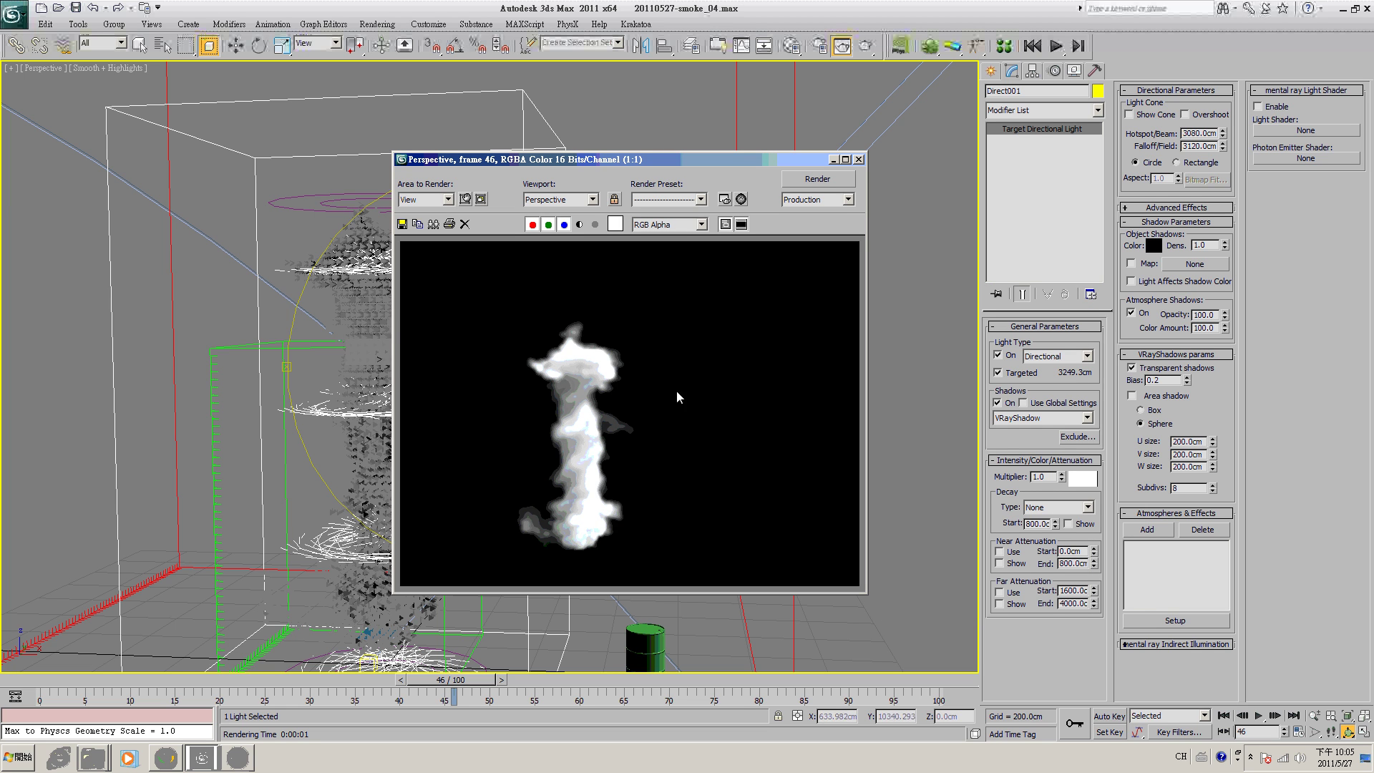
{"action": "left_click", "coordinate": [859, 159]}
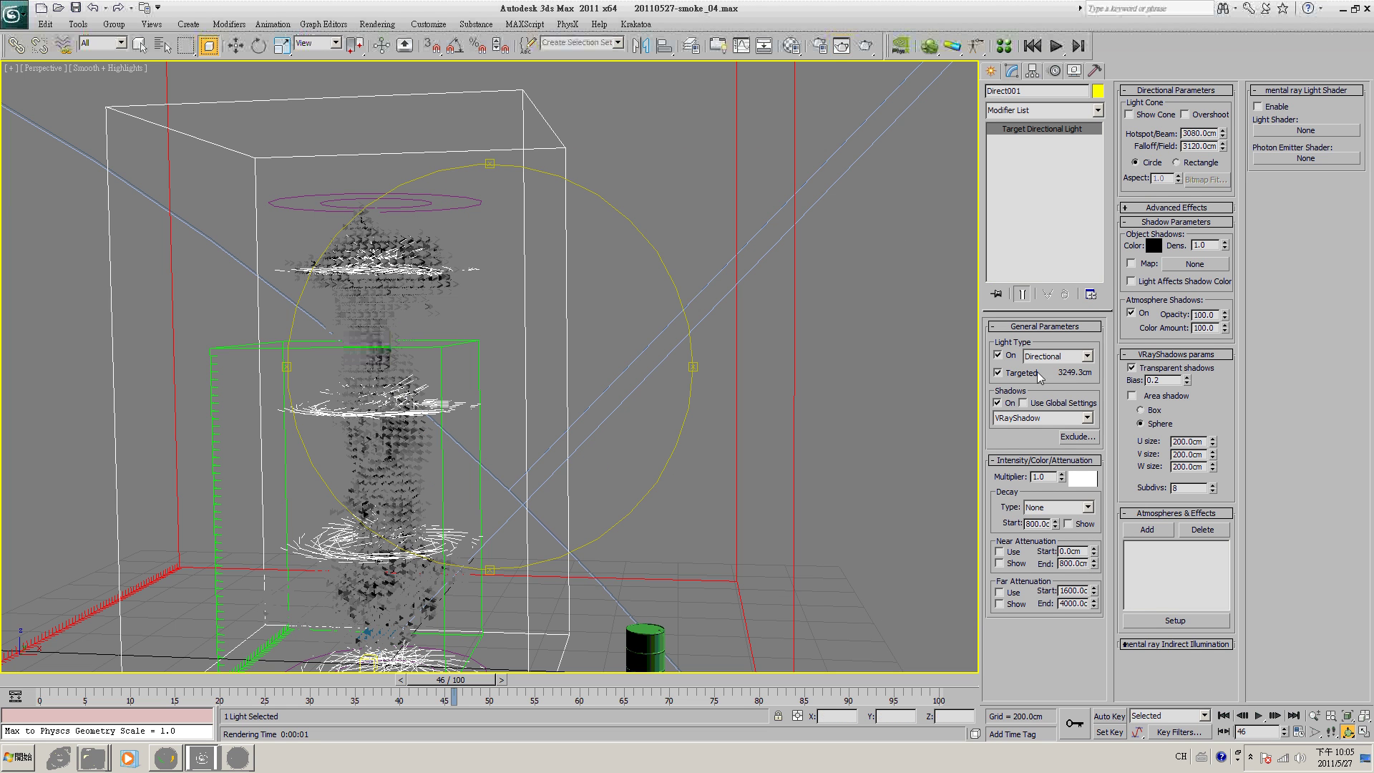
- Change the direct light's colour from white to a pale warm orange-yellow
{"action": "left_click", "coordinate": [1082, 479]}
{"action": "left_click", "coordinate": [302, 113]}
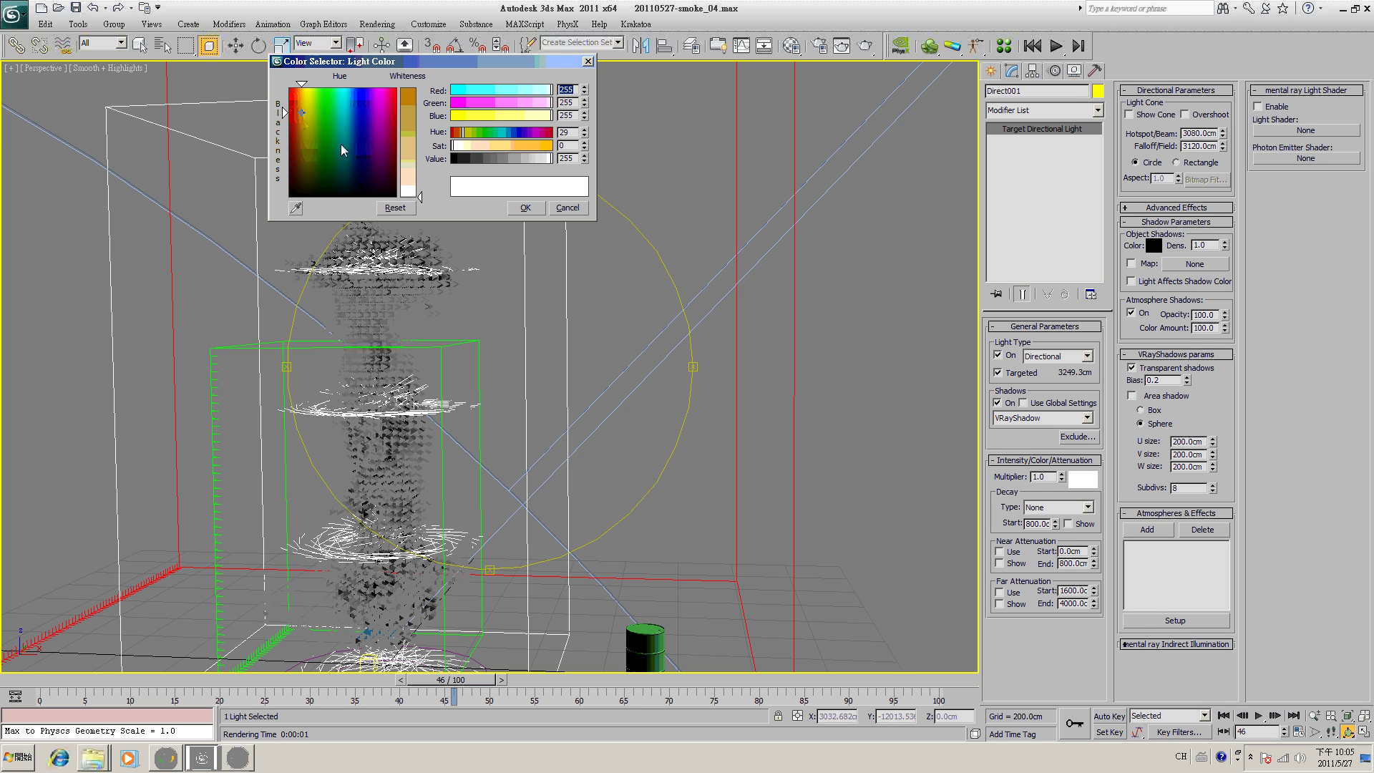
{"action": "left_click_drag", "start_coordinate": [419, 196], "coordinate": [417, 163]}
{"action": "left_click", "coordinate": [542, 211]}
- Clear the selection and render the smoke column at frame 46 with the warm light colour
{"action": "scroll", "coordinate": [544, 391], "scroll_direction": "down", "scroll_amount": 3}
{"action": "middle_click_drag", "start_coordinate": [543, 391], "coordinate": [696, 455]}
{"action": "scroll", "coordinate": [617, 358], "scroll_direction": "up", "scroll_amount": 3}
{"action": "left_click", "coordinate": [782, 233]}
{"action": "left_click", "coordinate": [527, 255]}
{"action": "left_click", "coordinate": [577, 236]}
{"action": "key", "text": "shift+q"}
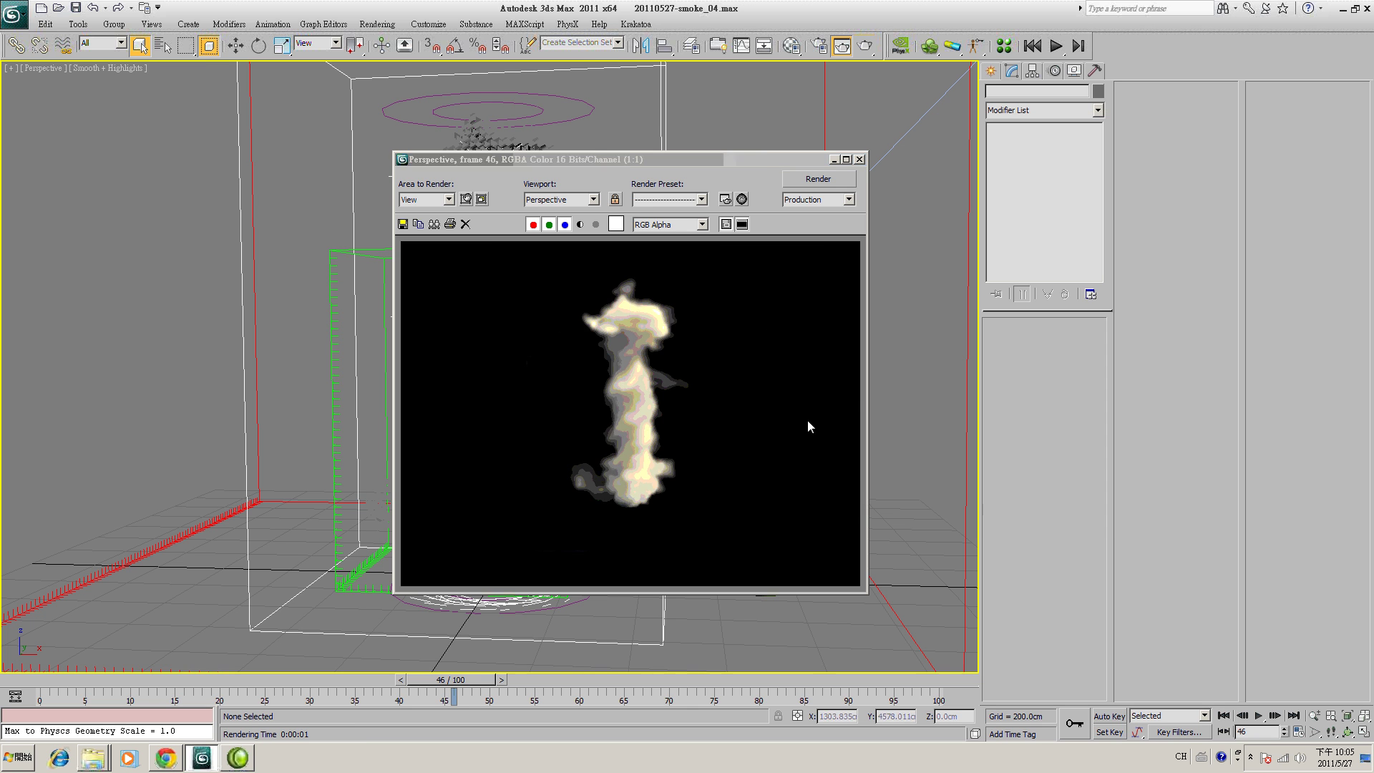
- Examine the shading and detail of the rendered smoke column at closer magnification
{"action": "scroll", "coordinate": [710, 415], "scroll_direction": "up", "scroll_amount": 1}
{"action": "scroll", "coordinate": [678, 459], "scroll_direction": "down", "scroll_amount": 1}
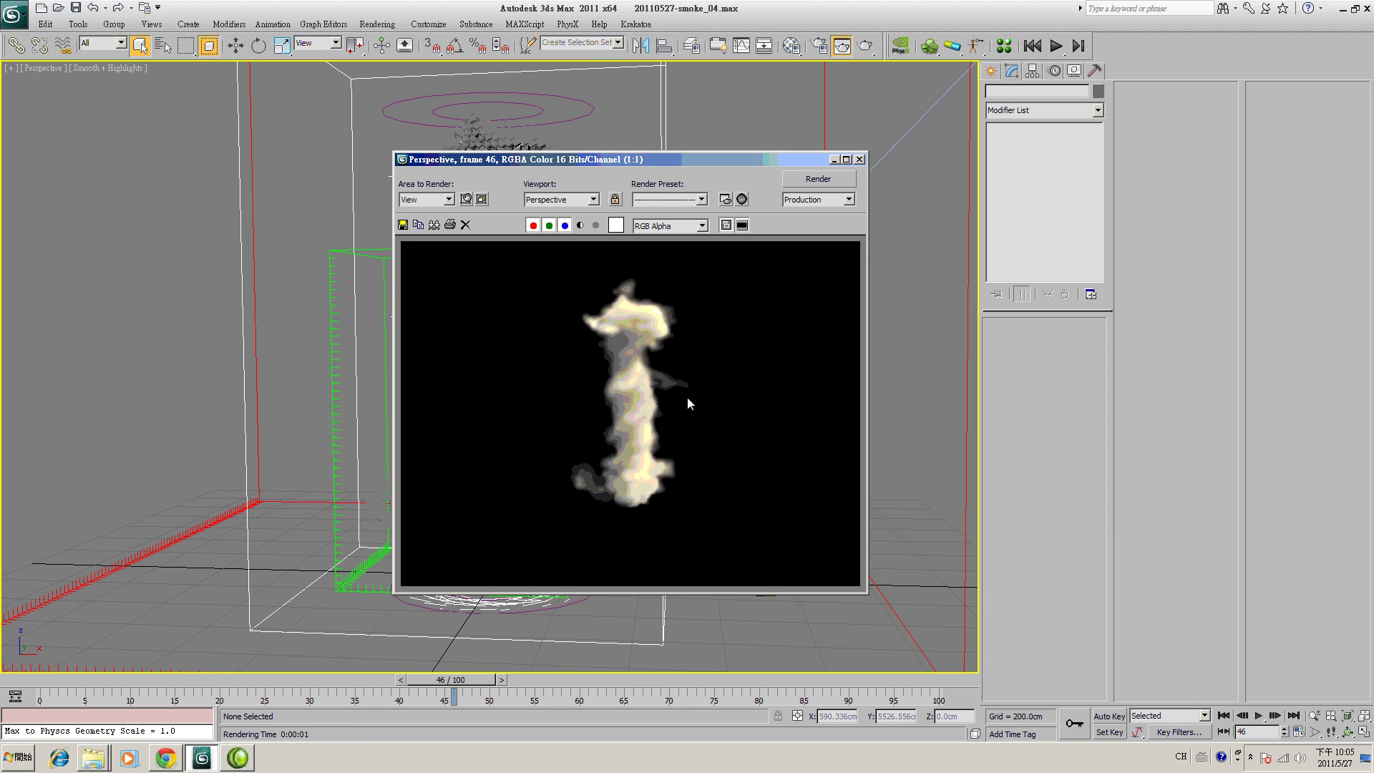
{"action": "scroll", "coordinate": [684, 413], "scroll_direction": "up", "scroll_amount": 1}
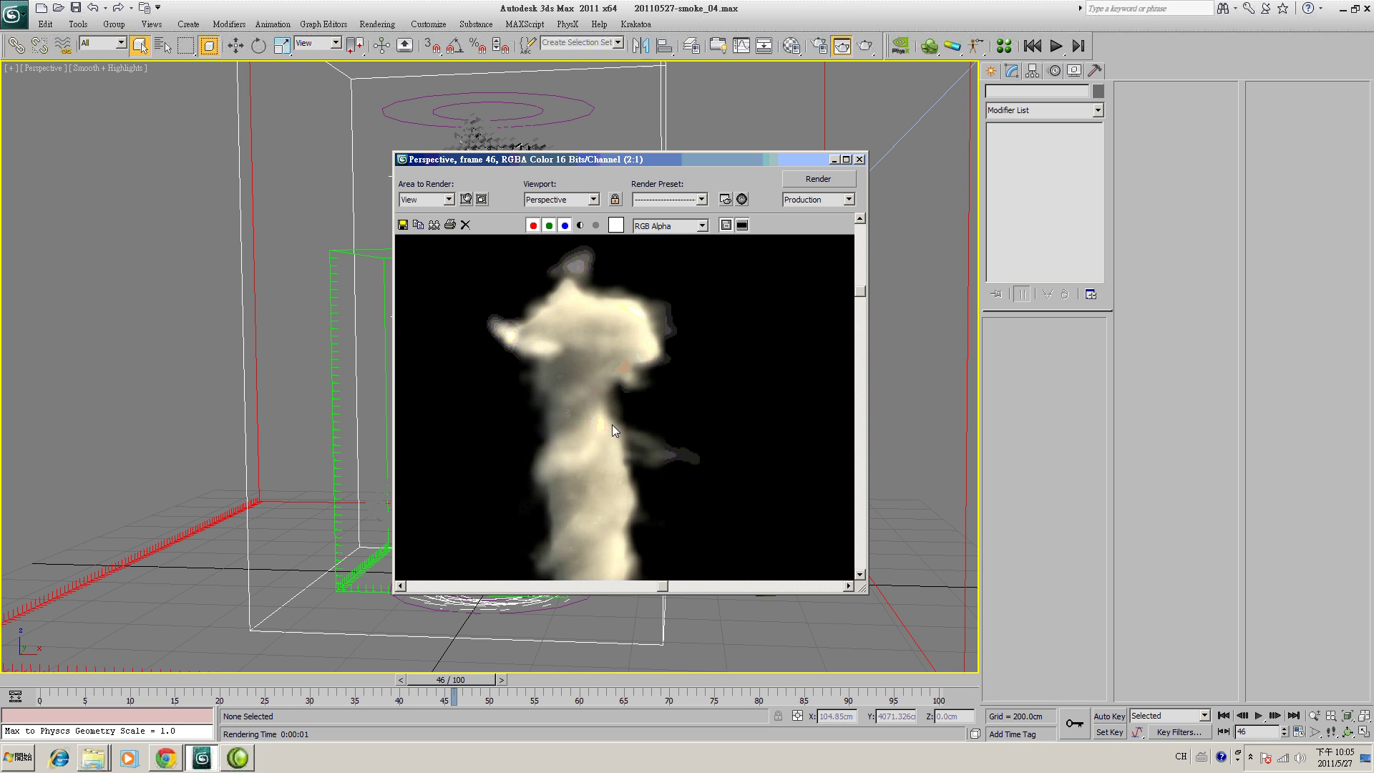
{"action": "scroll", "coordinate": [616, 425], "scroll_direction": "down", "scroll_amount": 1}
{"action": "scroll", "coordinate": [650, 434], "scroll_direction": "up", "scroll_amount": 1}
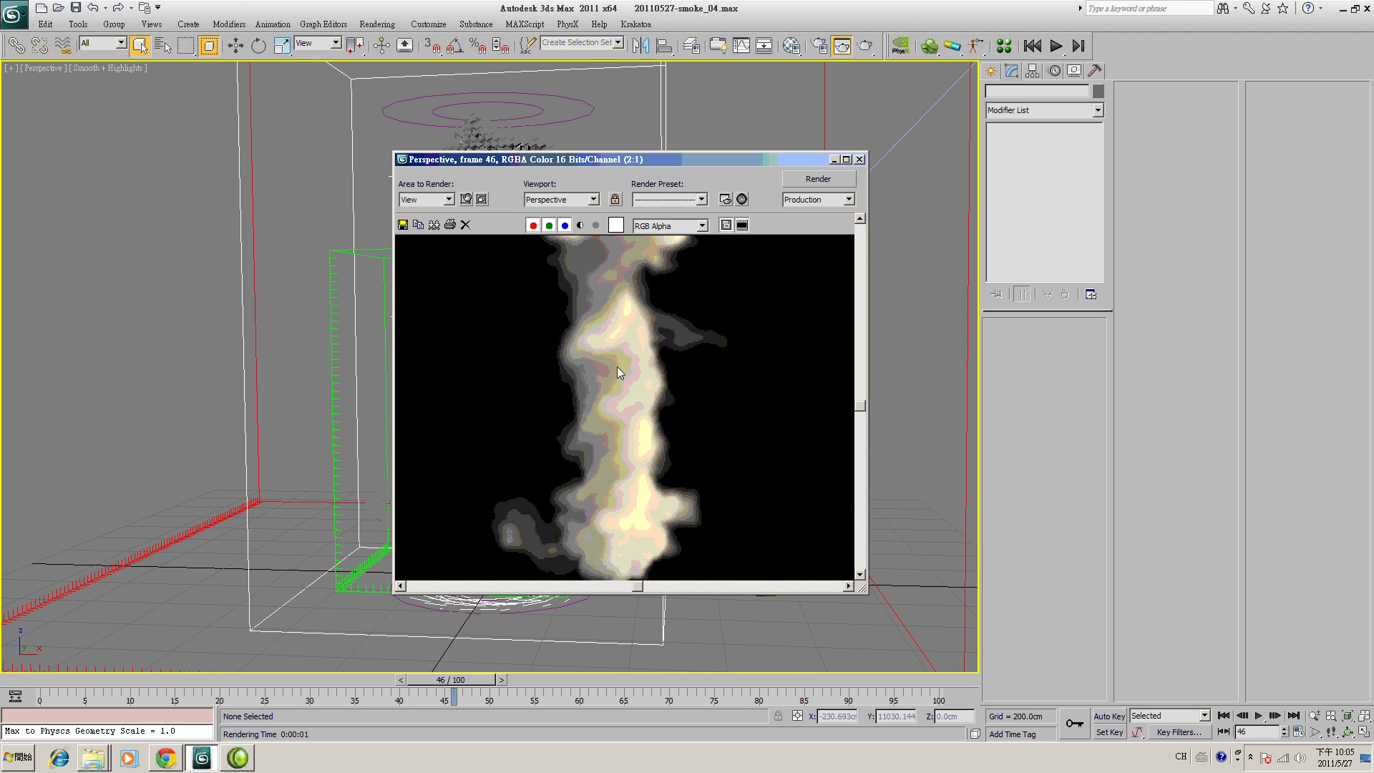
{"action": "scroll", "coordinate": [648, 400], "scroll_direction": "down", "scroll_amount": 1}
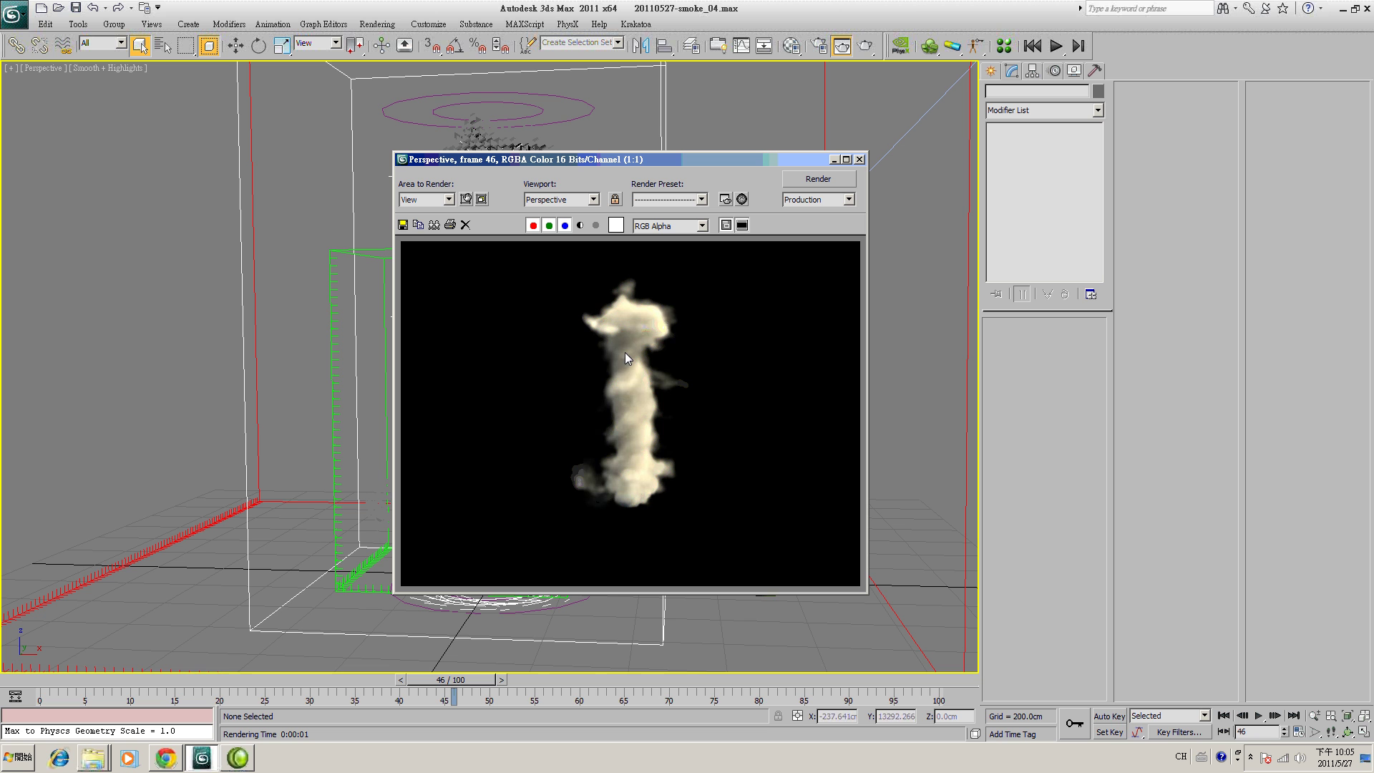
- Close the rendered image, select the PhoenixFD simulator, and set its rendering sampler type to Trunc
{"action": "left_click", "coordinate": [859, 159]}
{"action": "scroll", "coordinate": [616, 343], "scroll_direction": "up", "scroll_amount": 4}
{"action": "scroll", "coordinate": [642, 342], "scroll_direction": "down", "scroll_amount": 4}
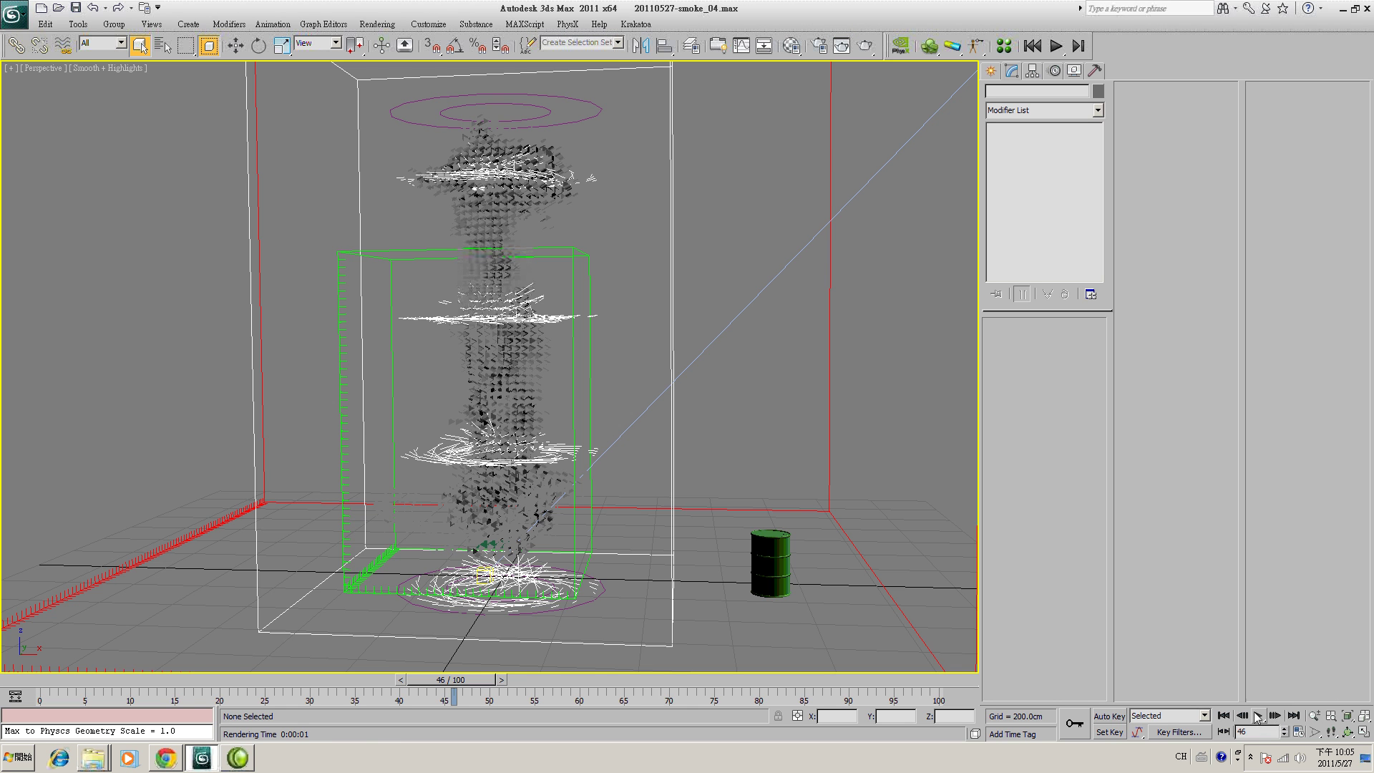
{"action": "left_click", "coordinate": [1315, 715]}
{"action": "left_click_drag", "start_coordinate": [638, 486], "coordinate": [638, 447]}
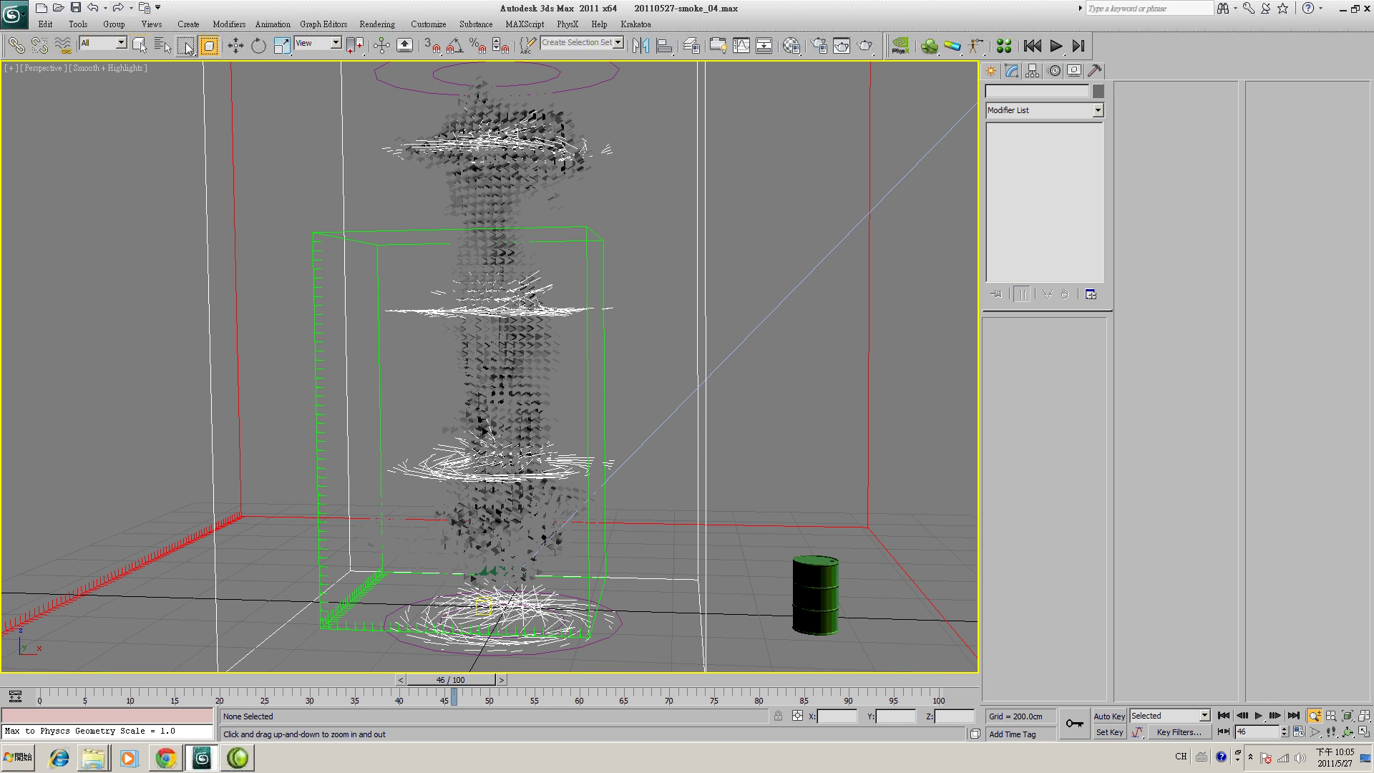
{"action": "left_click", "coordinate": [235, 45]}
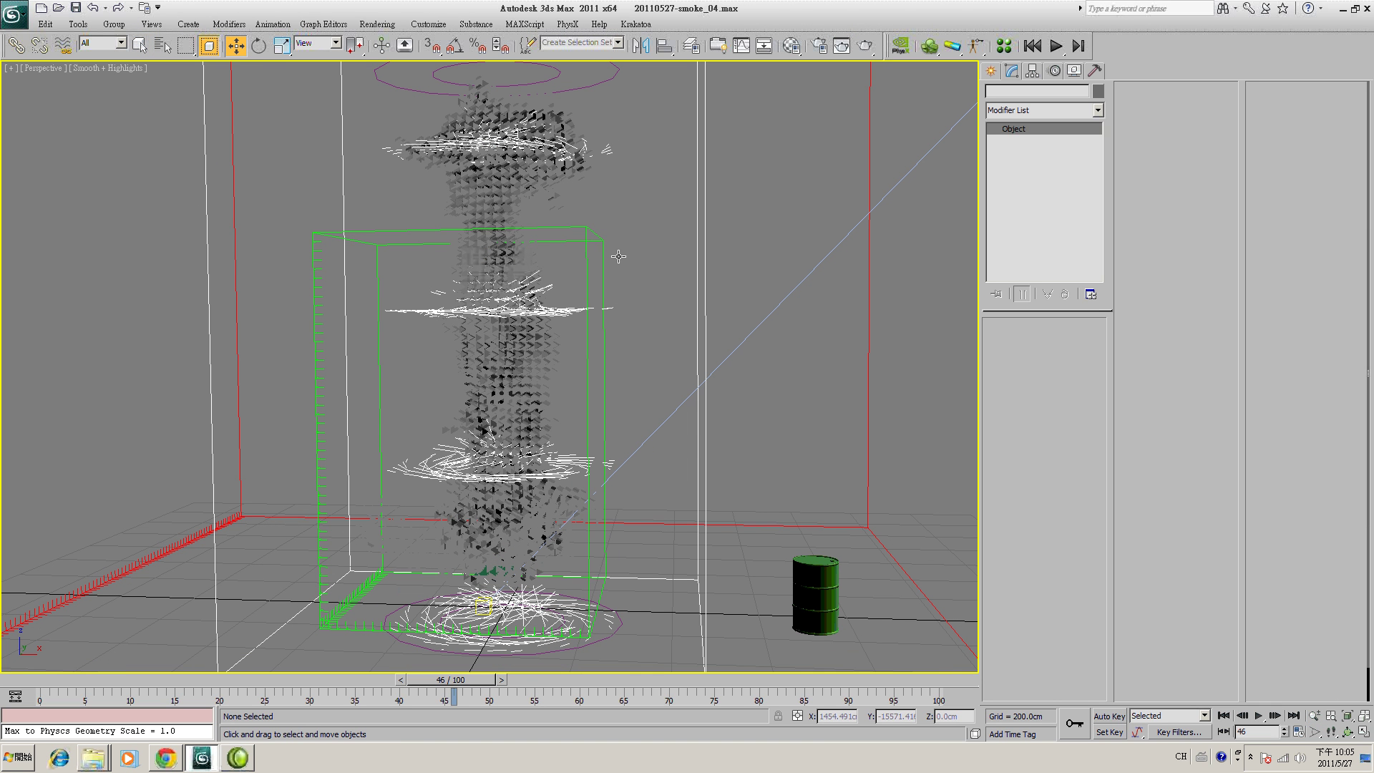
{"action": "left_click", "coordinate": [621, 259]}
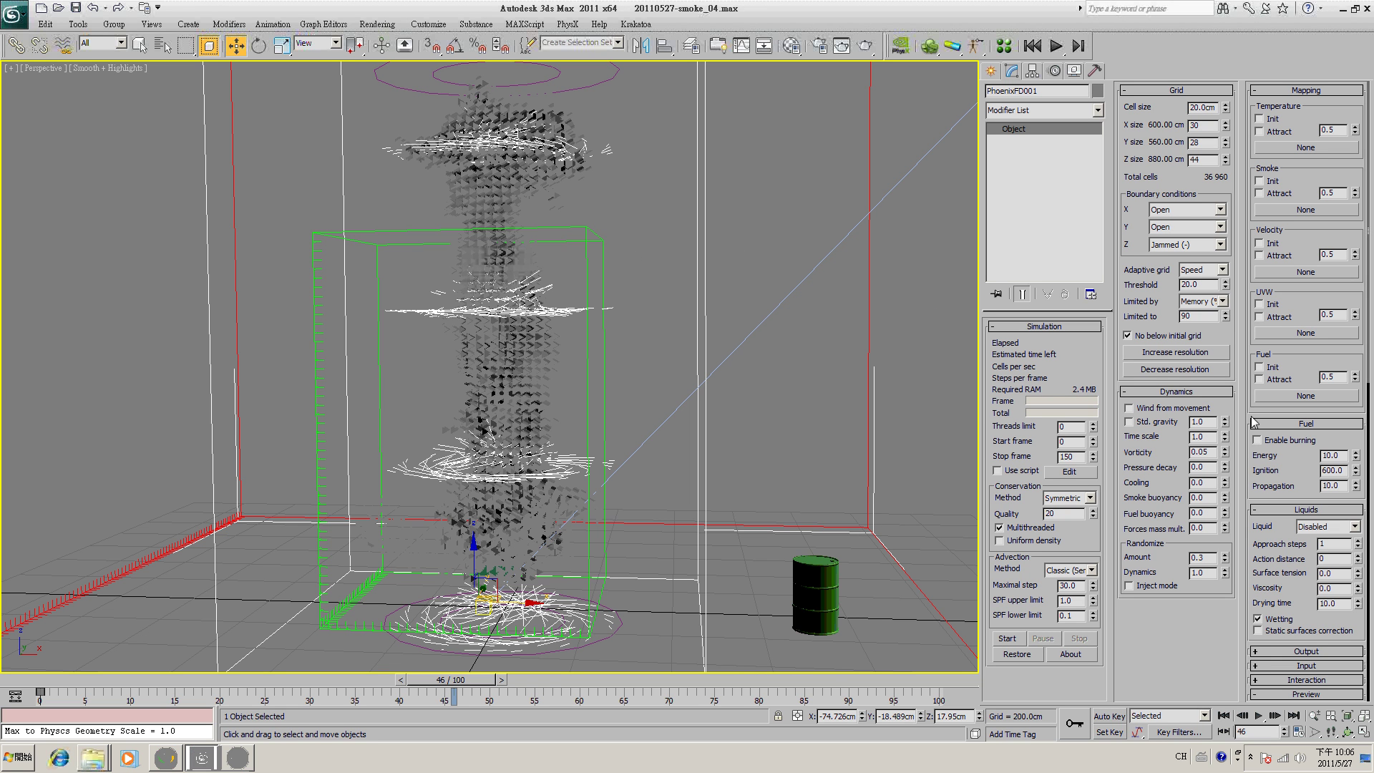
{"action": "scroll", "coordinate": [1328, 619], "scroll_direction": "down", "scroll_amount": 5}
{"action": "left_click_drag", "start_coordinate": [1324, 395], "coordinate": [1315, 246]}
{"action": "left_click_drag", "start_coordinate": [1352, 481], "coordinate": [1356, 312]}
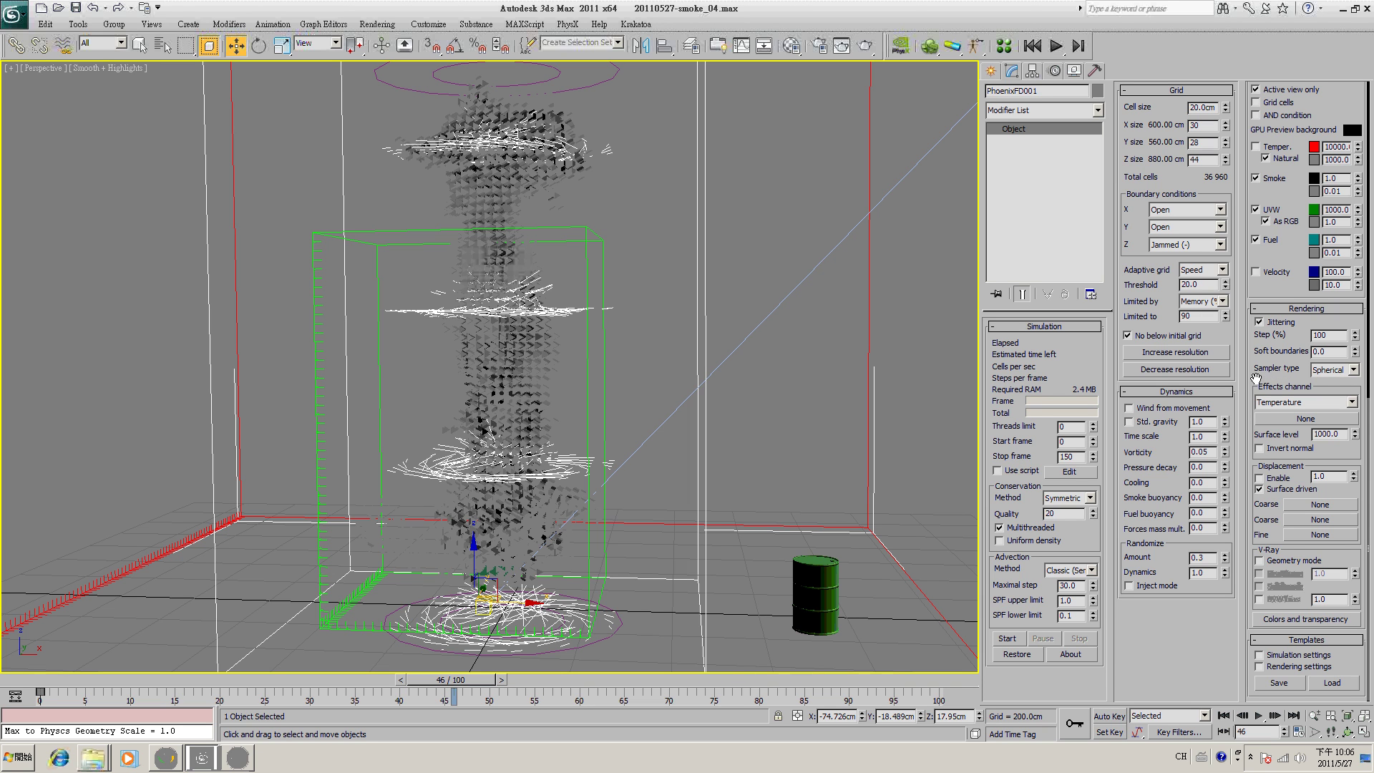
{"action": "left_click", "coordinate": [1352, 373]}
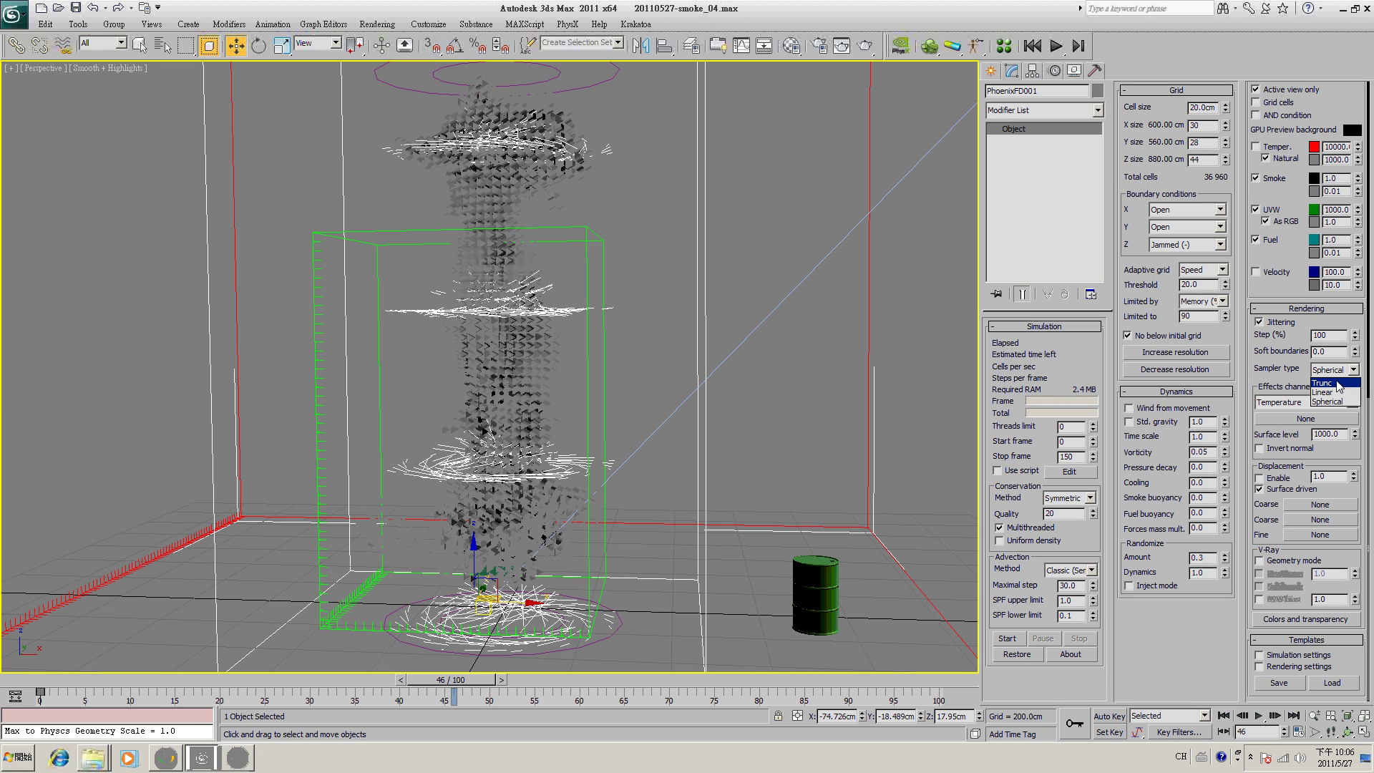
{"action": "left_click", "coordinate": [1324, 383]}
- Render the smoke column at frame 46 with the Trunc sampler, inspect its detail at 2:1 magnification, and close the image
{"action": "left_click", "coordinate": [865, 45]}
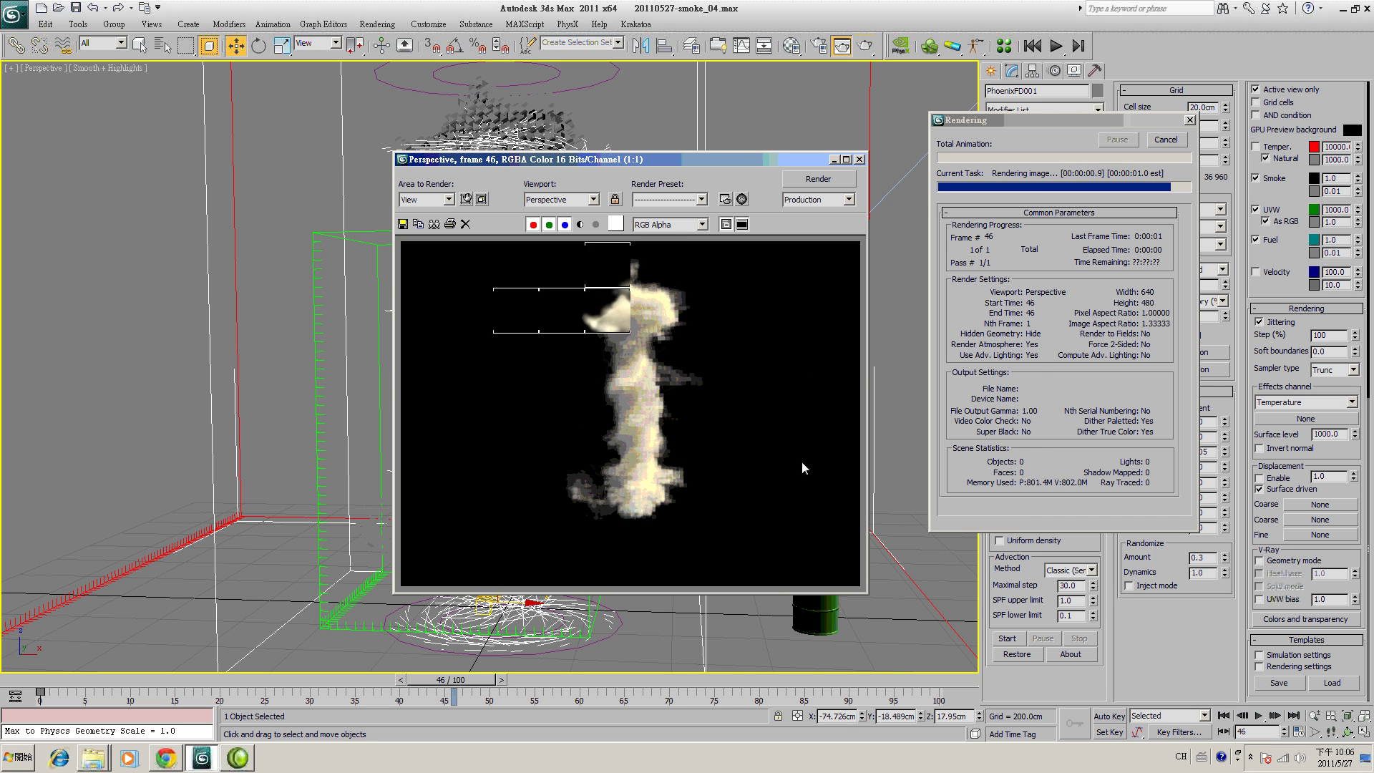
{"action": "scroll", "coordinate": [671, 442], "scroll_direction": "up", "scroll_amount": 1}
{"action": "middle_click_drag", "start_coordinate": [671, 442], "coordinate": [587, 279]}
{"action": "scroll", "coordinate": [709, 376], "scroll_direction": "down", "scroll_amount": 1}
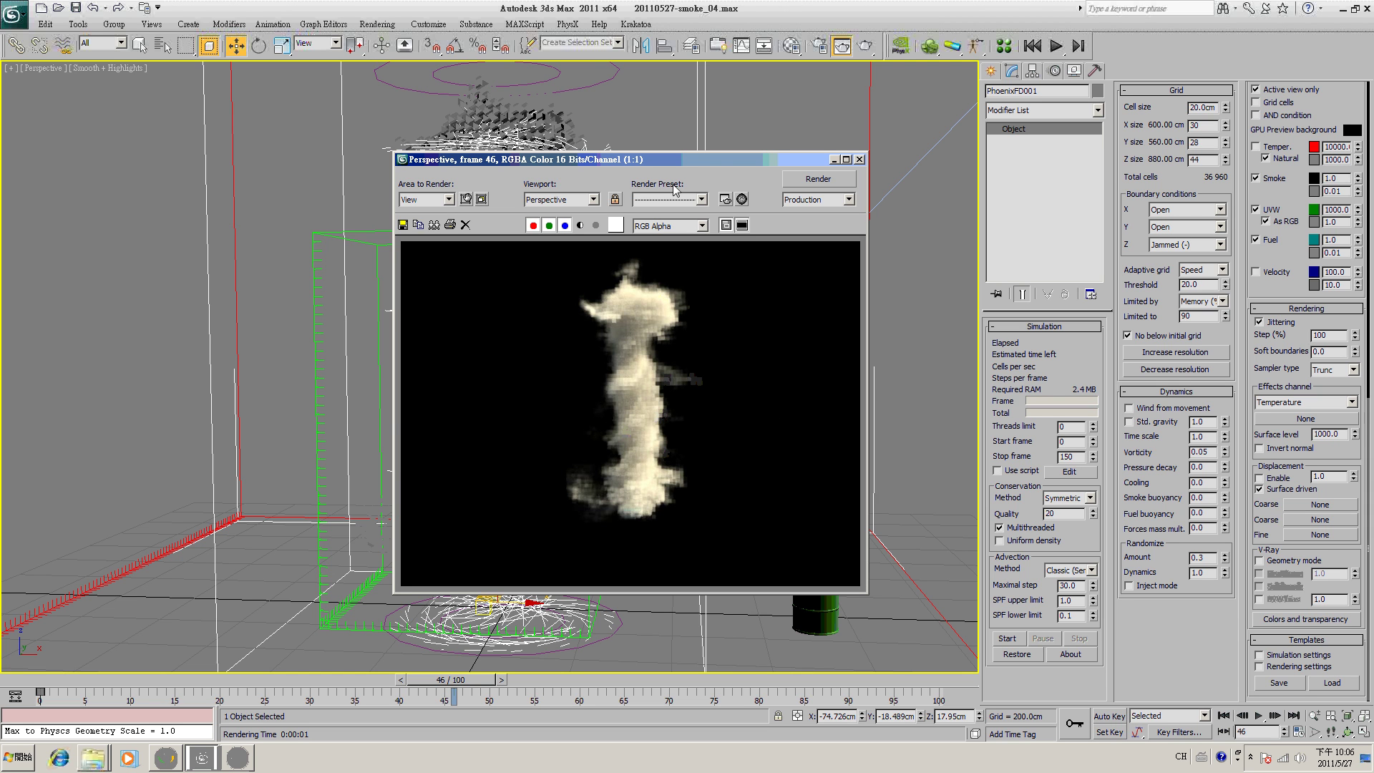
{"action": "scroll", "coordinate": [705, 469], "scroll_direction": "up", "scroll_amount": 1}
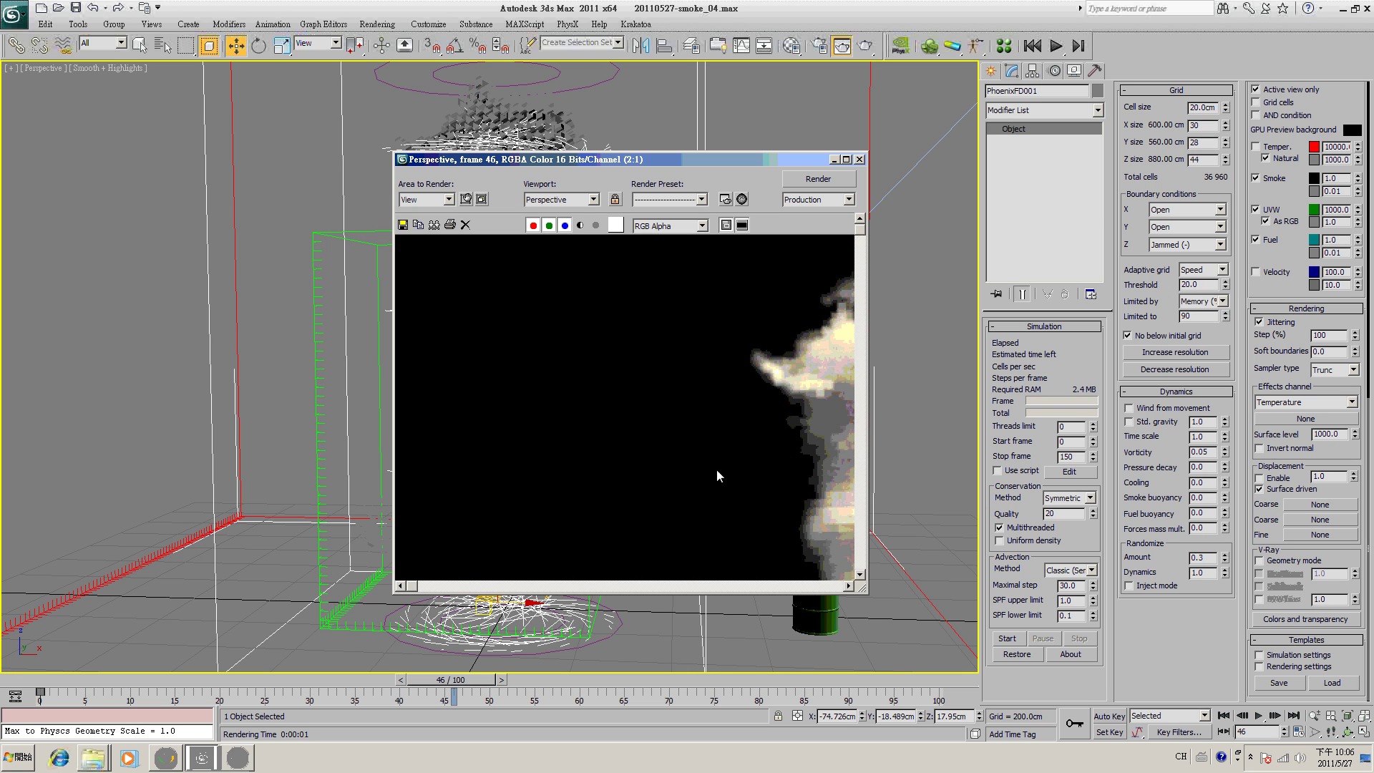
{"action": "scroll", "coordinate": [599, 432], "scroll_direction": "down", "scroll_amount": 1}
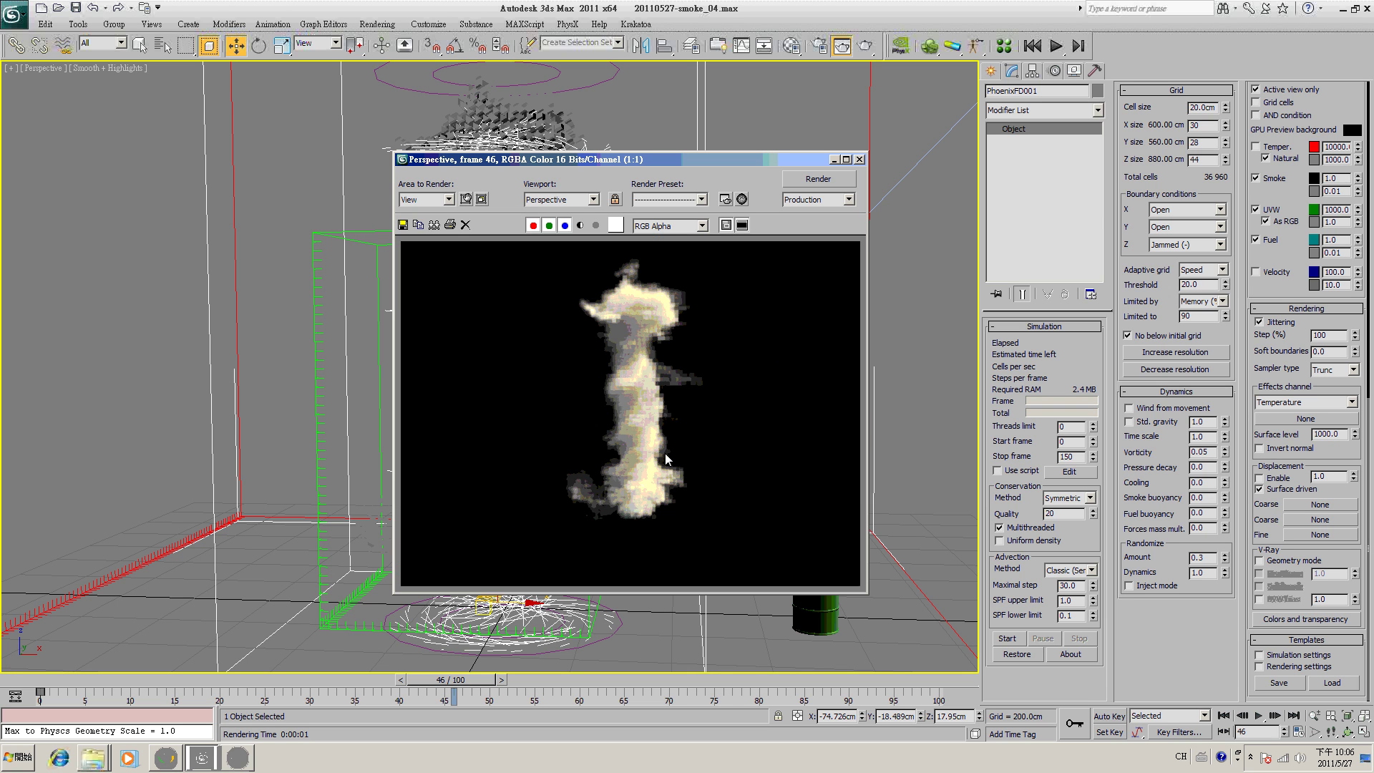
{"action": "scroll", "coordinate": [667, 456], "scroll_direction": "up", "scroll_amount": 1}
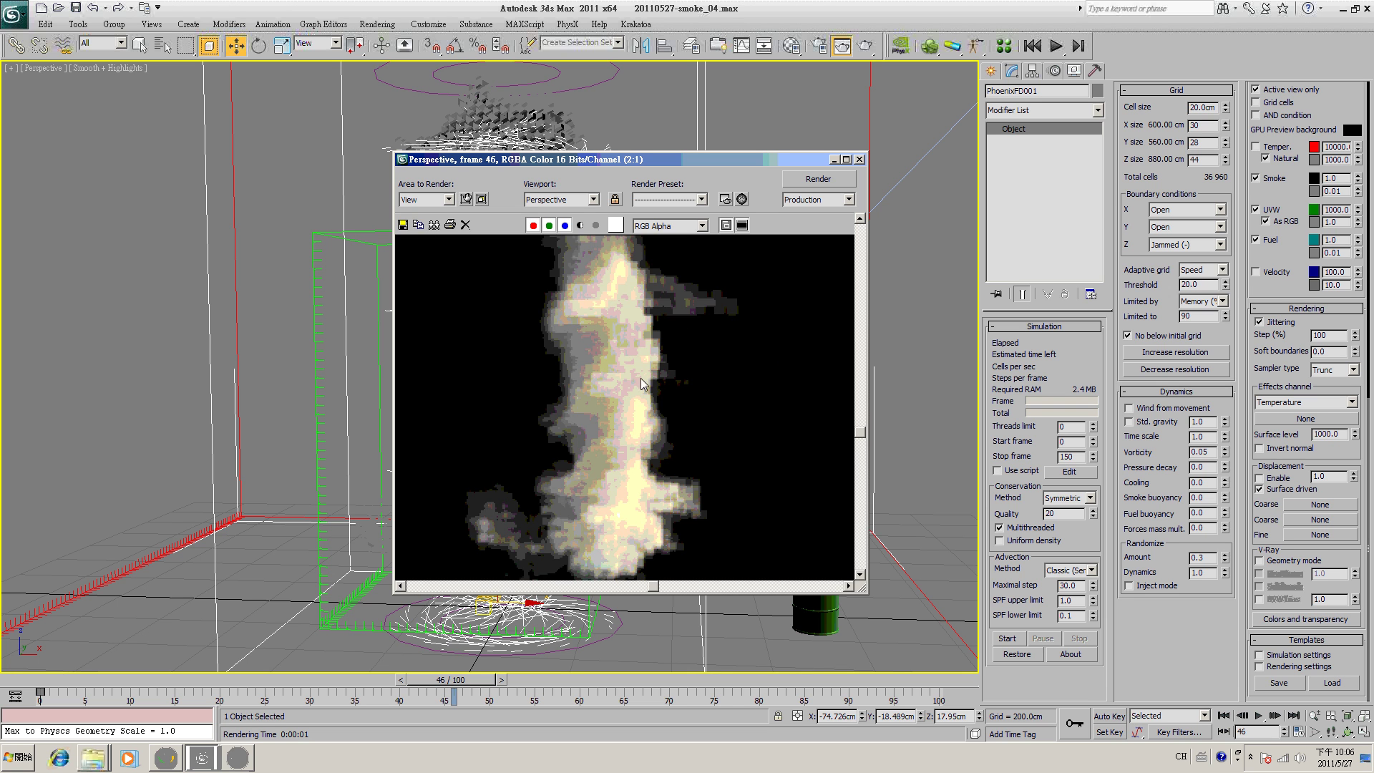
{"action": "scroll", "coordinate": [646, 513], "scroll_direction": "down", "scroll_amount": 1}
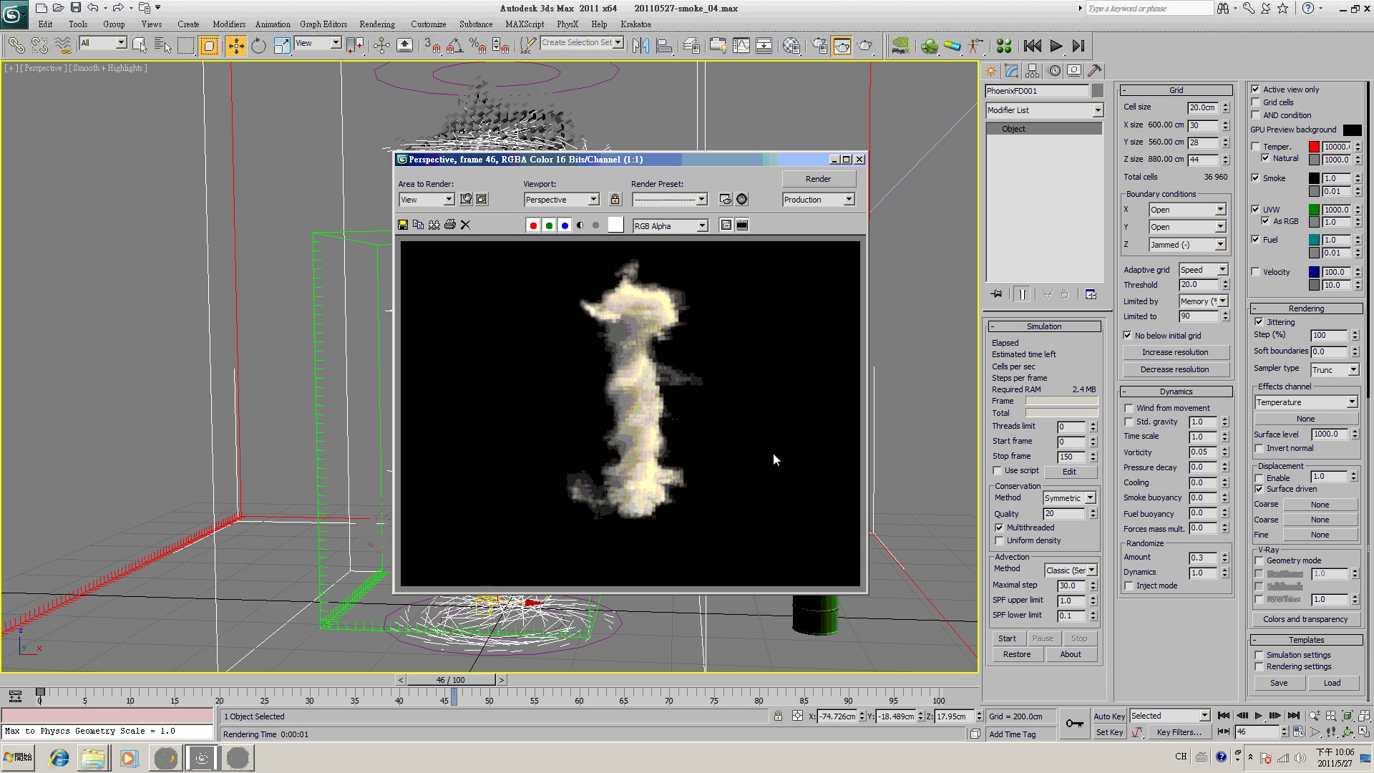
{"action": "left_click", "coordinate": [859, 159]}
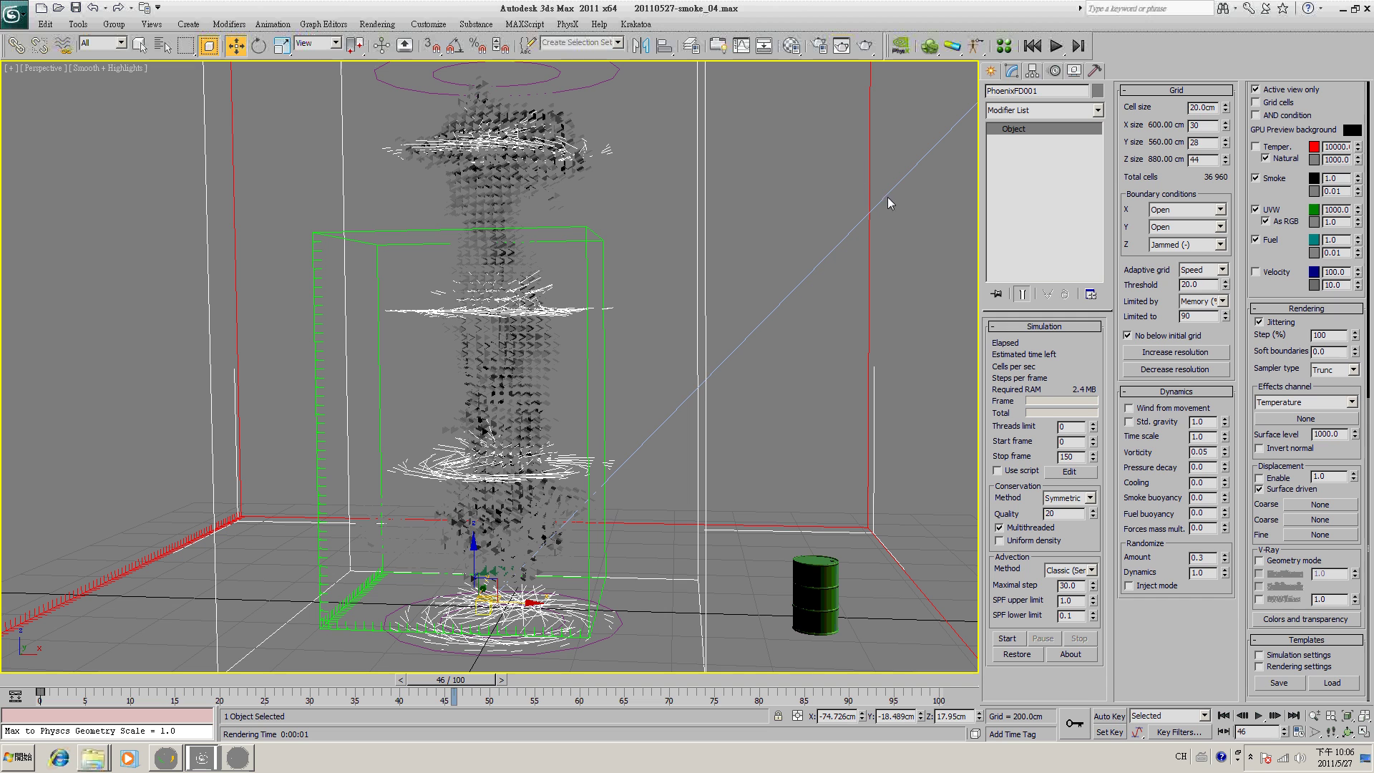
- Darken the simulator's simple diffuse colour from white to dark grey and render frame 46
{"action": "left_click", "coordinate": [1306, 620]}
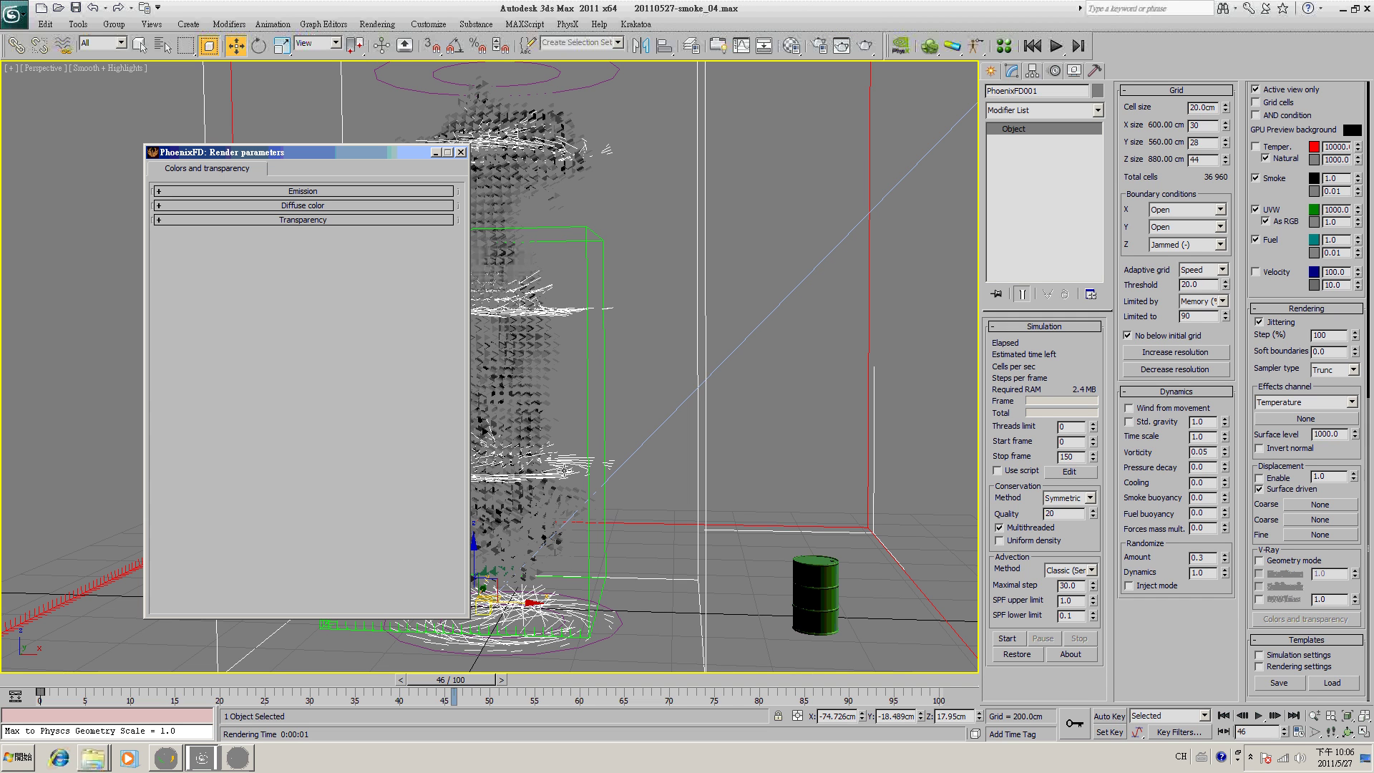
{"action": "left_click", "coordinate": [233, 207]}
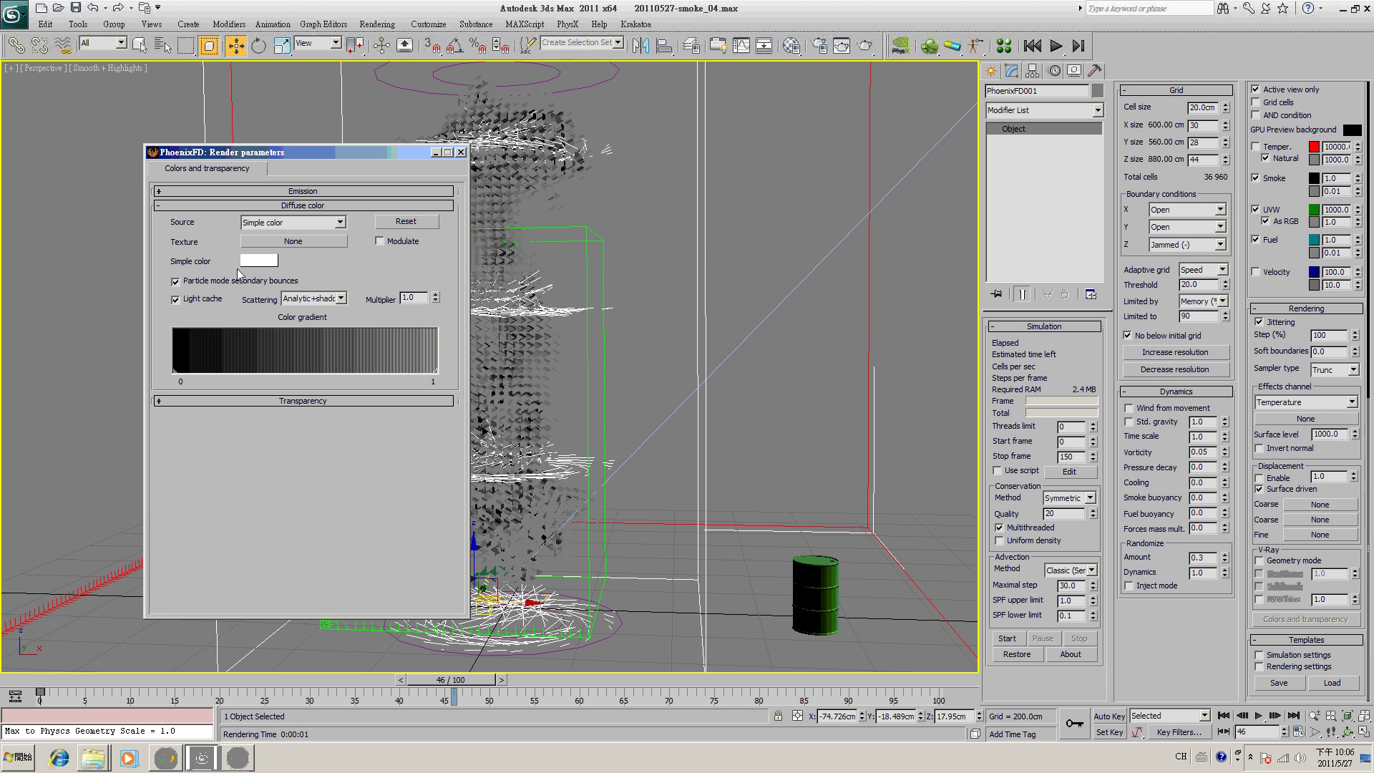
{"action": "left_click", "coordinate": [263, 265]}
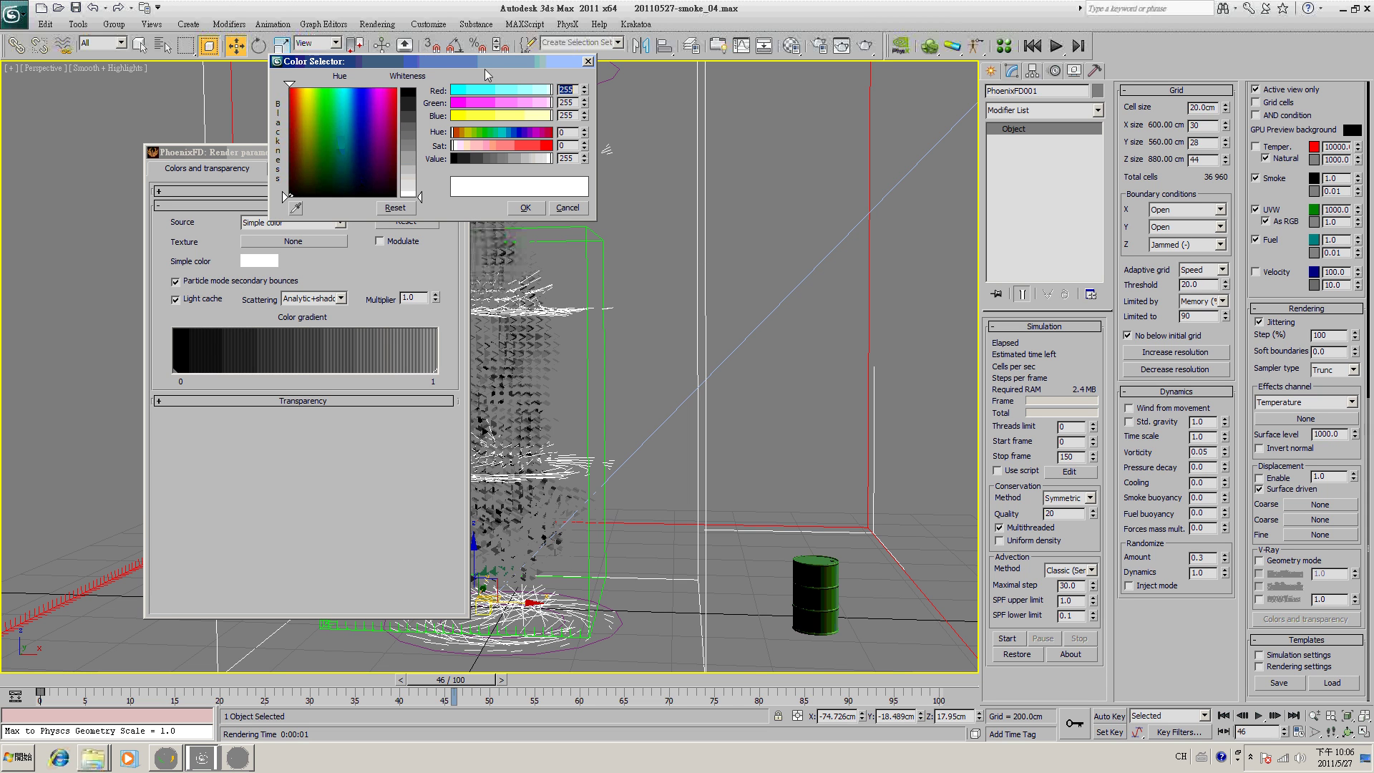
{"action": "left_click_drag", "start_coordinate": [489, 63], "coordinate": [534, 286]}
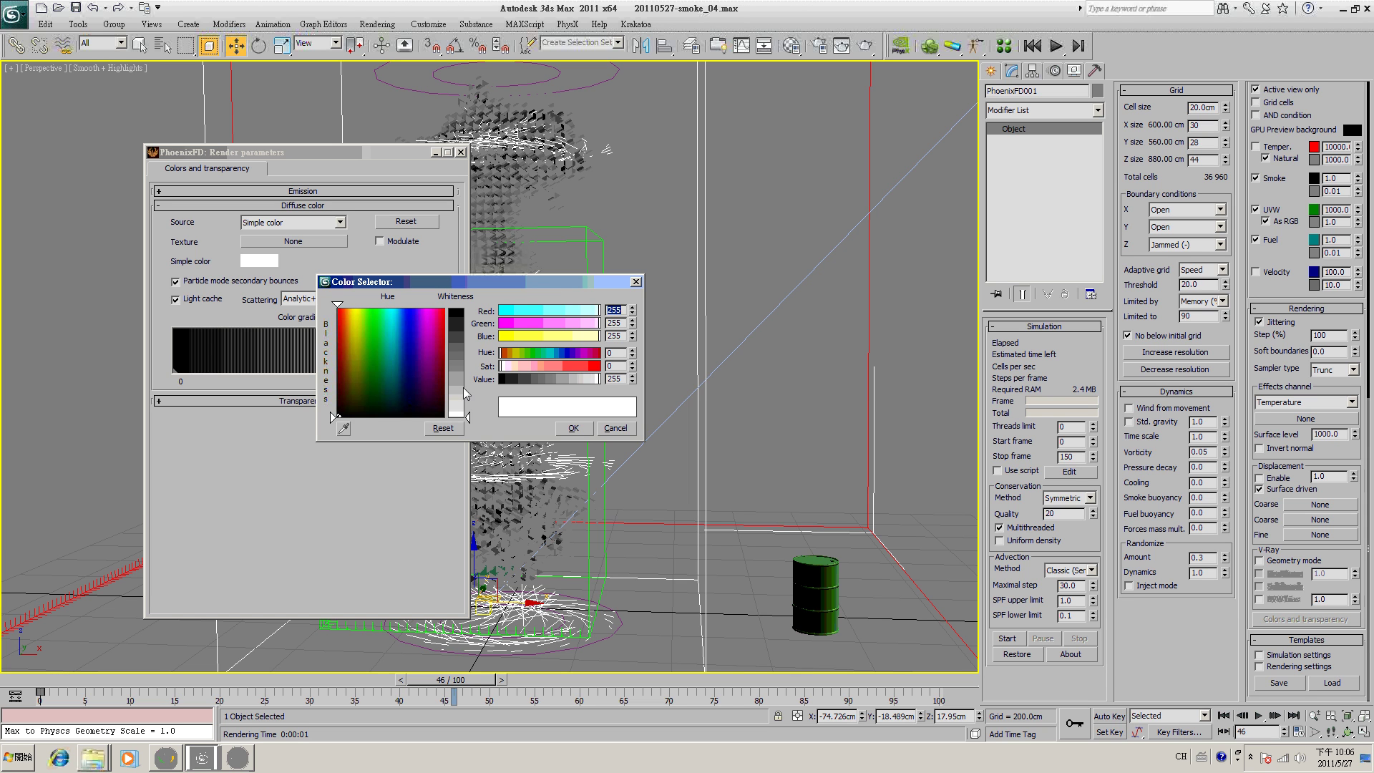
{"action": "left_click_drag", "start_coordinate": [466, 417], "coordinate": [467, 350]}
{"action": "left_click", "coordinate": [570, 425]}
{"action": "left_click", "coordinate": [865, 44]}
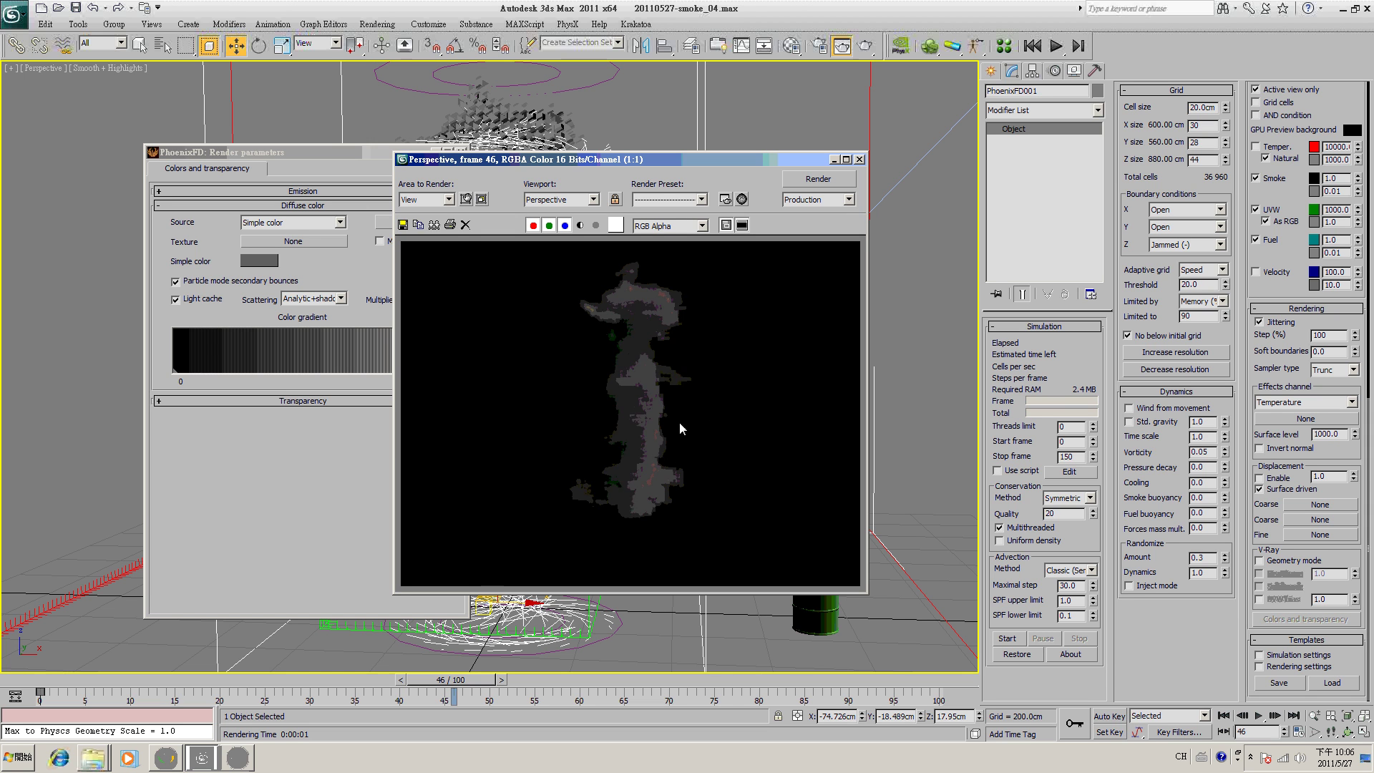
- Set the smoke's diffuse colour multiplier to 4 and close the render parameters
{"action": "left_click", "coordinate": [331, 257]}
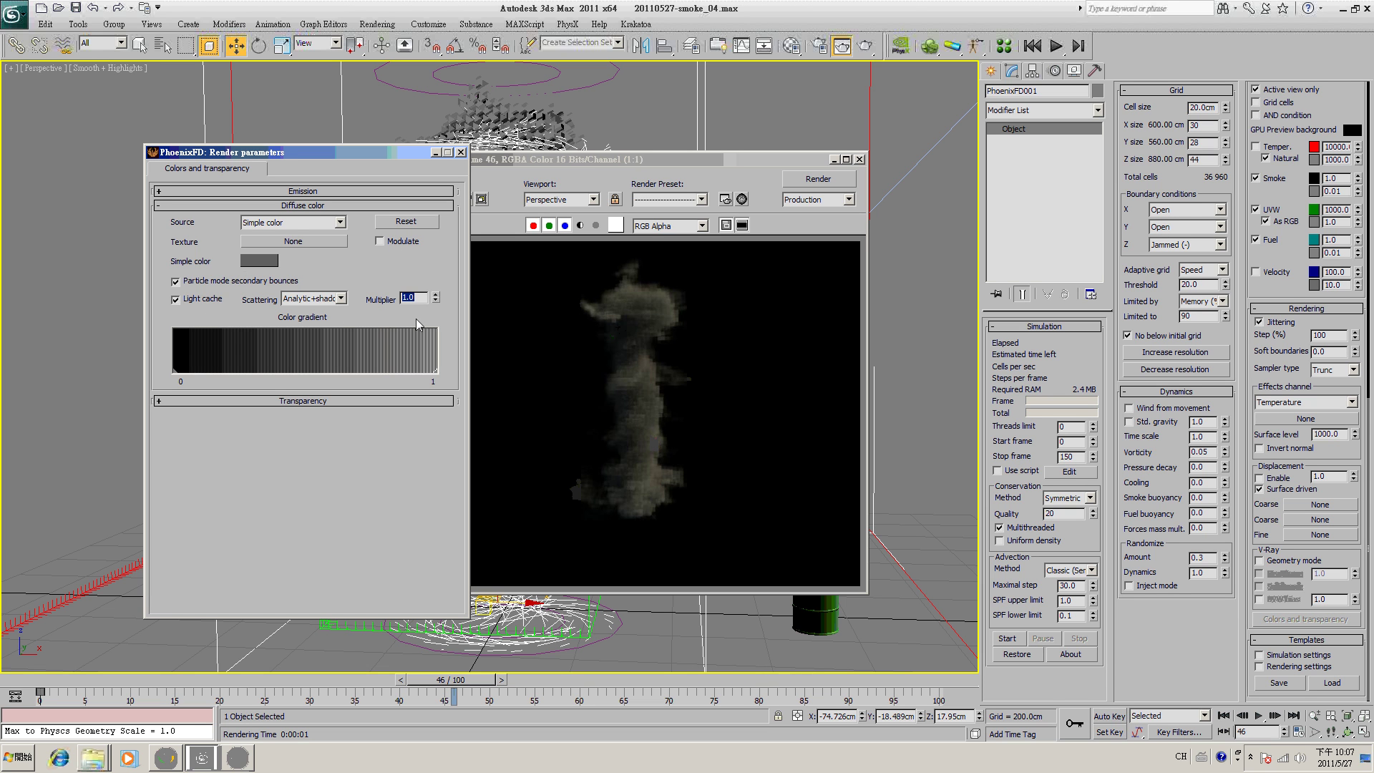
{"action": "type", "text": "4"}
{"action": "key", "text": "Return"}
{"action": "left_click", "coordinate": [460, 152]}
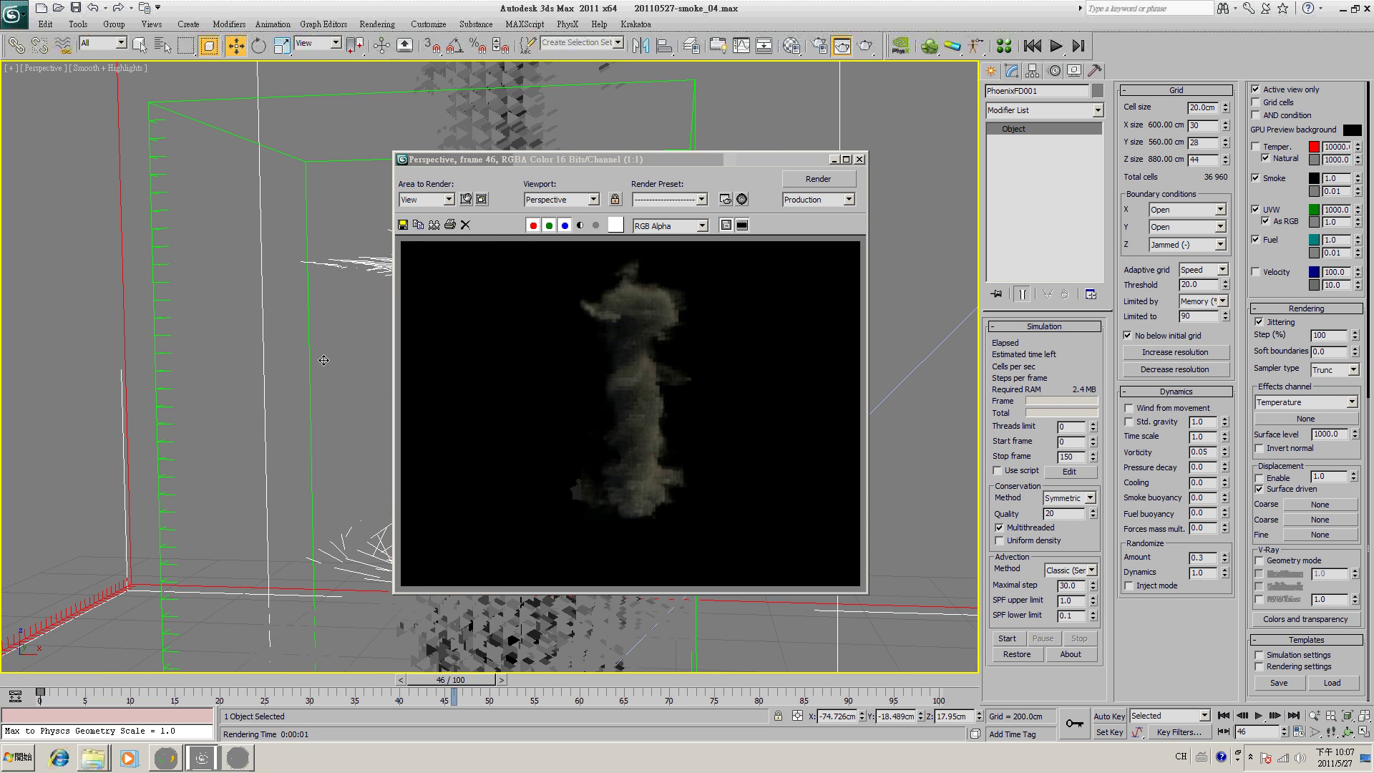
- Render a close-up of the smoke column at frame 46 with the raised multiplier, and close the image
{"action": "left_click", "coordinate": [865, 46]}
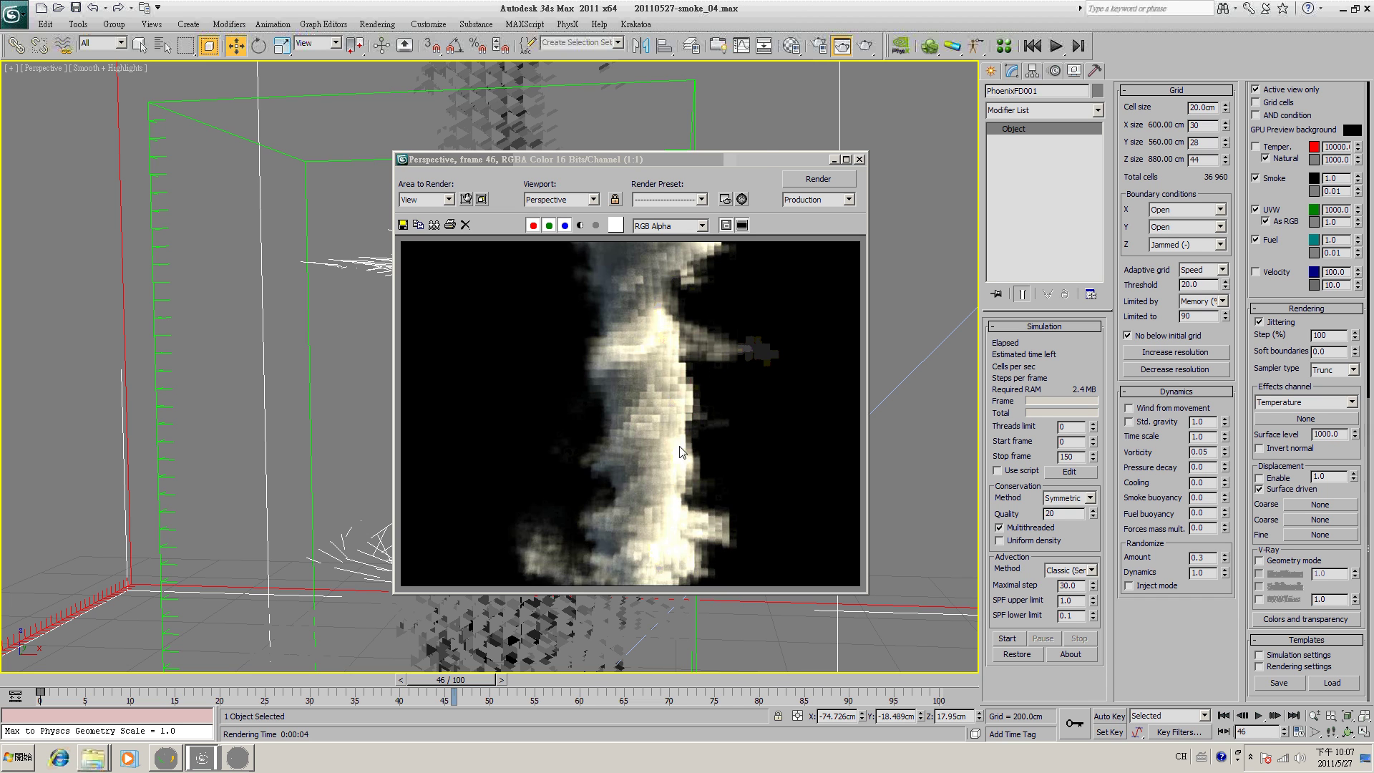
{"action": "scroll", "coordinate": [688, 436], "scroll_direction": "down", "scroll_amount": 1}
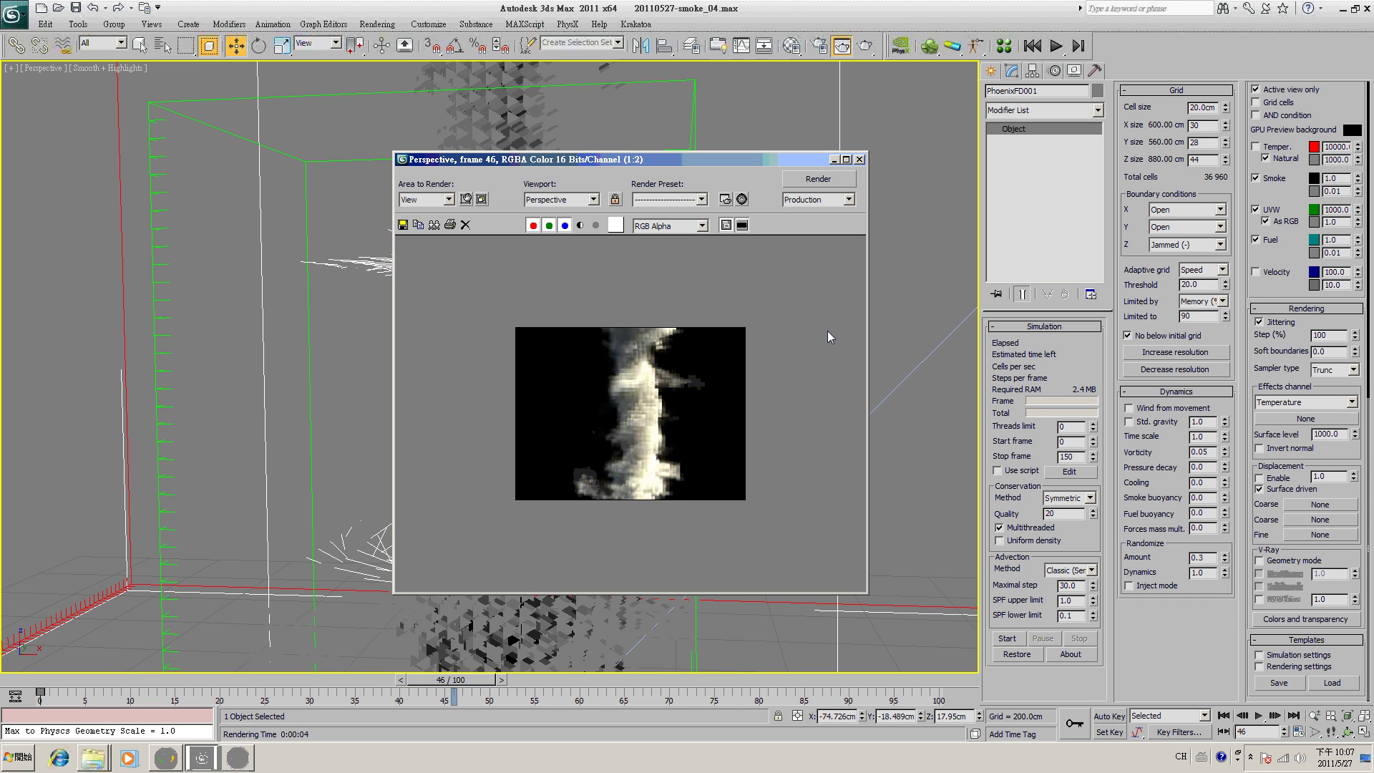
{"action": "left_click", "coordinate": [860, 159]}
- Select the target direct light and set its intensity multiplier to 2
{"action": "scroll", "coordinate": [751, 361], "scroll_direction": "down", "scroll_amount": 3}
{"action": "scroll", "coordinate": [780, 341], "scroll_direction": "down", "scroll_amount": 6}
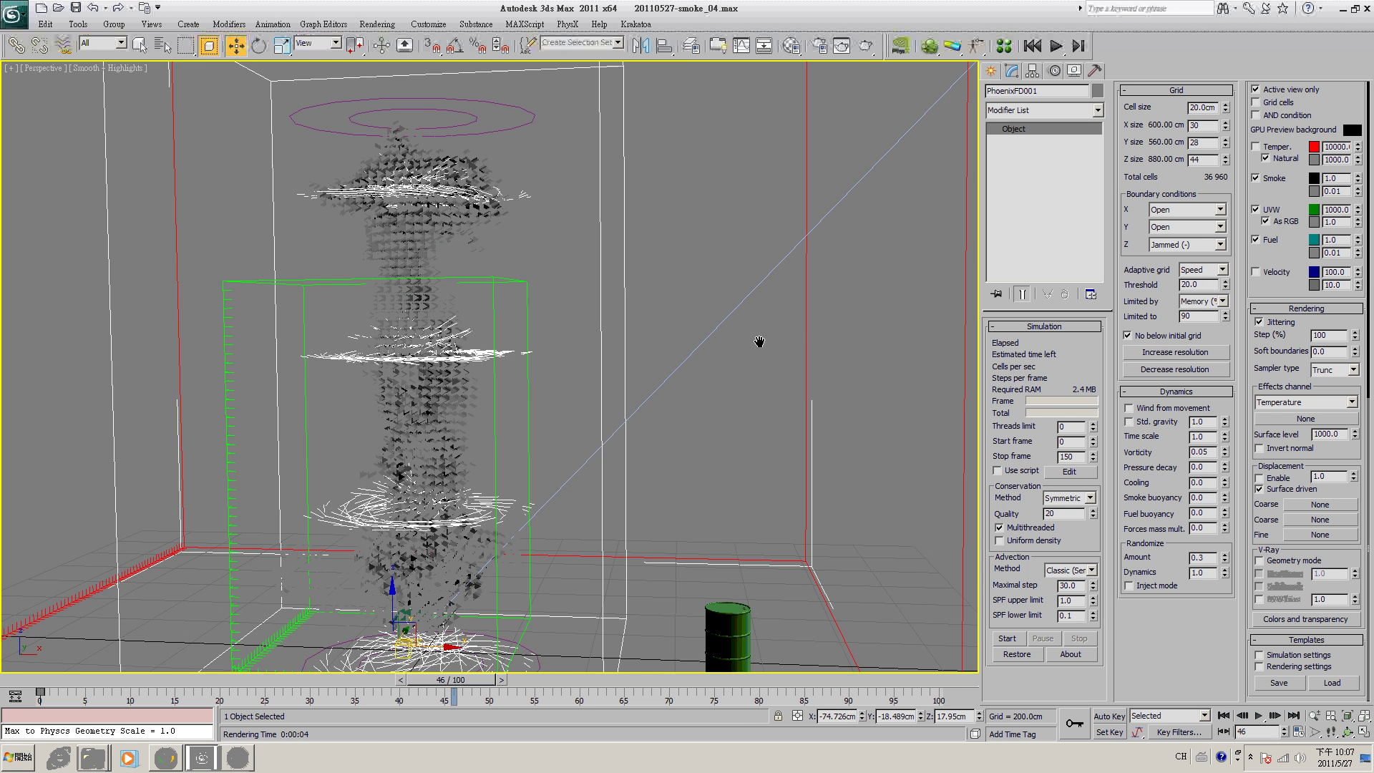
{"action": "left_click", "coordinate": [741, 143]}
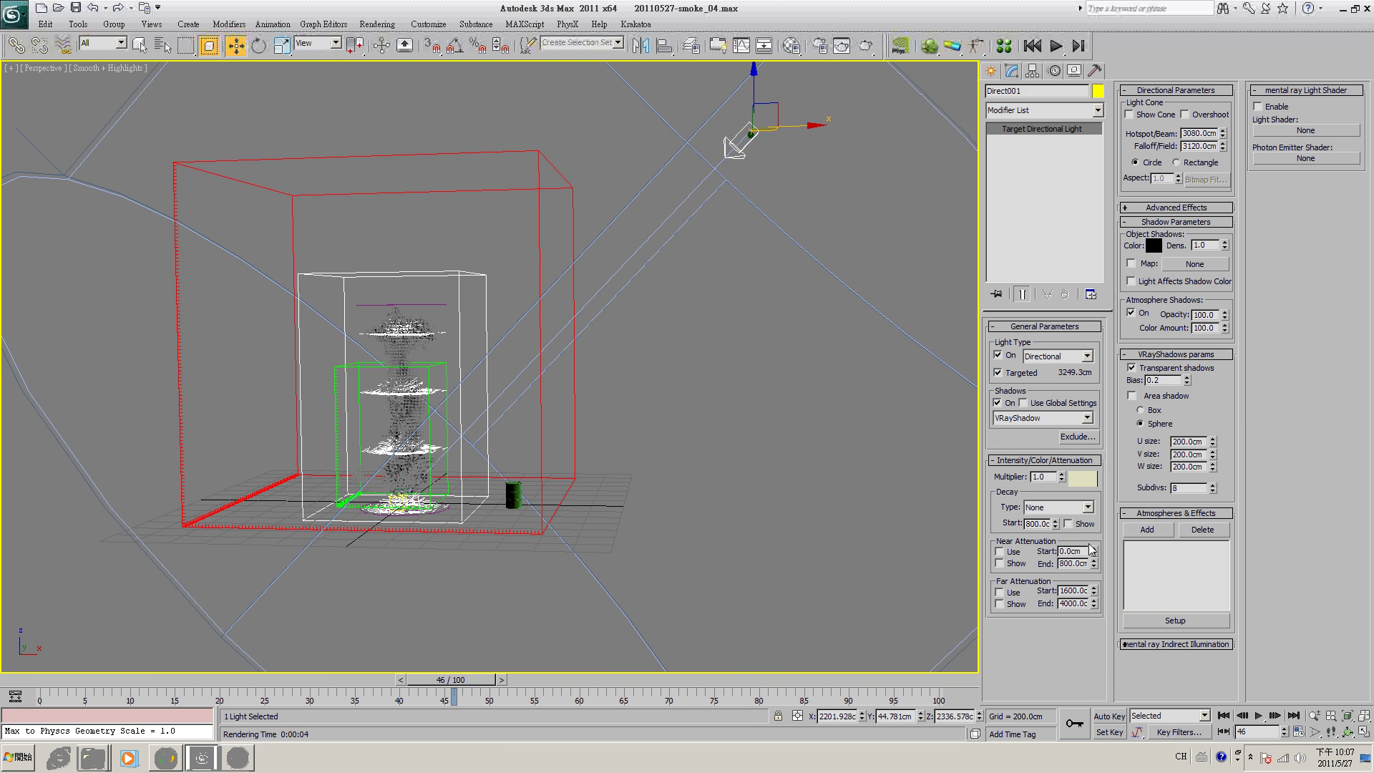
{"action": "left_click_drag", "start_coordinate": [1050, 477], "coordinate": [950, 474]}
{"action": "type", "text": "2"}
{"action": "key", "text": "Return"}
- Set the PhoenixFD grid's cell size to 10 cm and run a brief test simulation, stopping it and returning to frame 0
{"action": "scroll", "coordinate": [752, 430], "scroll_direction": "up", "scroll_amount": 4}
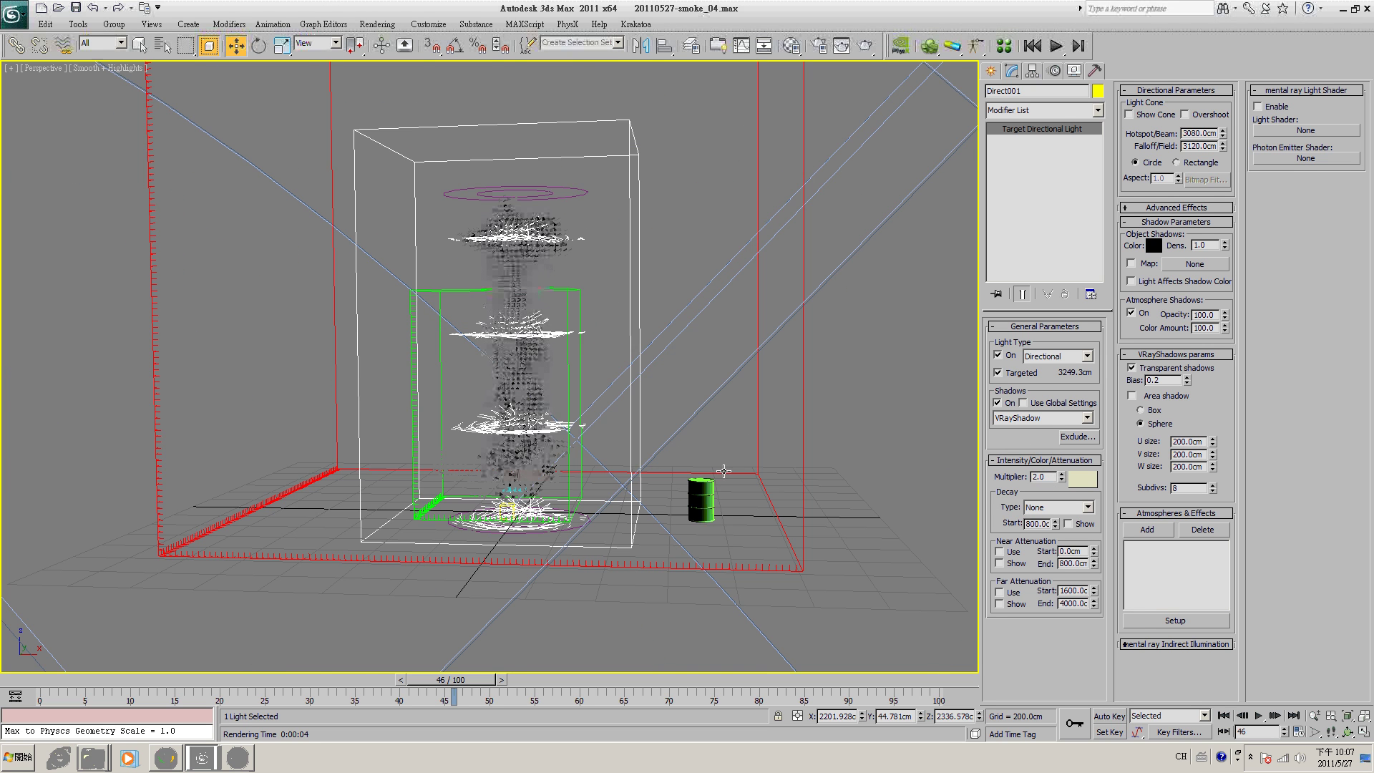
{"action": "scroll", "coordinate": [740, 450], "scroll_direction": "up", "scroll_amount": 4}
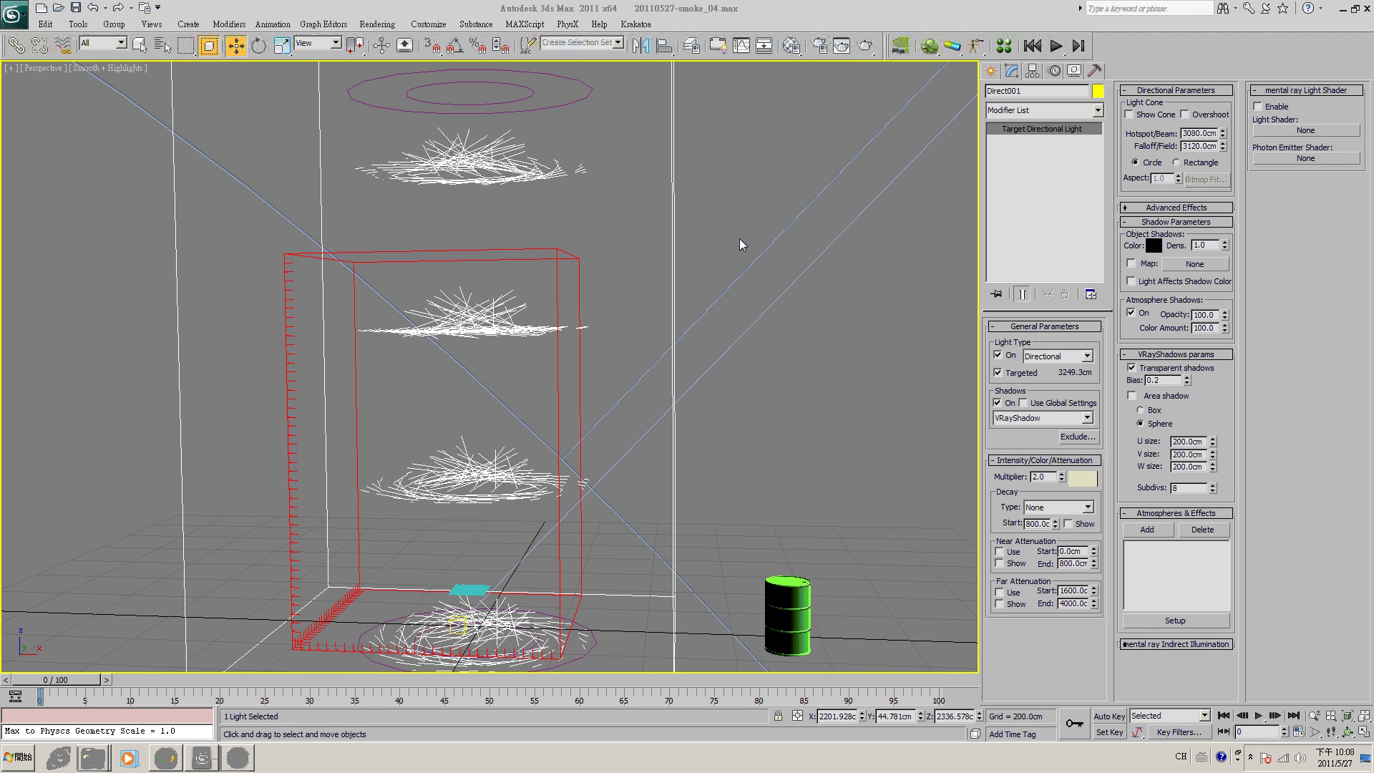
{"action": "left_click", "coordinate": [716, 255]}
{"action": "left_click", "coordinate": [558, 361]}
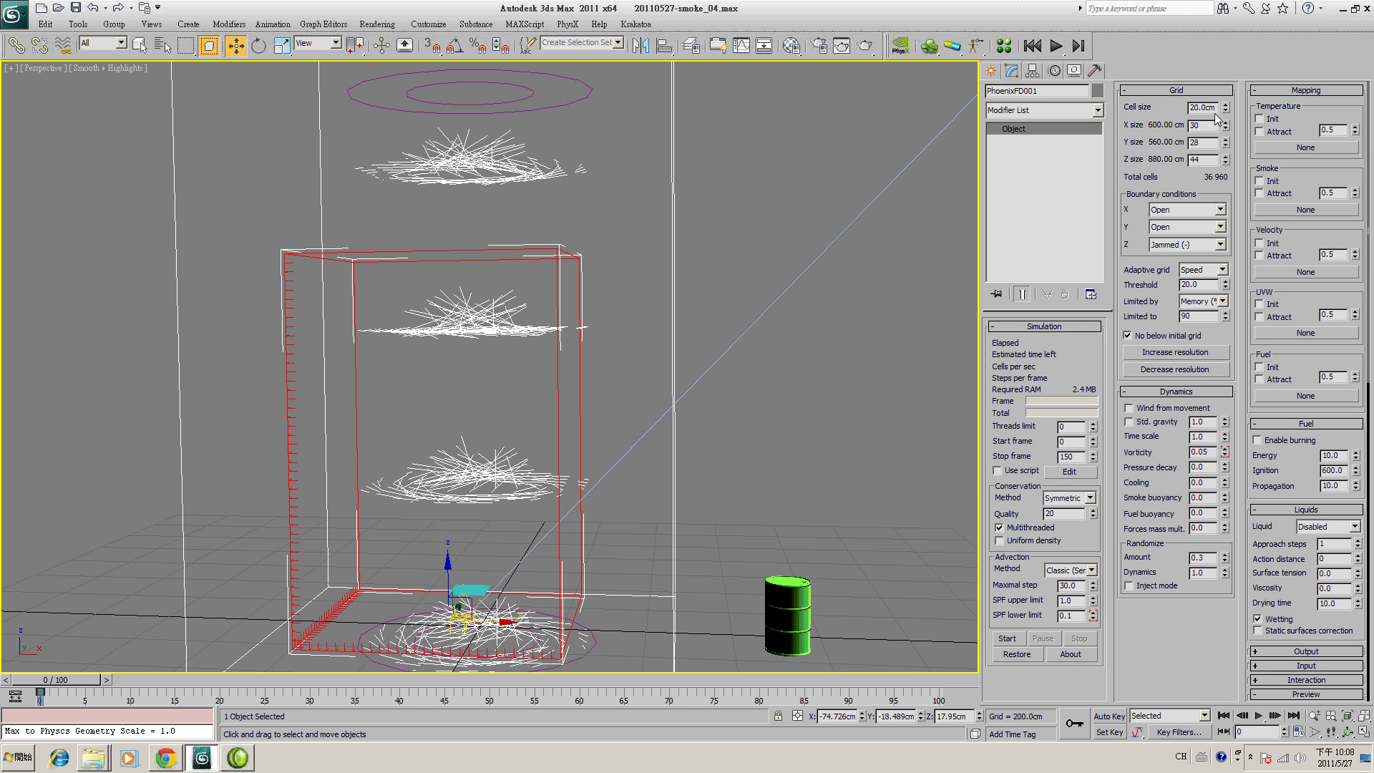
{"action": "left_click_drag", "start_coordinate": [1217, 109], "coordinate": [1123, 113]}
{"action": "type", "text": "10"}
{"action": "key", "text": "Return"}
{"action": "left_click", "coordinate": [1007, 639]}
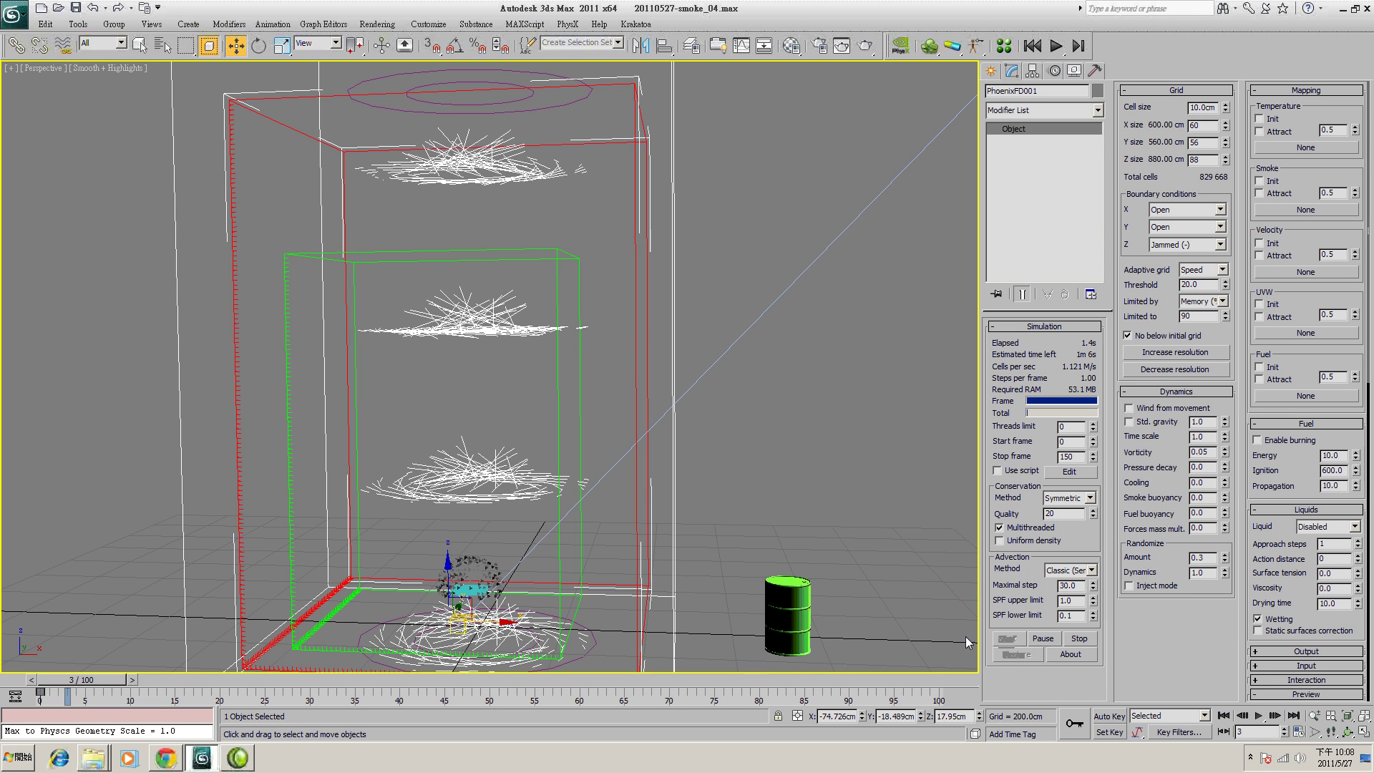
{"action": "left_click", "coordinate": [1067, 637]}
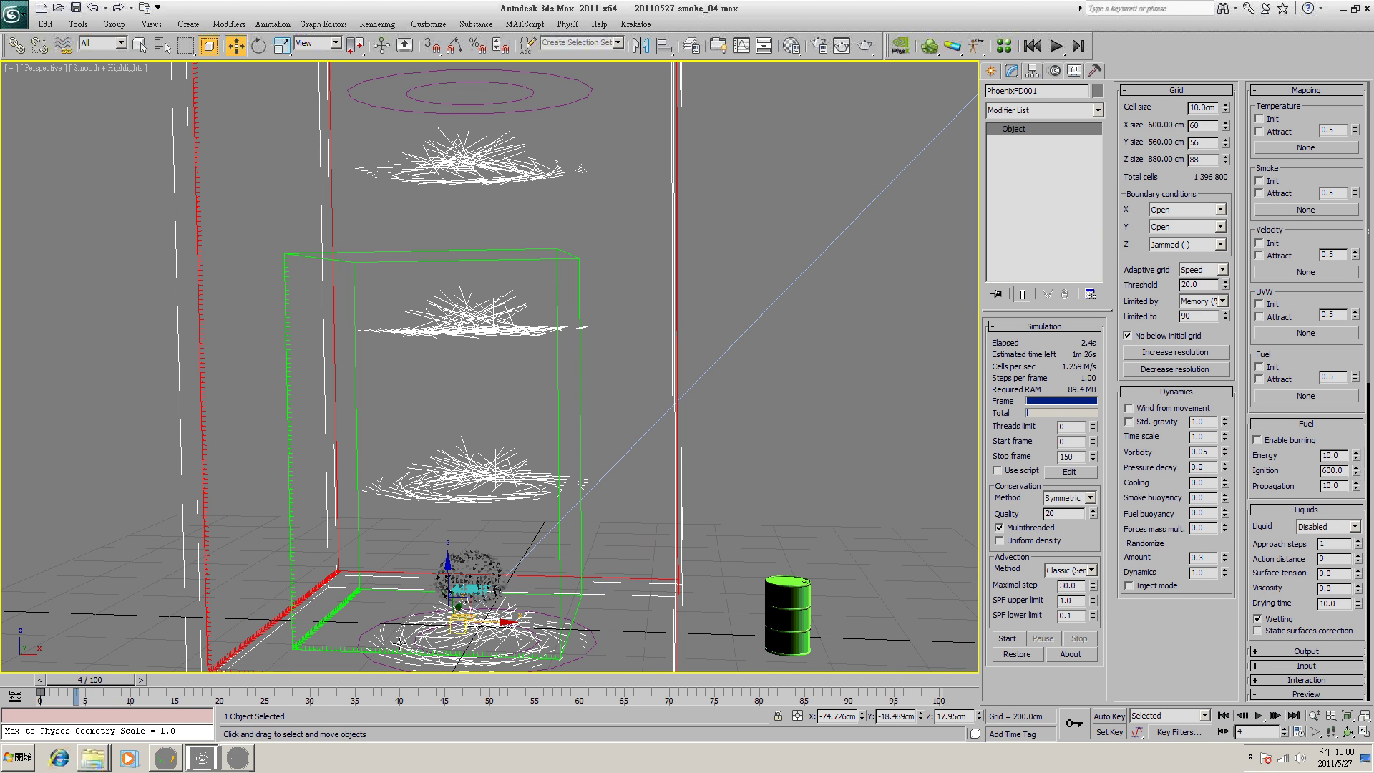
{"action": "left_click_drag", "start_coordinate": [123, 682], "coordinate": [50, 683]}
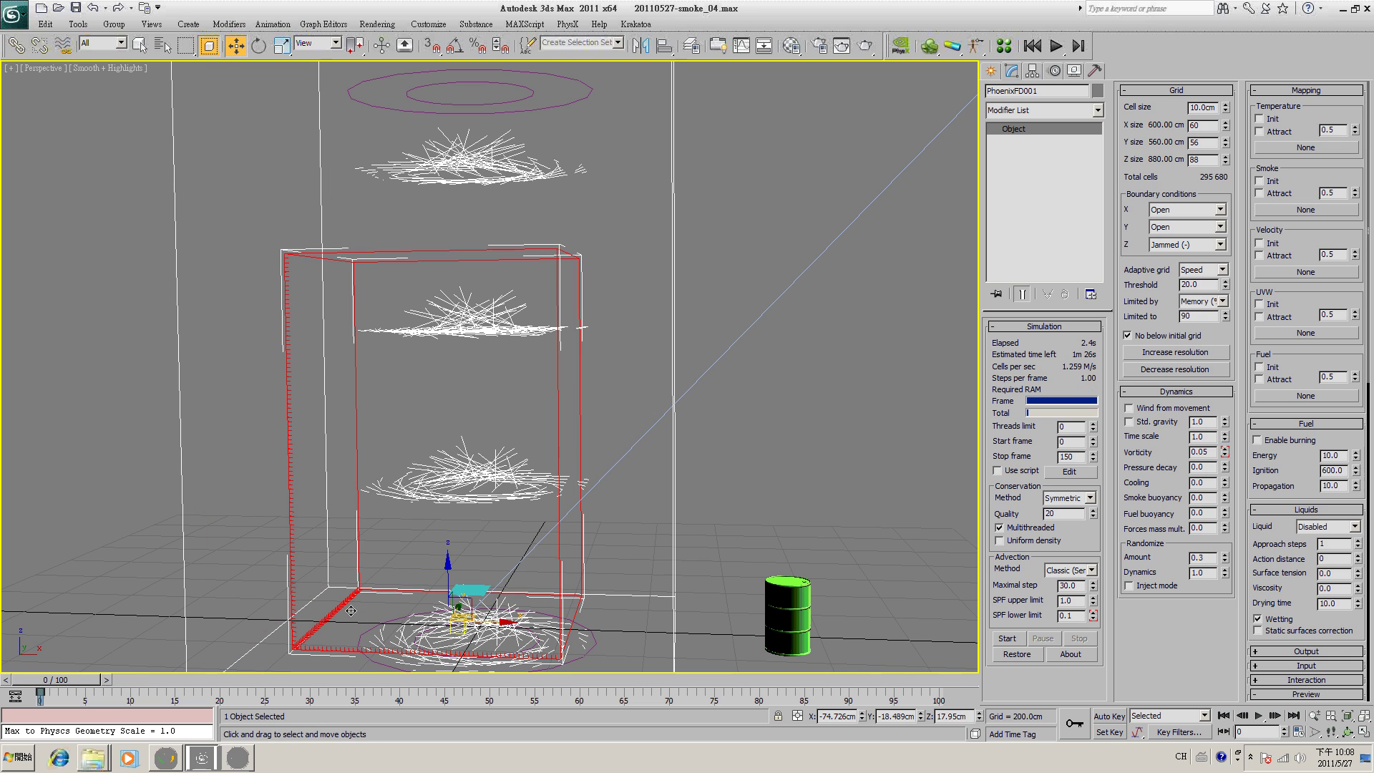
- Reduce the length of the small plane at the base of the smoke column
{"action": "left_click", "coordinate": [474, 589]}
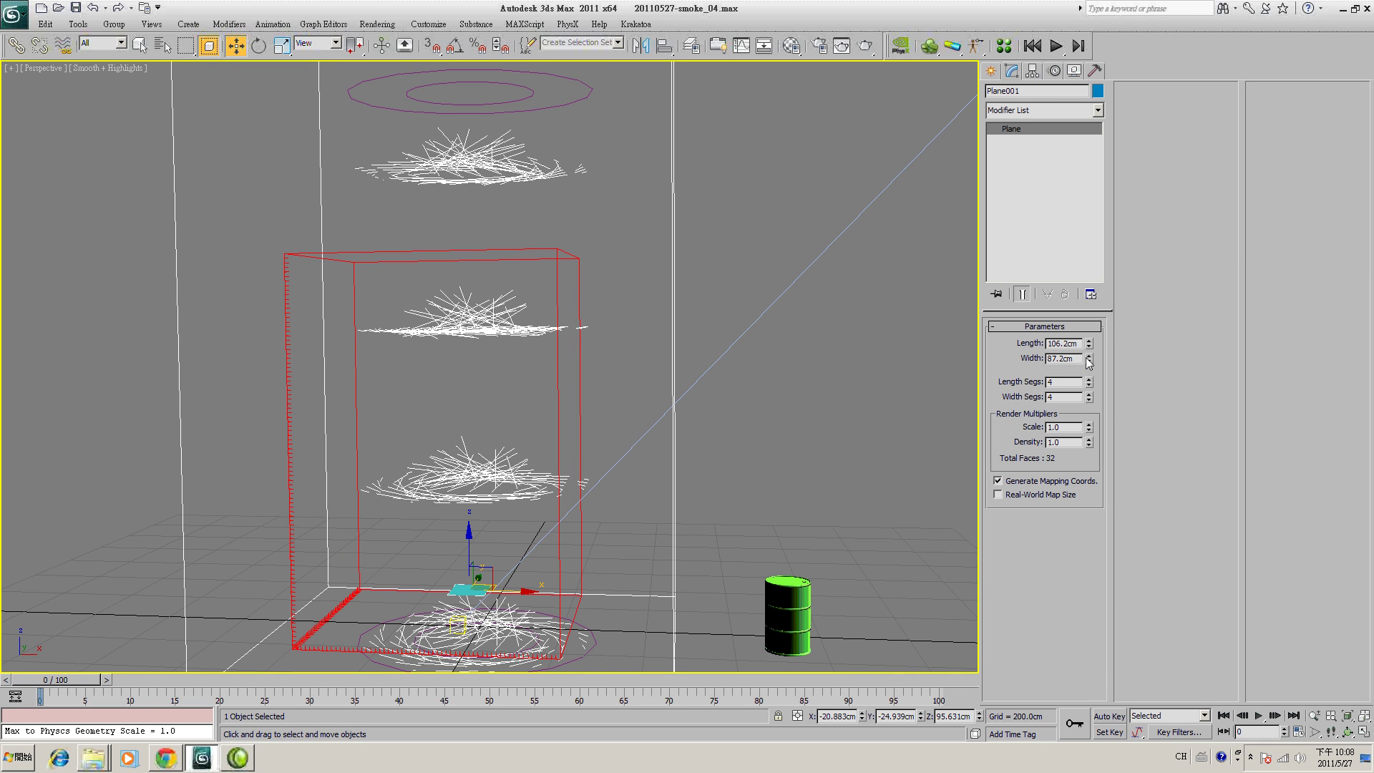
{"action": "left_click_drag", "start_coordinate": [1090, 345], "coordinate": [1090, 376]}
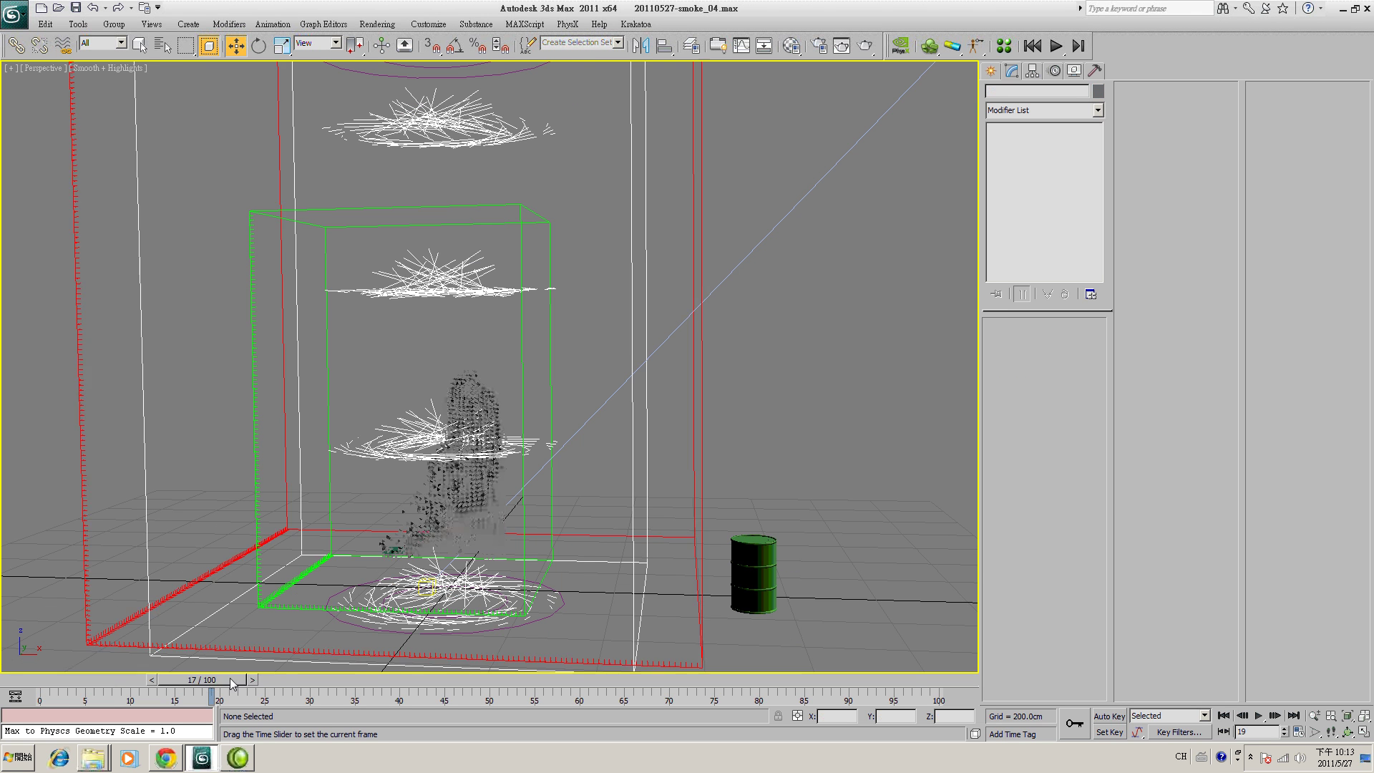
- Select the simulator, render the finer-grid smoke at frame 24, and examine its shading at 2:1 magnification
{"action": "left_click_drag", "start_coordinate": [231, 683], "coordinate": [223, 684]}
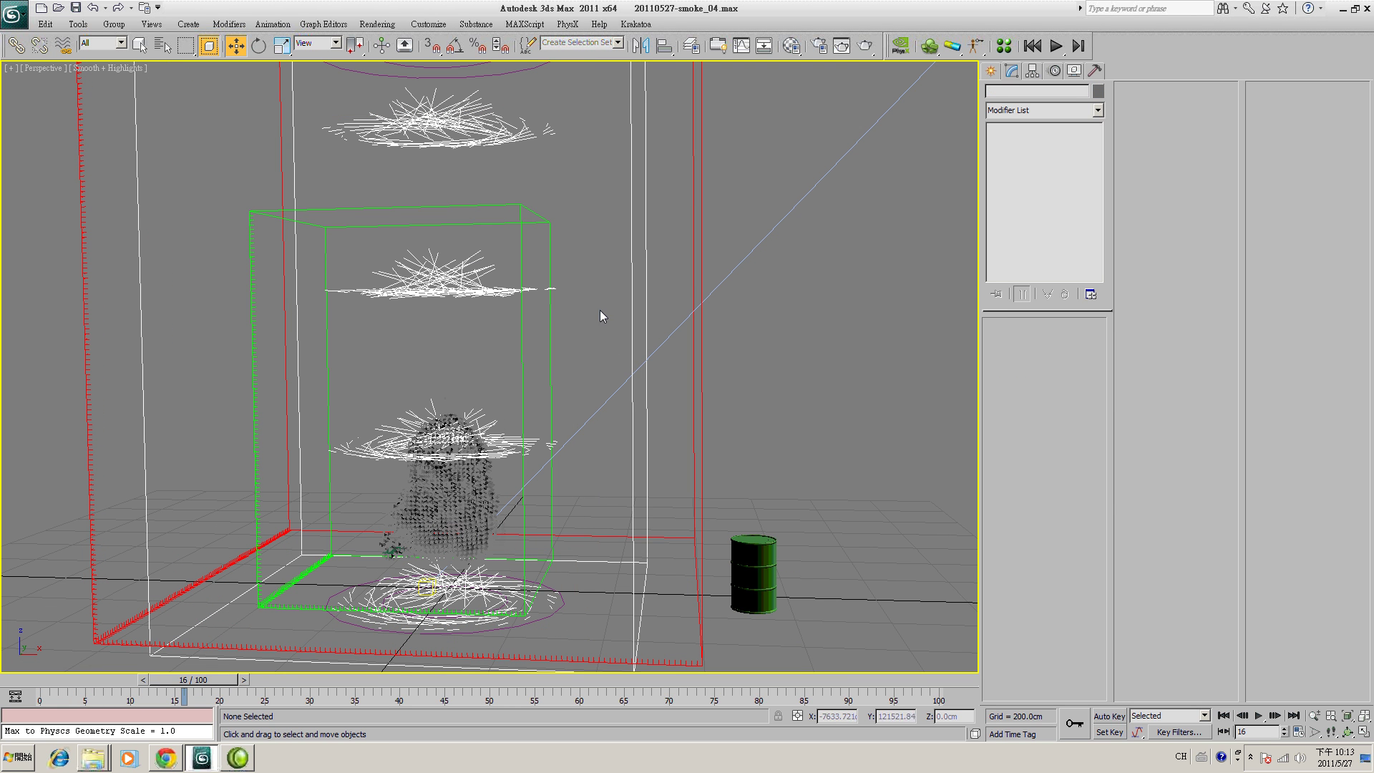
{"action": "left_click", "coordinate": [697, 277]}
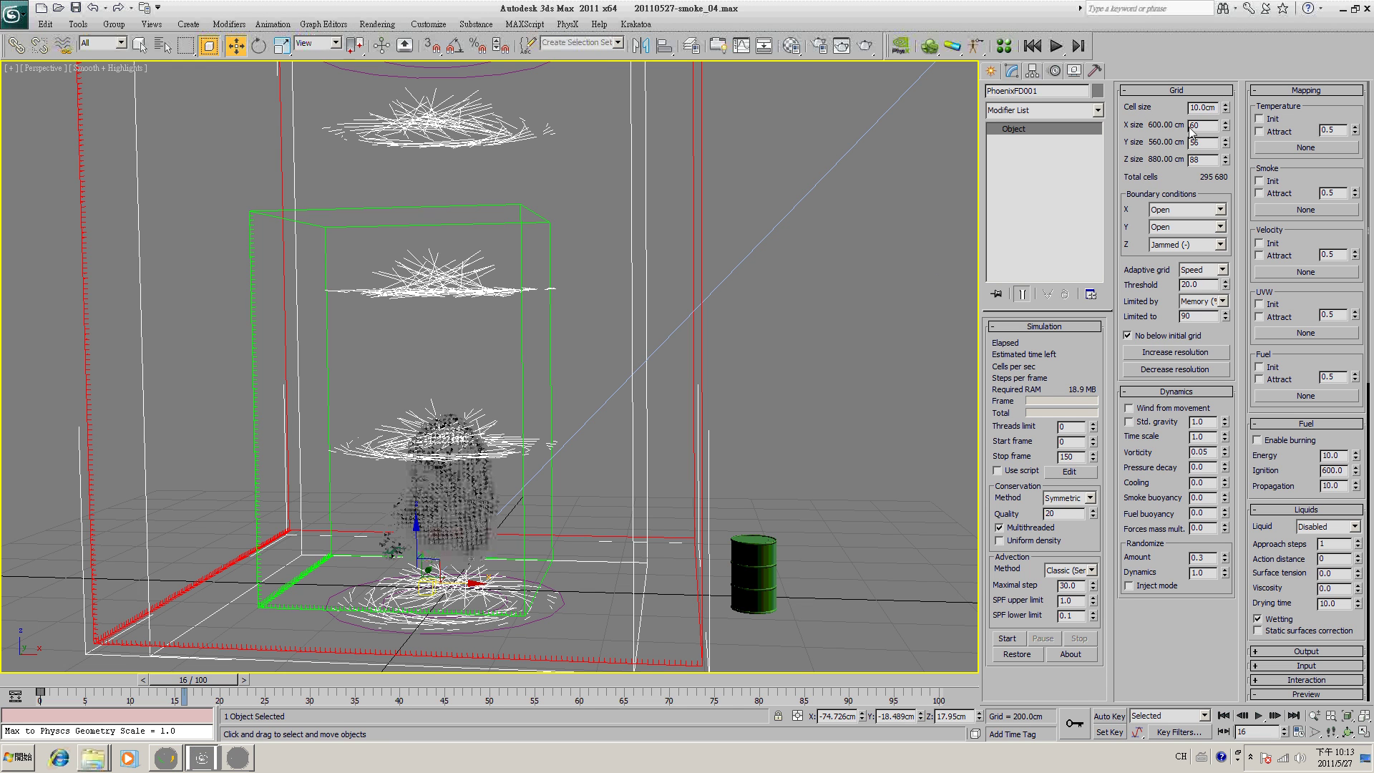
{"action": "left_click_drag", "start_coordinate": [222, 685], "coordinate": [293, 681]}
{"action": "key", "text": "w"}
{"action": "key", "text": "shift+q"}
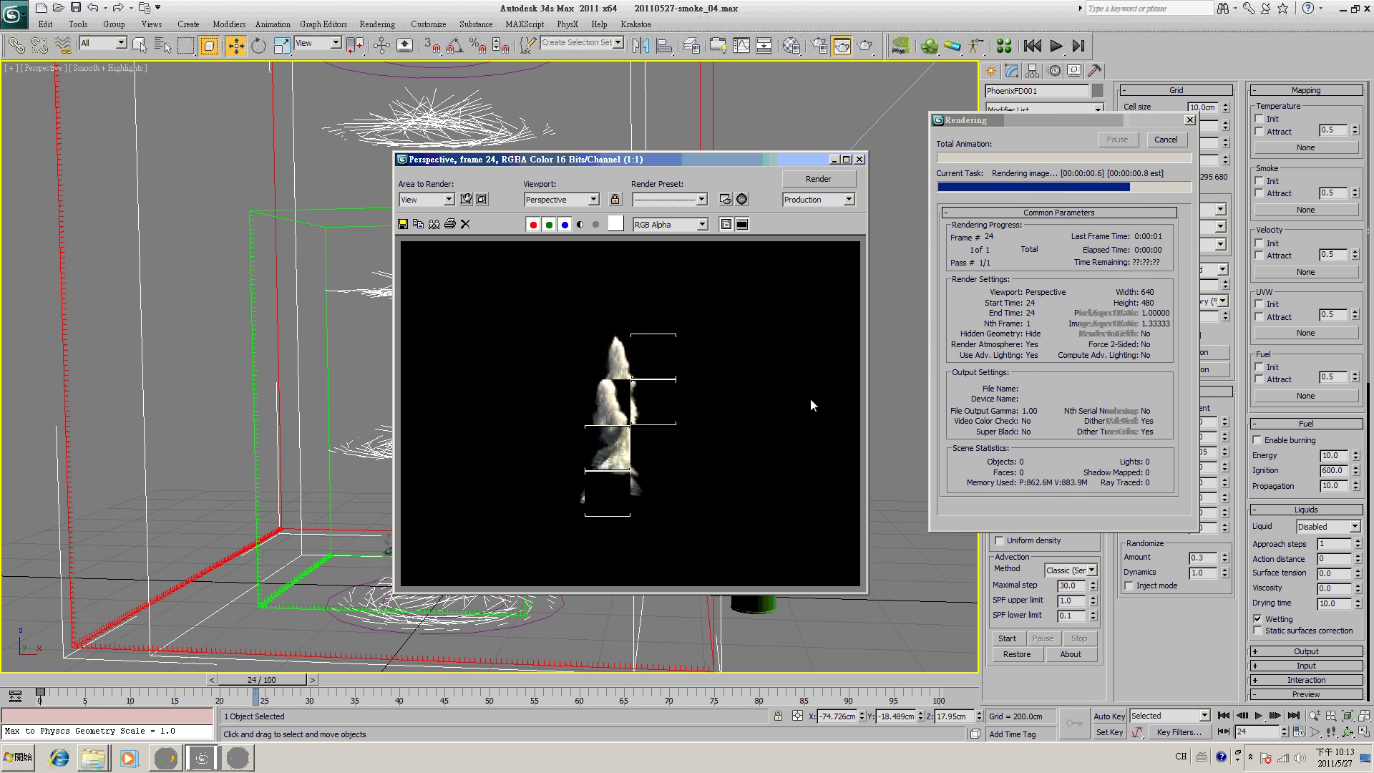
{"action": "middle_click_drag", "start_coordinate": [636, 398], "coordinate": [639, 468]}
{"action": "scroll", "coordinate": [707, 466], "scroll_direction": "down", "scroll_amount": 1}
{"action": "scroll", "coordinate": [675, 464], "scroll_direction": "up", "scroll_amount": 1}
{"action": "middle_click_drag", "start_coordinate": [526, 432], "coordinate": [590, 439]}
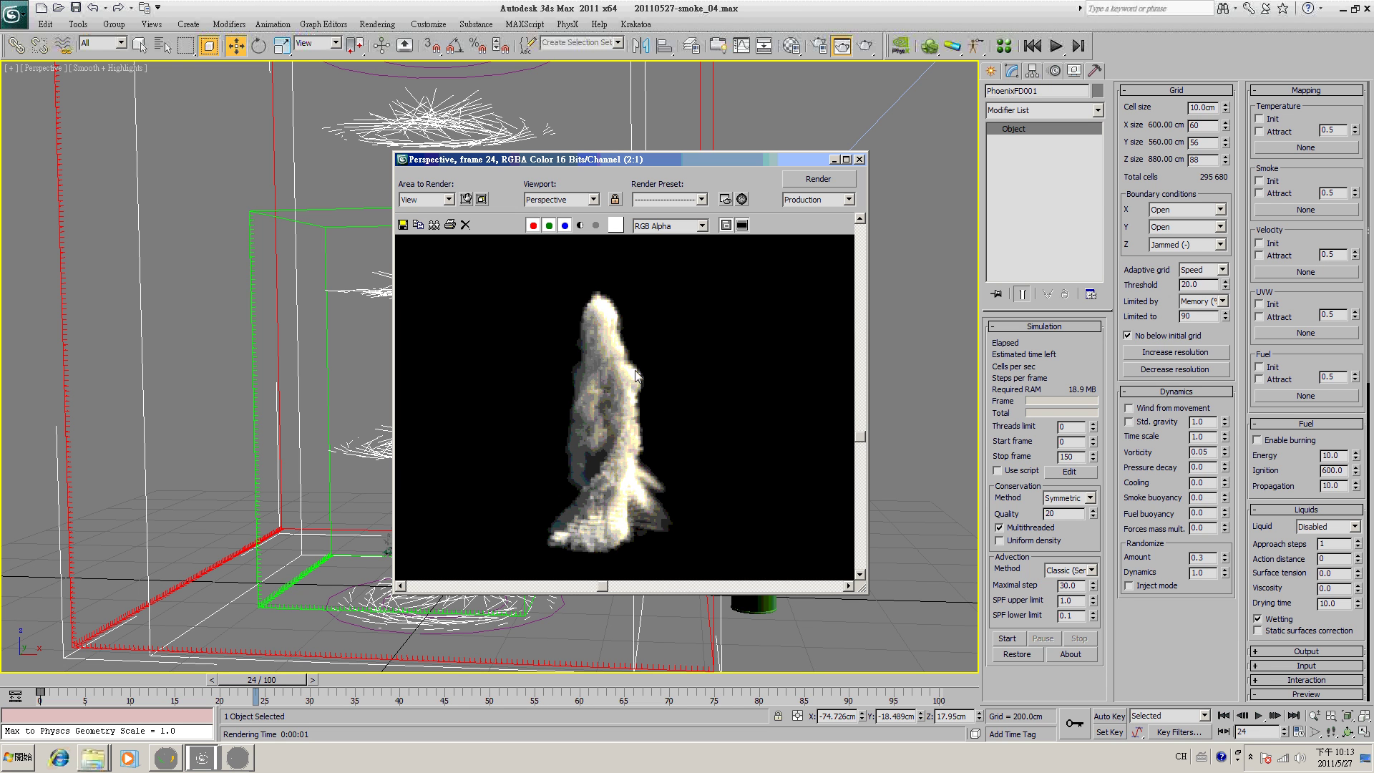
- Close the rendered frame and review the Gamma/LUT correction preferences, leaving them without saving changes
{"action": "scroll", "coordinate": [722, 418], "scroll_direction": "down", "scroll_amount": 2}
{"action": "left_click", "coordinate": [859, 158]}
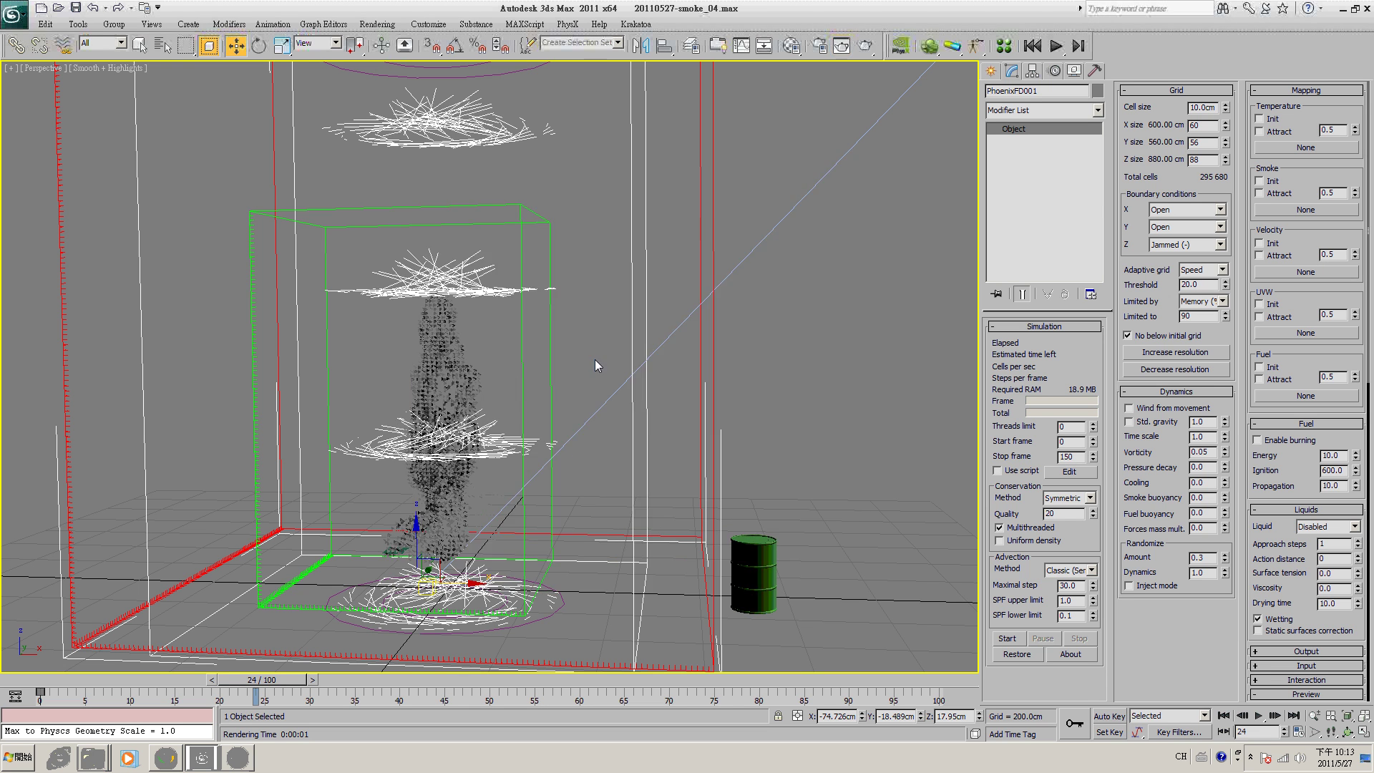
{"action": "scroll", "coordinate": [650, 350], "scroll_direction": "up", "scroll_amount": 4}
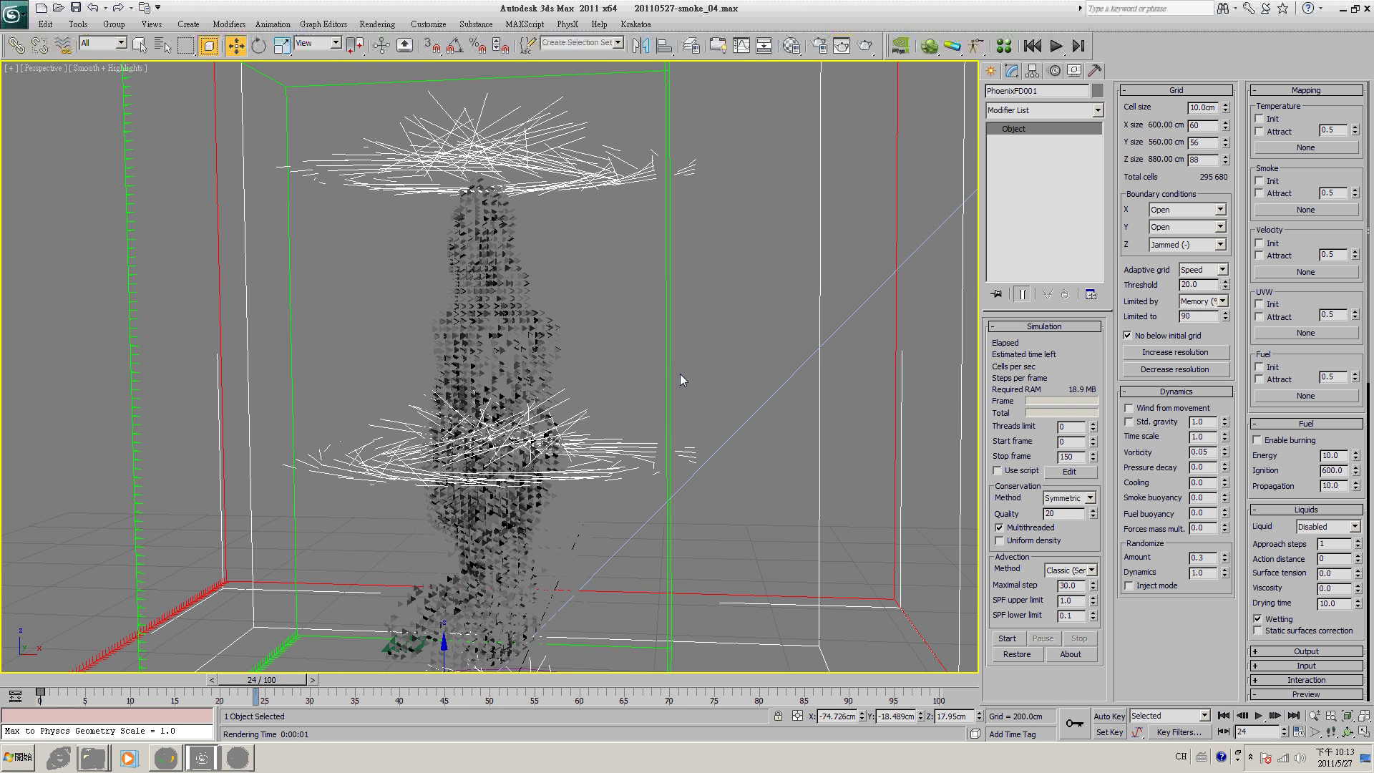
{"action": "scroll", "coordinate": [680, 378], "scroll_direction": "down", "scroll_amount": 3}
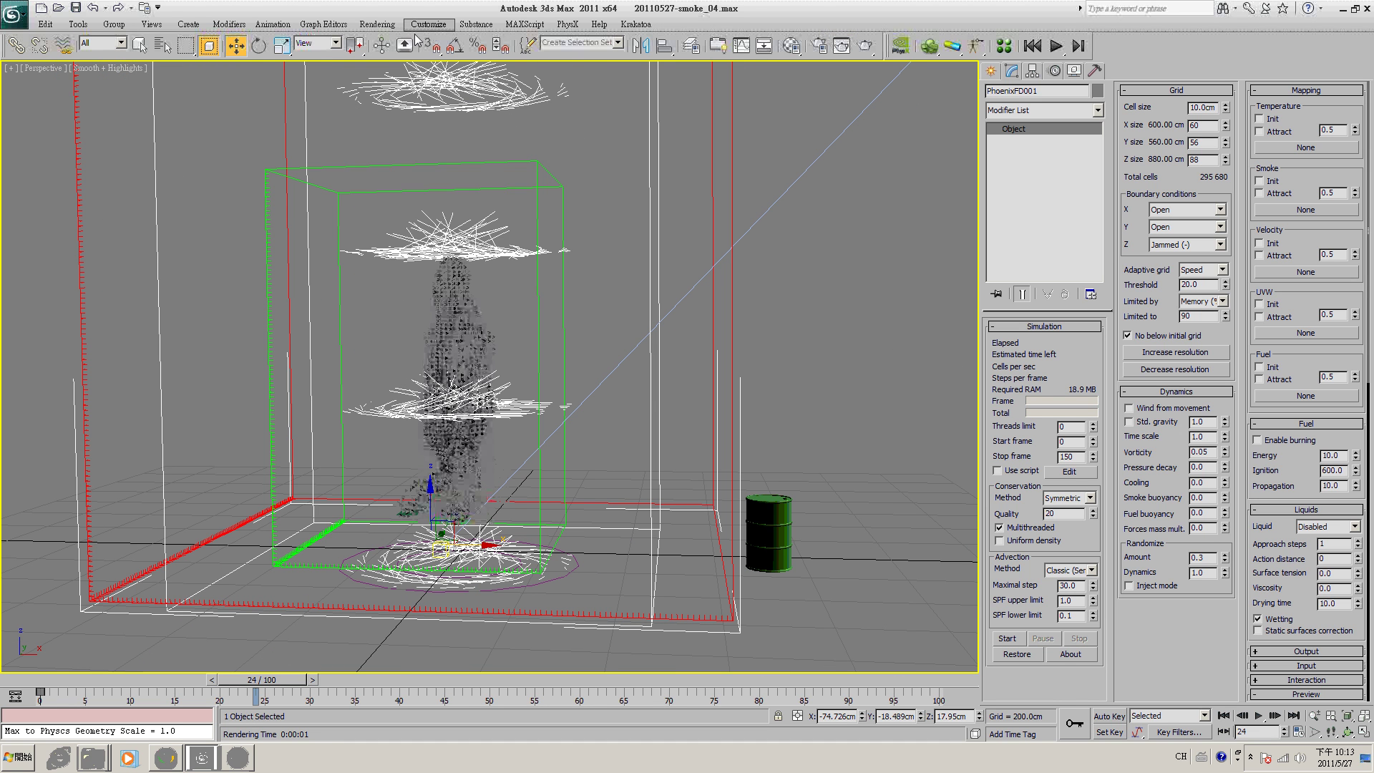
{"action": "left_click", "coordinate": [438, 26]}
{"action": "key", "text": "Right"}
{"action": "key", "text": "Left"}
{"action": "key", "text": "Left"}
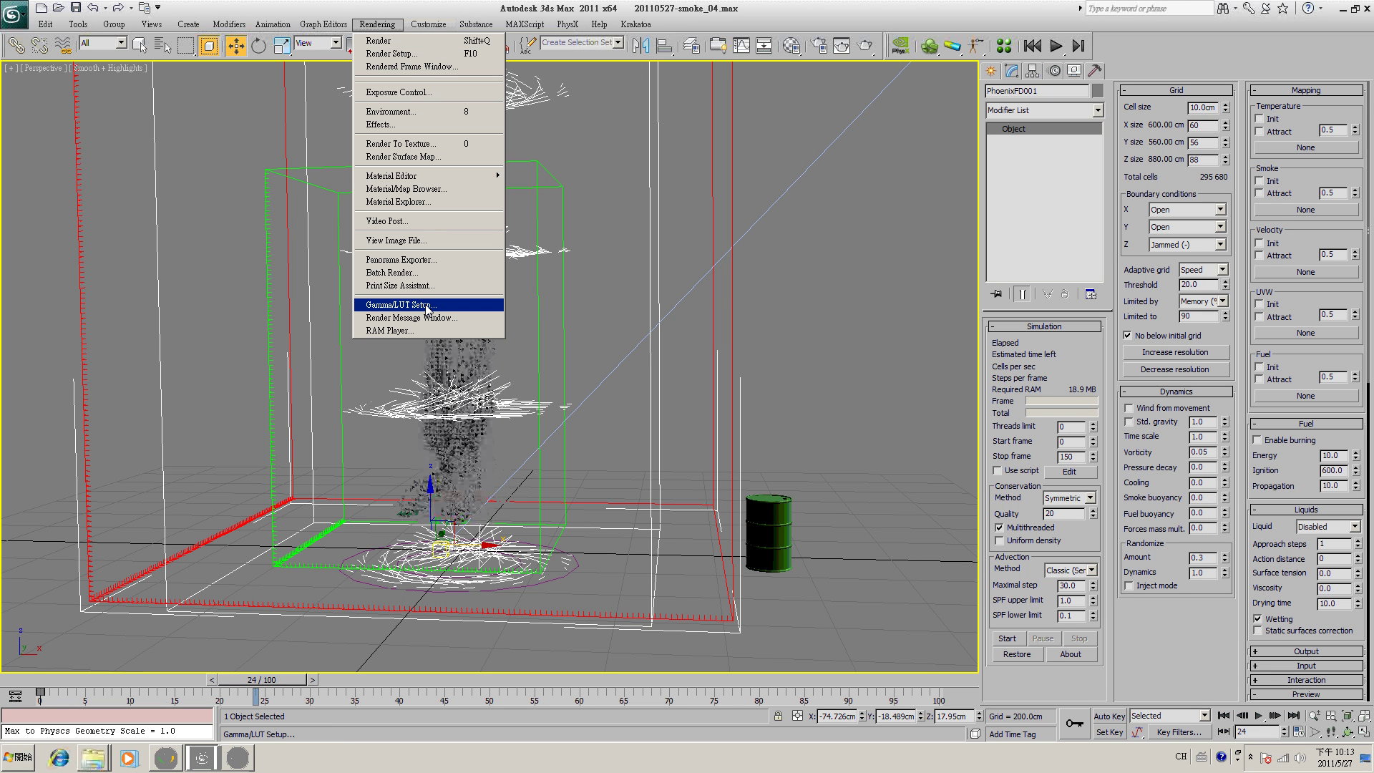
{"action": "left_click", "coordinate": [430, 308]}
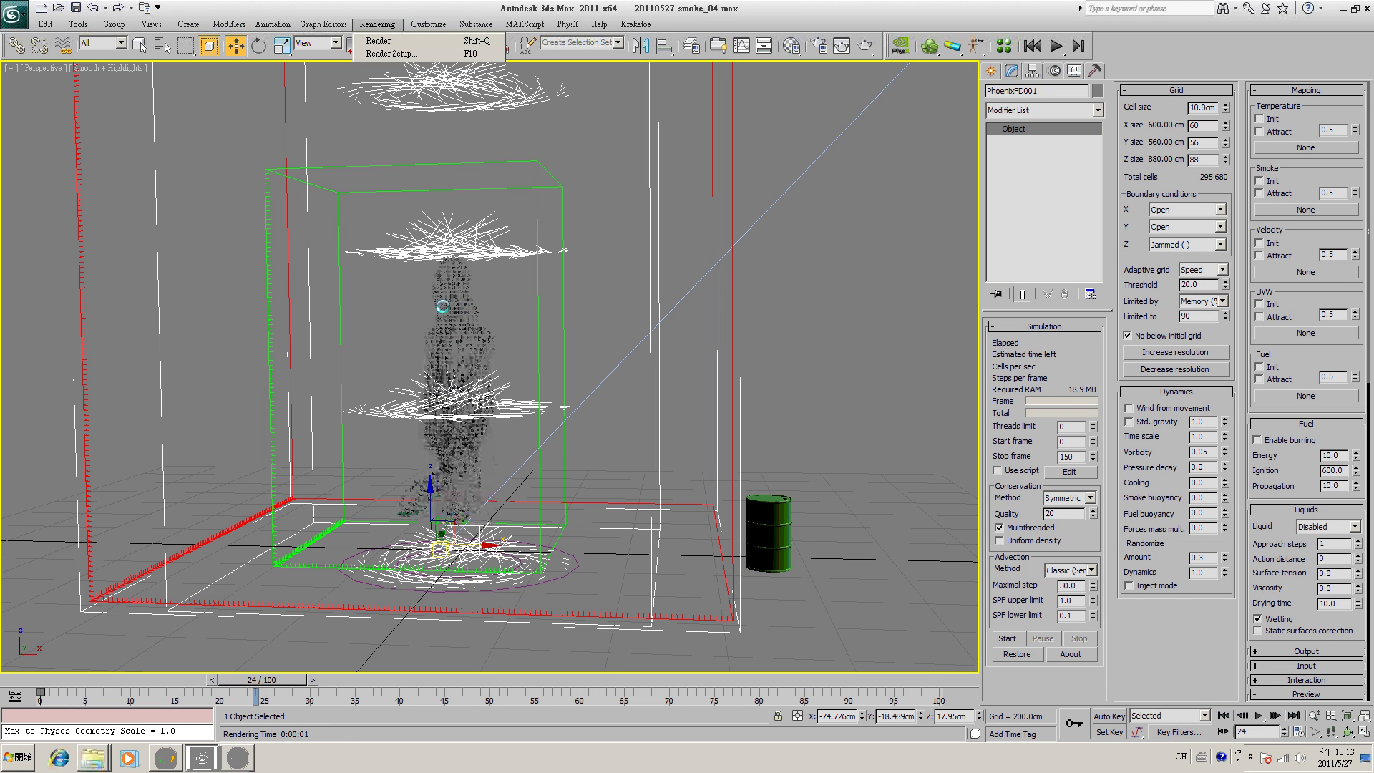
{"action": "left_click", "coordinate": [525, 253]}
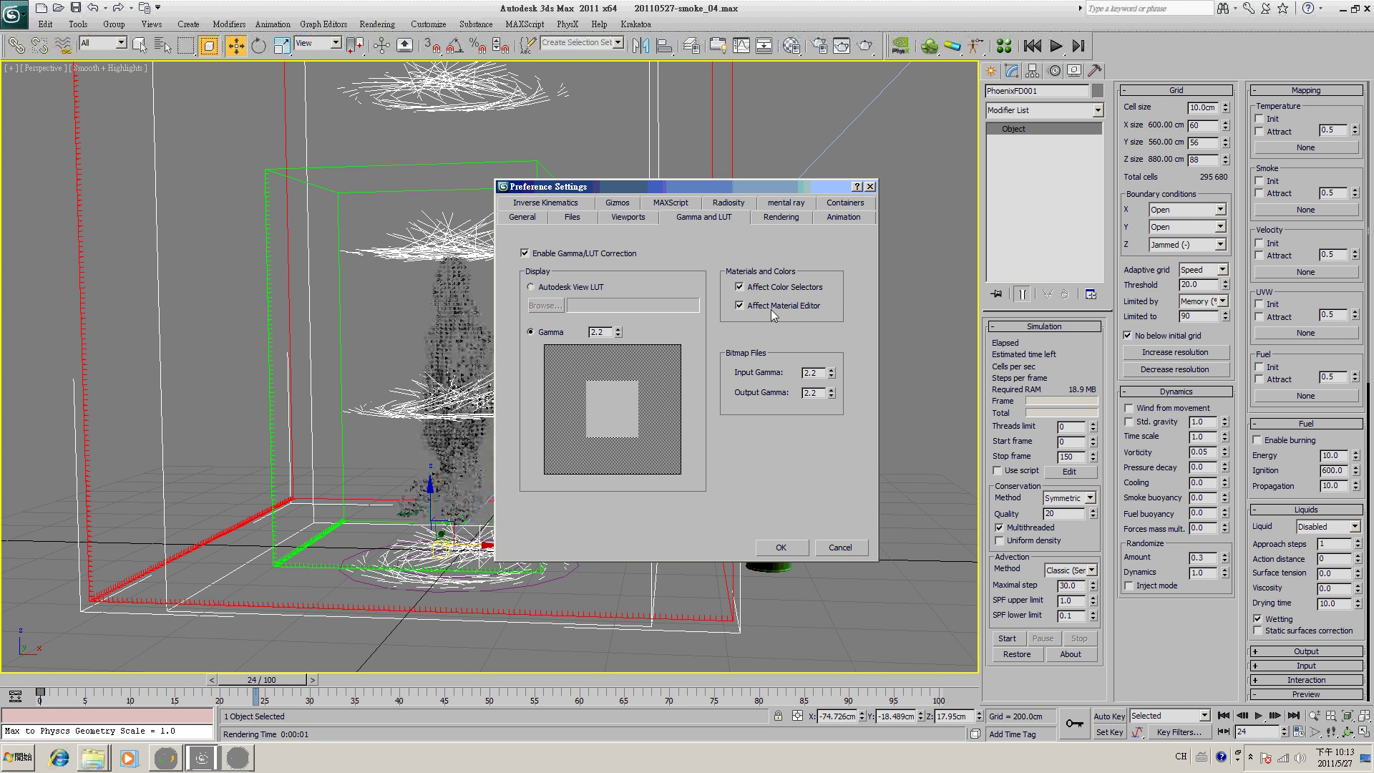
{"action": "left_click_drag", "start_coordinate": [820, 373], "coordinate": [784, 383]}
{"action": "left_click", "coordinate": [841, 548]}
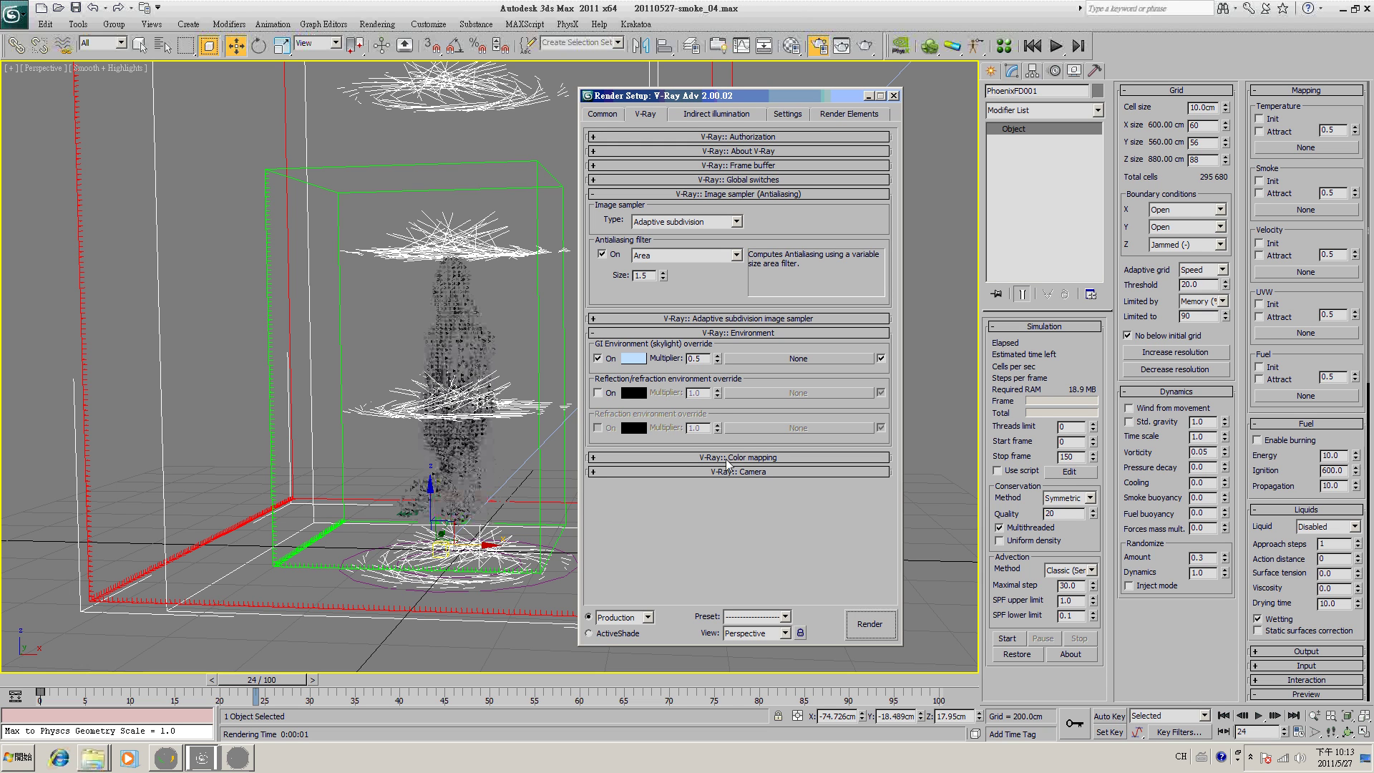
- Set the V-Ray colour mapping gamma to 2.2 and render the smoke at frame 24
{"action": "left_click", "coordinate": [748, 458]}
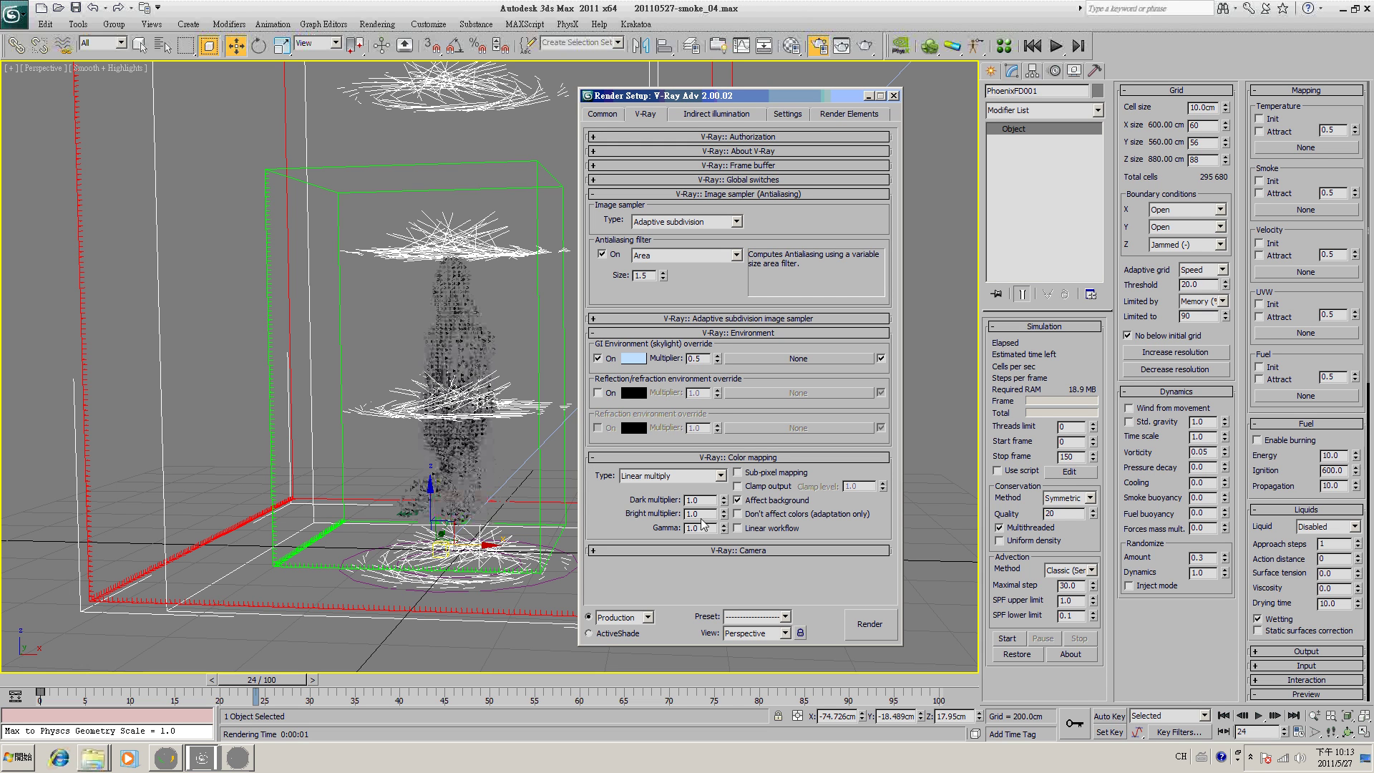
{"action": "type", "text": "2.2"}
{"action": "left_click", "coordinate": [869, 630]}
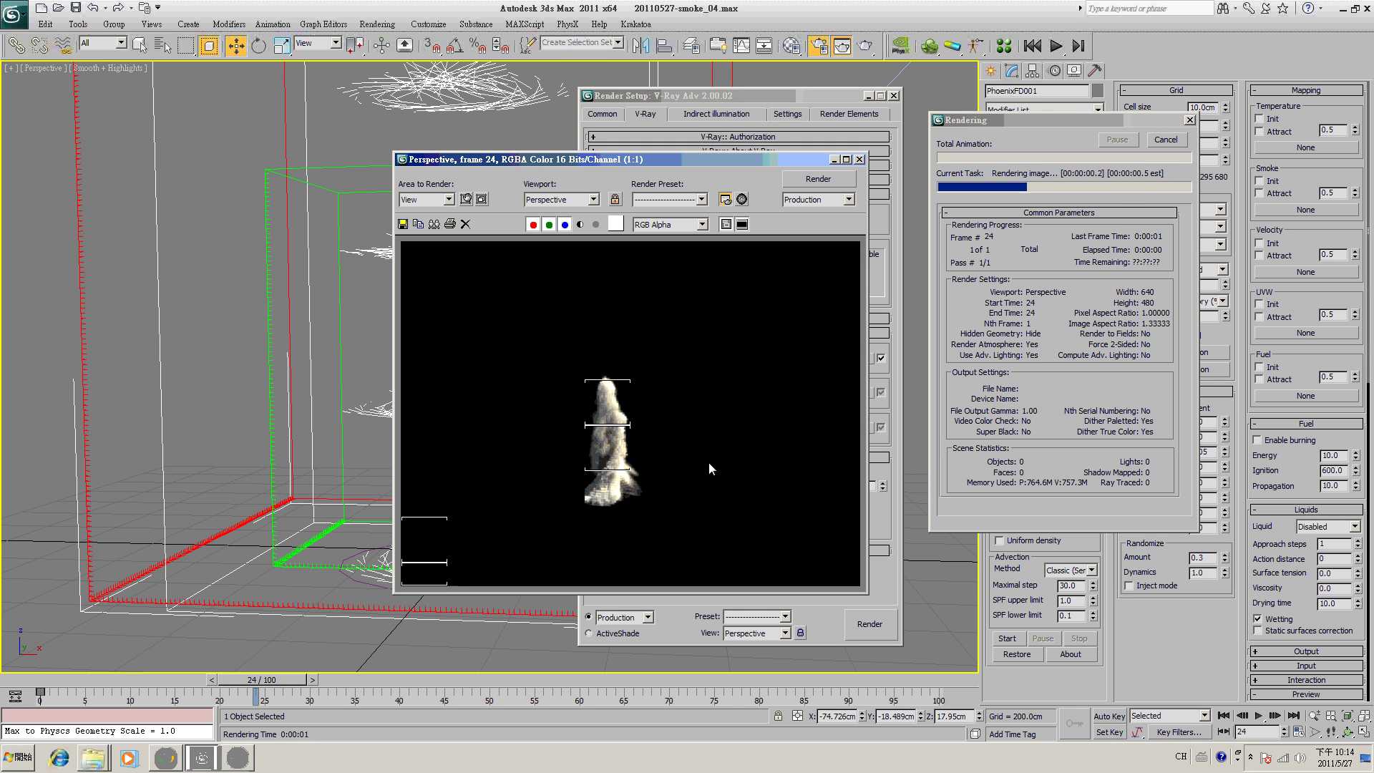
- Enable sub-pixel mapping in V-Ray colour mapping, re-render frame 24, and examine the smoke at 2:1 magnification
{"action": "left_click", "coordinate": [860, 159]}
{"action": "left_click", "coordinate": [872, 621]}
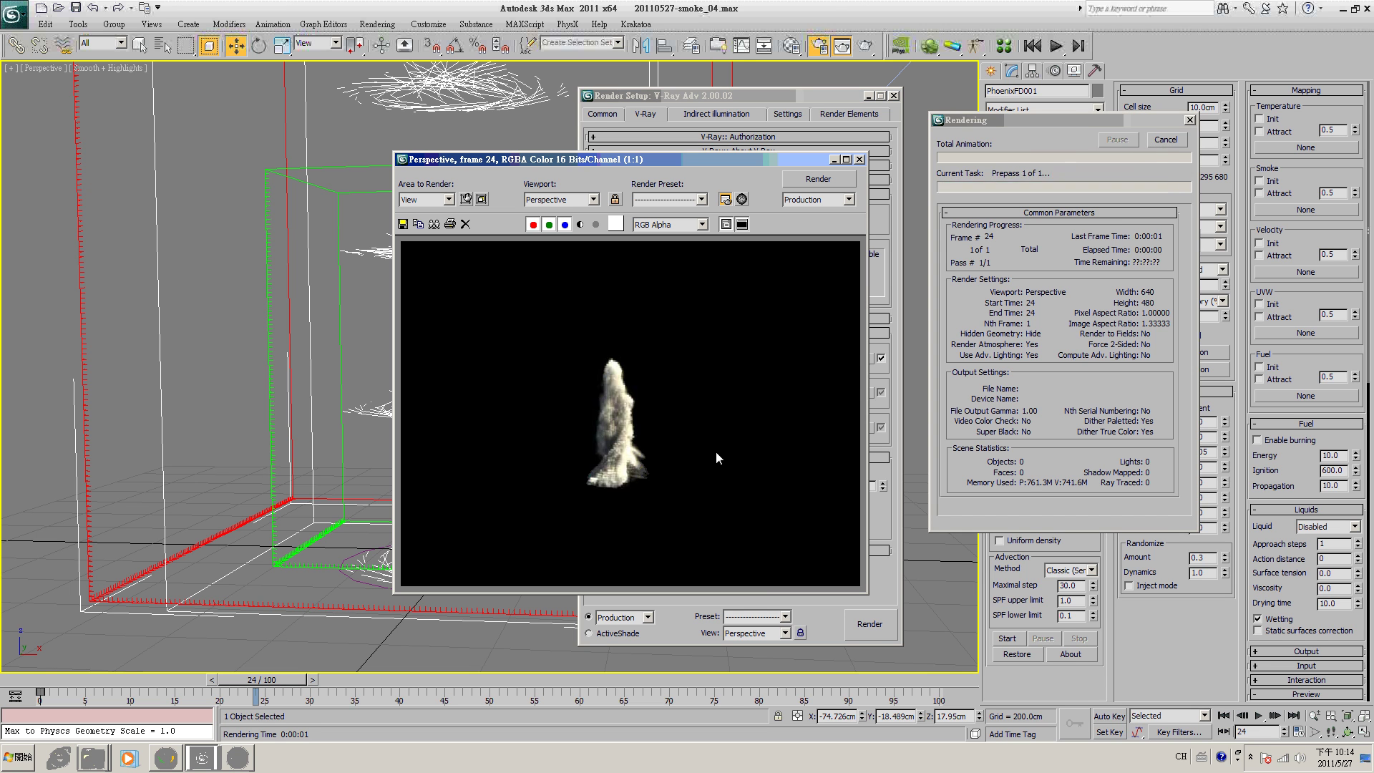
{"action": "scroll", "coordinate": [666, 438], "scroll_direction": "up", "scroll_amount": 1}
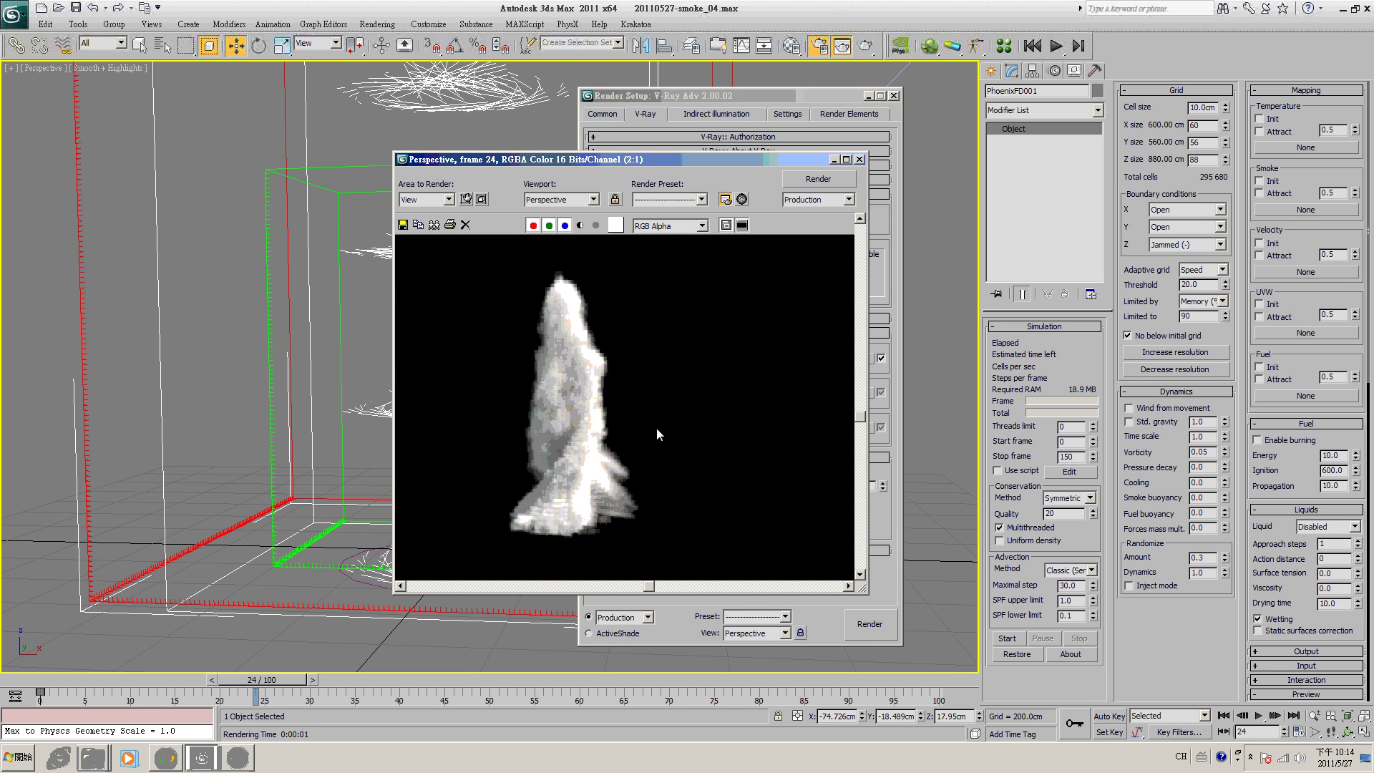
{"action": "scroll", "coordinate": [626, 404], "scroll_direction": "down", "scroll_amount": 1}
{"action": "left_click", "coordinate": [861, 159]}
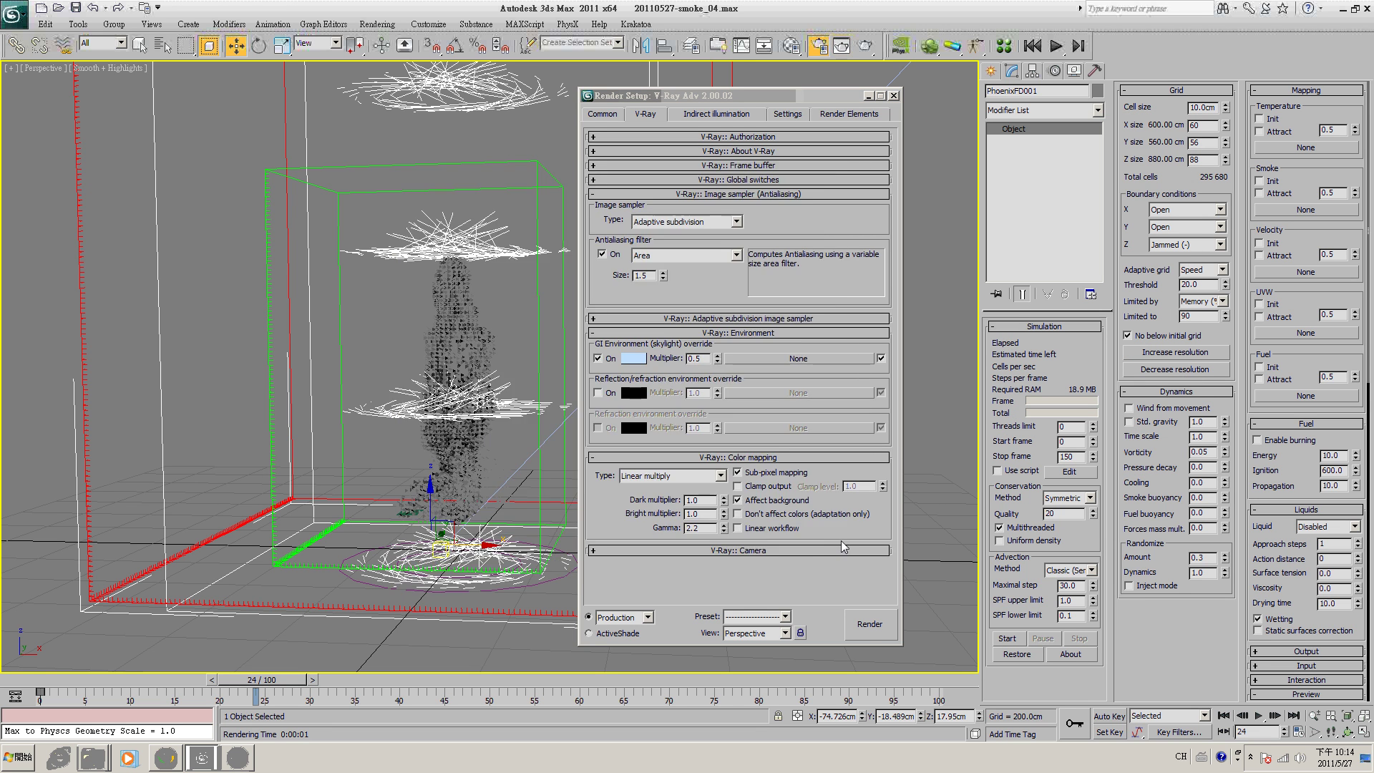
- Enable the "Don't affect colors (adaptation only)" option in V-Ray colour mapping
{"action": "left_click", "coordinate": [807, 515]}
{"action": "left_click", "coordinate": [1347, 731]}
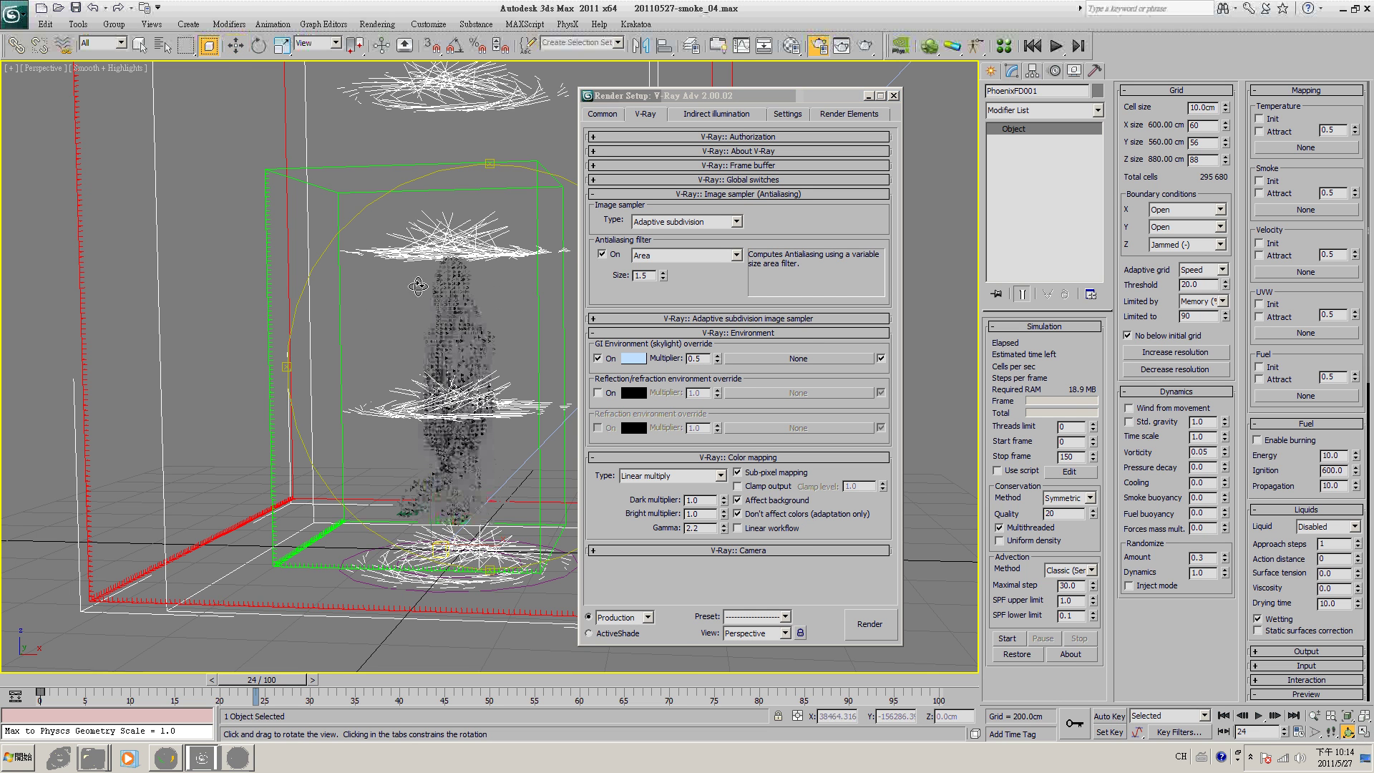
{"action": "left_click_drag", "start_coordinate": [380, 310], "coordinate": [382, 280]}
{"action": "scroll", "coordinate": [478, 374], "scroll_direction": "up", "scroll_amount": 3}
{"action": "left_click_drag", "start_coordinate": [477, 373], "coordinate": [515, 401]}
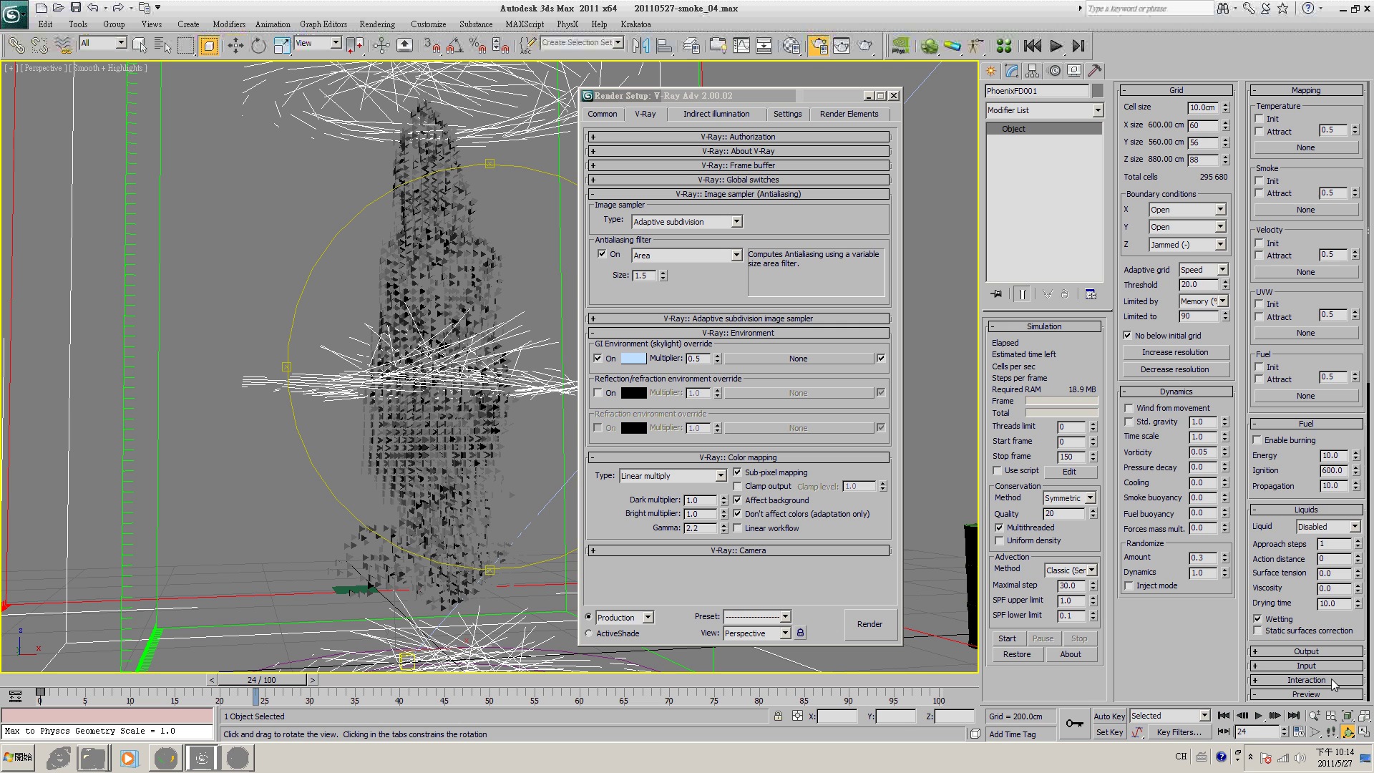
- Review the simulator's diffuse colour source, scattering and multiplier in its colours and transparency settings
{"action": "left_click_drag", "start_coordinate": [1353, 622], "coordinate": [1361, 269]}
{"action": "left_click_drag", "start_coordinate": [1297, 586], "coordinate": [1303, 334]}
{"action": "scroll", "coordinate": [1303, 331], "scroll_direction": "down", "scroll_amount": 2}
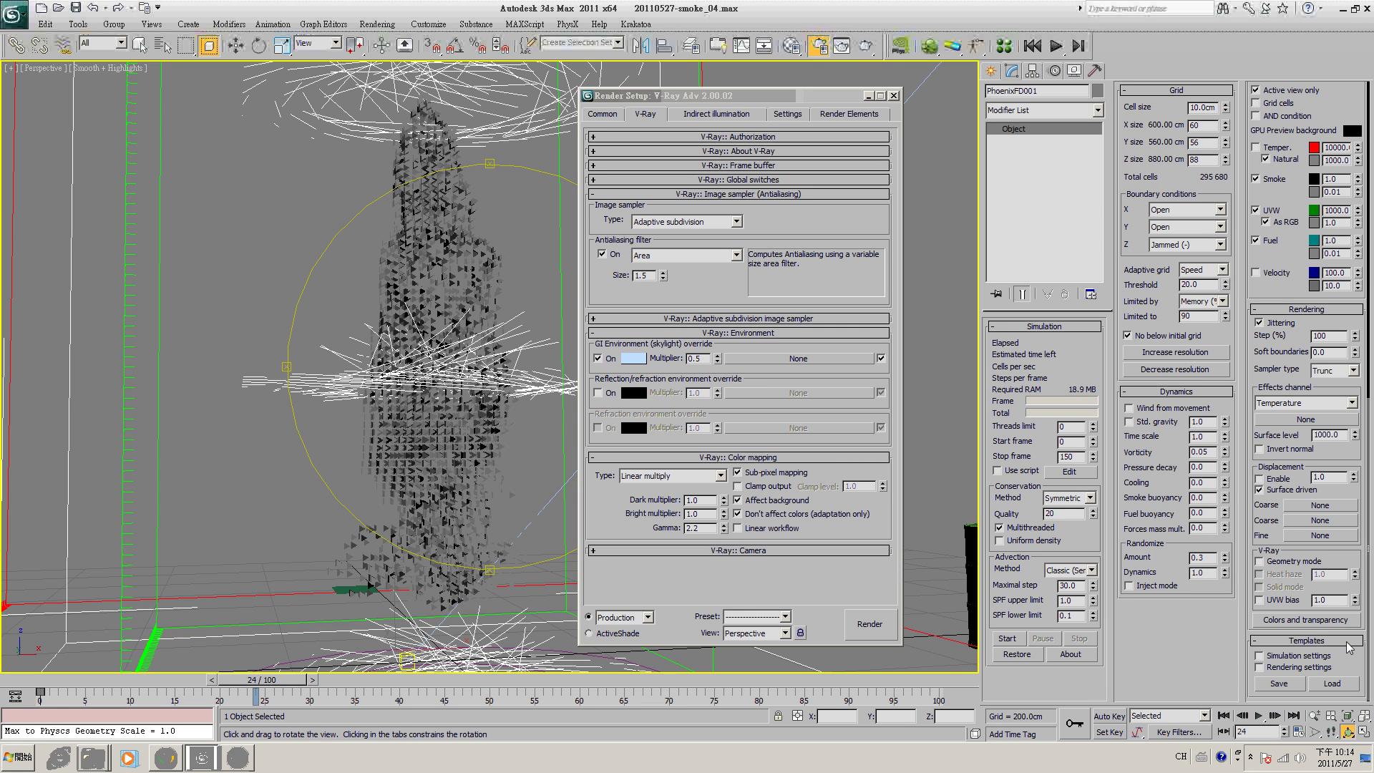
{"action": "left_click", "coordinate": [1306, 620]}
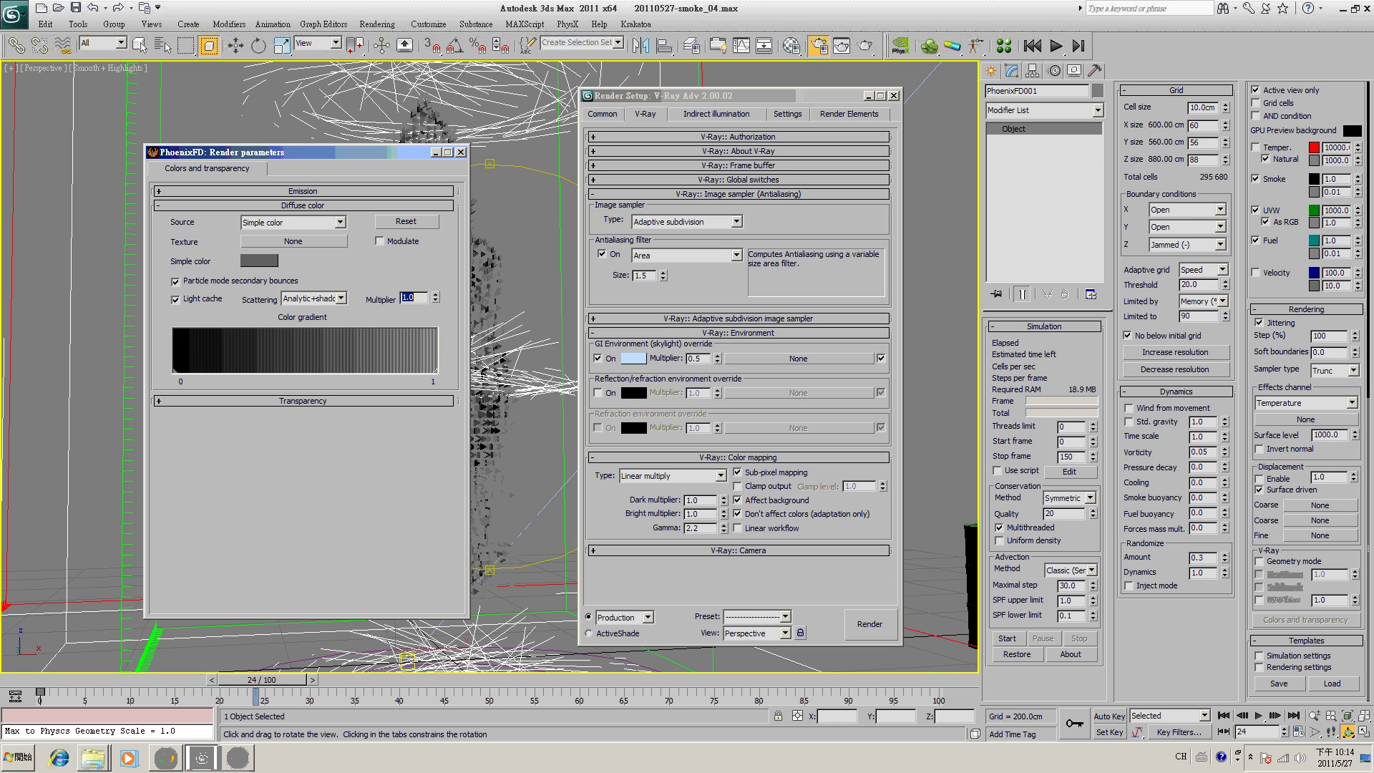
{"action": "left_click", "coordinate": [461, 151]}
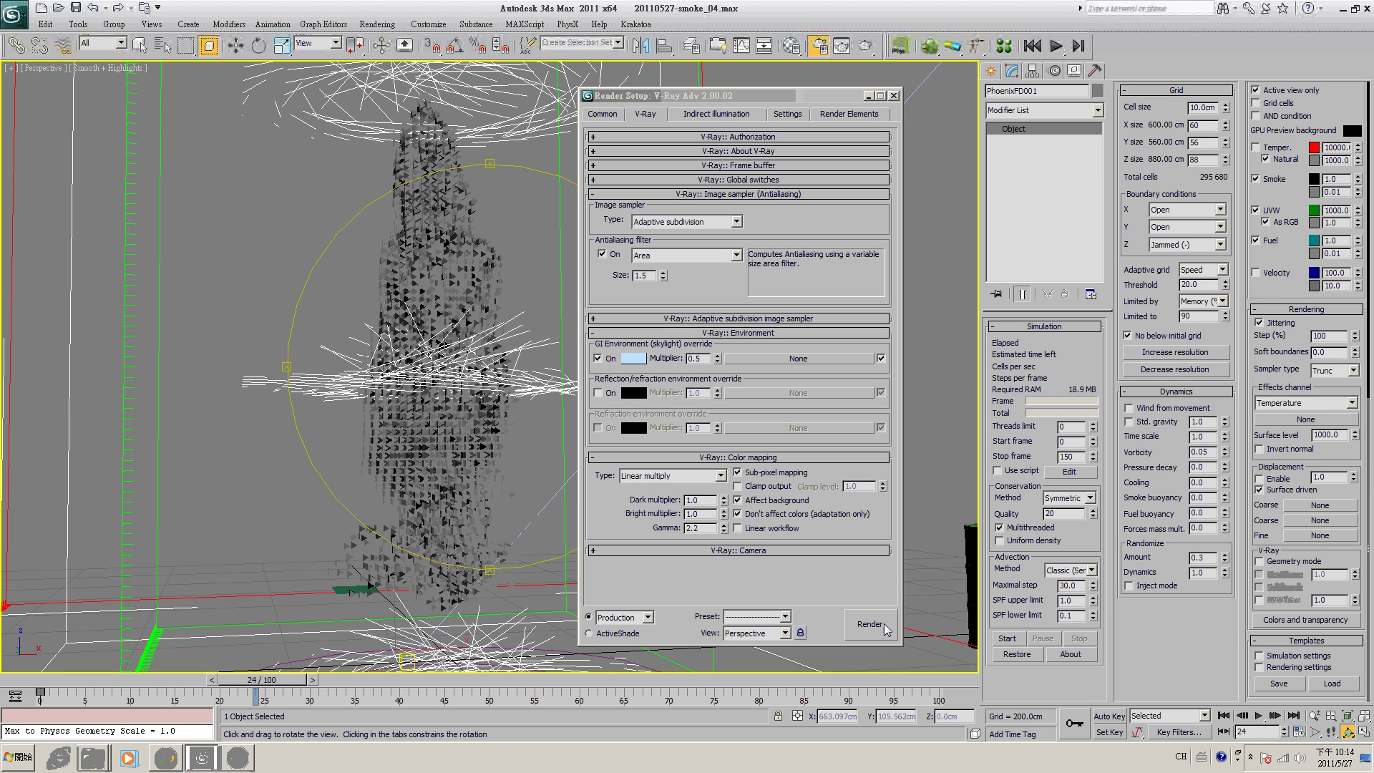
- Render frame 24 with adaptation-only colour mapping, check the smoke's brightness, and close the render and setup windows
{"action": "left_click", "coordinate": [882, 625]}
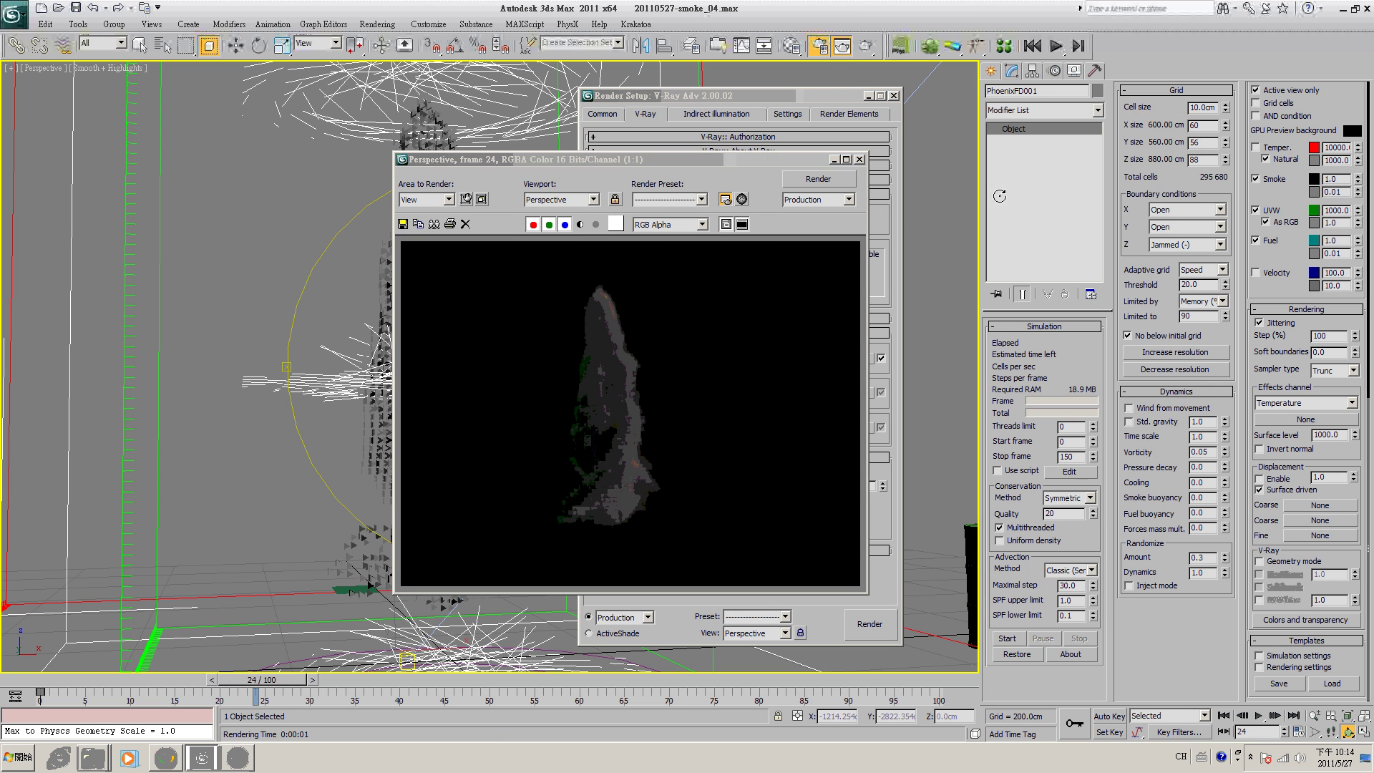
{"action": "left_click", "coordinate": [596, 487]}
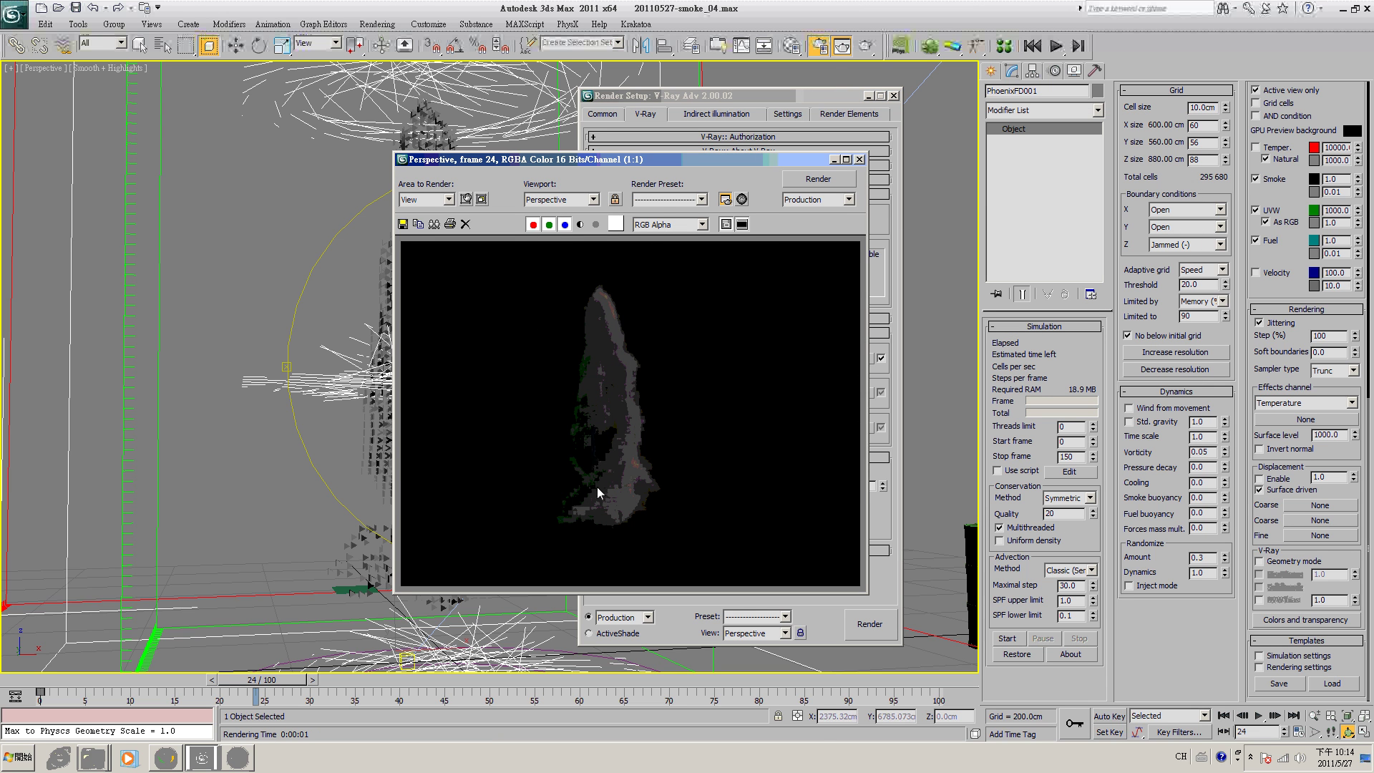
{"action": "left_click", "coordinate": [858, 160]}
{"action": "left_click", "coordinate": [894, 95]}
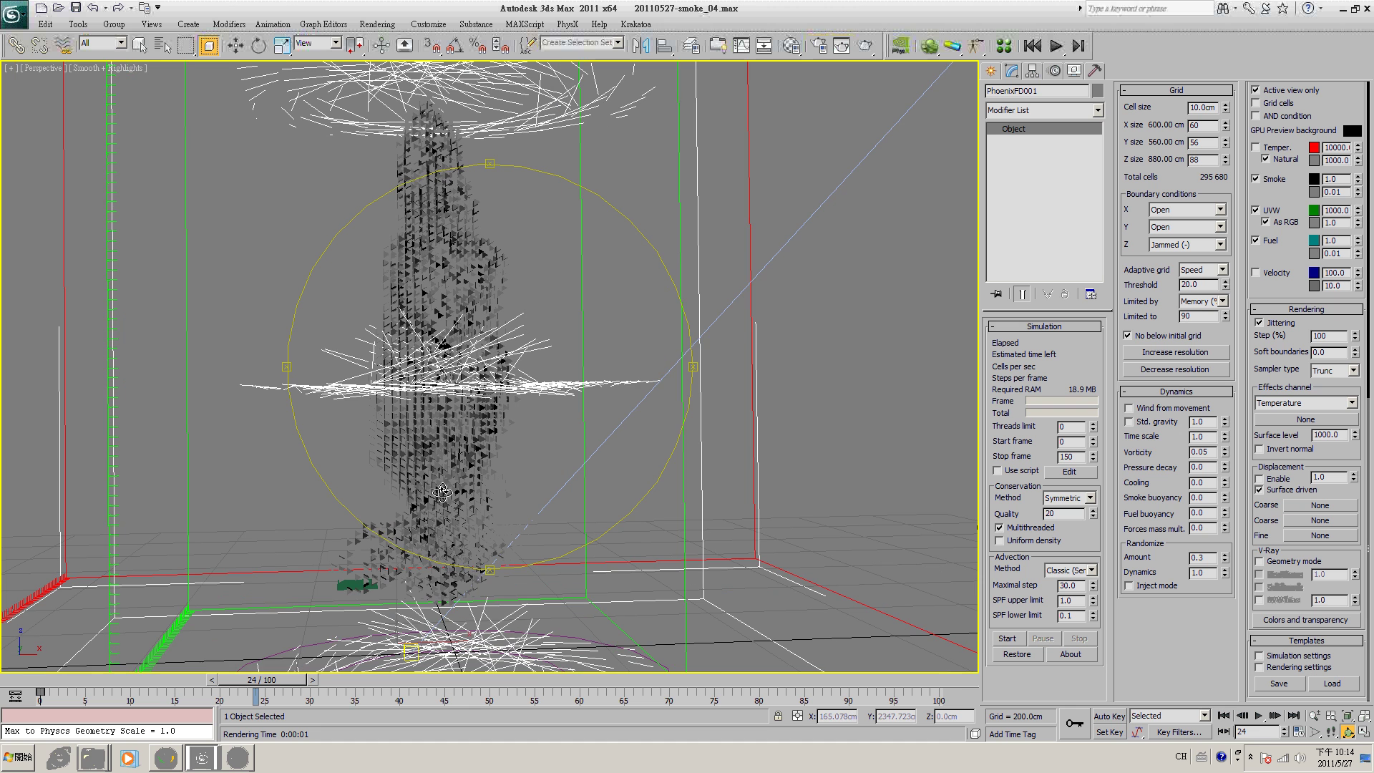
- Advance the timeline to frame 25 and inspect the whole smoke column from another angle
{"action": "key", "text": "shift+z"}
{"action": "key", "text": "shift+z"}
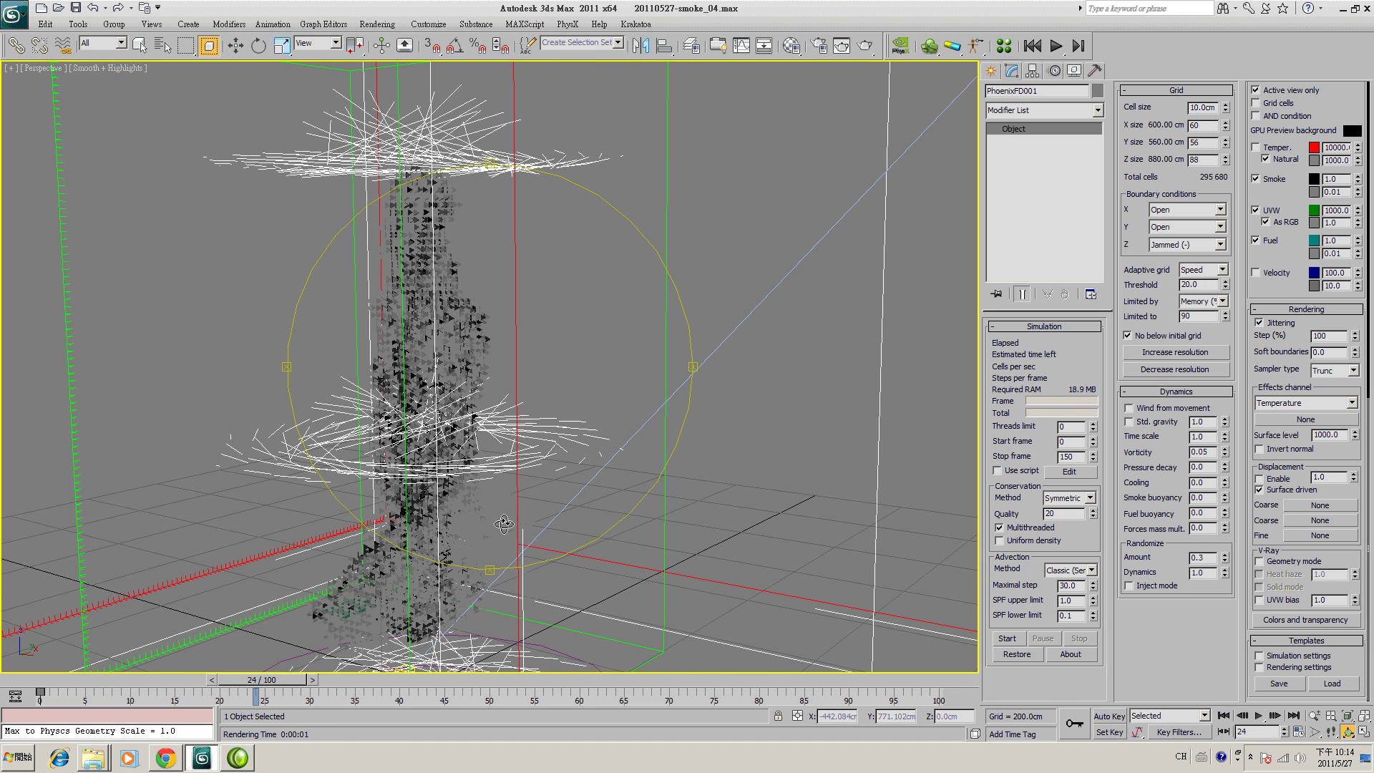
{"action": "mouse_move", "coordinate": [257, 679]}
{"action": "left_mouse_down"}
{"action": "mouse_move", "coordinate": [71, 682]}
{"action": "mouse_move", "coordinate": [268, 689]}
{"action": "left_mouse_up"}
{"action": "middle_click_drag", "start_coordinate": [559, 370], "coordinate": [505, 476], "text": "alt"}
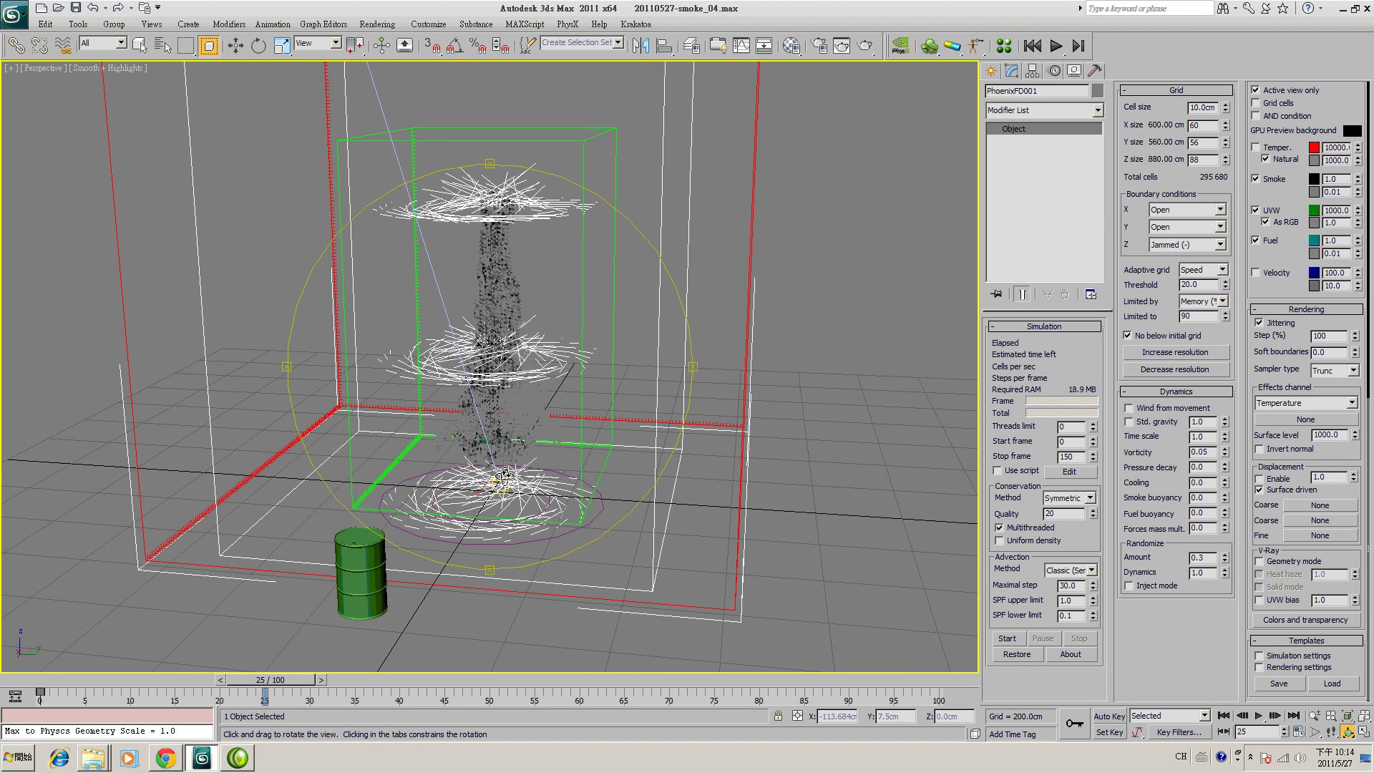